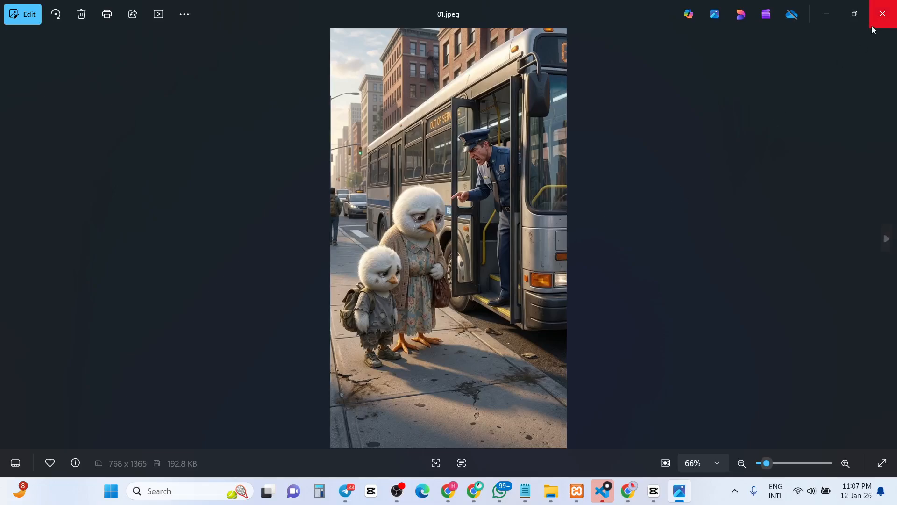
# Step: Look through the story scene images 02 to 13 in sequence and close the image viewer
pyautogui.click(882, 14)
pyautogui.doubleClick(233, 137)
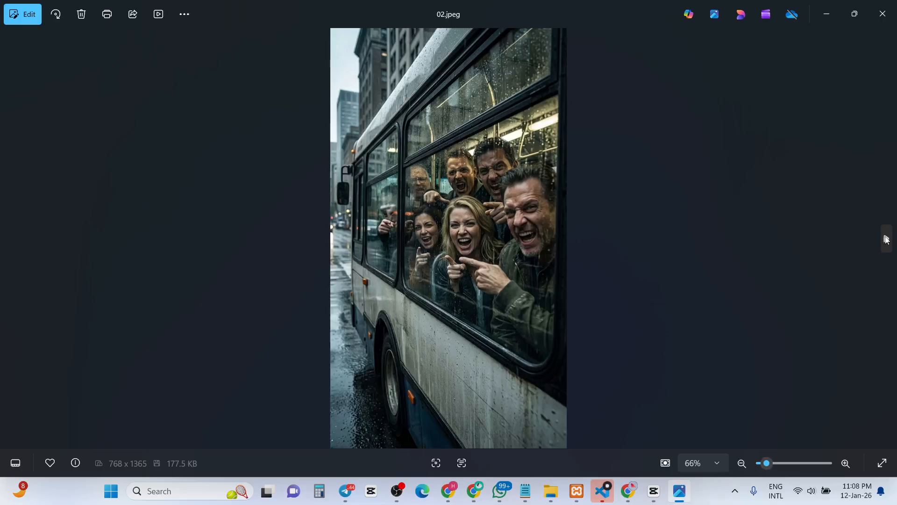
pyautogui.click(886, 238)
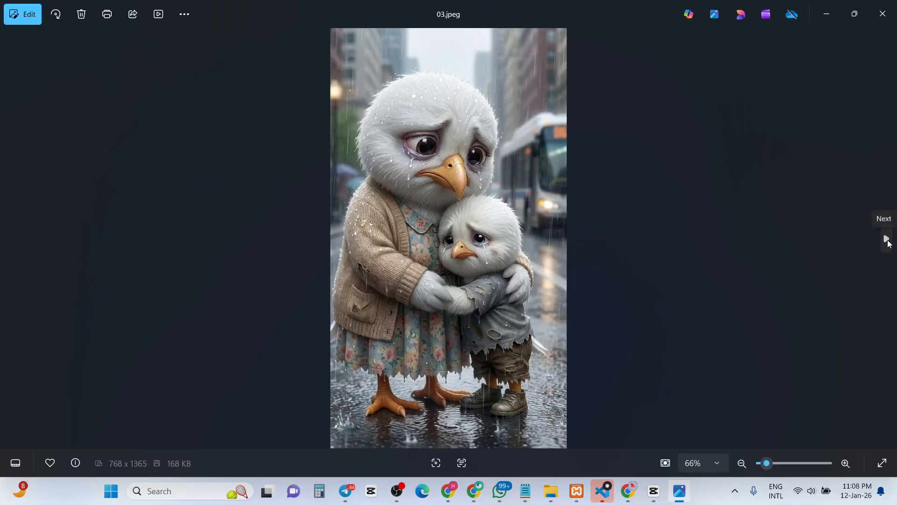
pyautogui.click(887, 241)
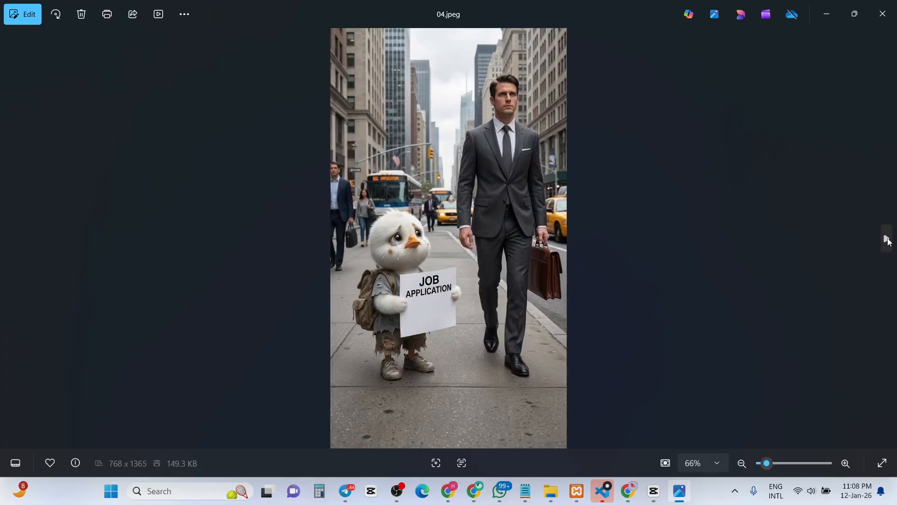
pyautogui.click(887, 240)
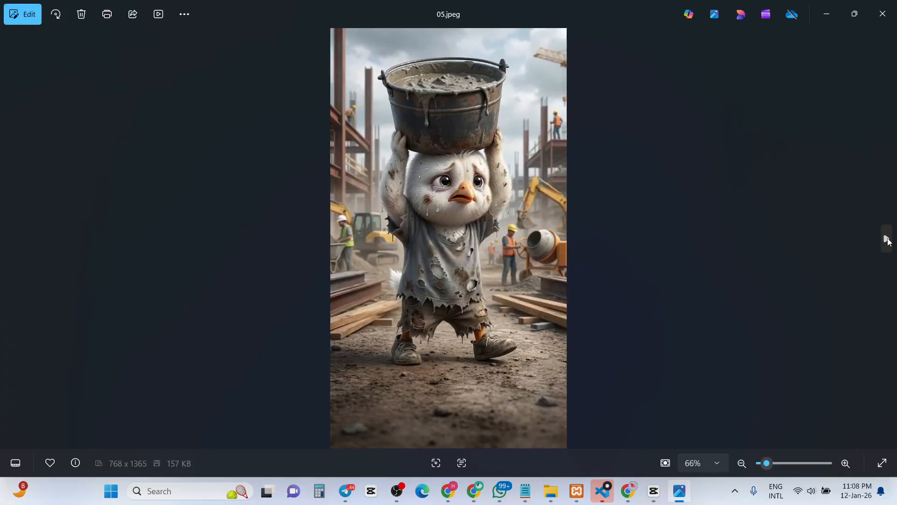
pyautogui.click(887, 240)
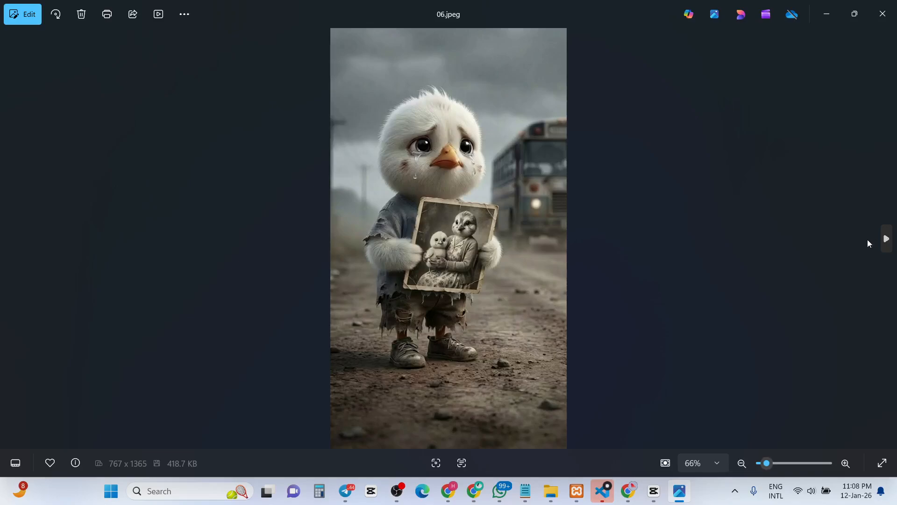
pyautogui.click(886, 241)
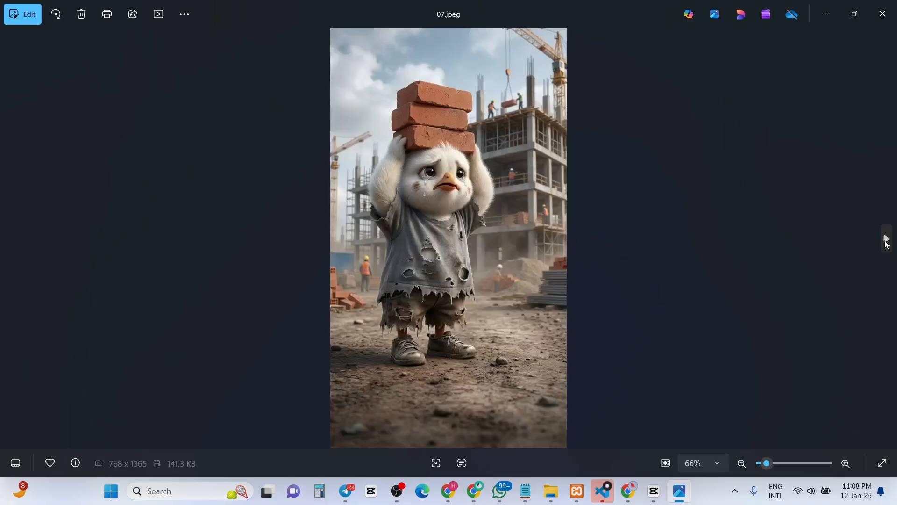
pyautogui.click(887, 242)
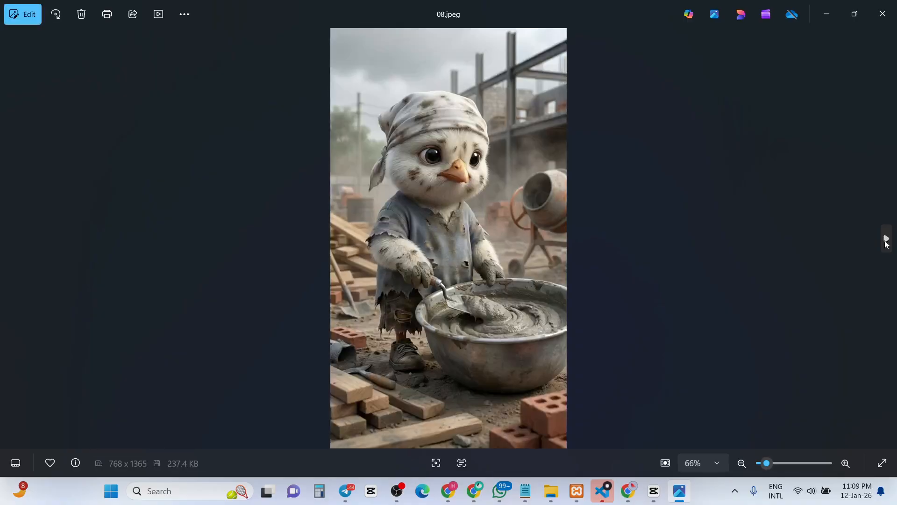
pyautogui.click(887, 242)
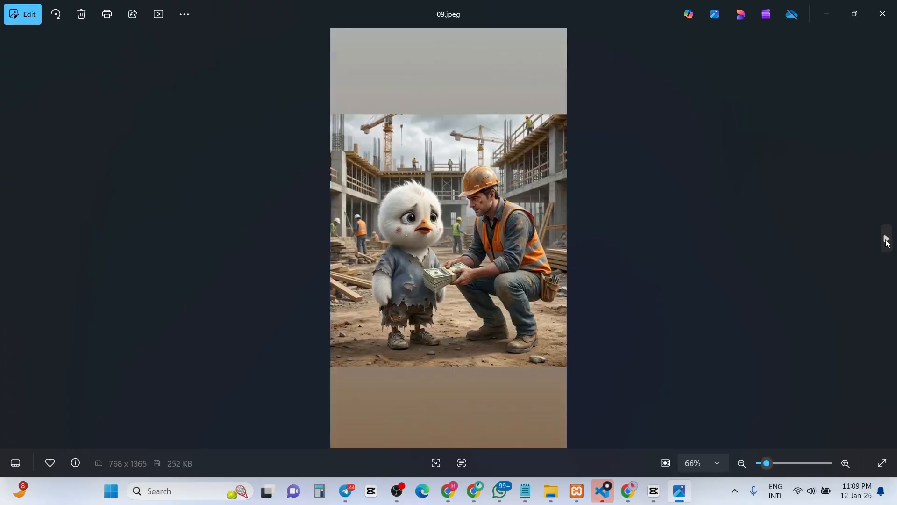
pyautogui.click(887, 242)
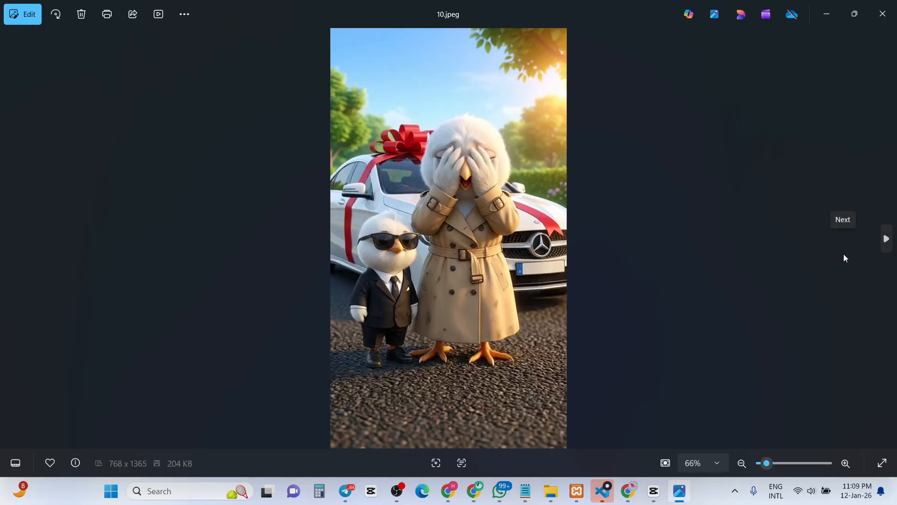
pyautogui.click(887, 242)
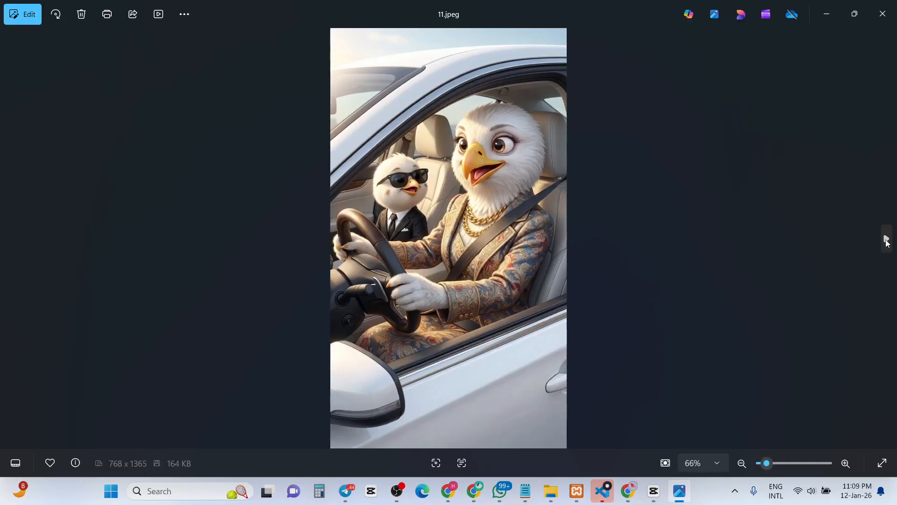
pyautogui.click(887, 241)
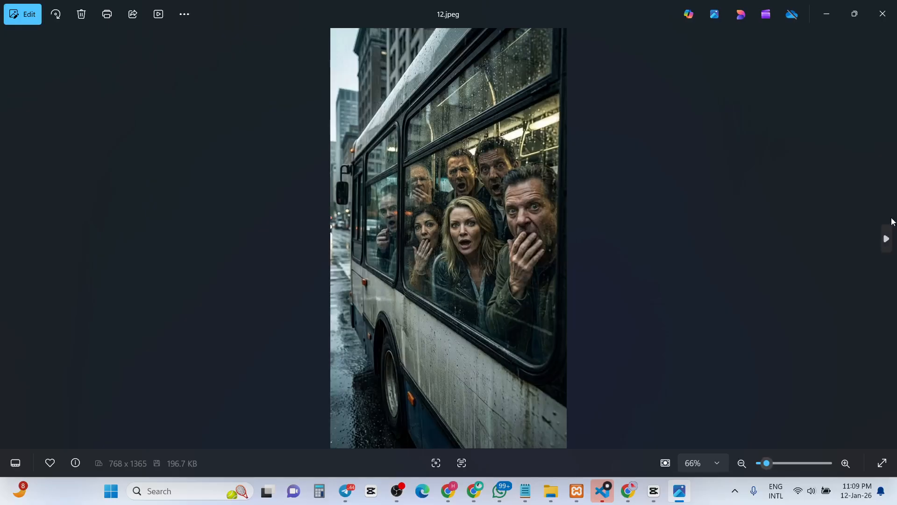
pyautogui.click(887, 241)
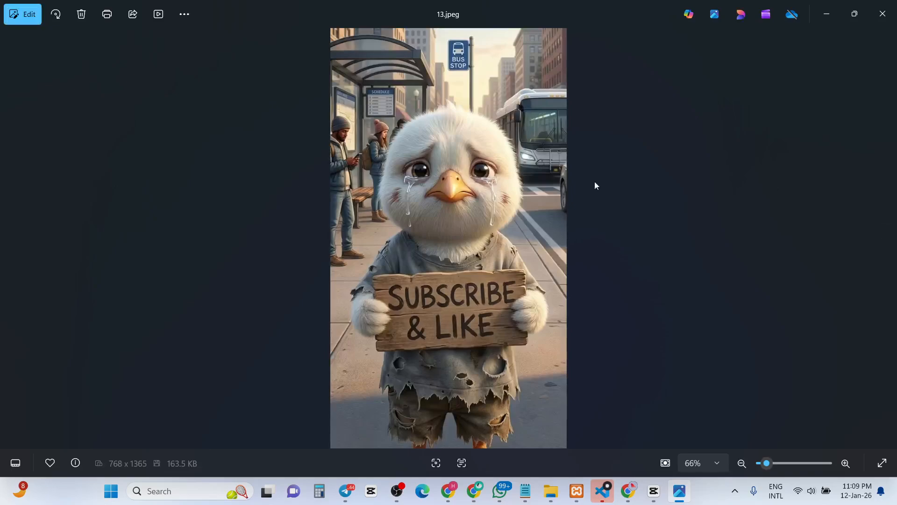
pyautogui.click(883, 14)
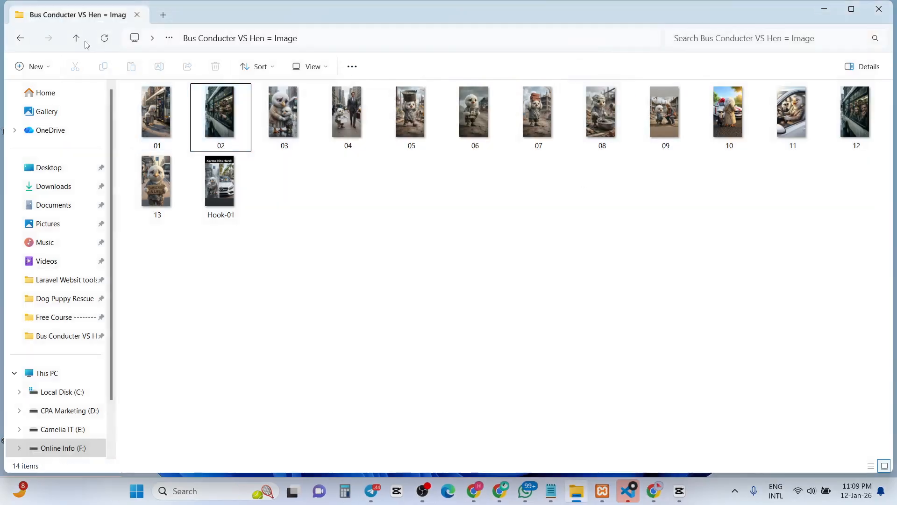
# Step: Open the Bus Conducter Vs Hen Video Final folder and preview the first seconds of the Hook V0 clip
pyautogui.doubleClick(233, 138)
pyautogui.press('BackSpace')
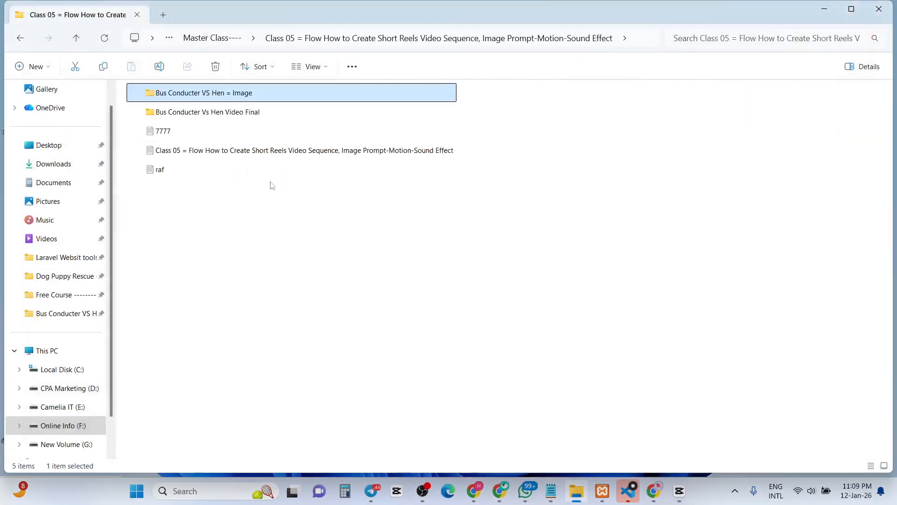
pyautogui.doubleClick(222, 114)
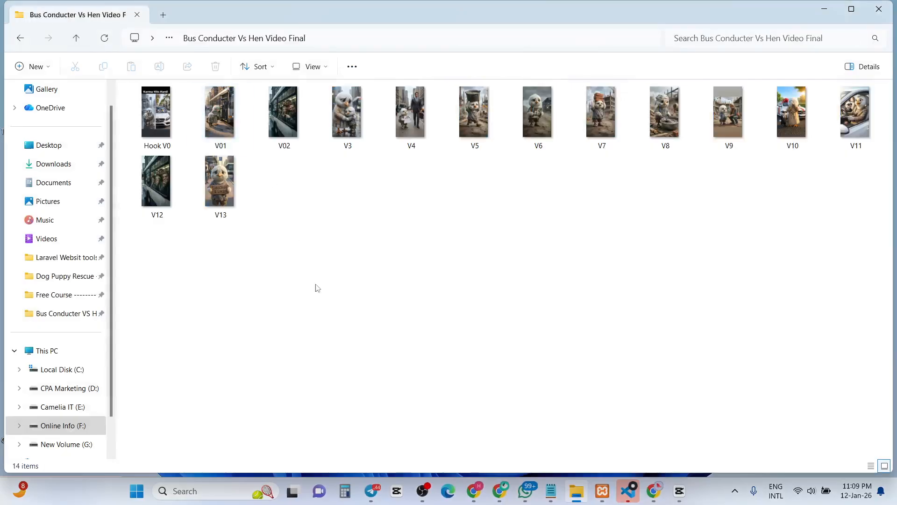
pyautogui.doubleClick(159, 127)
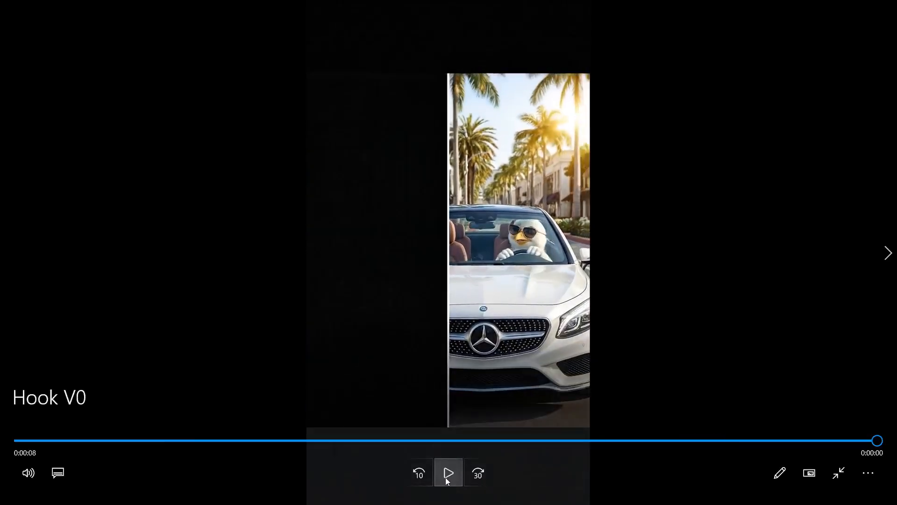
pyautogui.click(448, 475)
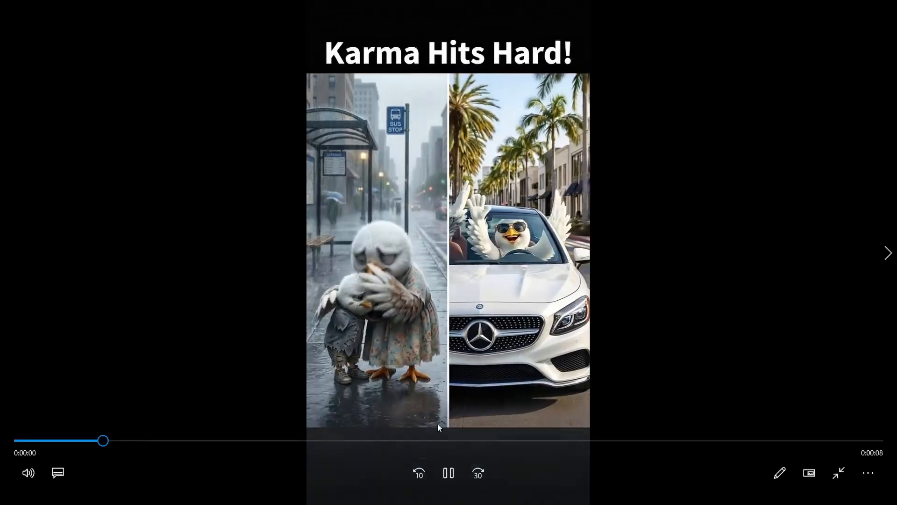
pyautogui.click(448, 473)
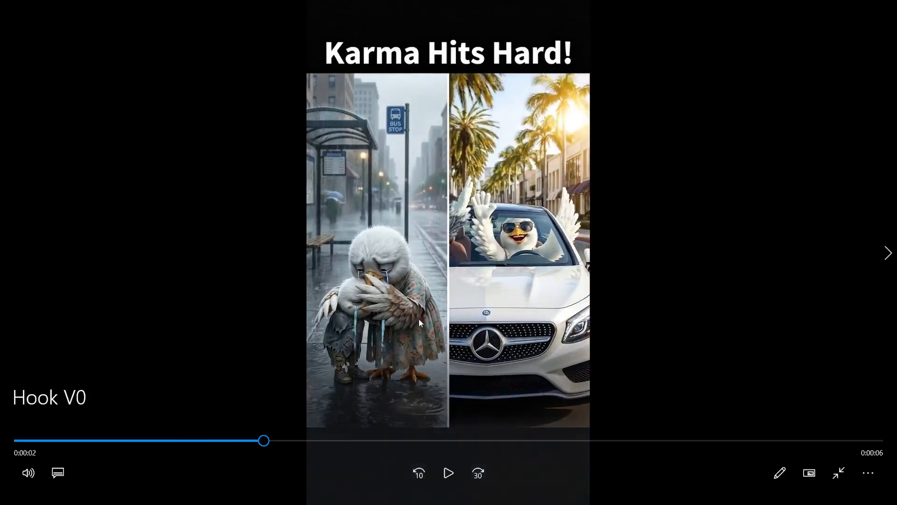
pyautogui.moveTo(834, 7)
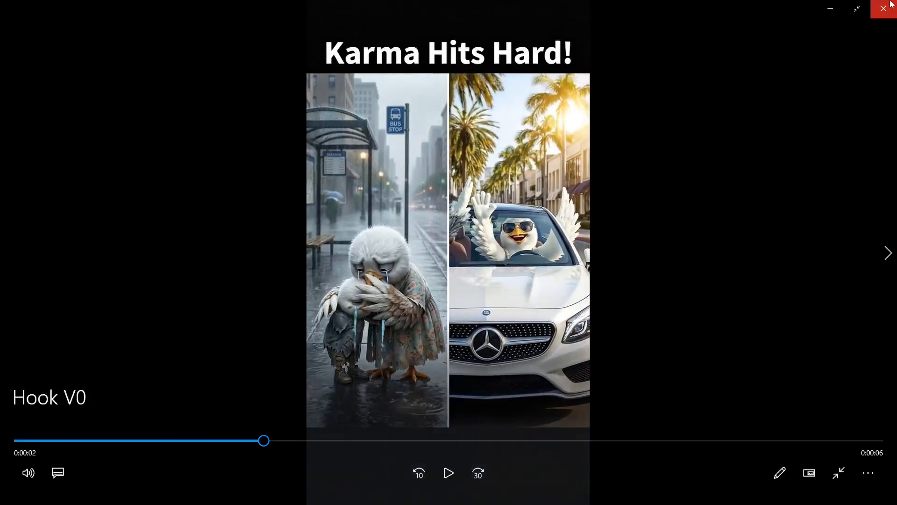
pyautogui.click(885, 10)
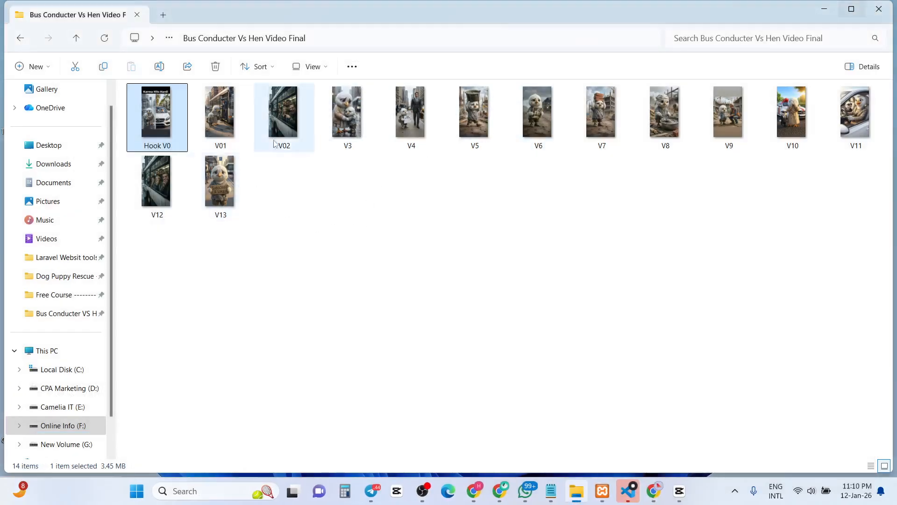
# Step: Preview the V01 clip for about six seconds and close the player
pyautogui.doubleClick(224, 138)
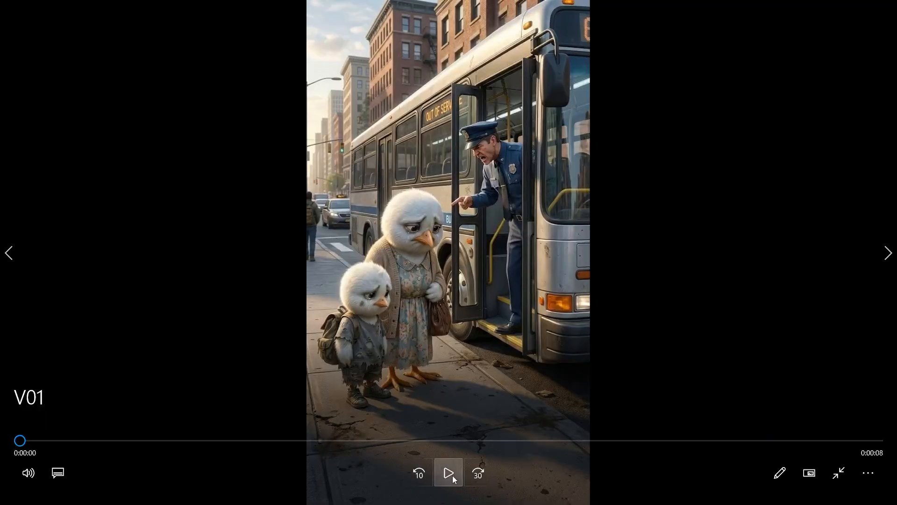
pyautogui.click(453, 475)
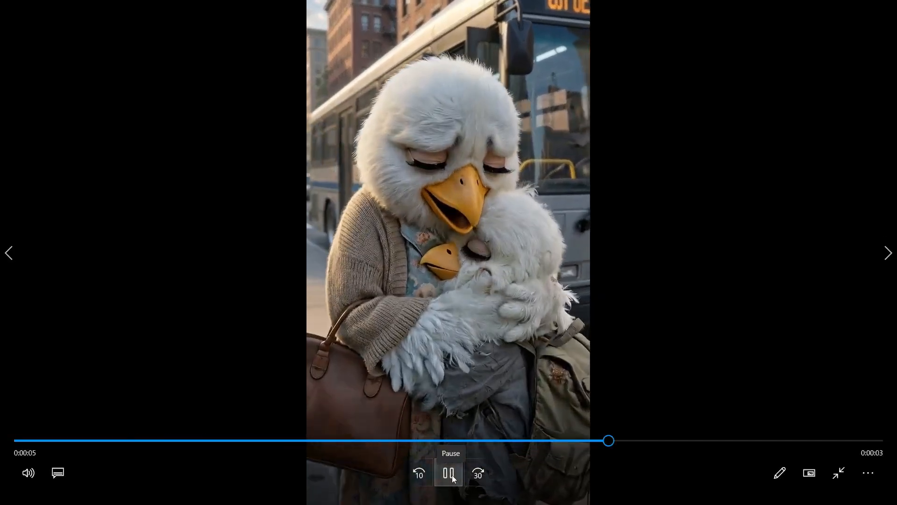
pyautogui.click(453, 474)
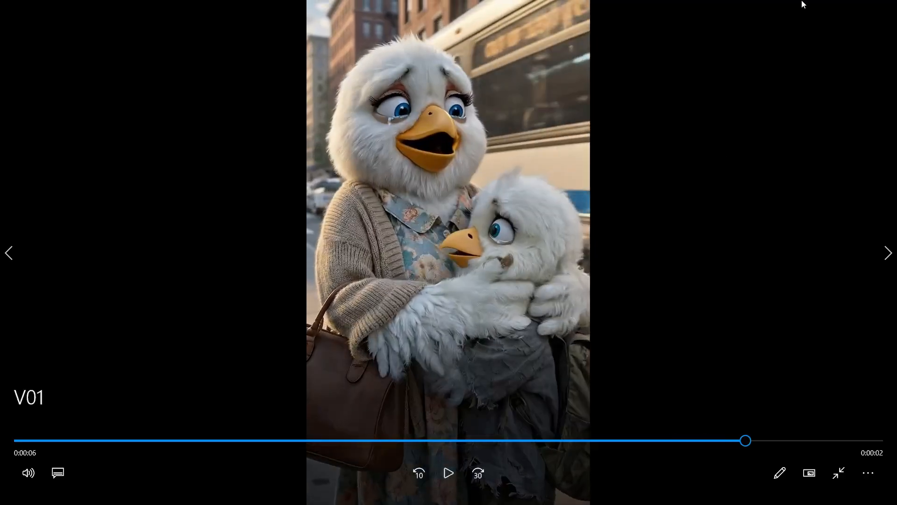
pyautogui.click(883, 9)
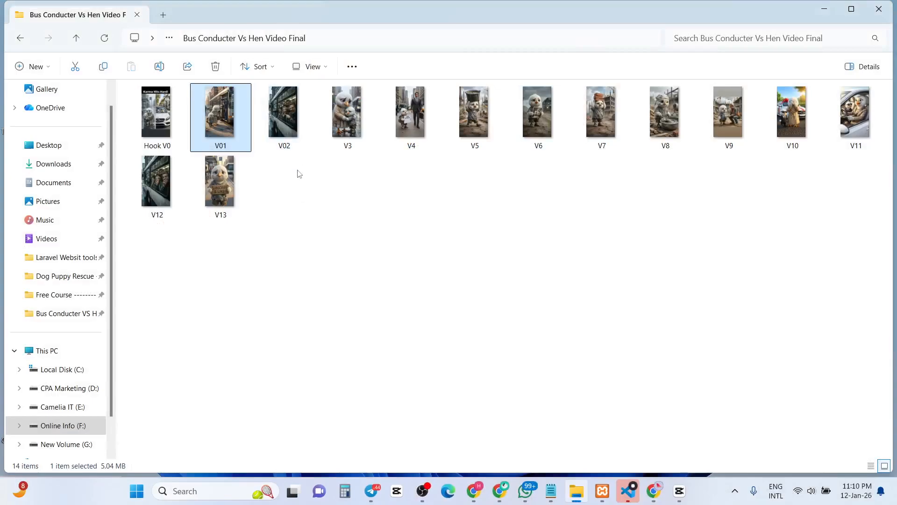
pyautogui.moveTo(285, 170); pyautogui.dragTo(890, 86)
pyautogui.click(442, 228)
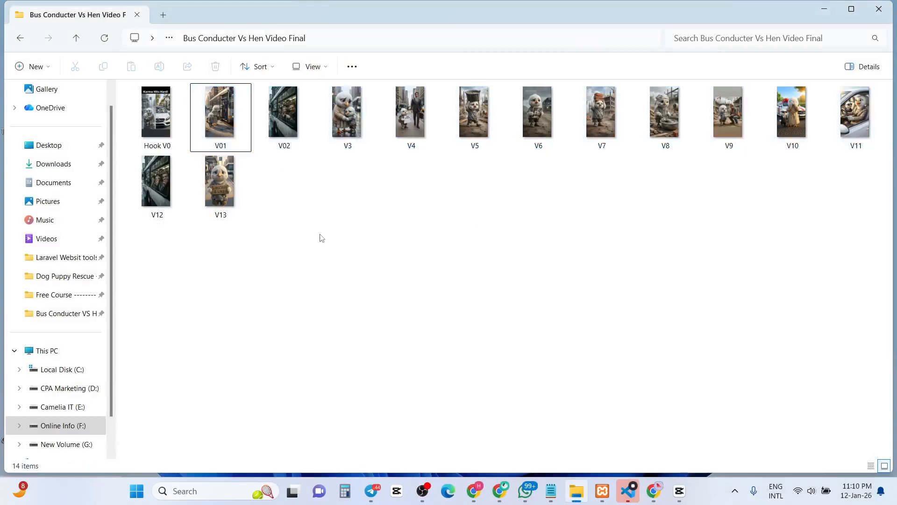
# Step: Go back up to the Class 05 folder, minimise the file window and refresh the desktop
pyautogui.click(77, 38)
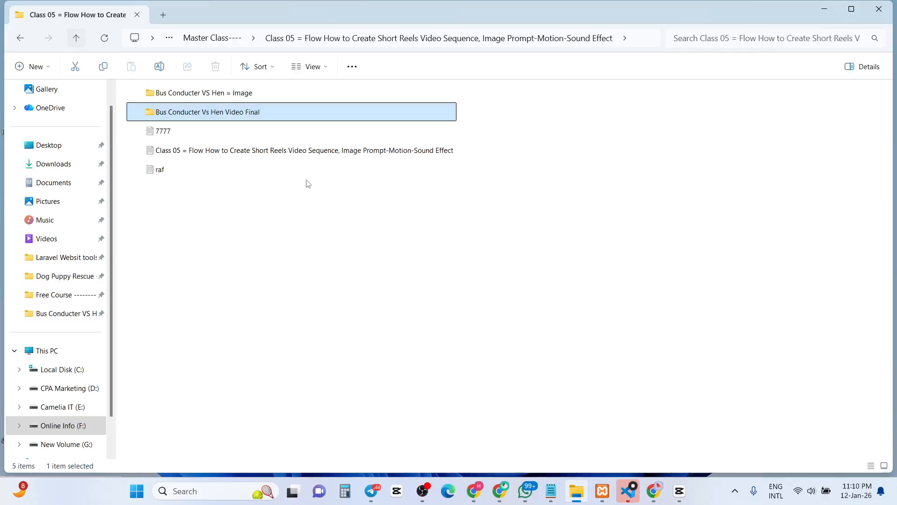
pyautogui.click(825, 9)
pyautogui.rightClick(399, 183)
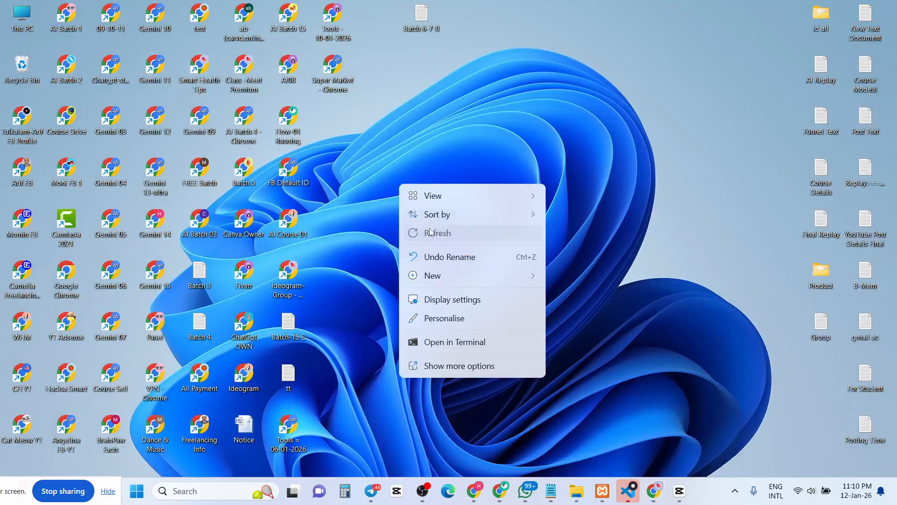
pyautogui.click(423, 233)
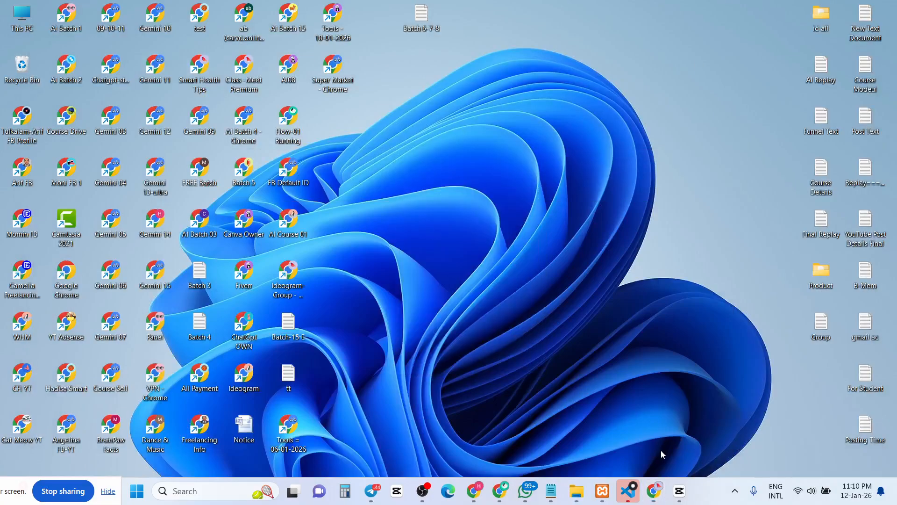
# Step: Switch to CapCut and create a new video project, dismissing the keyboard shortcut conflict notice
pyautogui.moveTo(679, 490)
pyautogui.click(674, 443)
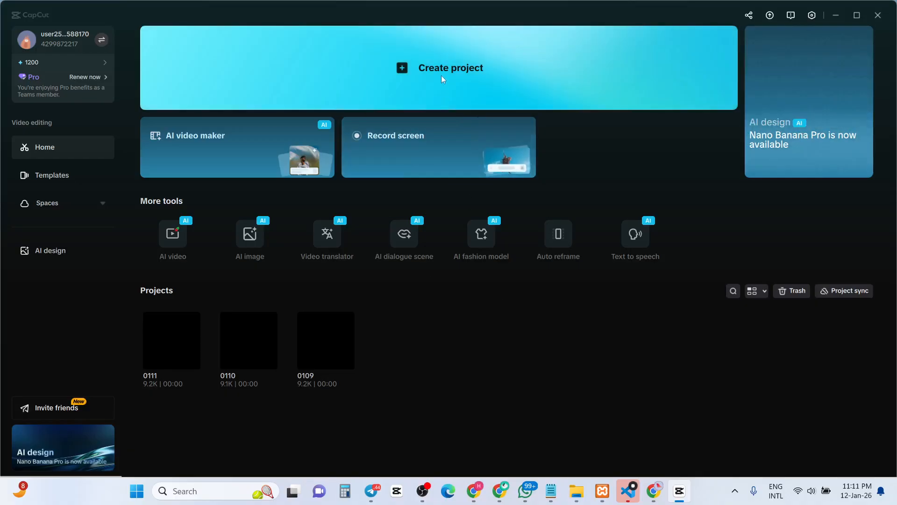
pyautogui.click(438, 74)
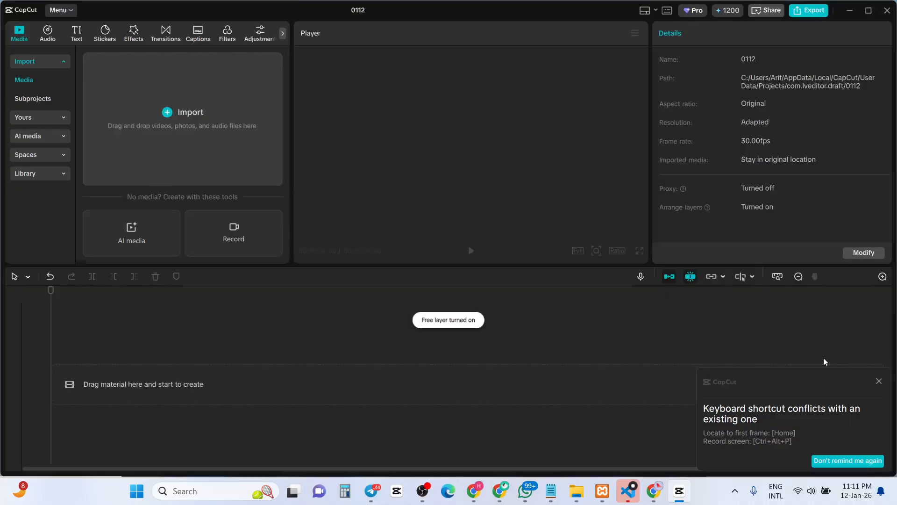
pyautogui.click(878, 382)
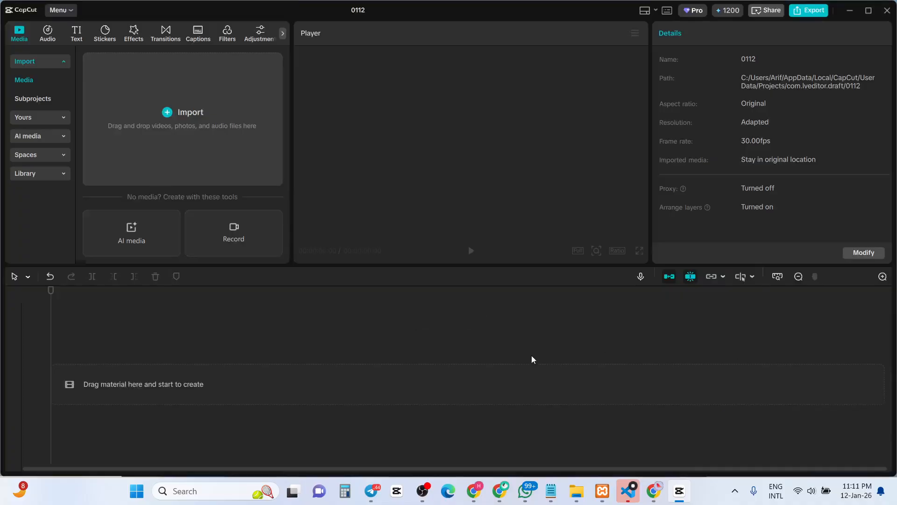
# Step: Start a media import and browse to the Master Class folder inside Free Course on the Online Info (F:) drive
pyautogui.click(185, 116)
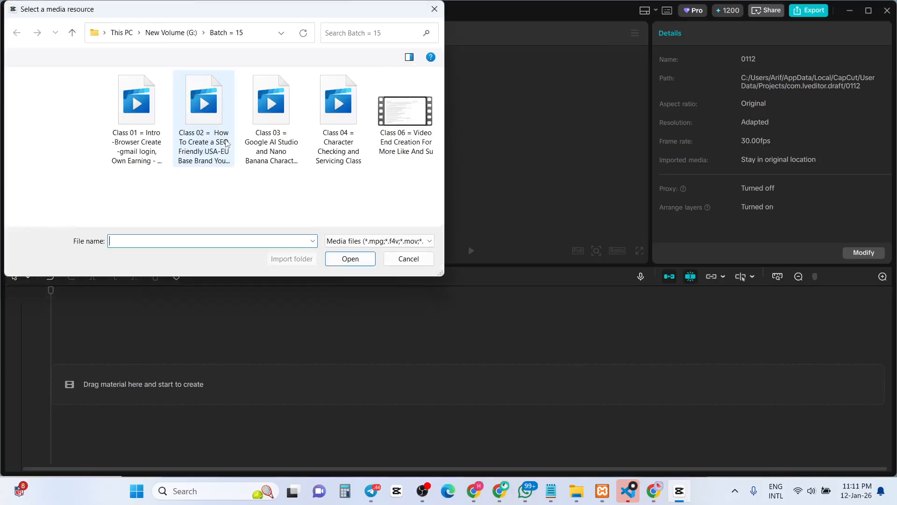
pyautogui.scroll(-5, 46, 178)
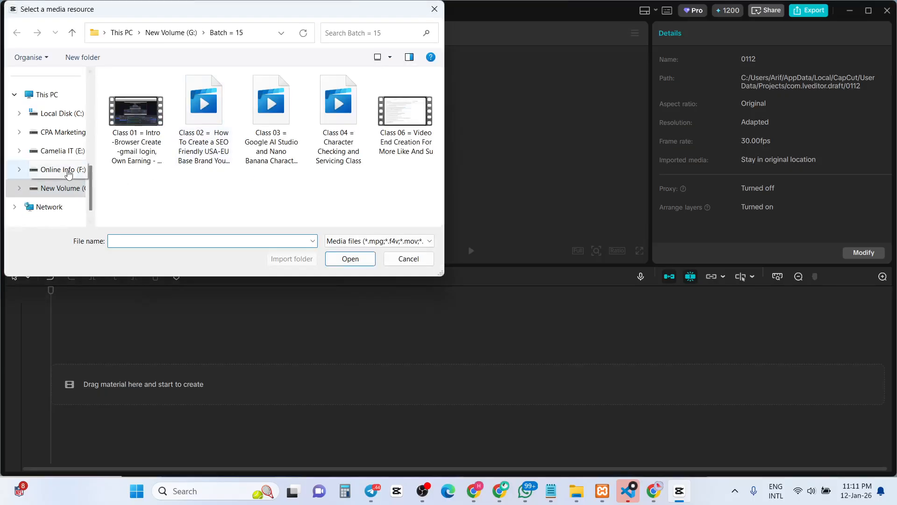
pyautogui.click(59, 153)
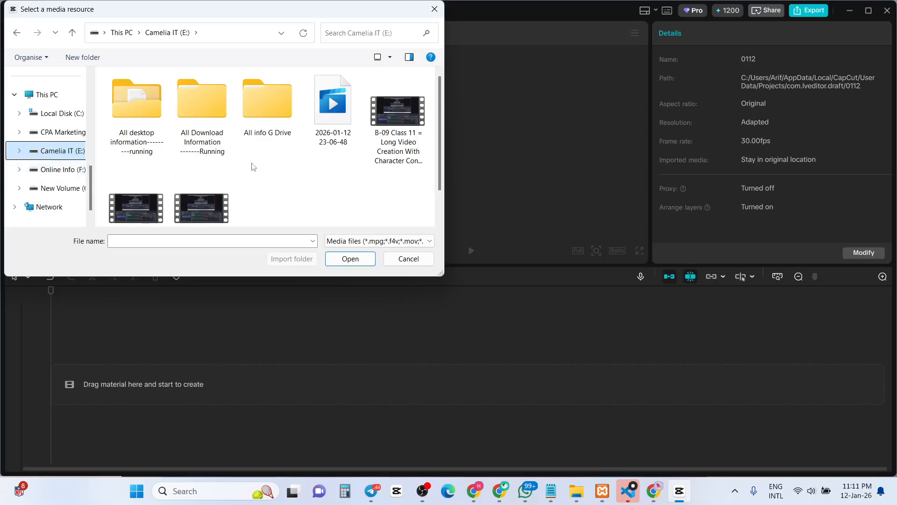
pyautogui.click(68, 171)
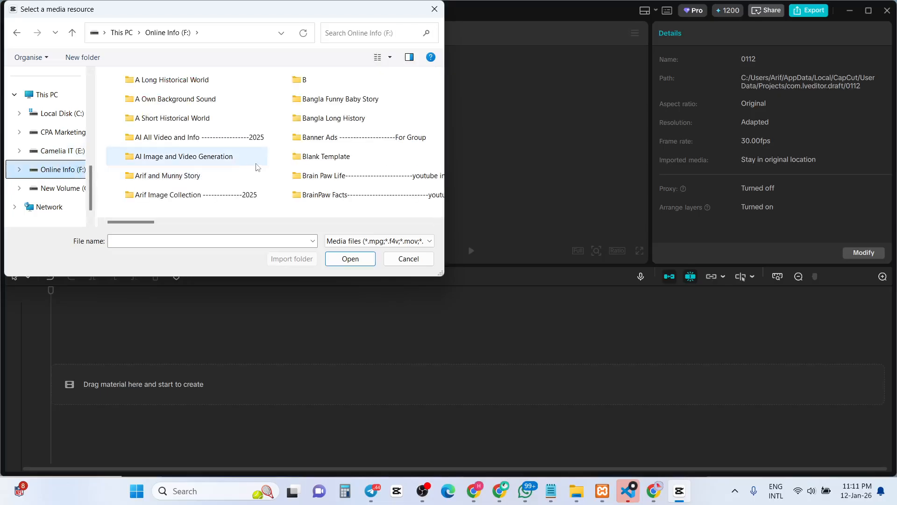
pyautogui.scroll(-3, 260, 169)
pyautogui.scroll(-3, 259, 168)
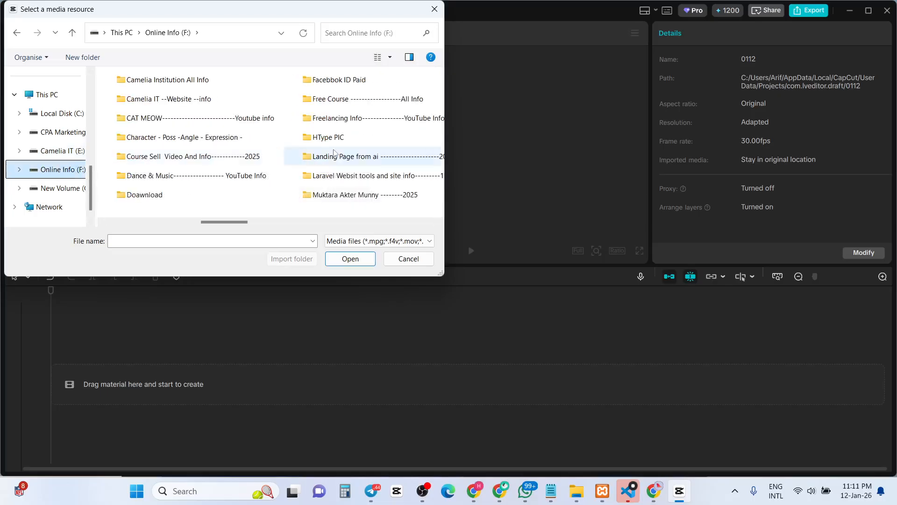
pyautogui.click(327, 99)
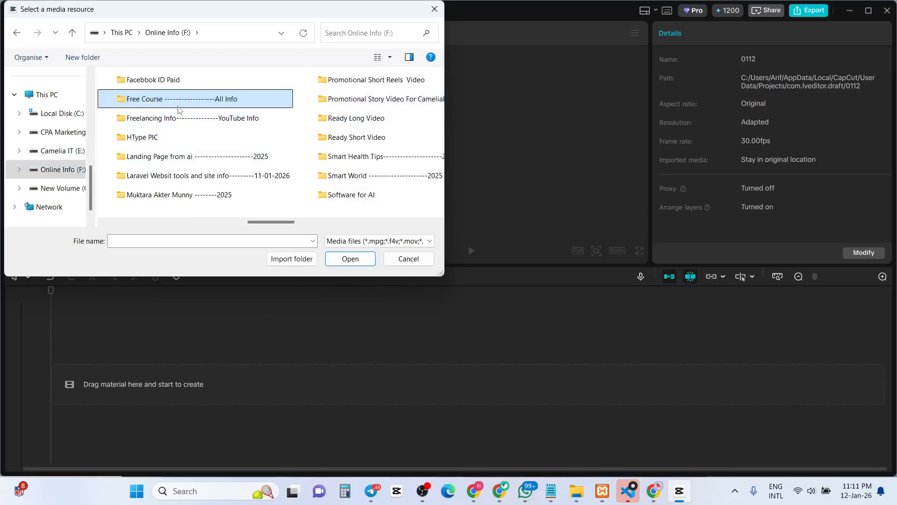
pyautogui.press('Return')
pyautogui.doubleClick(159, 98)
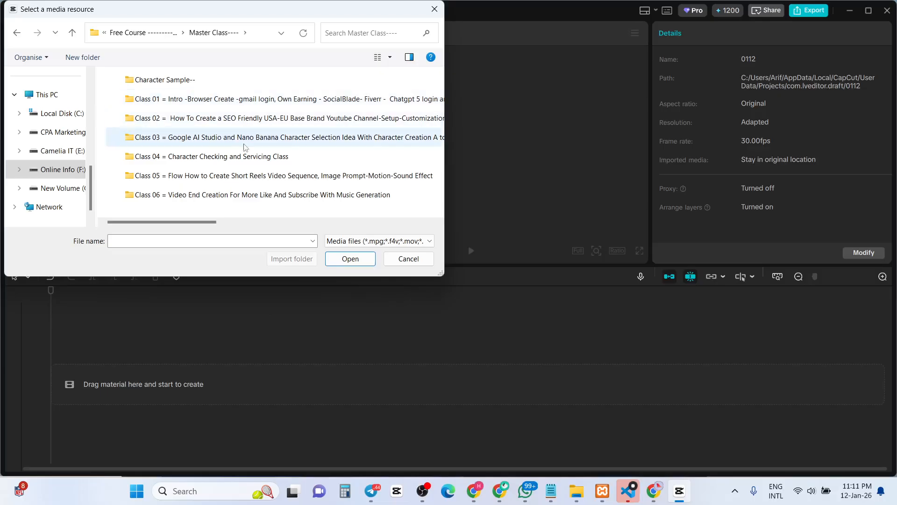
# Step: Import all the clips, Hook V0 through V13, from the Class 05 subfolder Bus Conducter Vs Hen Video Final
pyautogui.scroll(-3, 253, 168)
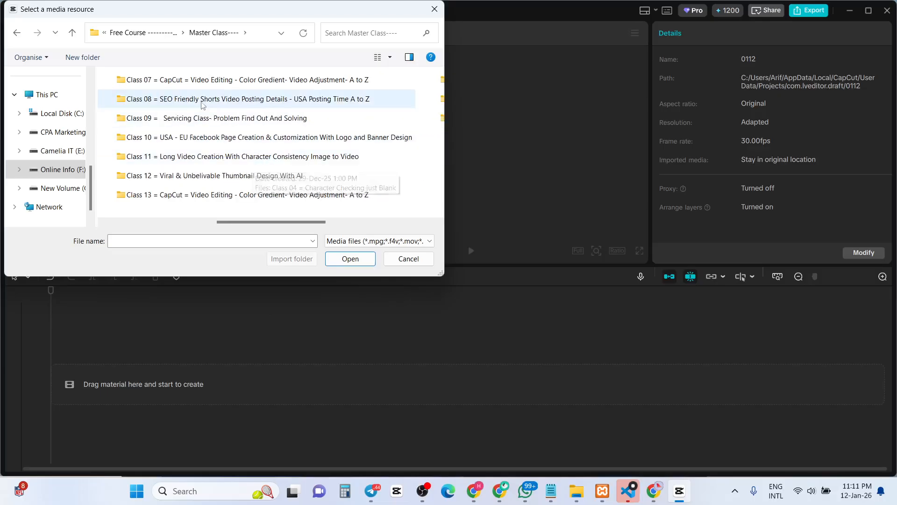
pyautogui.scroll(3, 189, 95)
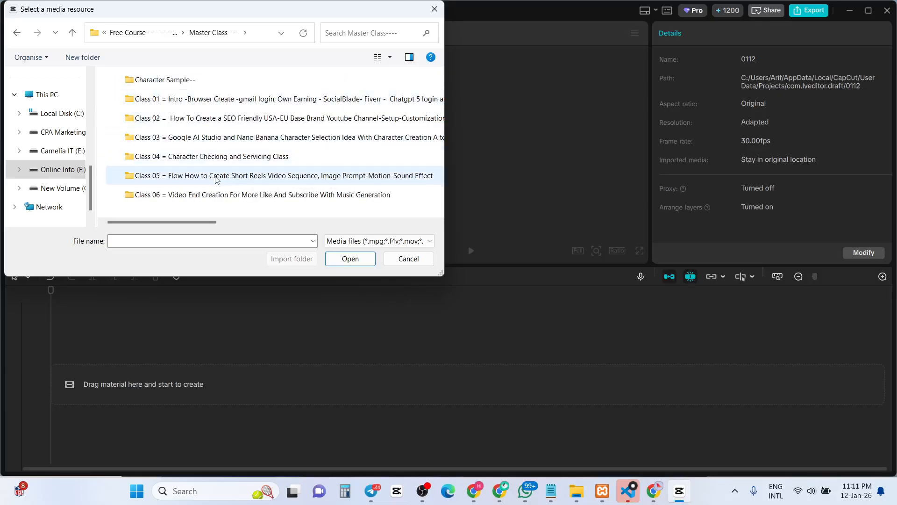
pyautogui.doubleClick(174, 176)
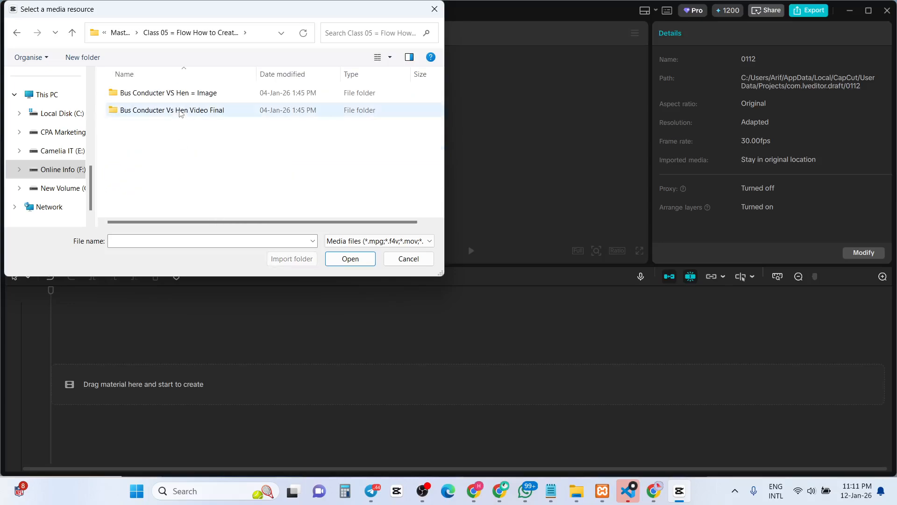
pyautogui.doubleClick(203, 115)
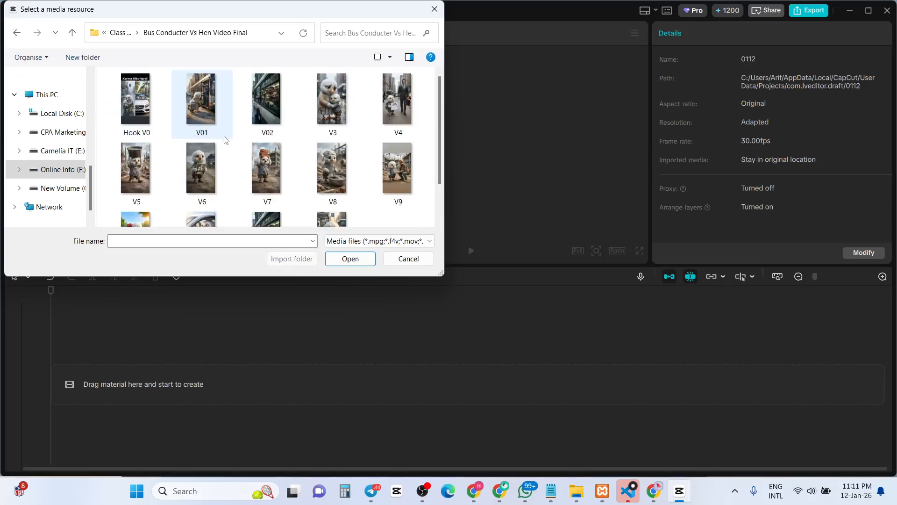
pyautogui.scroll(-1, 395, 206)
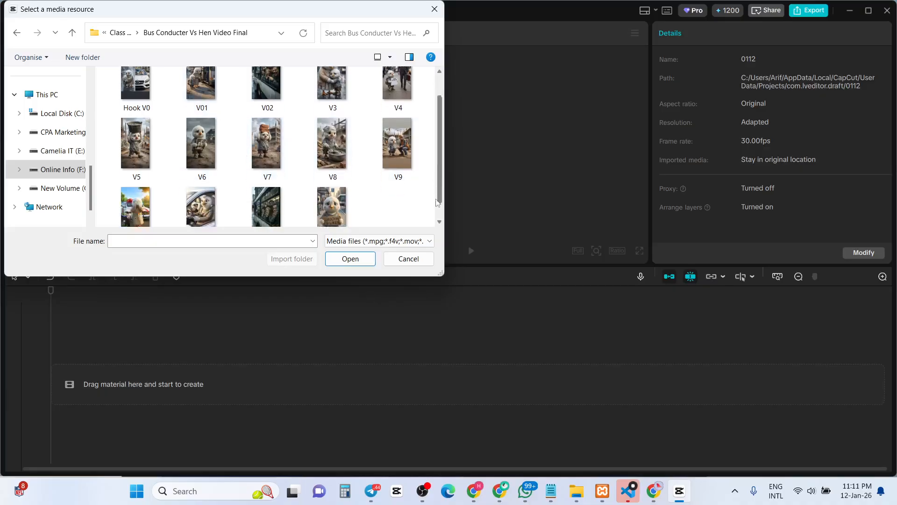
pyautogui.moveTo(418, 217); pyautogui.dragTo(86, 57)
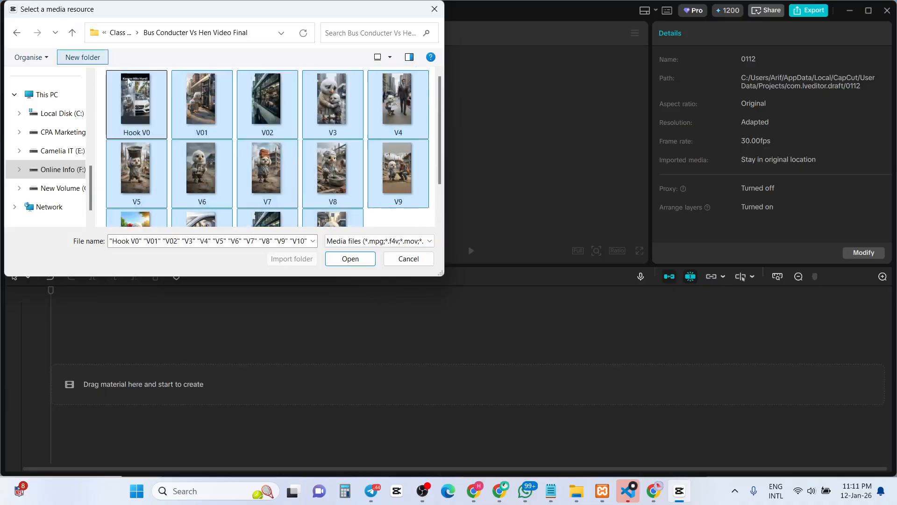
pyautogui.click(342, 261)
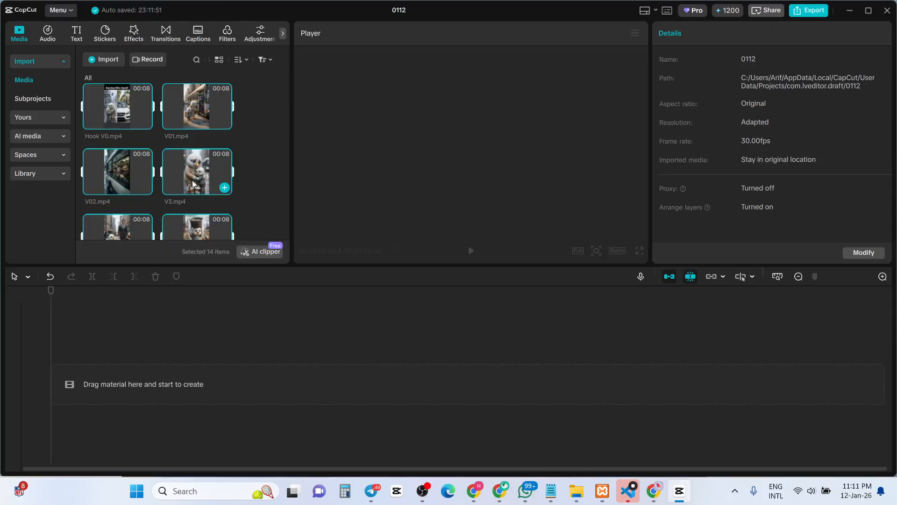
# Step: Place all the imported clips on the main timeline track in sequence, from Hook V0 to V13
pyautogui.moveTo(190, 178); pyautogui.dragTo(230, 377)
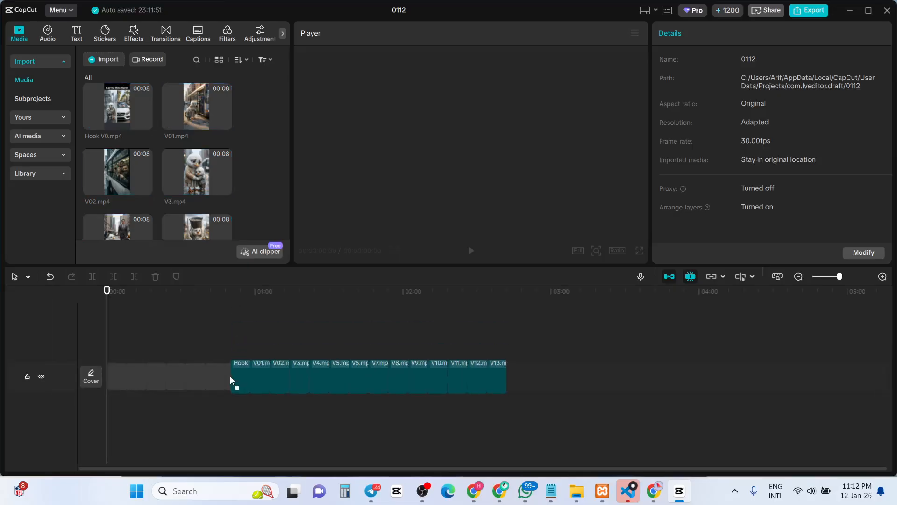
pyautogui.moveTo(240, 367); pyautogui.dragTo(262, 366)
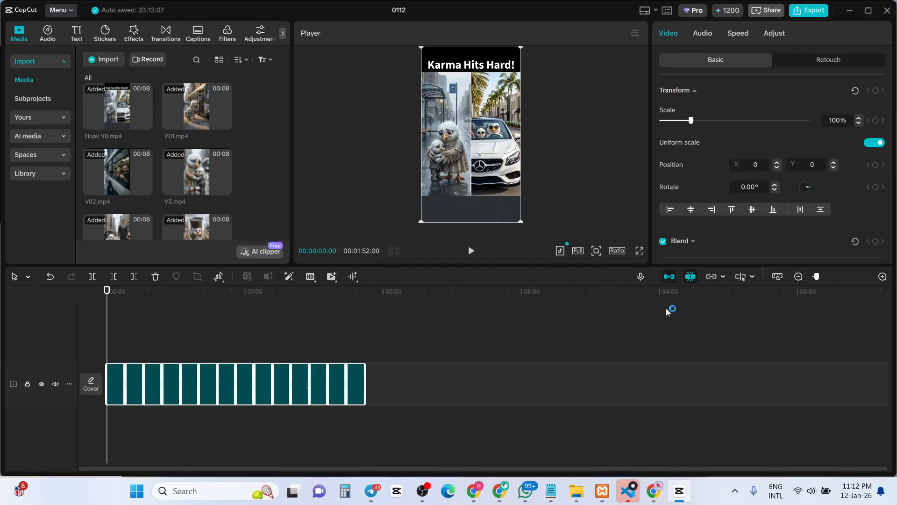
pyautogui.click(883, 277)
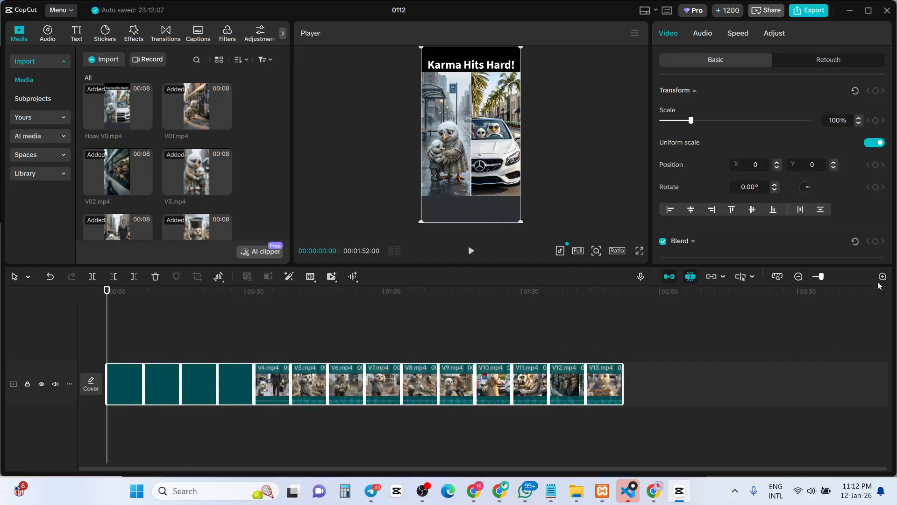
pyautogui.click(882, 277)
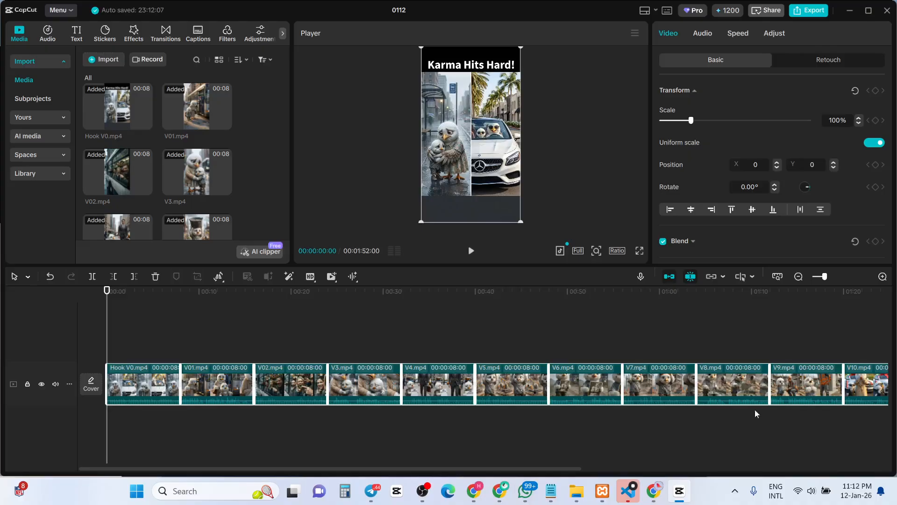
pyautogui.click(799, 276)
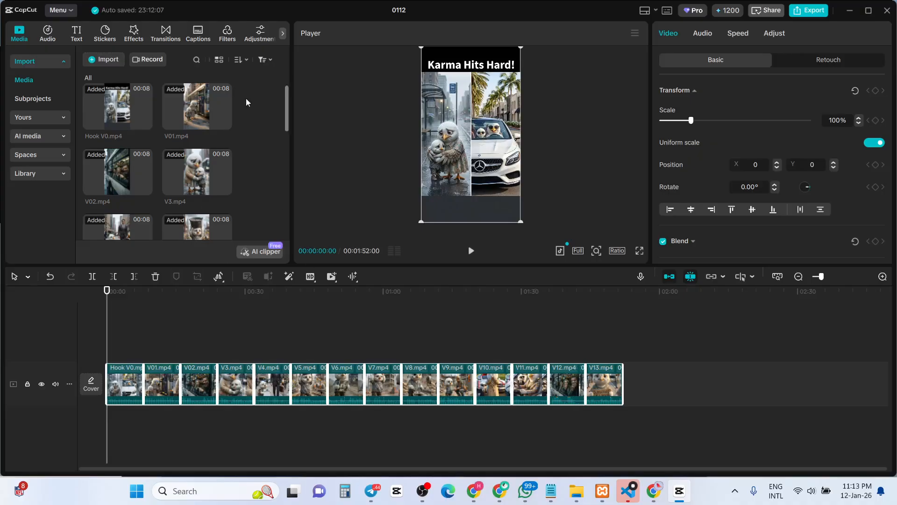
# Step: Raise the audio volume of all the selected timeline clips to 7.5 dB
pyautogui.click(239, 61)
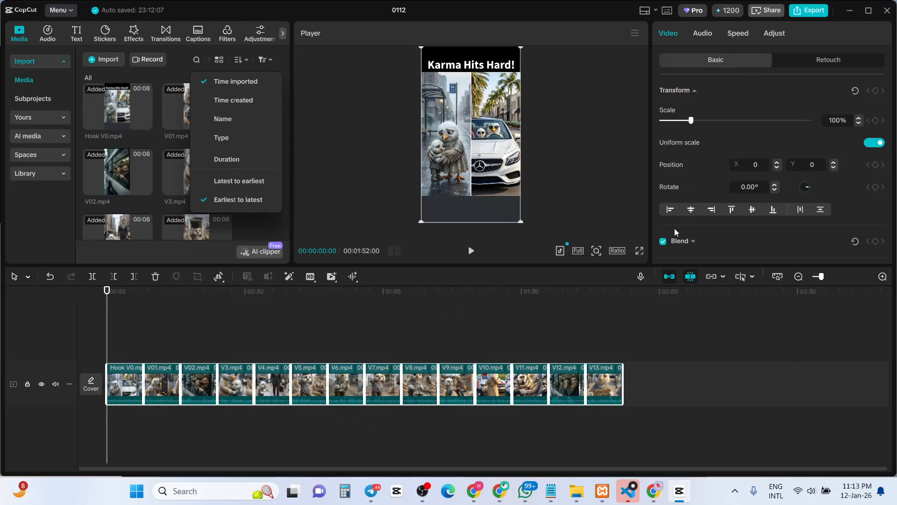
pyautogui.click(705, 34)
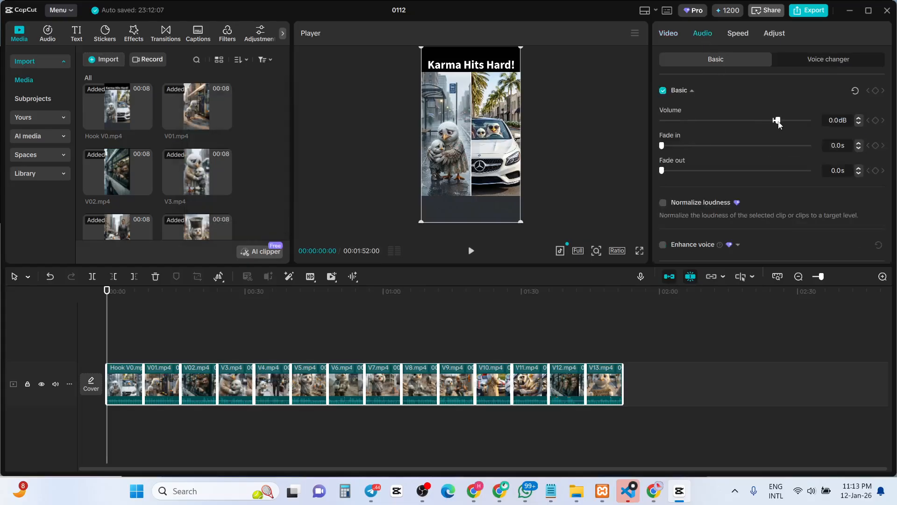
pyautogui.moveTo(778, 121); pyautogui.dragTo(785, 125)
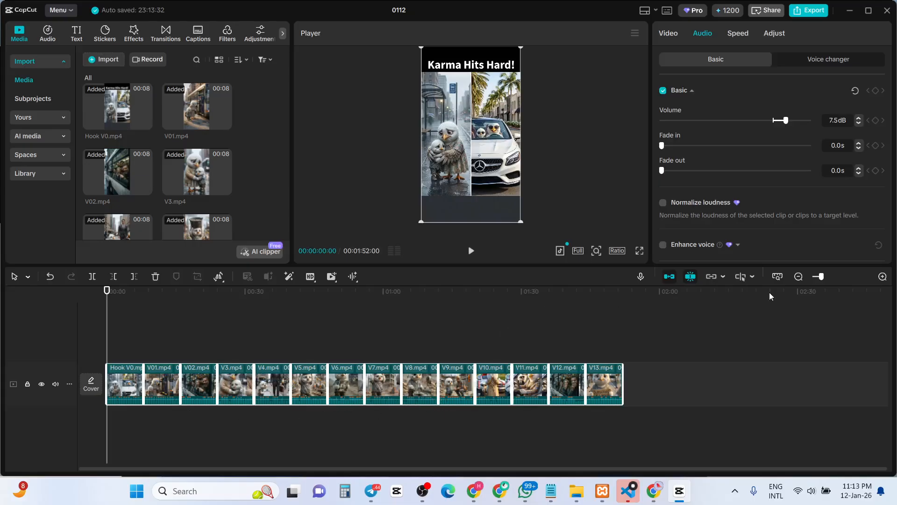
# Step: Play the Hook V0 clip from the start of the timeline and pause at 00:00:07:14
pyautogui.click(883, 276)
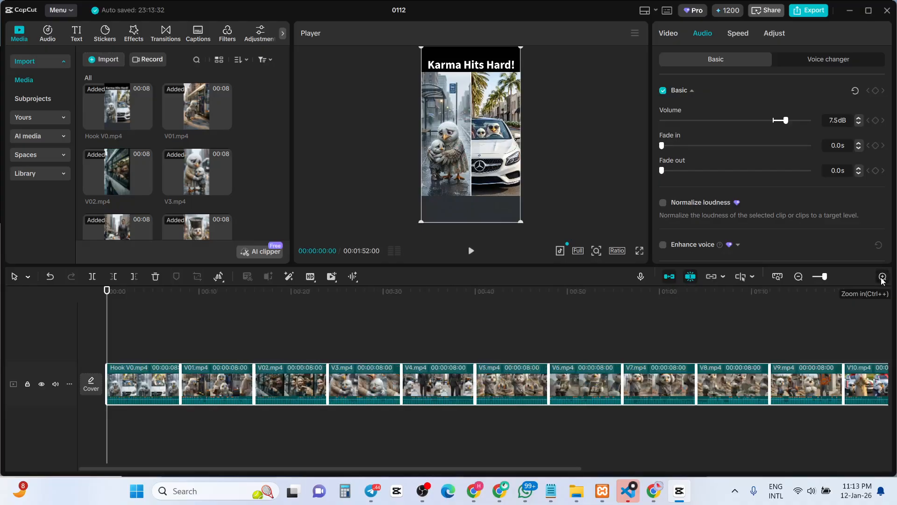
pyautogui.click(180, 297)
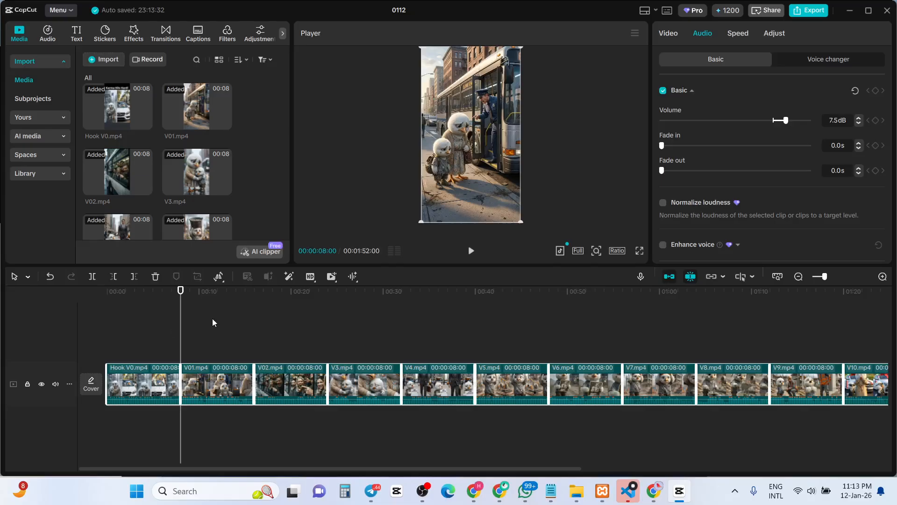
pyautogui.moveTo(181, 311); pyautogui.dragTo(73, 312)
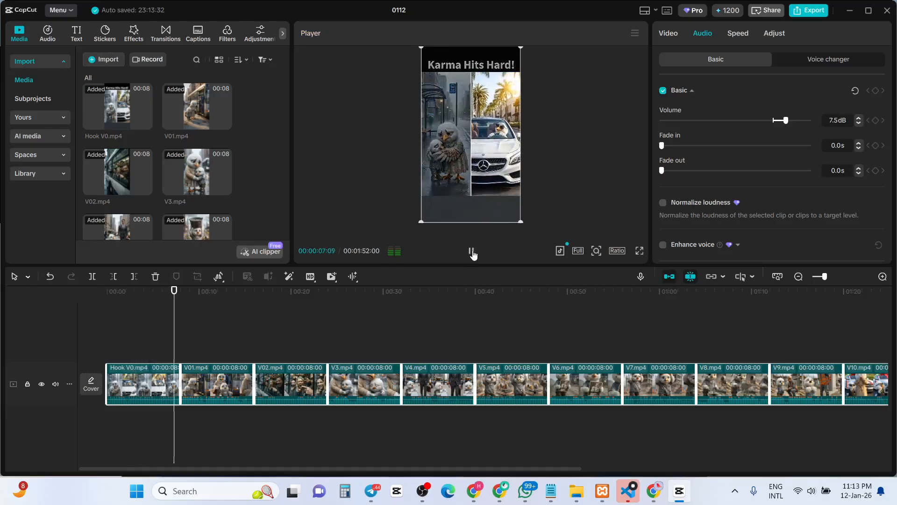
pyautogui.click(472, 252)
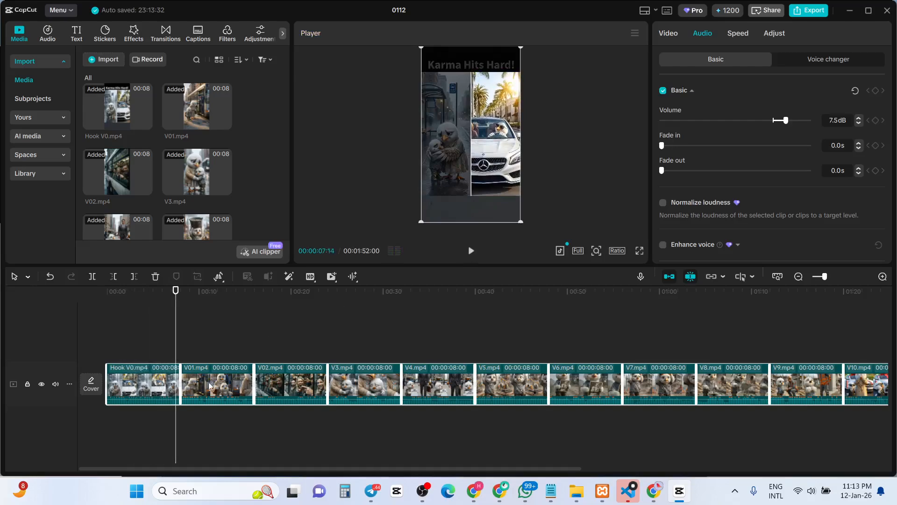
# Step: Find the point where the Hook V0 clip starts fading and split the clip at 00:00:07:05
pyautogui.click(161, 347)
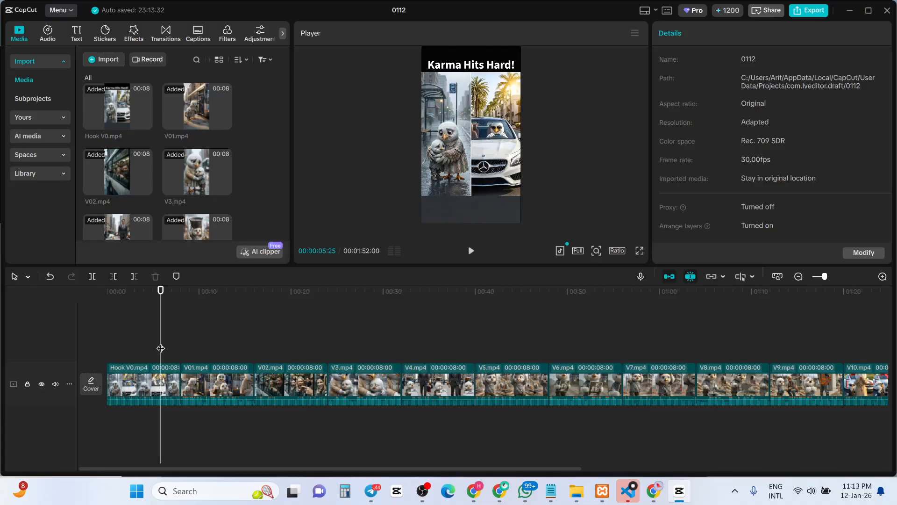
pyautogui.moveTo(161, 348); pyautogui.dragTo(175, 349)
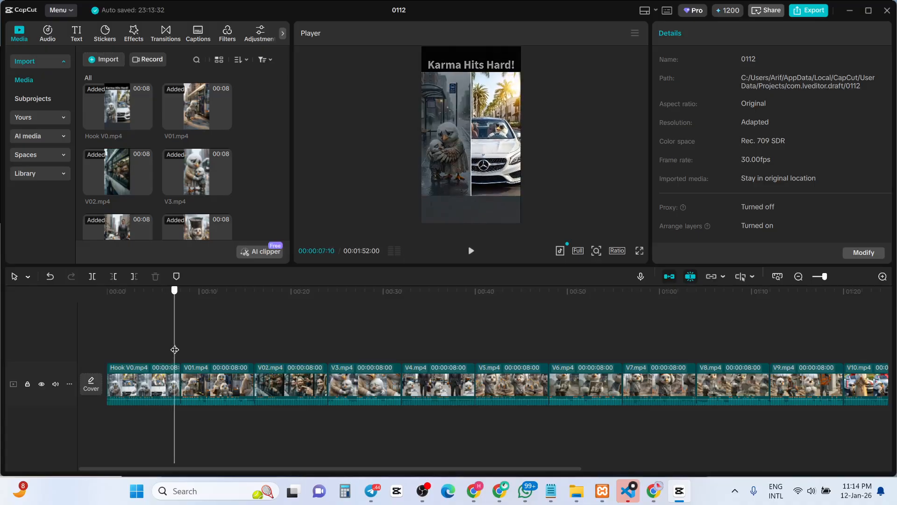
pyautogui.click(143, 383)
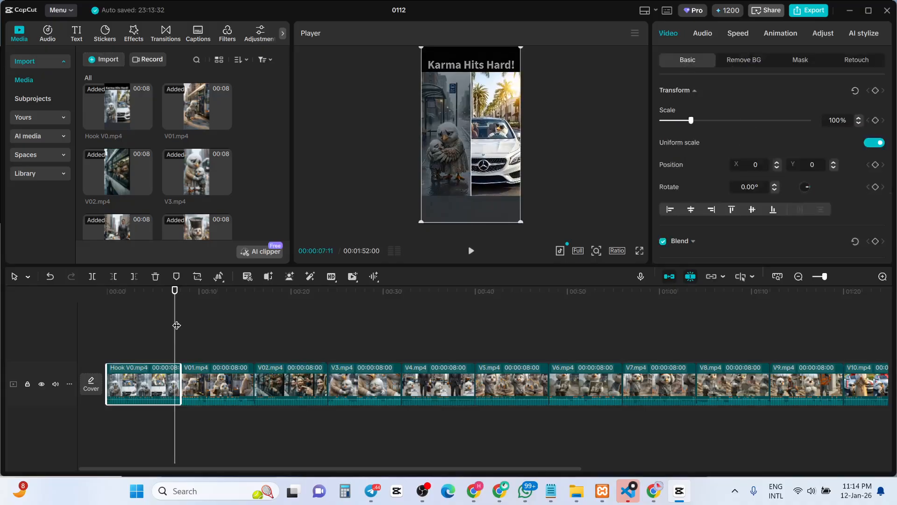
pyautogui.moveTo(153, 321); pyautogui.dragTo(161, 356)
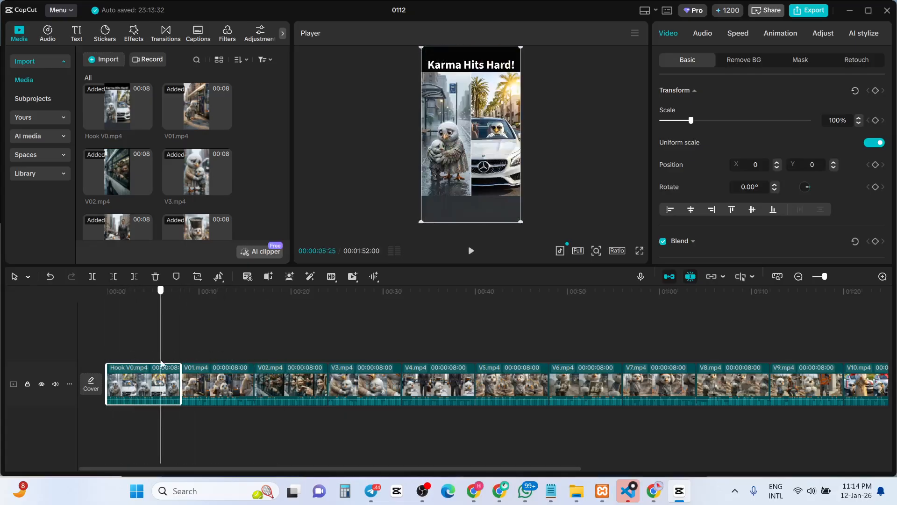
pyautogui.click(195, 325)
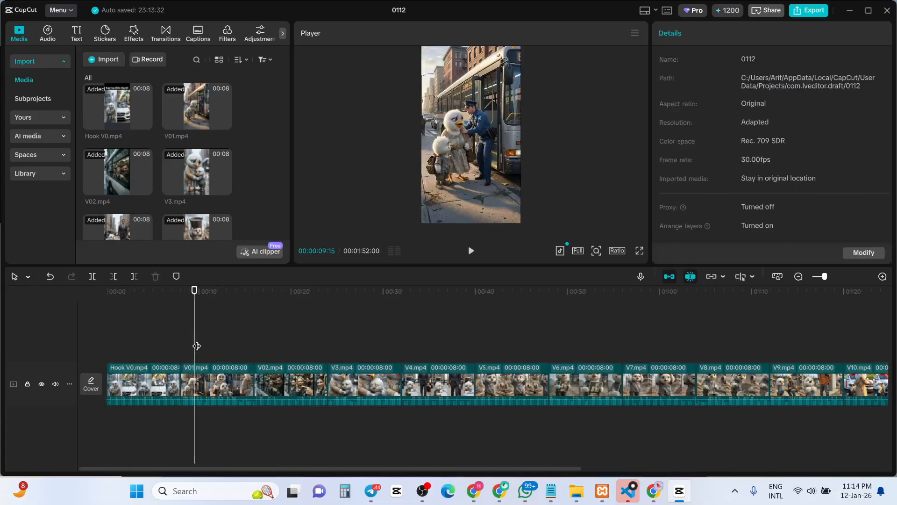
pyautogui.moveTo(196, 335); pyautogui.dragTo(167, 337)
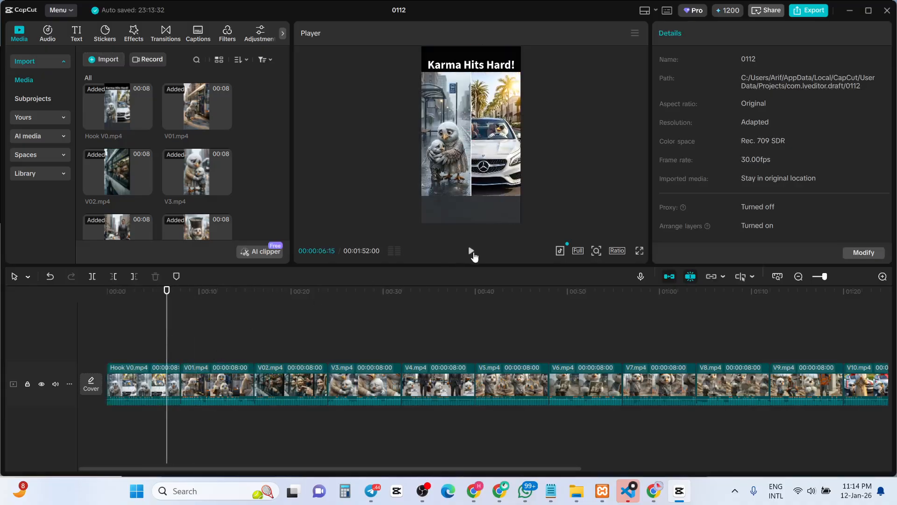
pyautogui.click(471, 251)
pyautogui.click(471, 251)
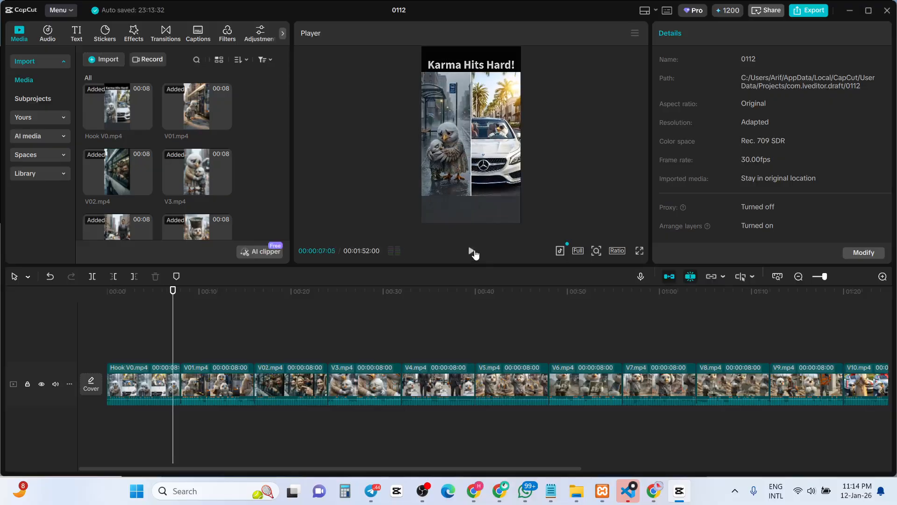
pyautogui.click(159, 385)
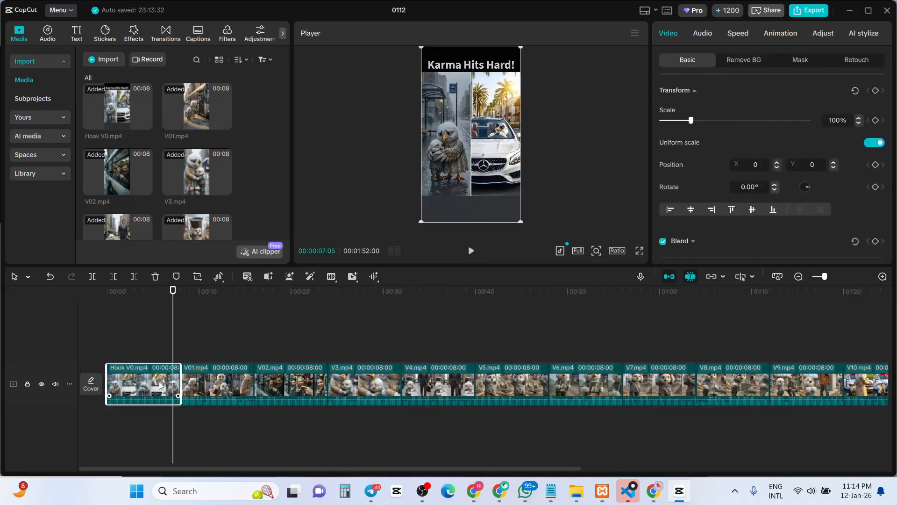
pyautogui.click(92, 278)
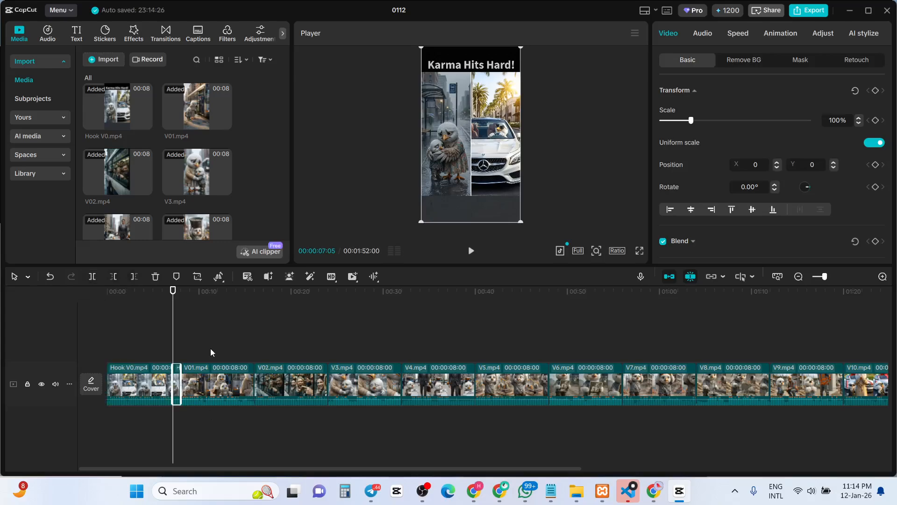
# Step: Undo the Hook V0 split, and try deleting the part of the clip before 00:00:07:05, reverting that deletion
pyautogui.hotkey('ctrl', 'z')
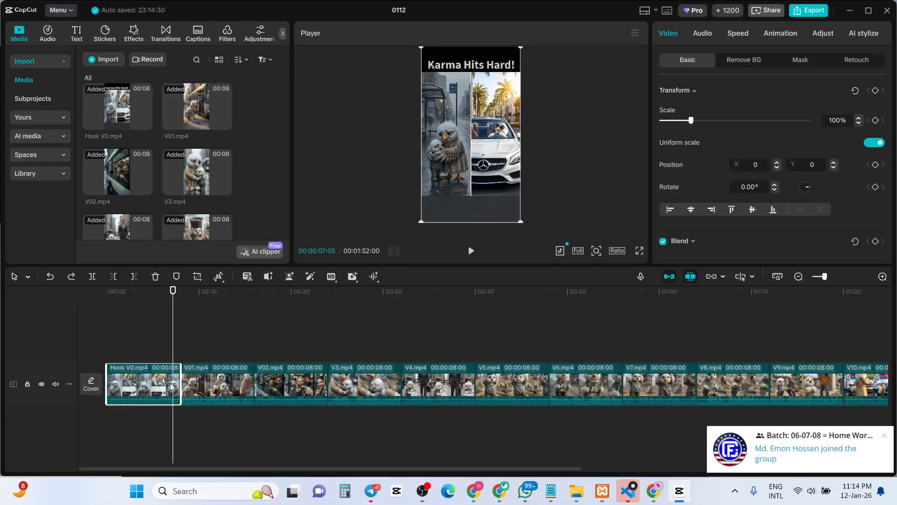
pyautogui.click(114, 277)
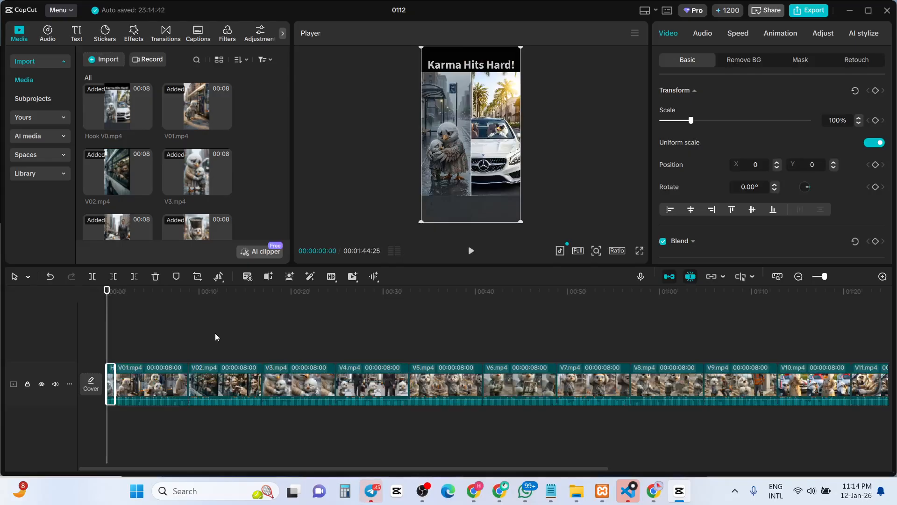
pyautogui.hotkey('ctrl', 'z')
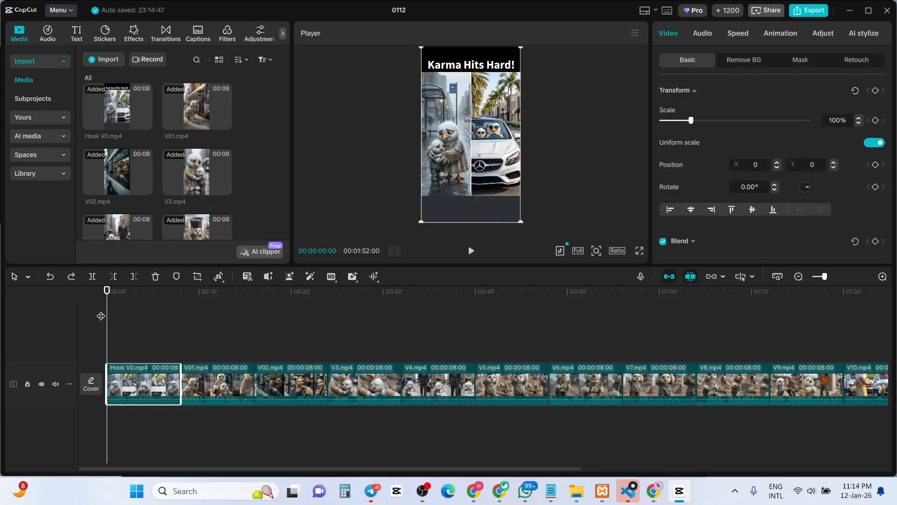
# Step: Try trimming the end of the Hook V0 clip at 00:00:06:27, preview the cut from the start, and undo the trim
pyautogui.moveTo(106, 317); pyautogui.dragTo(171, 322)
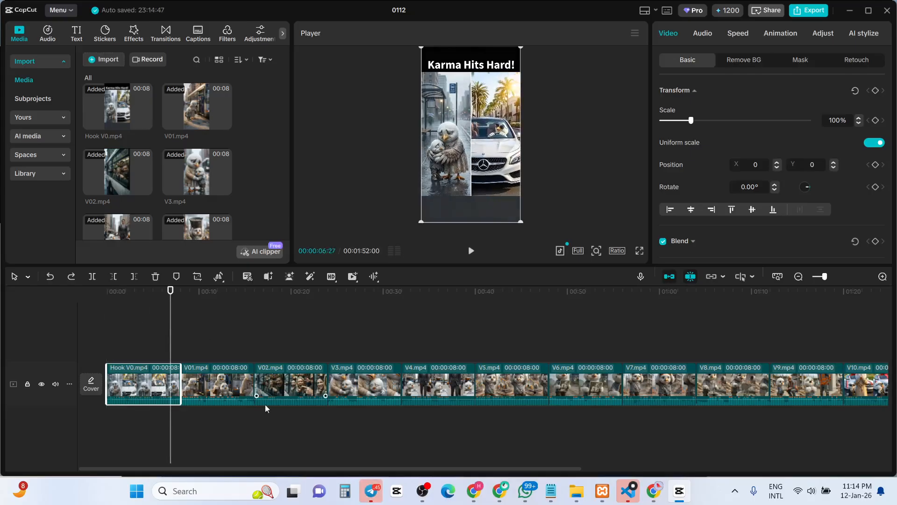
pyautogui.click(134, 276)
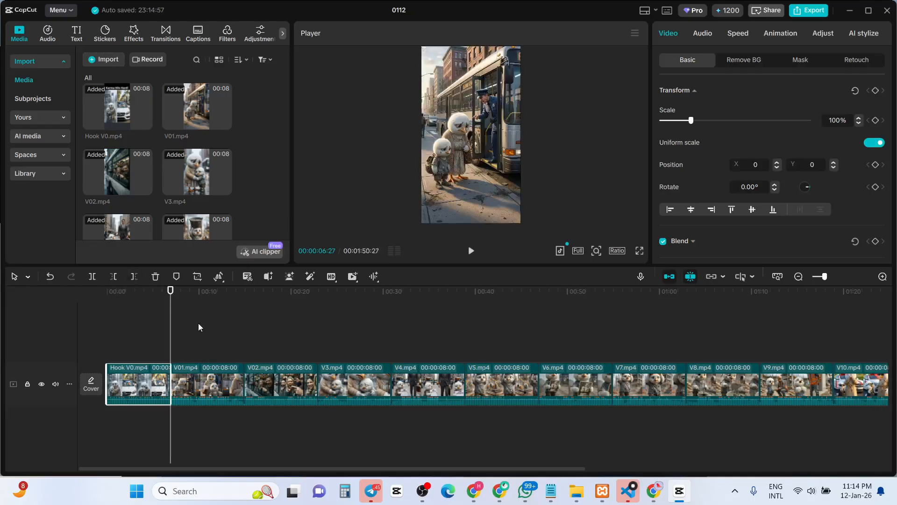
pyautogui.moveTo(173, 317); pyautogui.dragTo(91, 321)
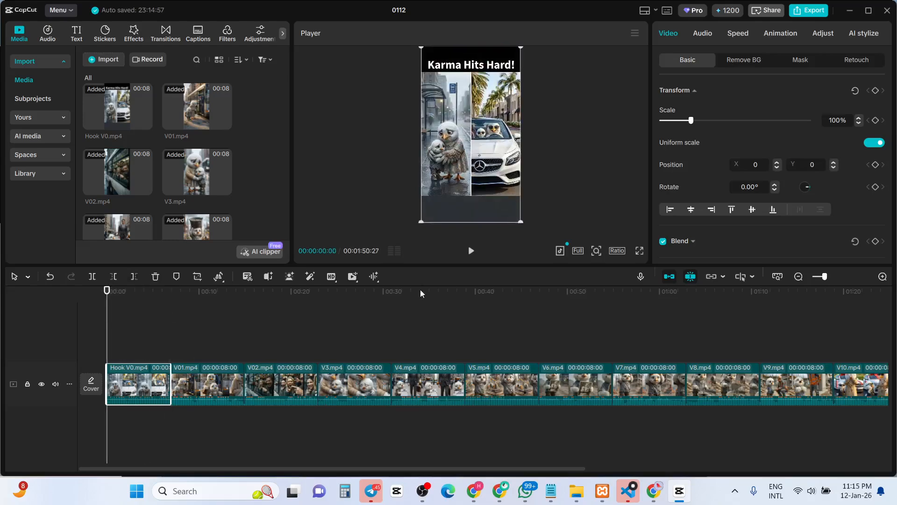
pyautogui.click(470, 253)
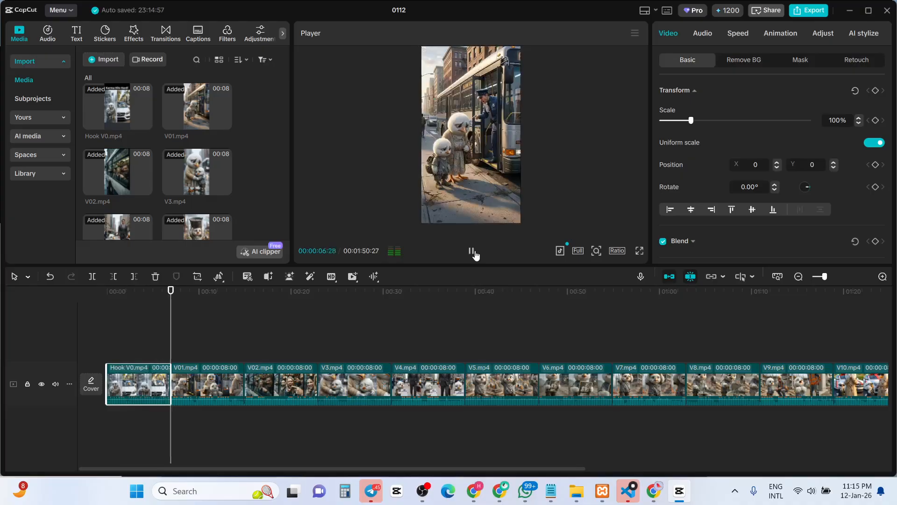
pyautogui.click(472, 252)
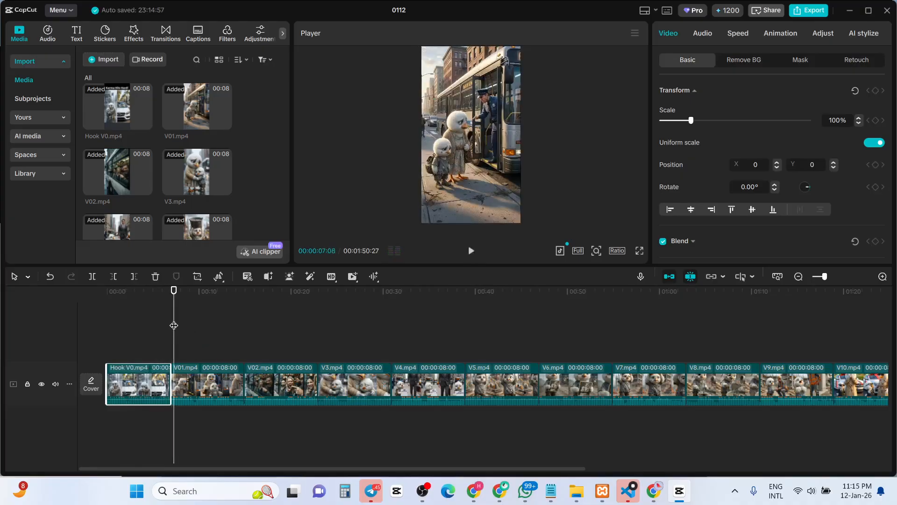
pyautogui.moveTo(174, 325); pyautogui.dragTo(150, 327)
pyautogui.hotkey('ctrl', 'z')
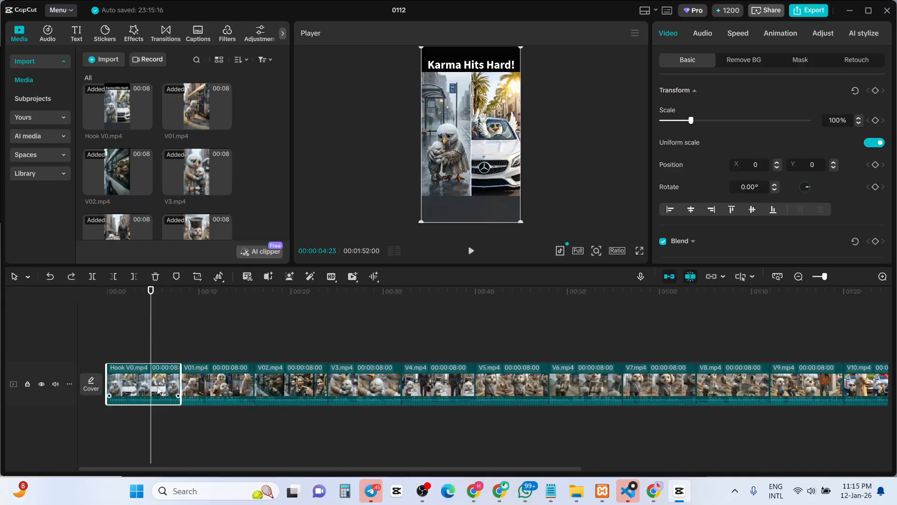
# Step: Play the end of the Hook V0 clip up to 00:00:07:11 and delete the rest of the clip after that point
pyautogui.moveTo(151, 347); pyautogui.dragTo(168, 347)
pyautogui.click(471, 251)
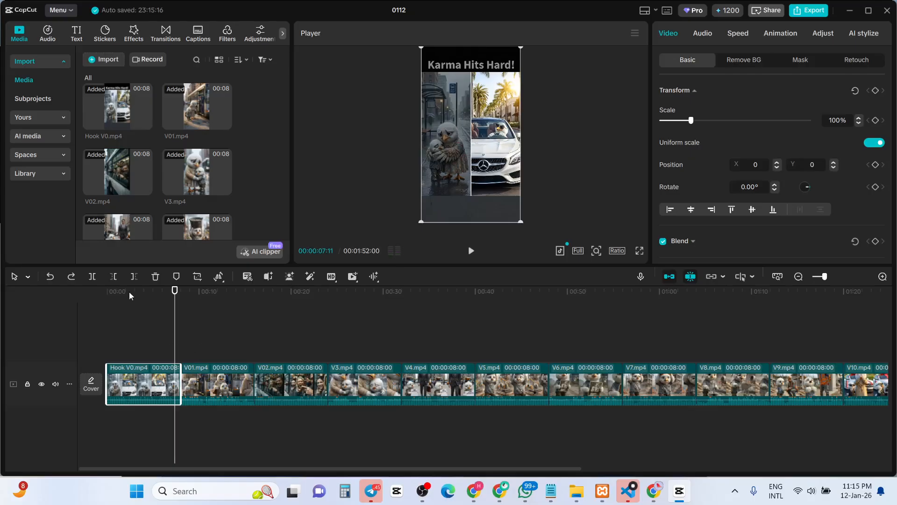
pyautogui.click(134, 276)
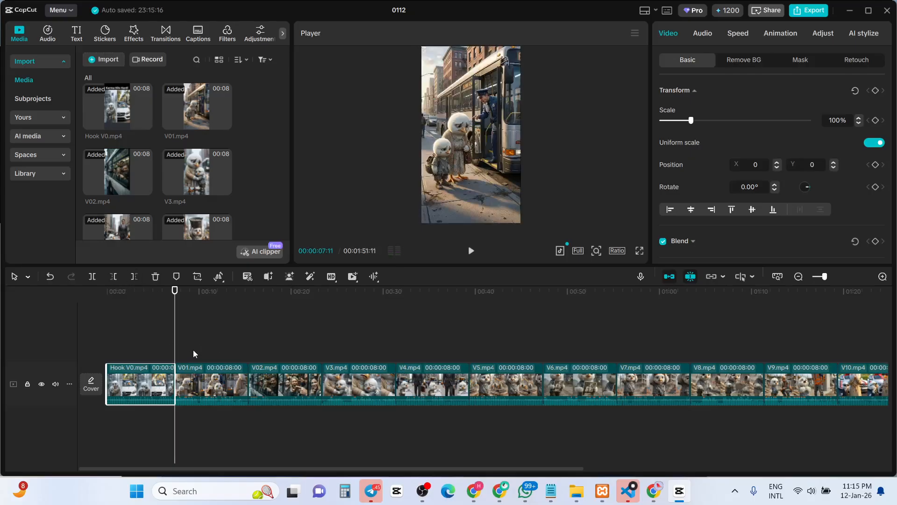
# Step: Play through the V01 clip, pause at 00:00:14:06, and delete the part of V01 after the playhead
pyautogui.click(471, 251)
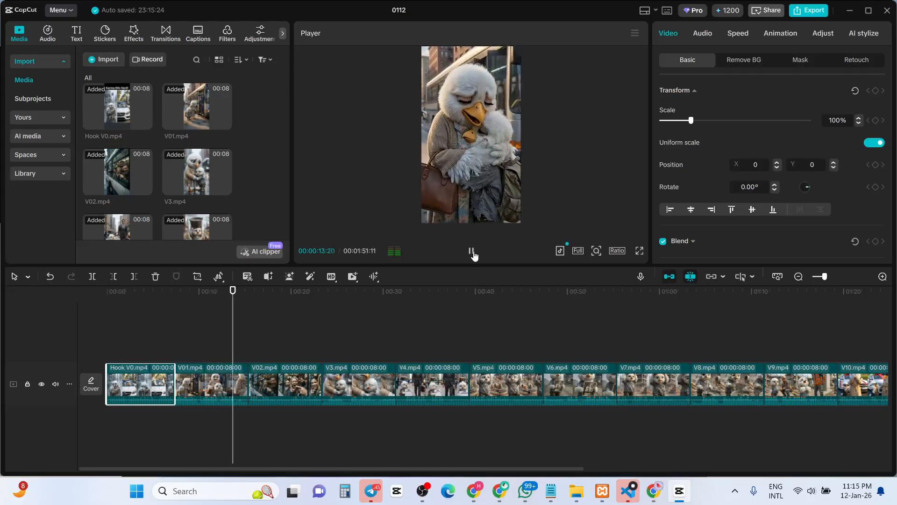
pyautogui.click(471, 252)
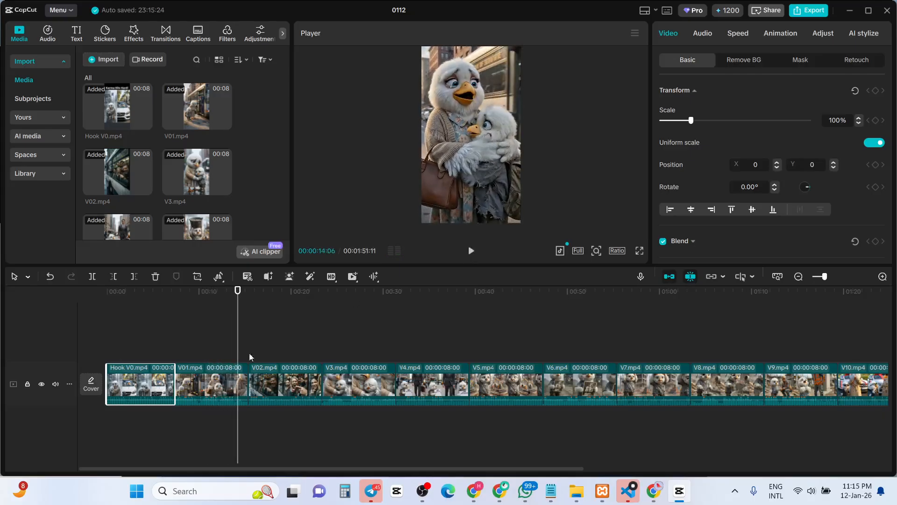
pyautogui.click(228, 379)
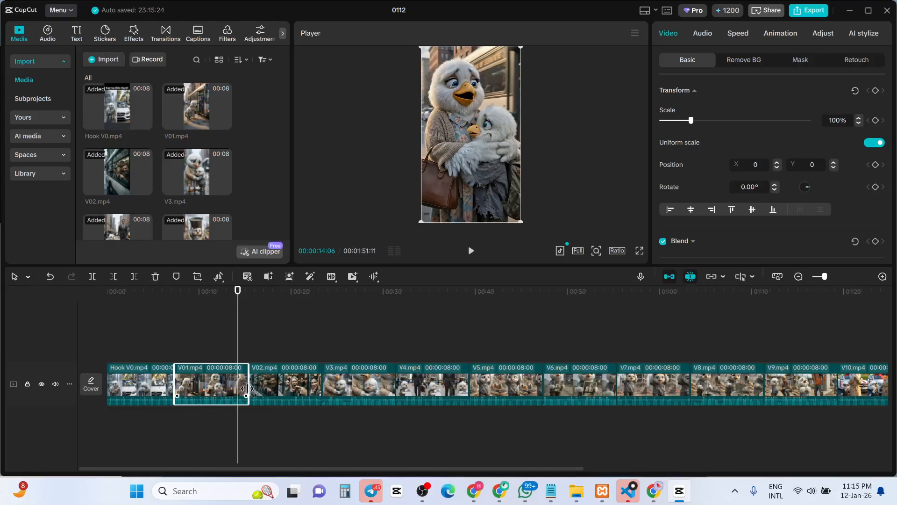
pyautogui.click(136, 279)
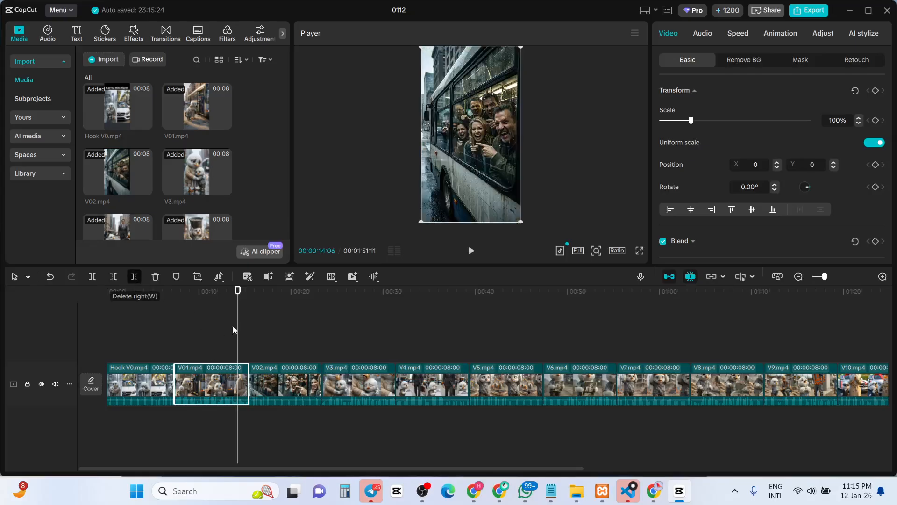
# Step: Play through the V02 clip, pause at 00:00:21:15, and delete the remainder of V02 after the playhead
pyautogui.click(472, 253)
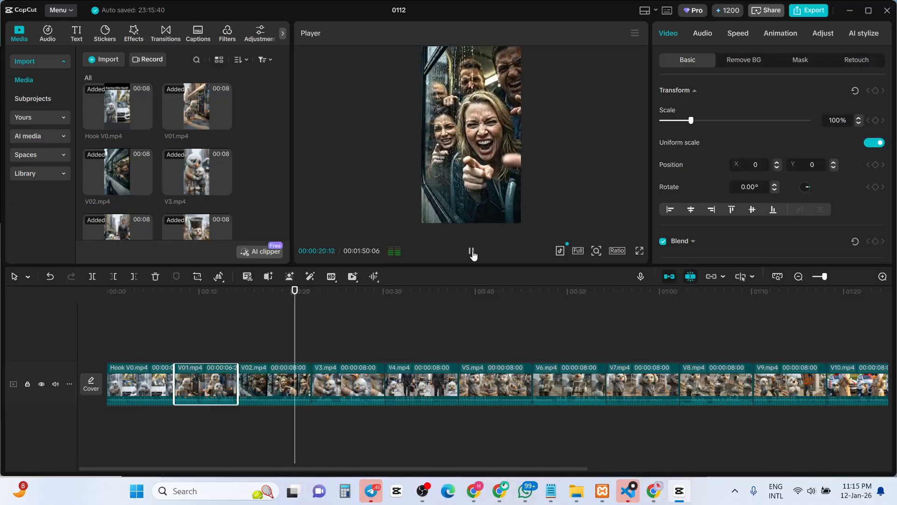
pyautogui.click(472, 252)
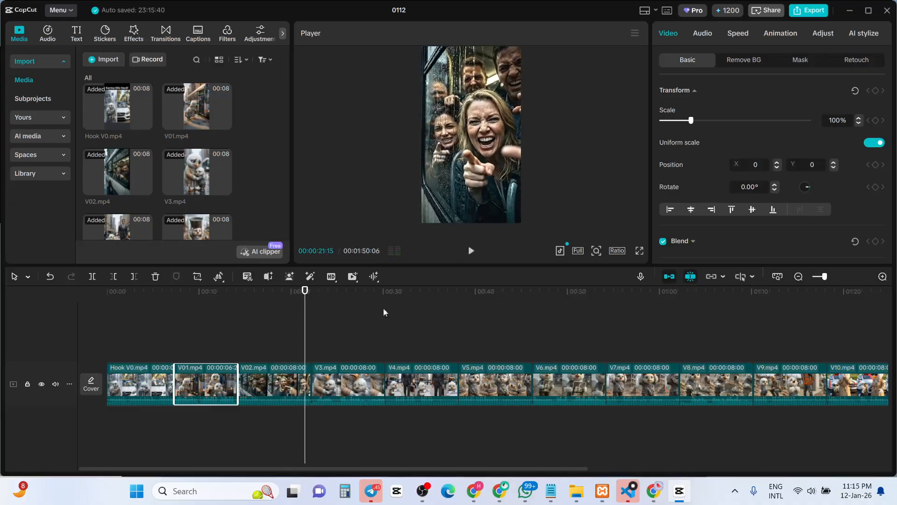
pyautogui.click(288, 389)
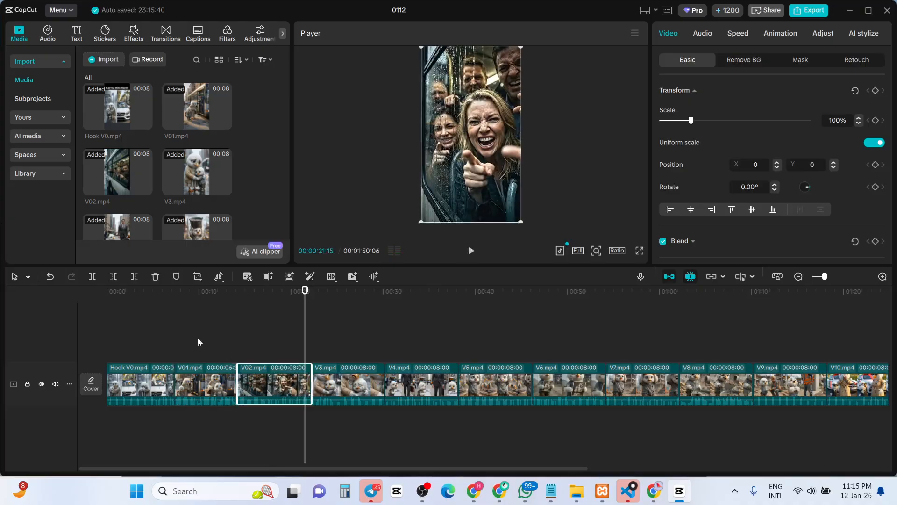
pyautogui.click(134, 277)
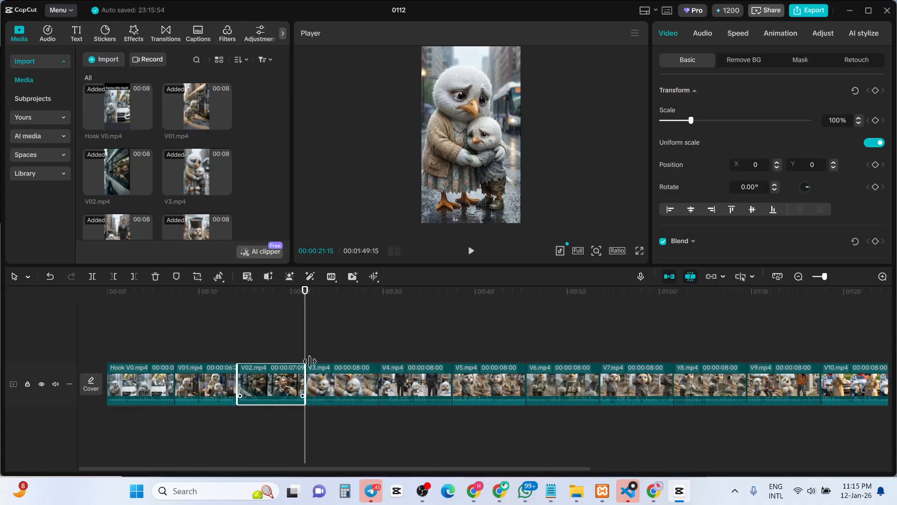
# Step: Check the cut after V02, play the V3 clip to 00:00:27:27, and delete the rest of V3 after that point
pyautogui.moveTo(280, 336); pyautogui.dragTo(307, 345)
pyautogui.moveTo(304, 328)
pyautogui.mouseDown()
pyautogui.moveTo(234, 327)
pyautogui.moveTo(307, 332)
pyautogui.mouseUp()
pyautogui.click(471, 251)
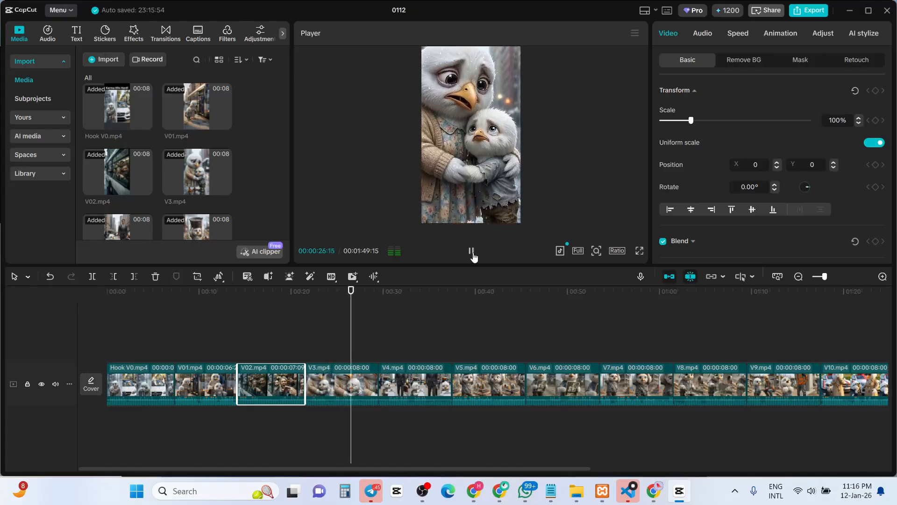
pyautogui.click(472, 253)
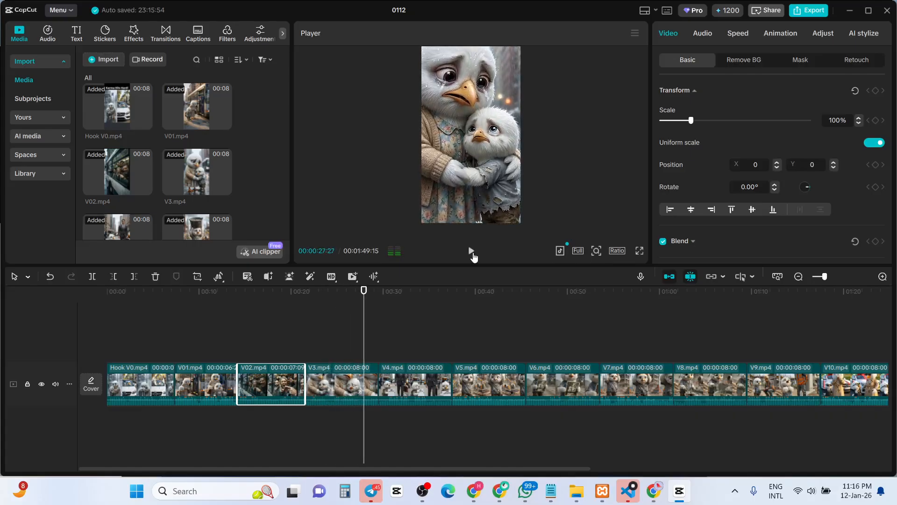
pyautogui.click(344, 369)
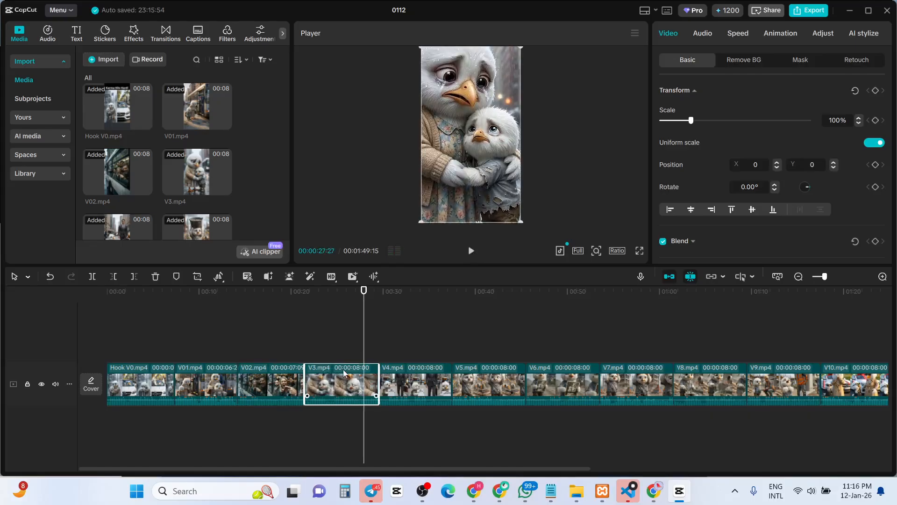
pyautogui.click(134, 276)
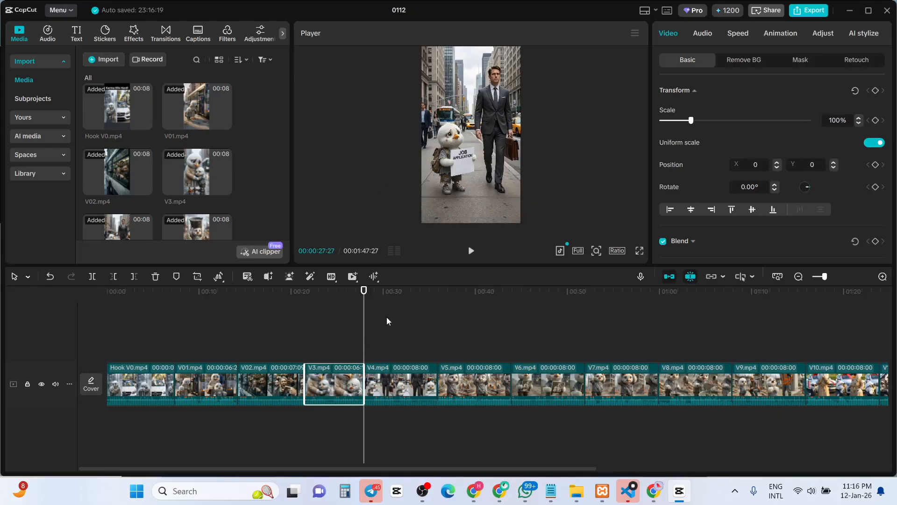
# Step: Play the V4 clip, pause at 00:00:33:19, and delete the part of V4 after the playhead
pyautogui.click(470, 253)
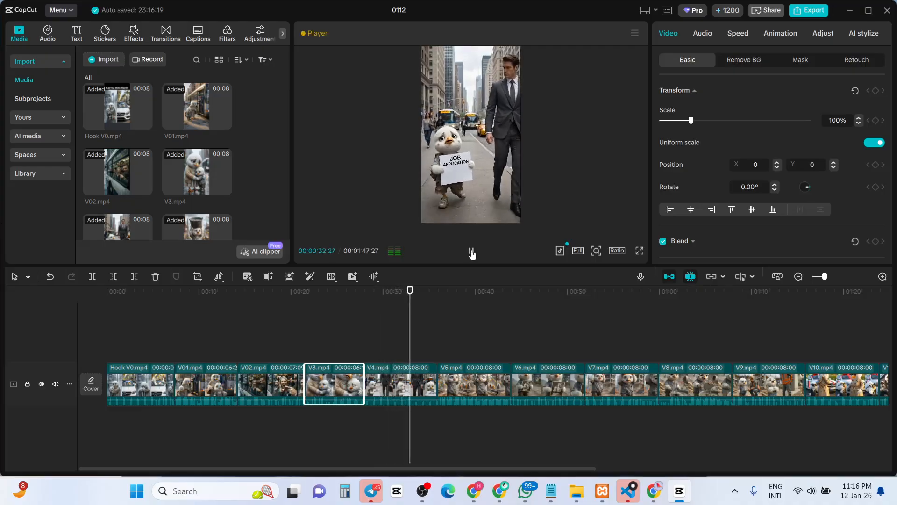
pyautogui.click(471, 253)
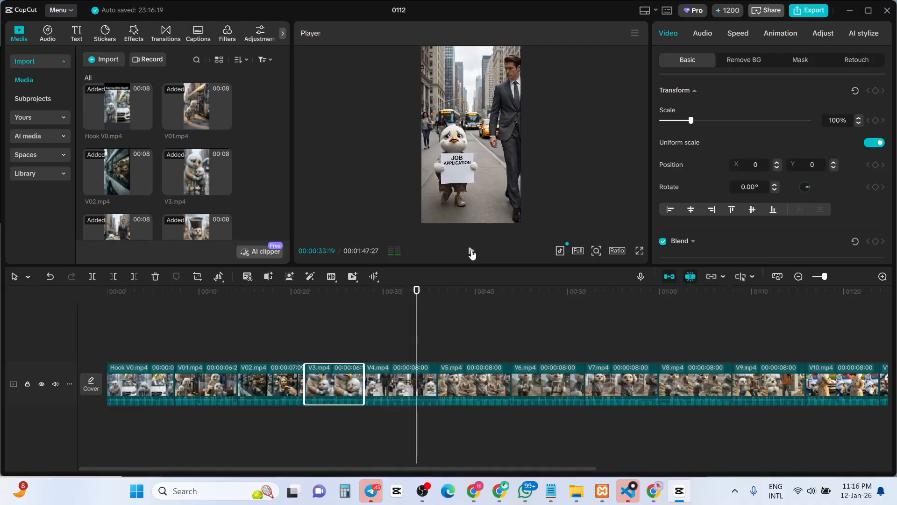
pyautogui.click(393, 393)
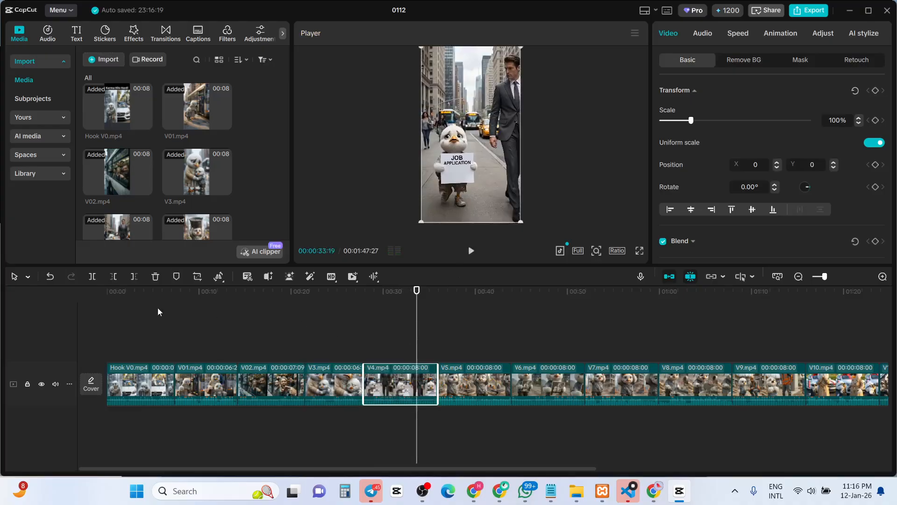
pyautogui.click(133, 276)
# Step: Play the V5 clip to 00:00:39:13 and delete the remaining end of V5 after that point
pyautogui.click(470, 254)
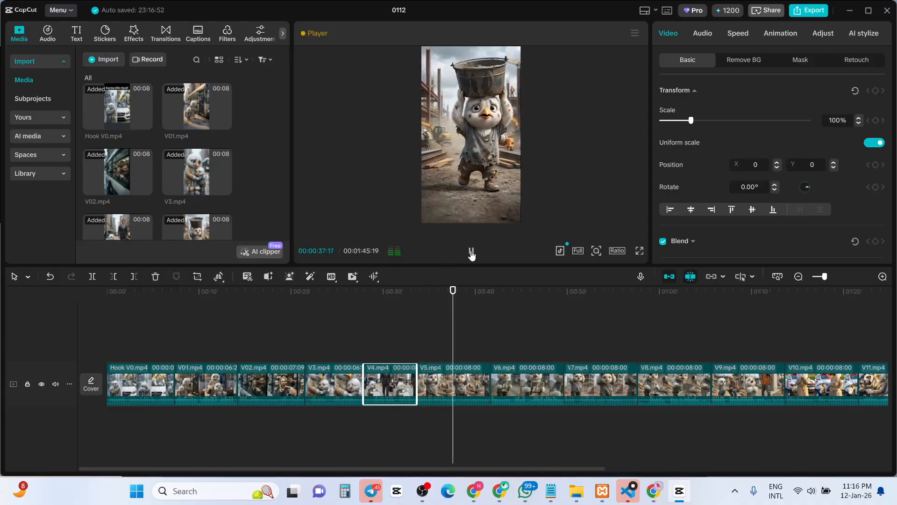
pyautogui.click(471, 252)
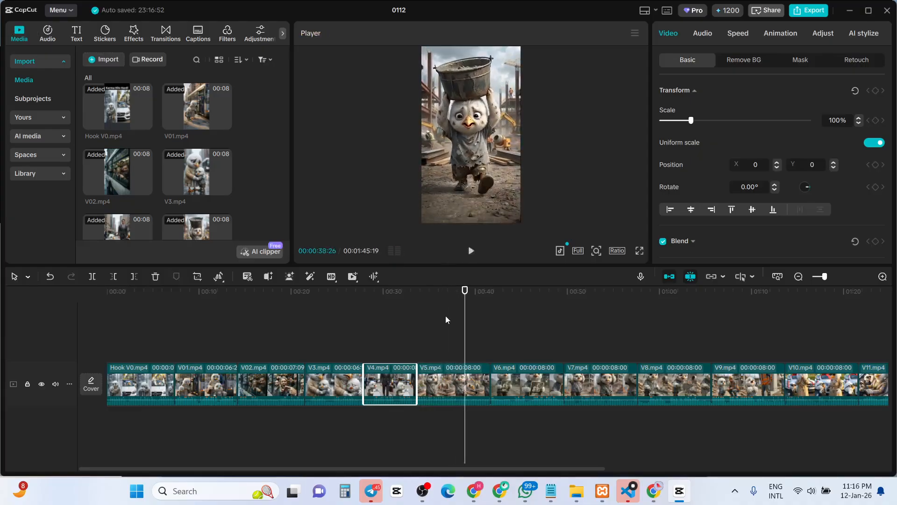
pyautogui.click(467, 370)
pyautogui.click(471, 251)
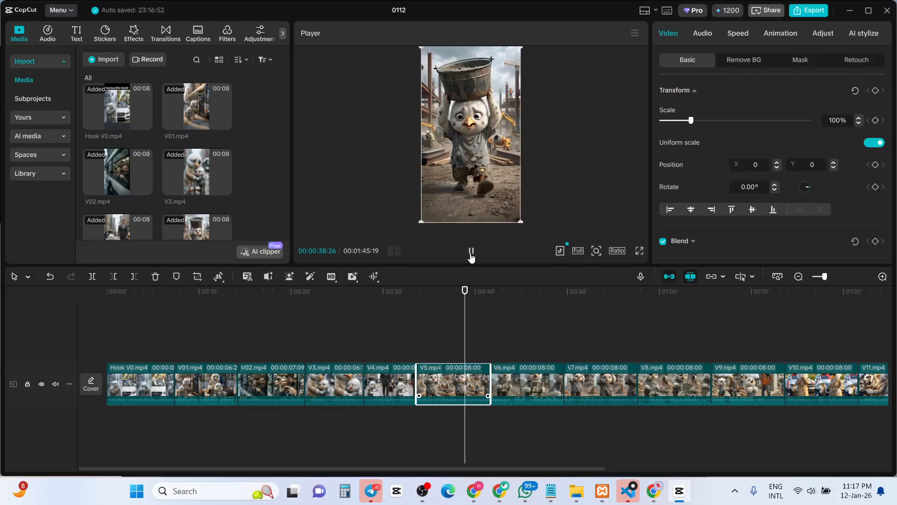
pyautogui.click(471, 251)
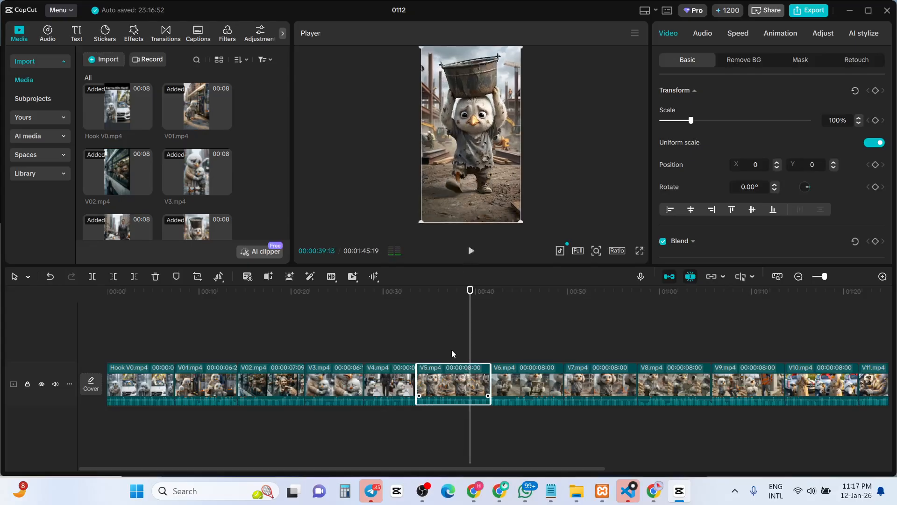
pyautogui.click(132, 280)
# Step: Play the V6 clip, set the playhead at 00:00:46:19, and delete the rest of V6 after that point
pyautogui.click(471, 251)
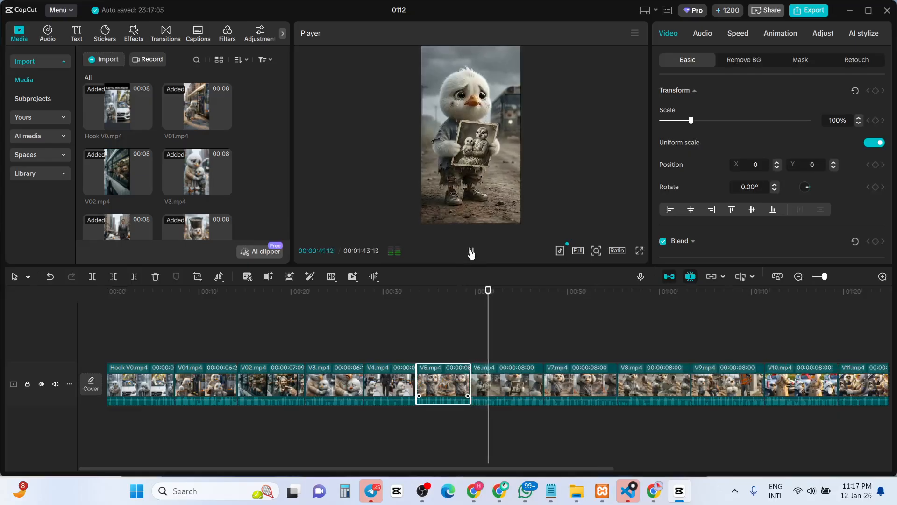
pyautogui.click(471, 251)
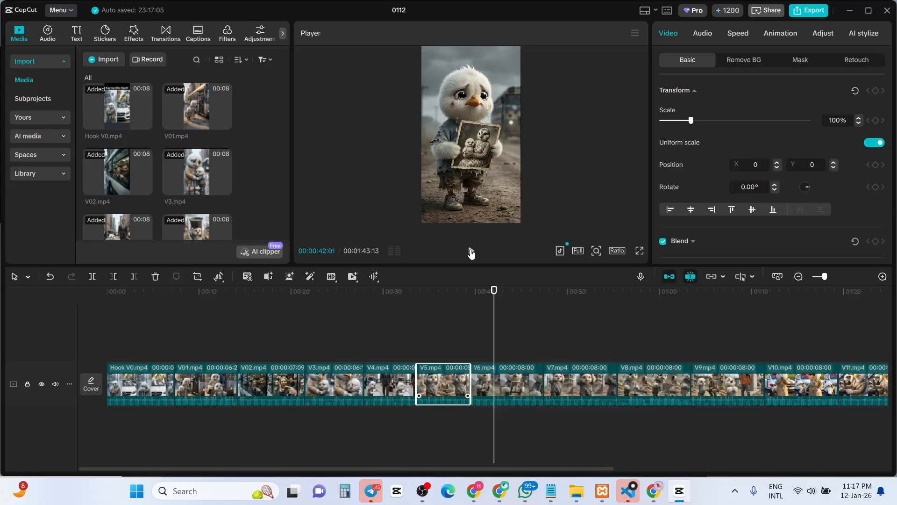
pyautogui.click(471, 252)
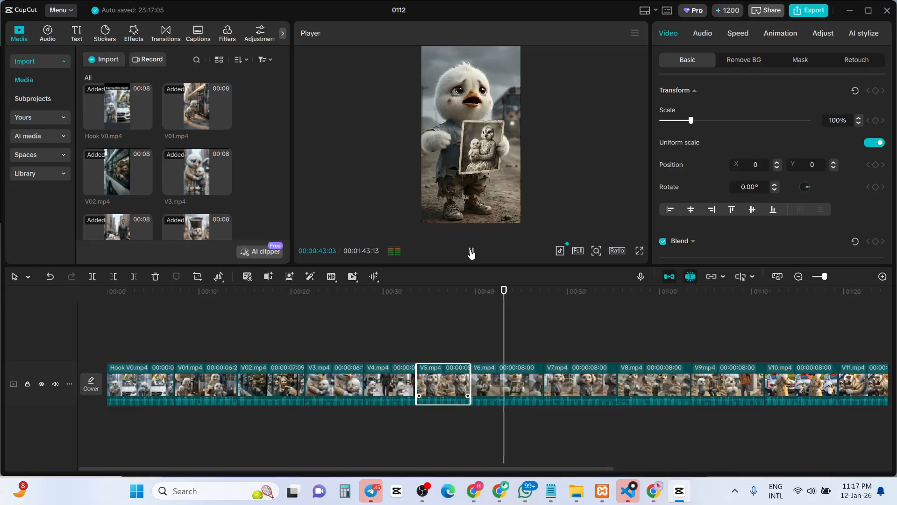
pyautogui.click(471, 251)
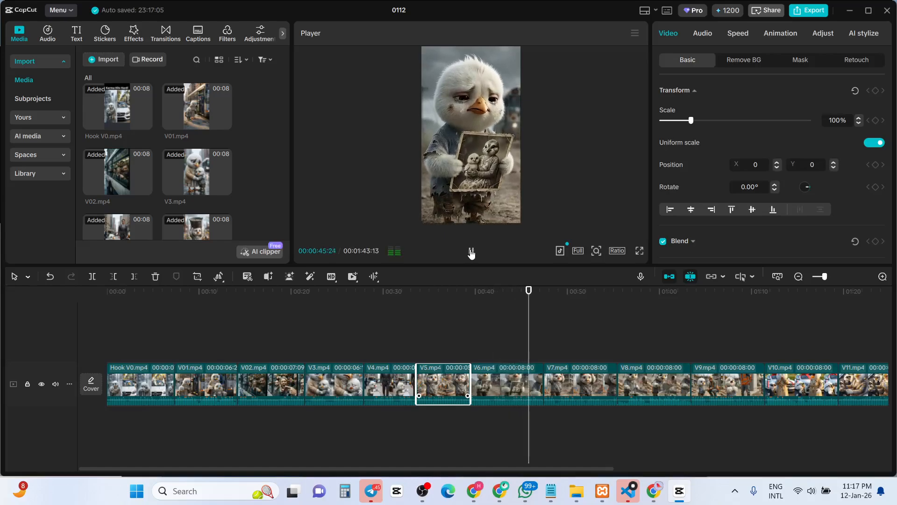
pyautogui.click(471, 251)
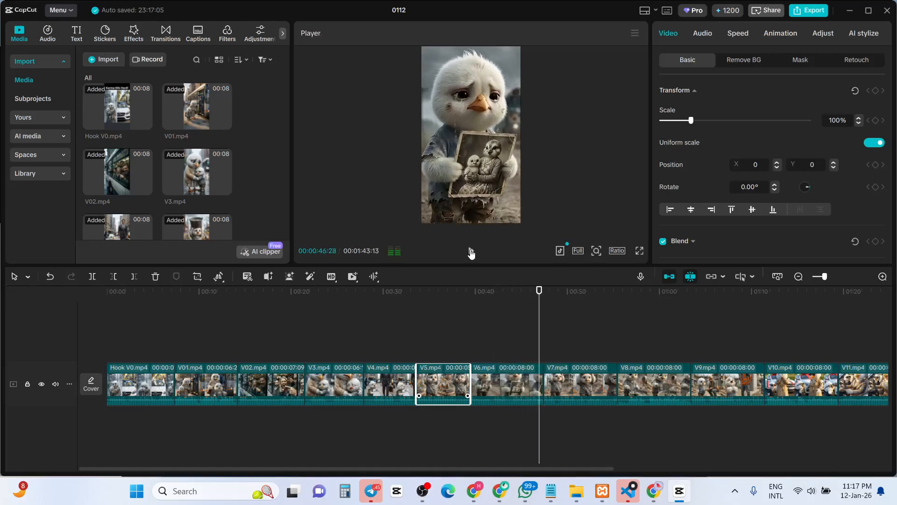
pyautogui.click(536, 336)
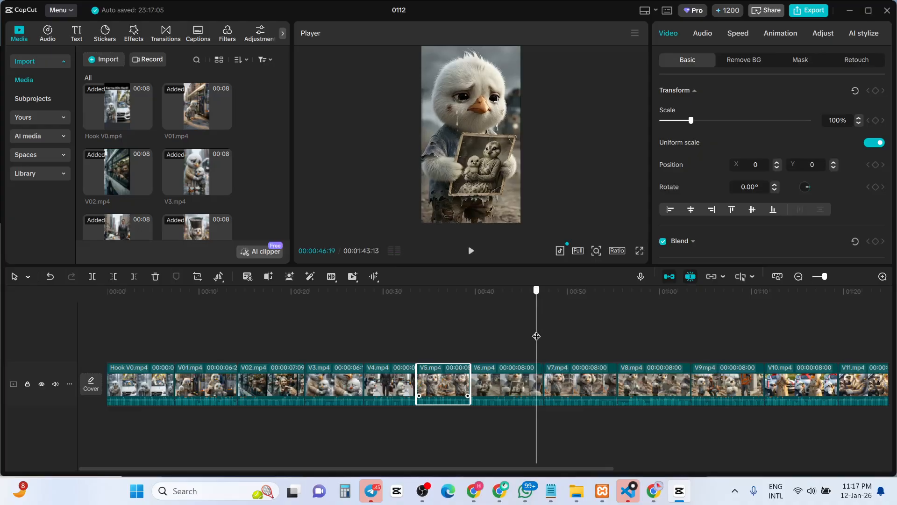
pyautogui.click(516, 376)
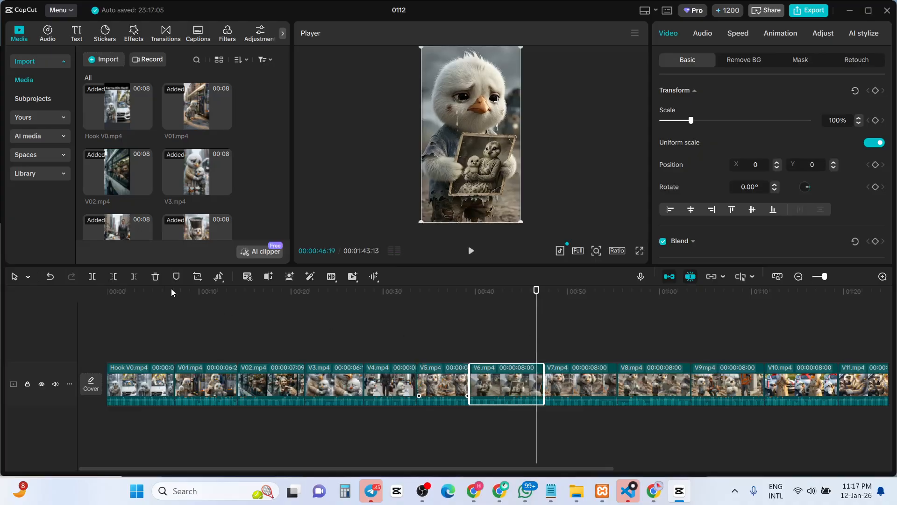
pyautogui.click(134, 276)
# Step: Play and replay the V7 clip, stop at 00:00:52:27, and delete the remaining end of V7 after the playhead
pyautogui.click(472, 257)
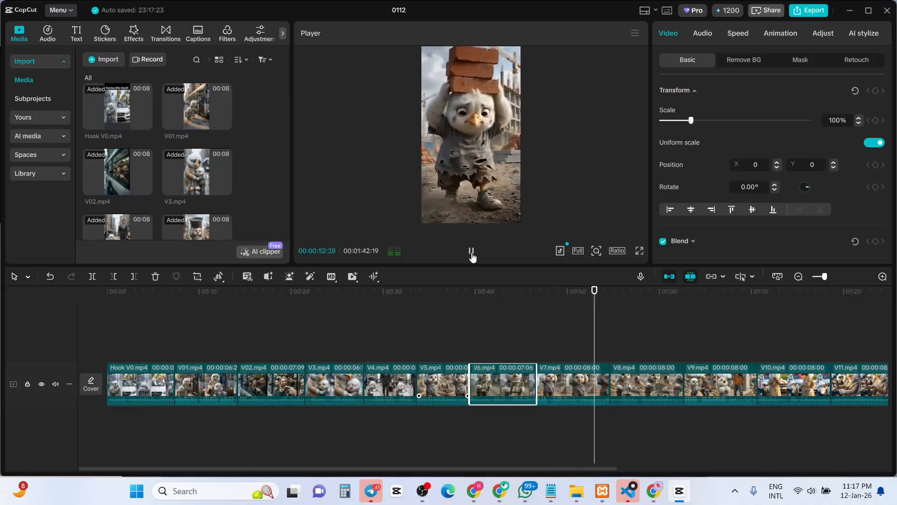
pyautogui.click(472, 256)
pyautogui.moveTo(598, 354); pyautogui.dragTo(575, 356)
pyautogui.click(471, 253)
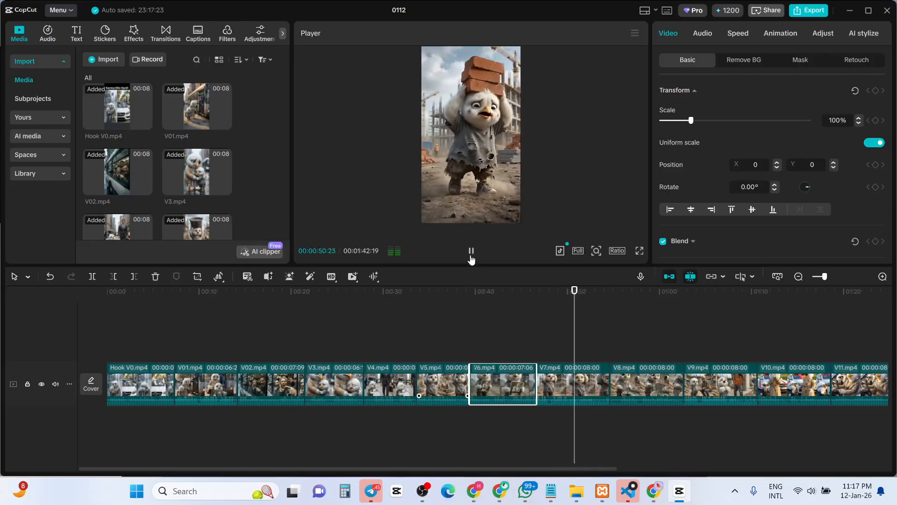
pyautogui.click(471, 255)
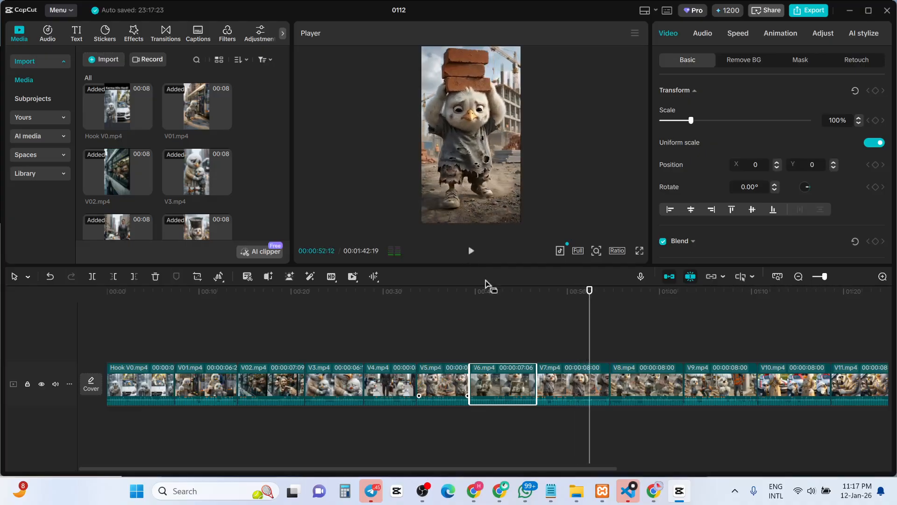
pyautogui.click(473, 254)
pyautogui.click(473, 252)
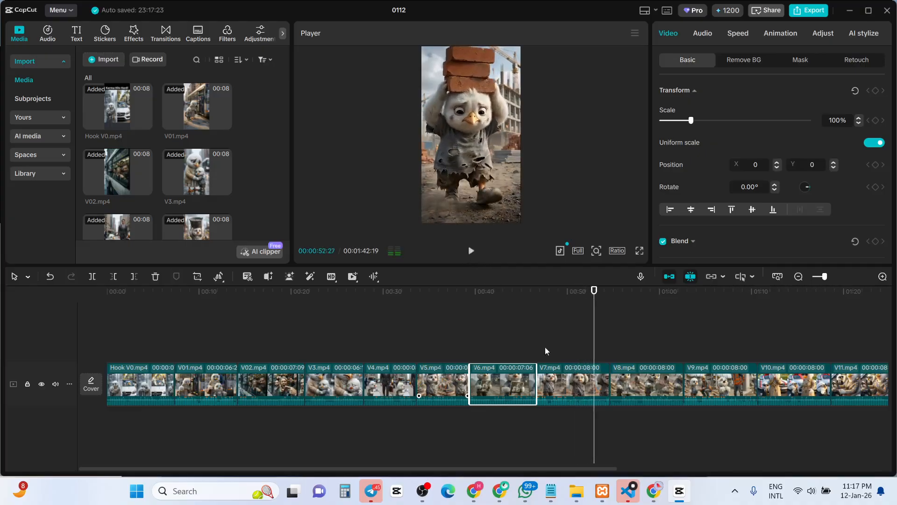
pyautogui.click(566, 385)
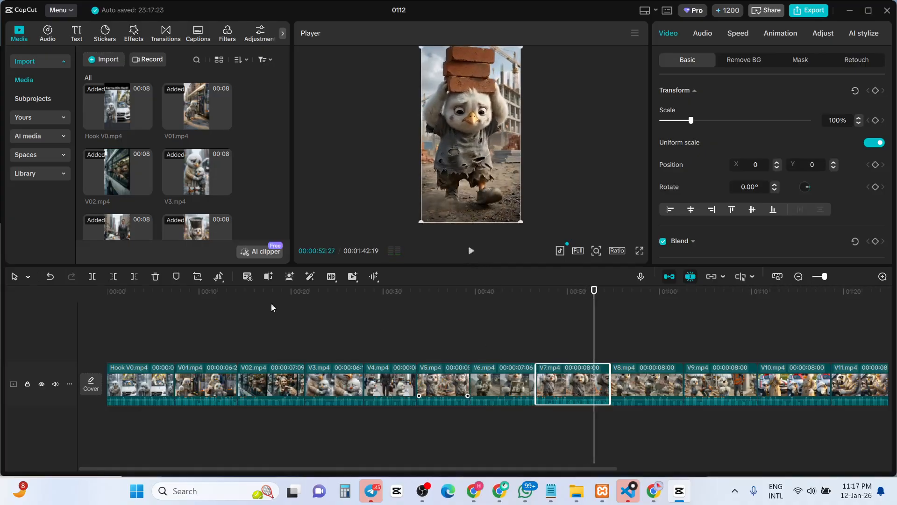
pyautogui.click(135, 277)
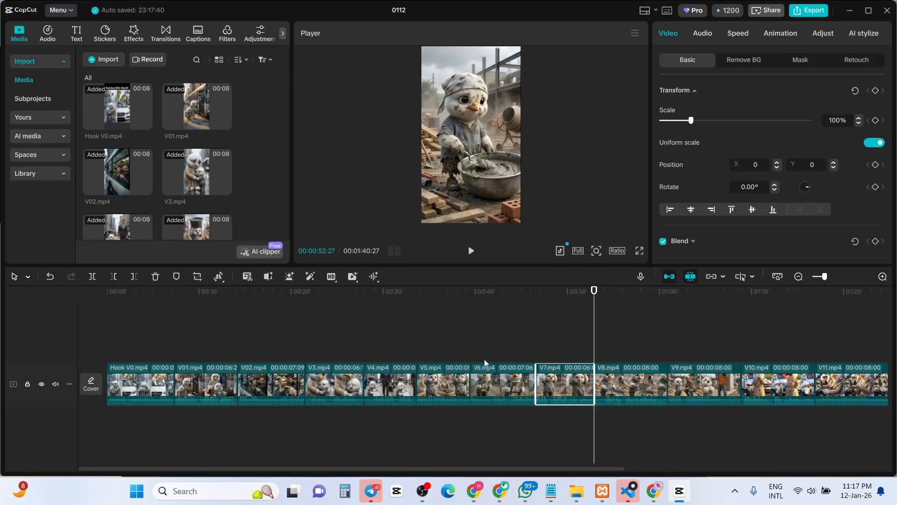
# Step: Play through V8 and V9 into V10, set the playhead at 00:01:16:00, and delete the part of V10 after it
pyautogui.click(471, 253)
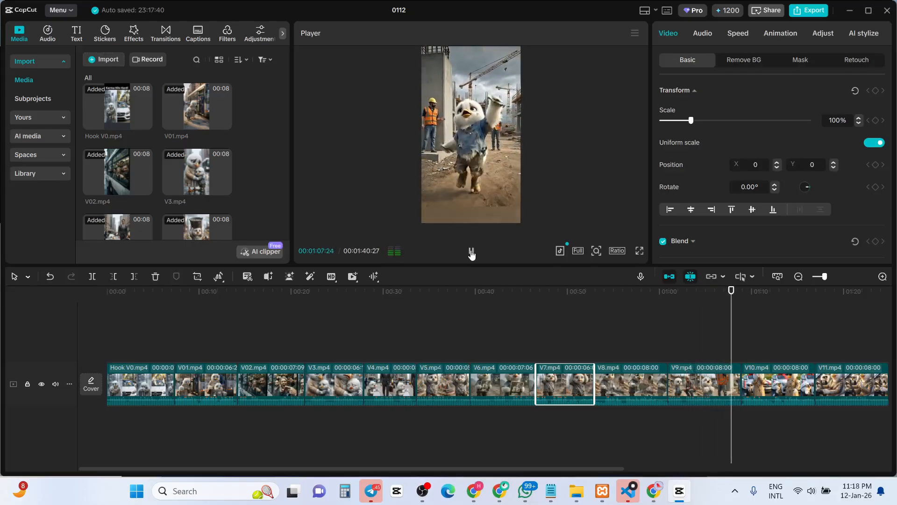
pyautogui.click(471, 252)
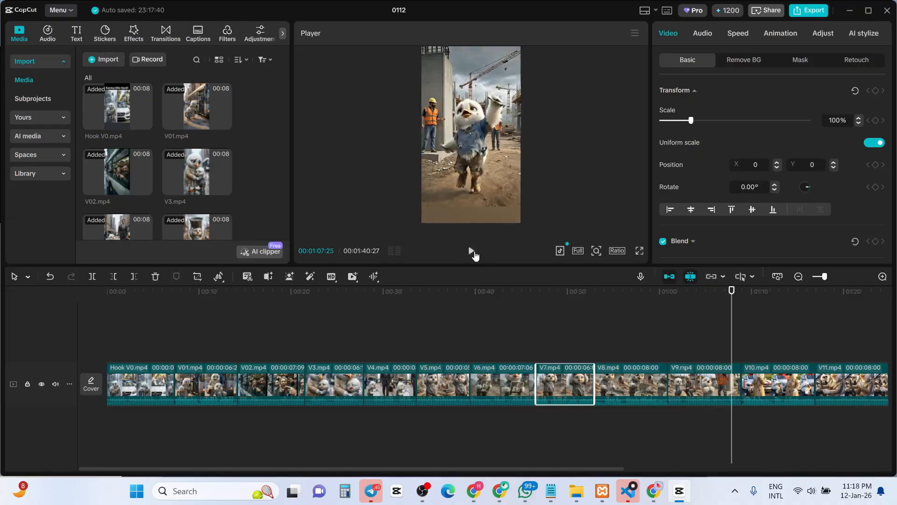
pyautogui.click(475, 254)
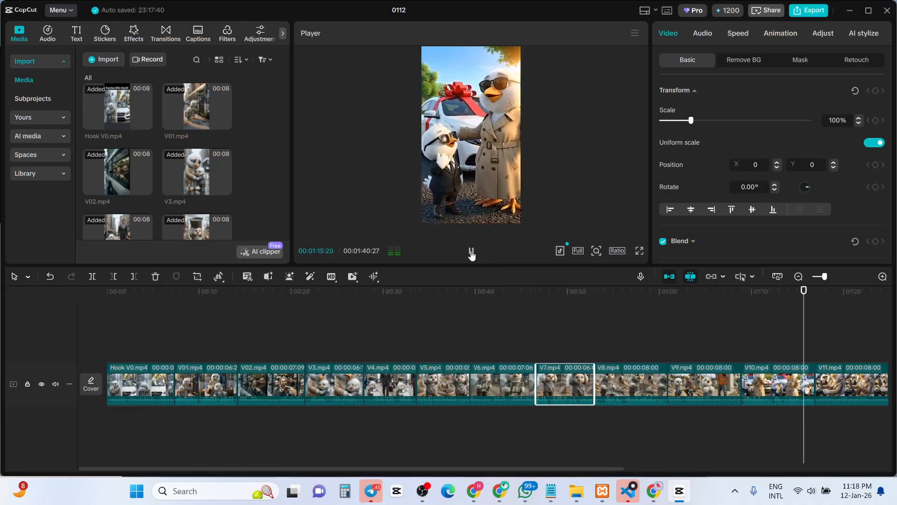
pyautogui.click(472, 253)
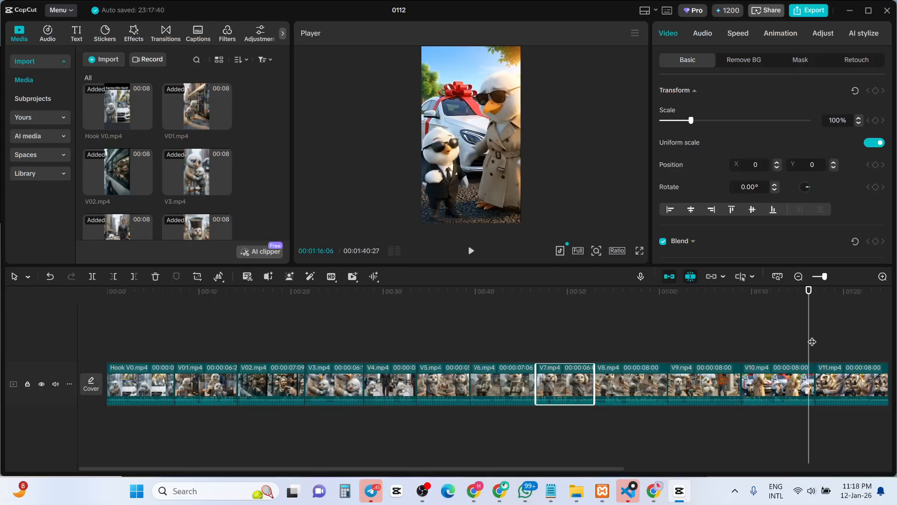
pyautogui.moveTo(811, 342); pyautogui.dragTo(807, 342)
pyautogui.click(780, 372)
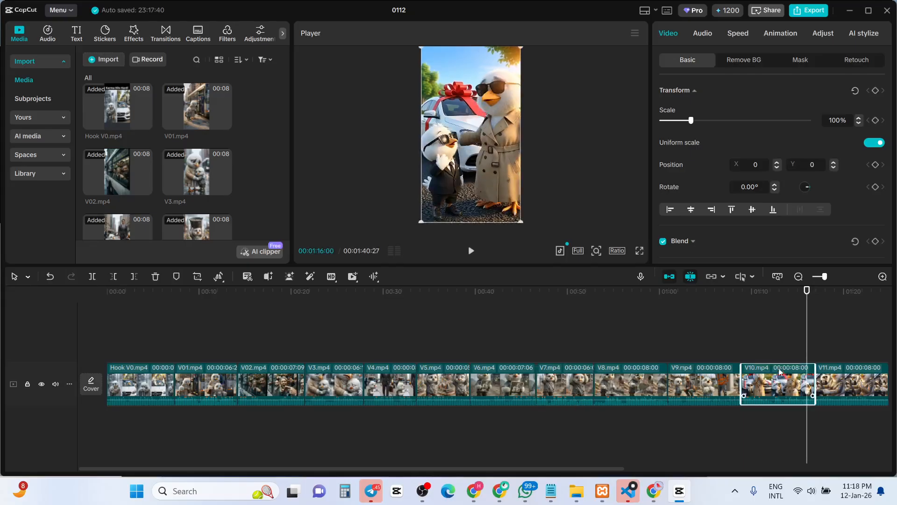
pyautogui.click(135, 280)
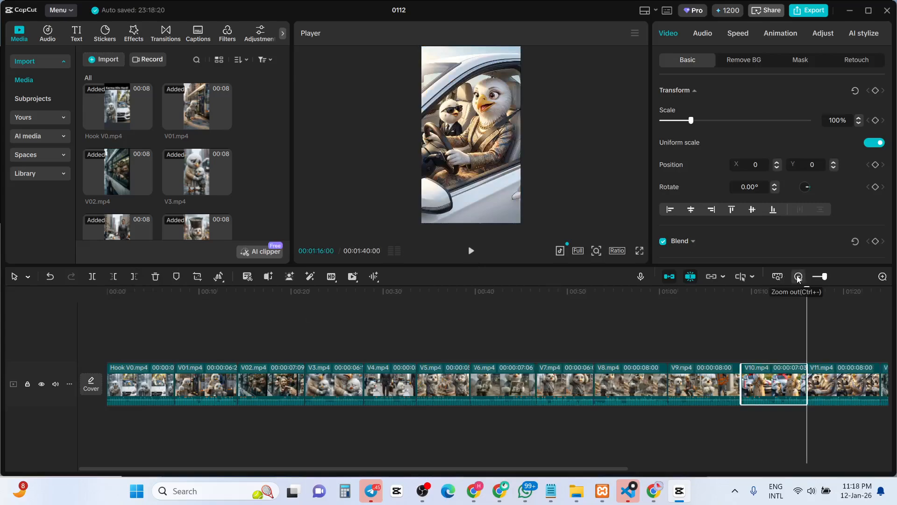
# Step: Play the V11 clip, pause at 00:01:22:07, and delete the remainder of V11 after the playhead
pyautogui.click(799, 276)
pyautogui.click(471, 254)
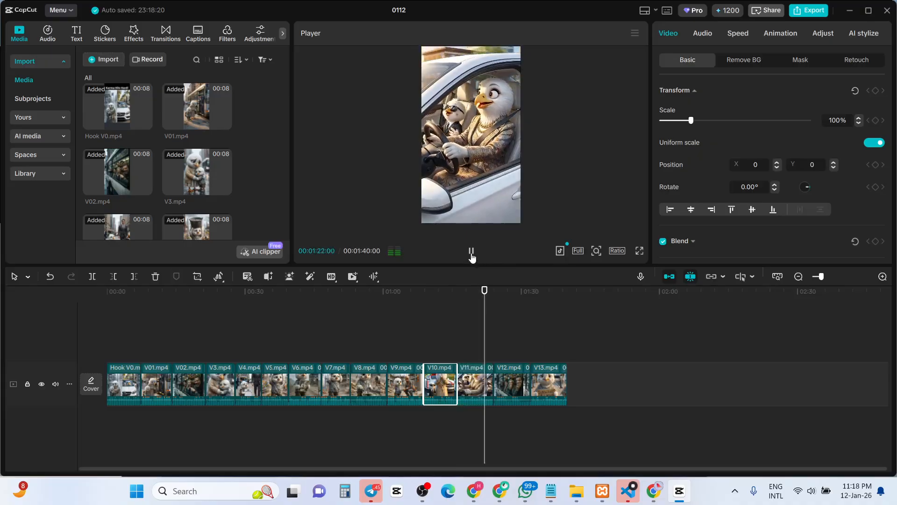
pyautogui.click(472, 253)
pyautogui.click(481, 381)
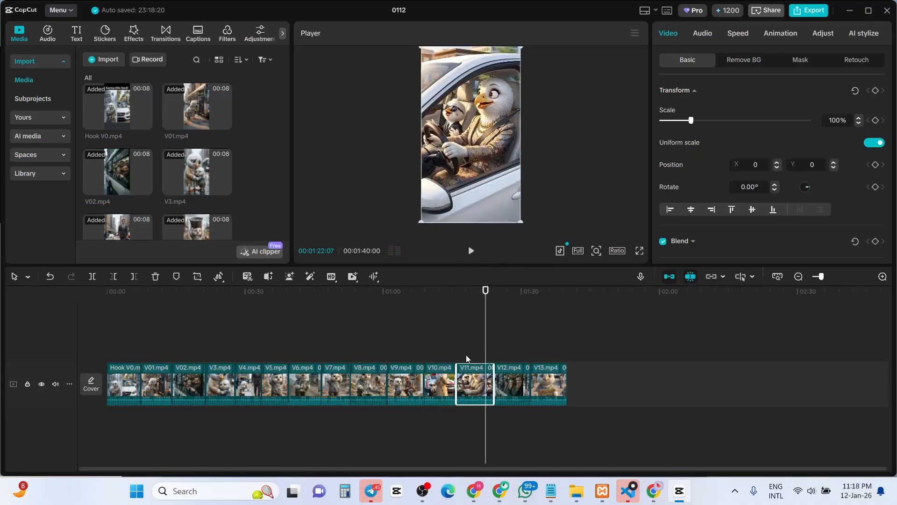
pyautogui.click(133, 276)
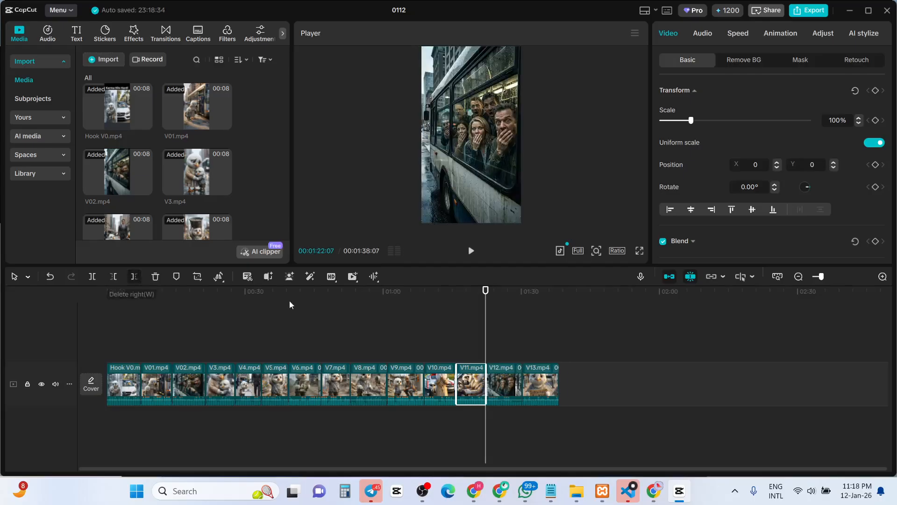
# Step: Review the V12 clip, set the playhead at 00:01:28:00, and delete the rest of V12 after it
pyautogui.click(471, 252)
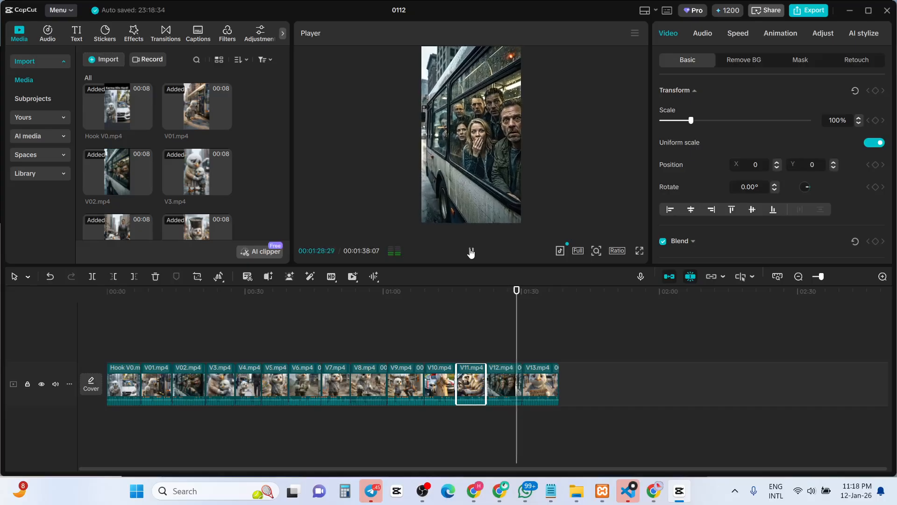
pyautogui.click(471, 253)
pyautogui.moveTo(523, 326); pyautogui.dragTo(505, 313)
pyautogui.click(471, 252)
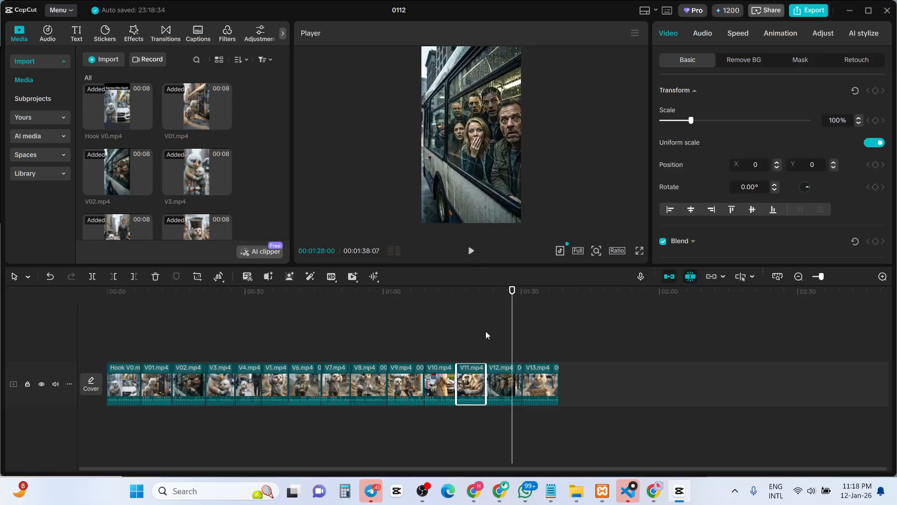
pyautogui.click(501, 370)
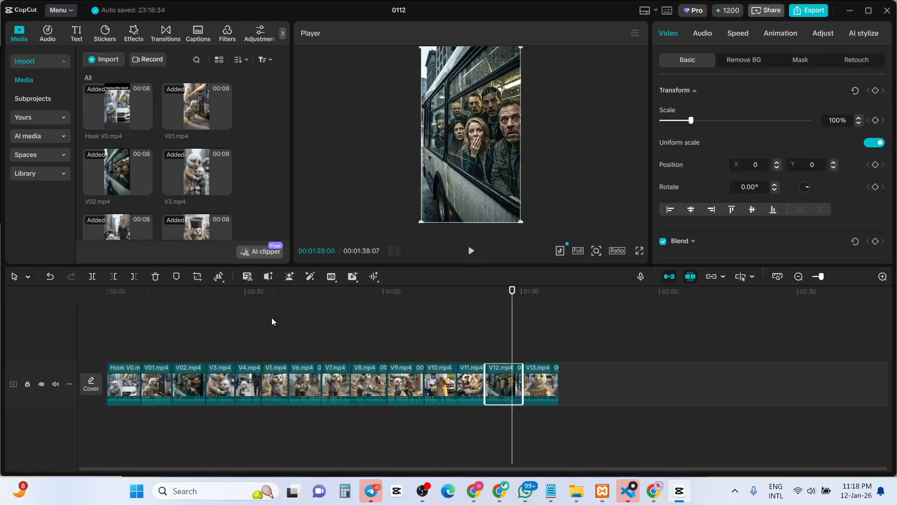
pyautogui.click(136, 276)
# Step: Play the V13 clip, pause at 00:01:33:15, and delete the end of V13 after that point
pyautogui.click(470, 253)
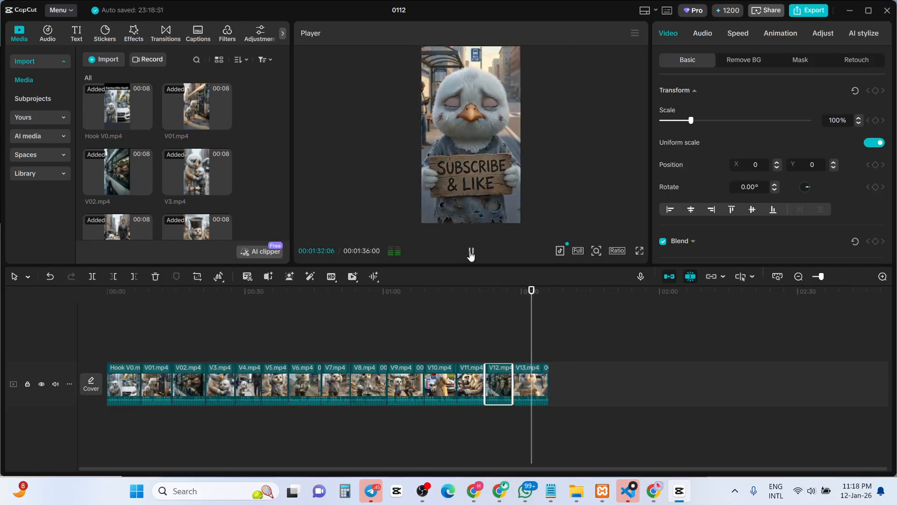
pyautogui.click(470, 253)
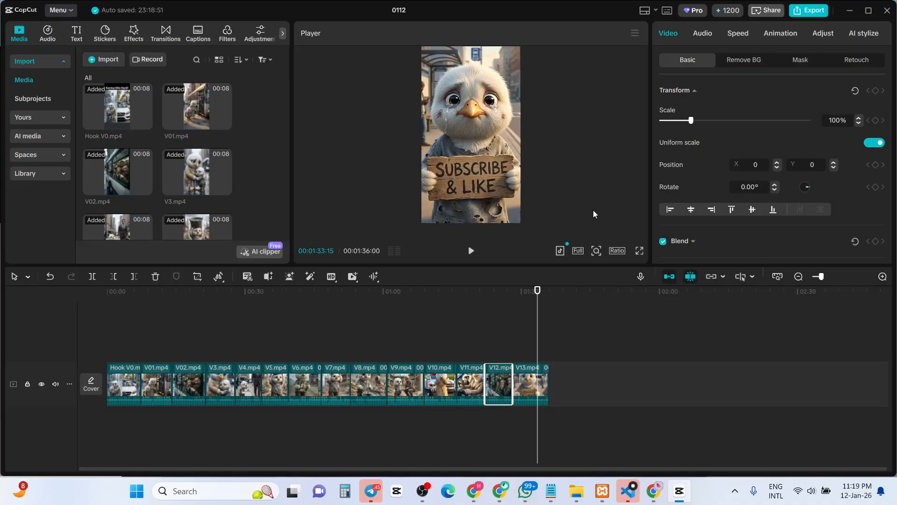
pyautogui.click(542, 376)
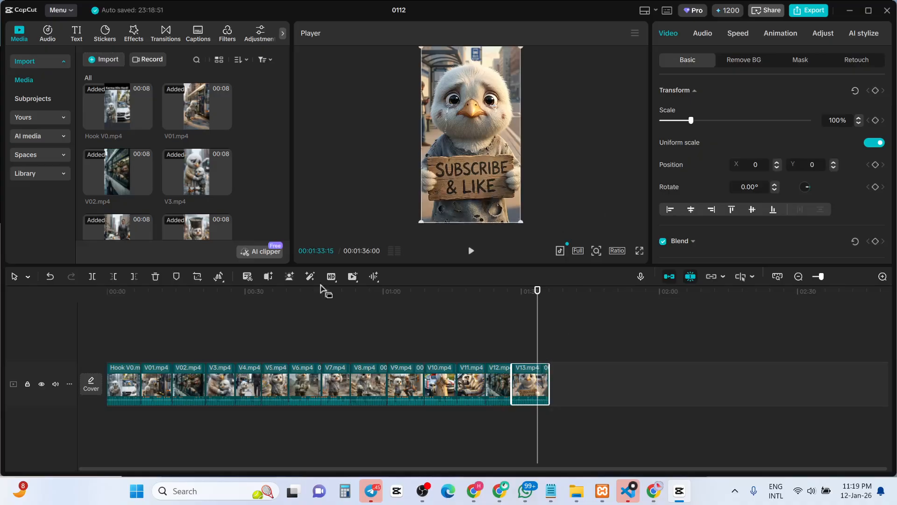
pyautogui.click(135, 279)
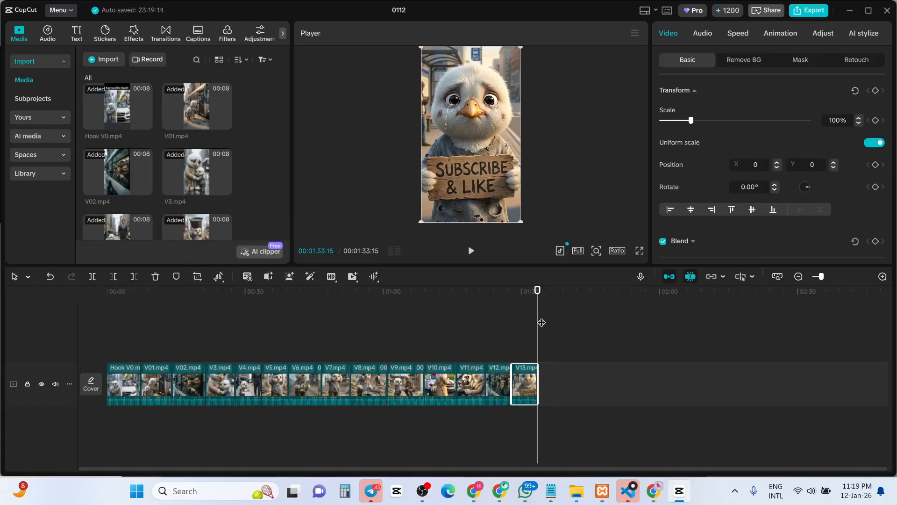
# Step: Return the playhead to the start of the timeline and browse the transition library for "fade out" effects
pyautogui.moveTo(537, 323); pyautogui.dragTo(98, 318)
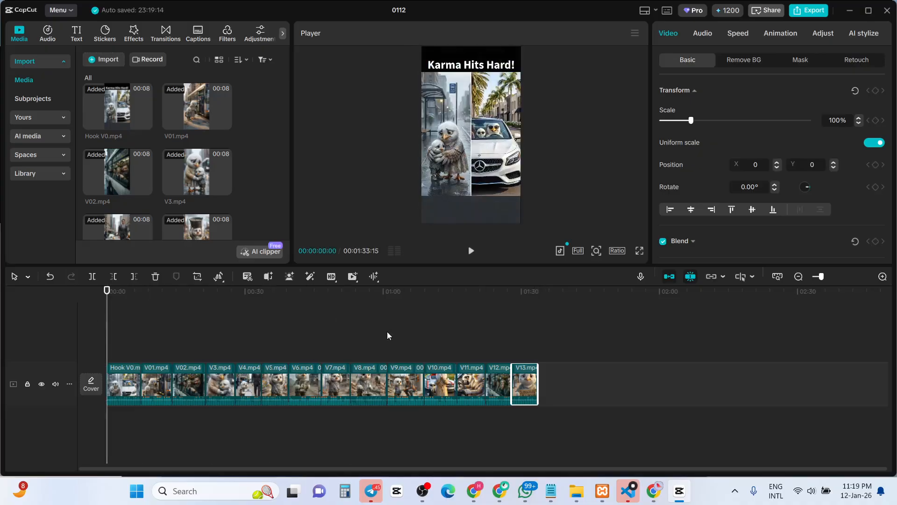
pyautogui.click(882, 277)
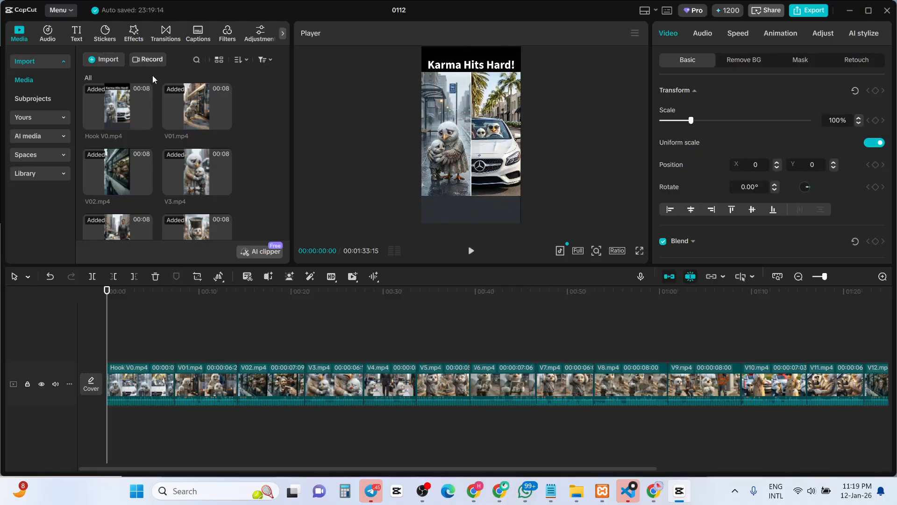
pyautogui.click(163, 39)
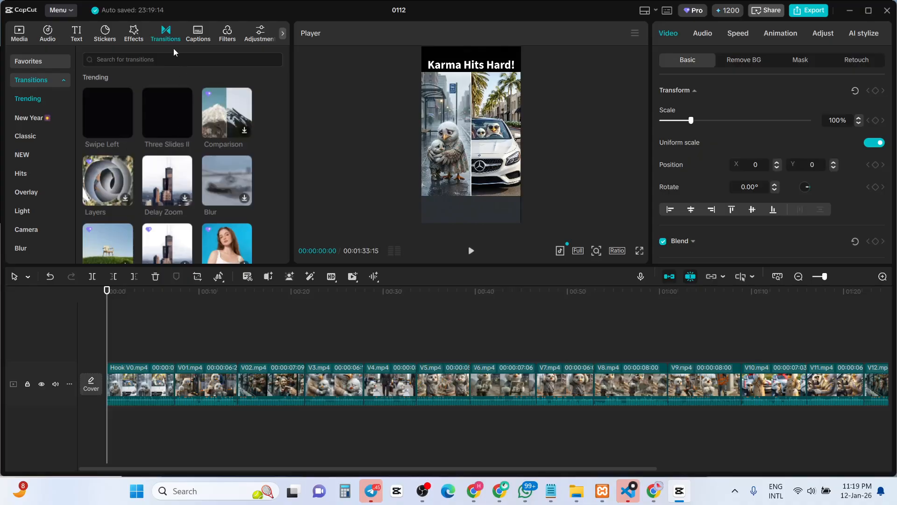
pyautogui.click(113, 62)
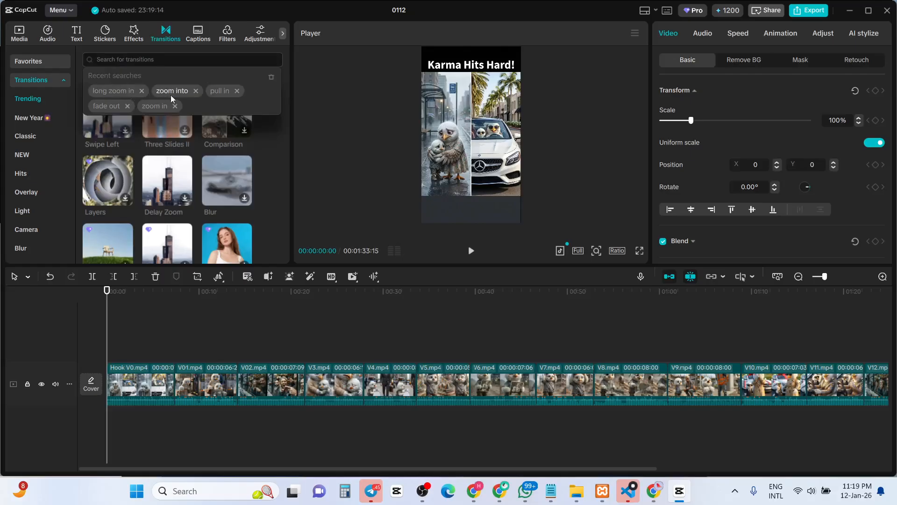
pyautogui.click(109, 107)
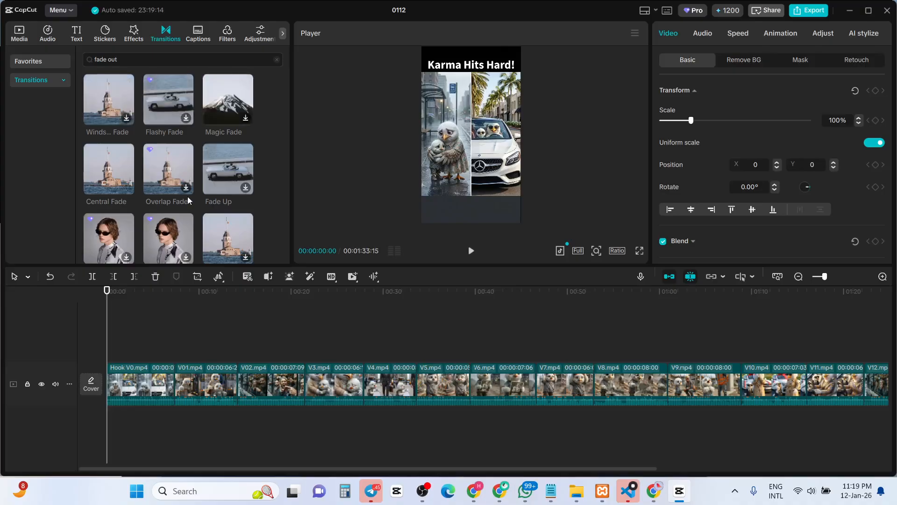
pyautogui.scroll(-5, 187, 197)
pyautogui.scroll(5, 187, 197)
pyautogui.scroll(-2, 124, 173)
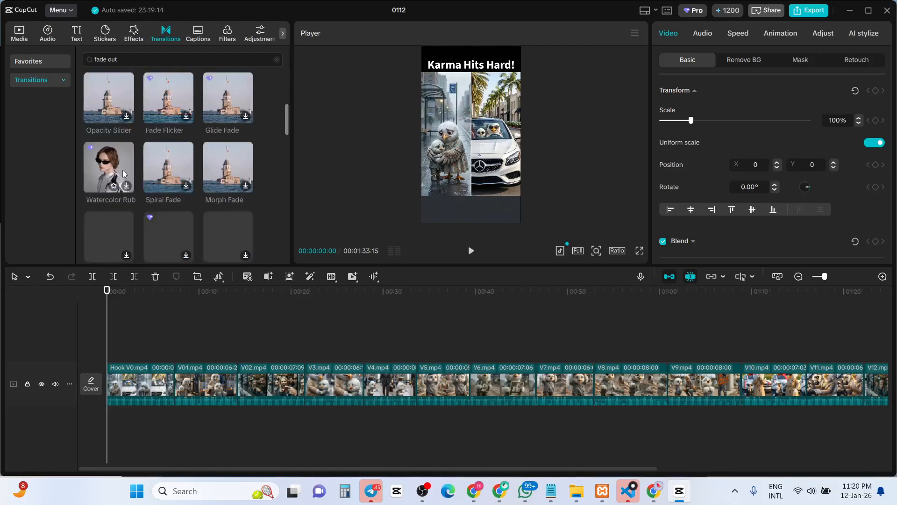
pyautogui.scroll(2, 123, 170)
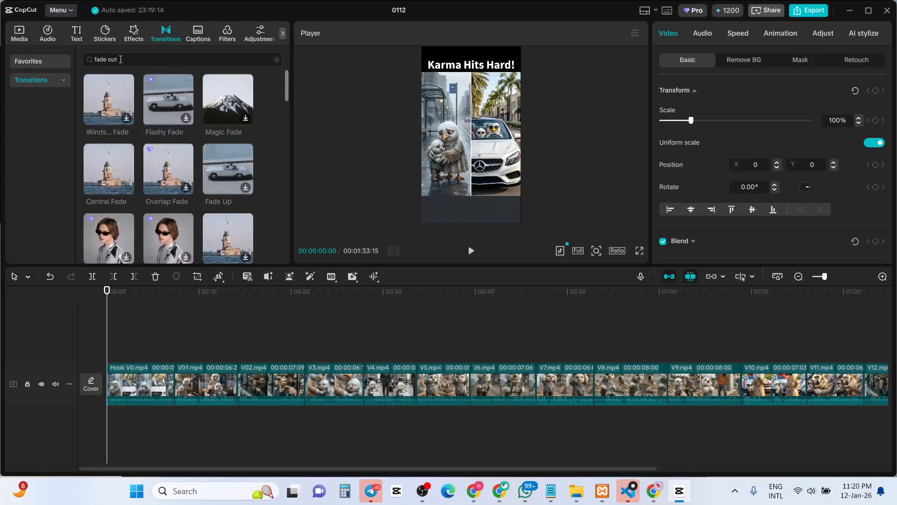
# Step: Search the transitions for "Black Fadeout" and add Black Fade between Hook V0 and V01 with a 1.5 s duration
pyautogui.moveTo(141, 60); pyautogui.dragTo(63, 63)
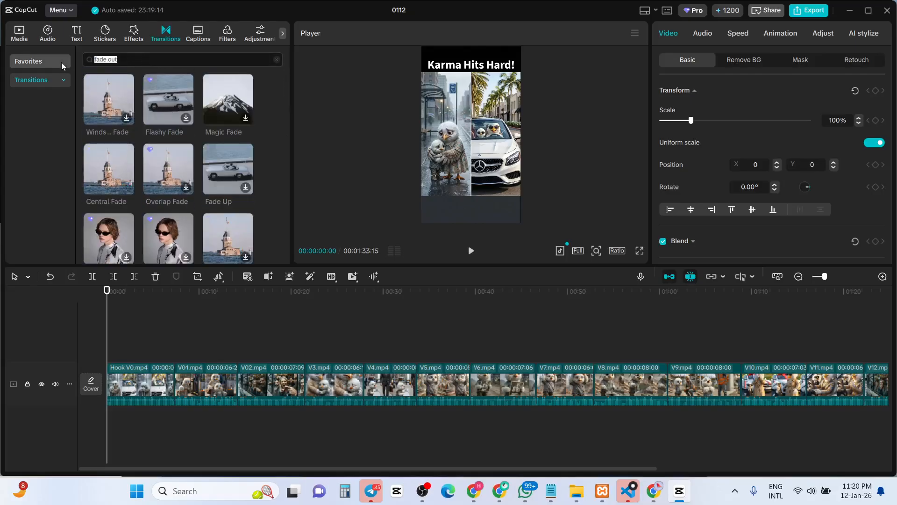
pyautogui.write('Black Fadeou')
pyautogui.press('Return')
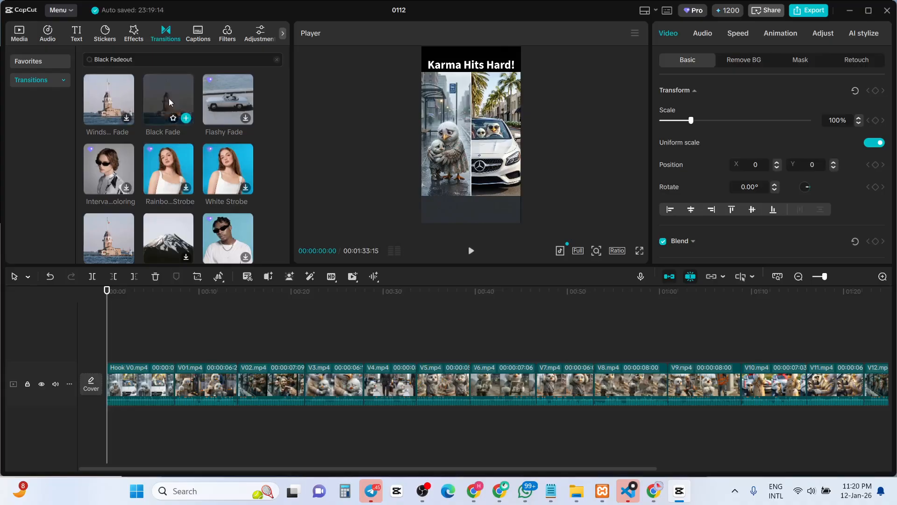
pyautogui.moveTo(169, 101)
pyautogui.mouseDown()
pyautogui.moveTo(197, 292)
pyautogui.moveTo(175, 383)
pyautogui.mouseUp()
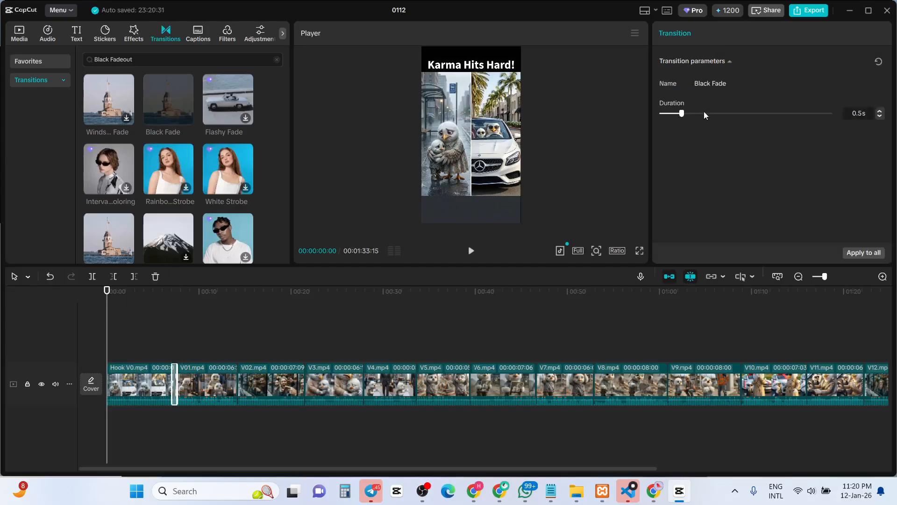
pyautogui.moveTo(689, 114); pyautogui.dragTo(734, 114)
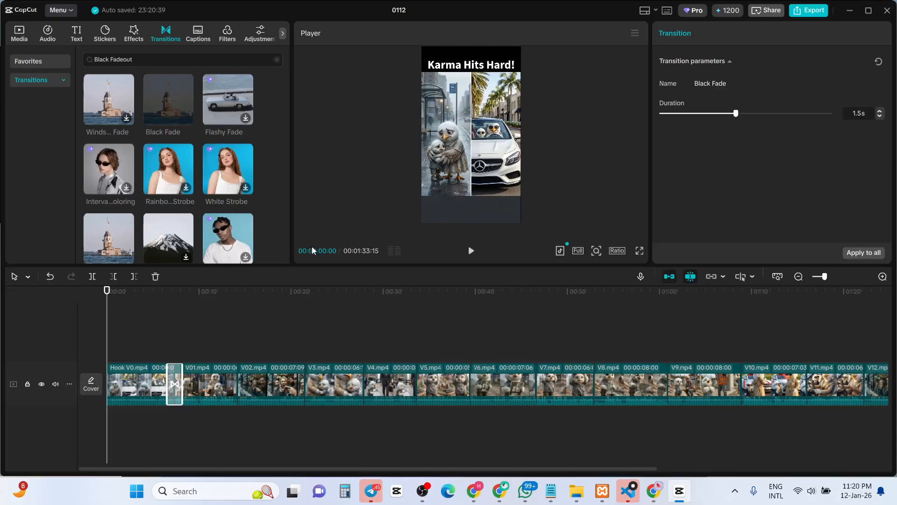
# Step: Preview the Black Fade between Hook V0 and V01, and extend its duration to 1.9 s
pyautogui.click(471, 252)
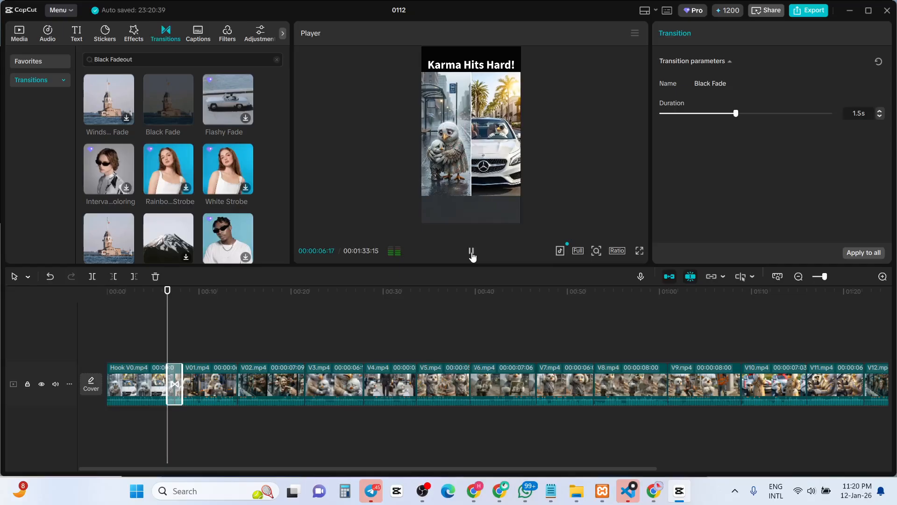
pyautogui.click(471, 251)
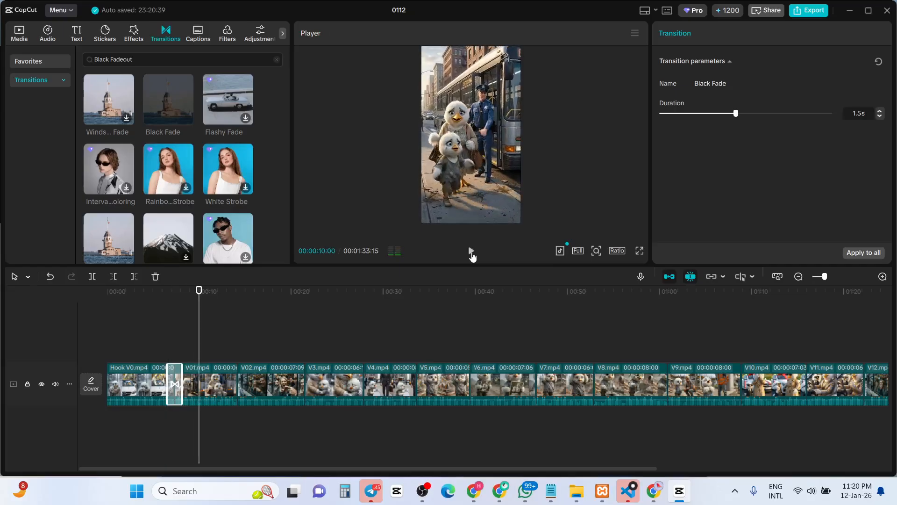
pyautogui.click(883, 276)
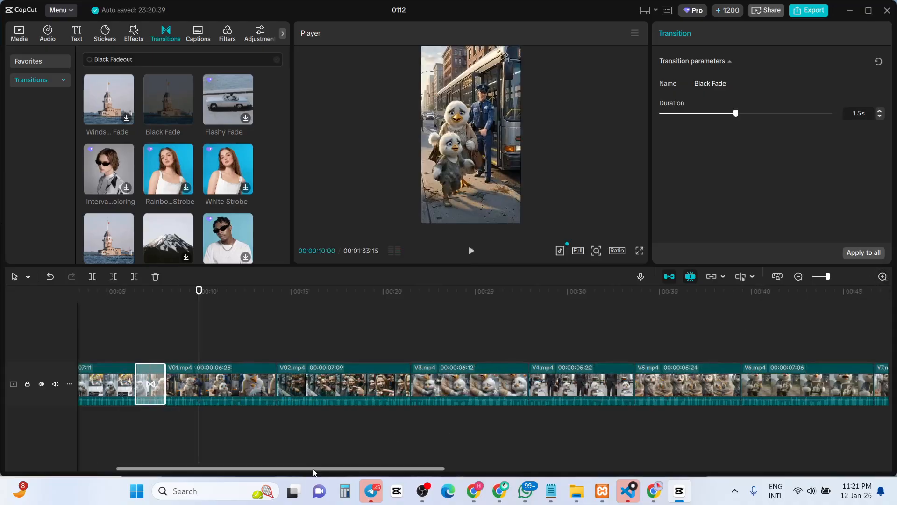
pyautogui.moveTo(313, 469); pyautogui.dragTo(248, 464)
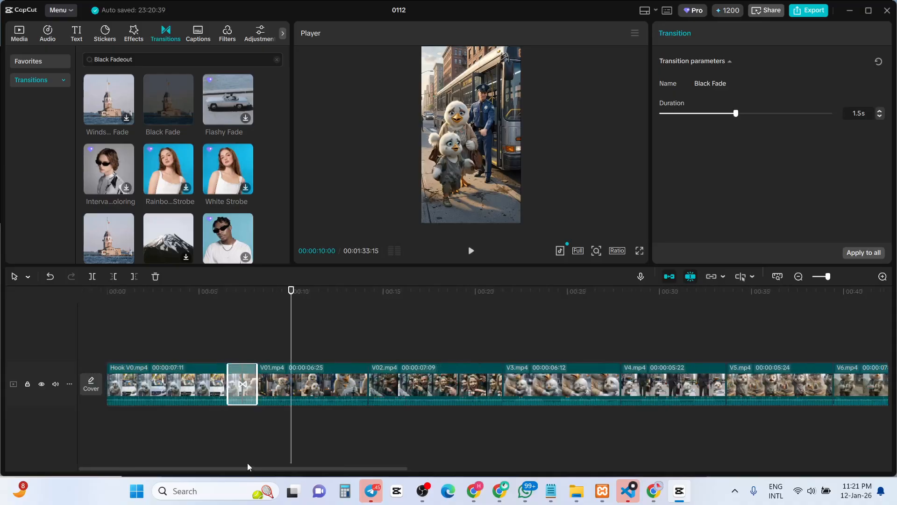
pyautogui.click(247, 331)
pyautogui.click(250, 377)
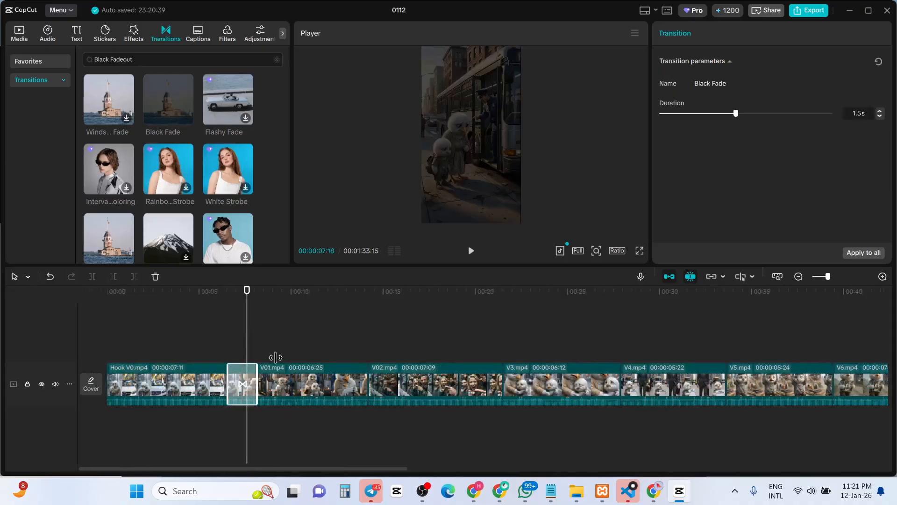
pyautogui.moveTo(739, 114); pyautogui.dragTo(753, 118)
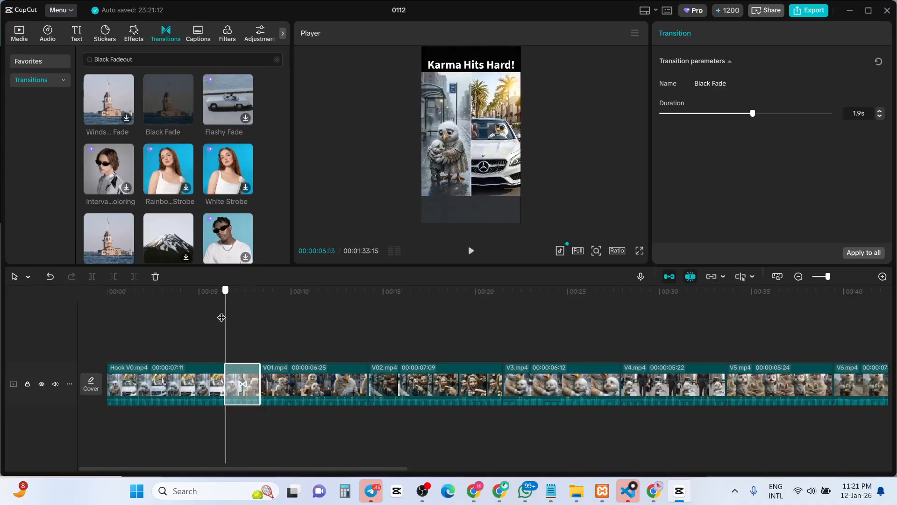
# Step: Play the lengthened transition from 00:00:06:13 into V01 and pause at 00:00:10:00
pyautogui.click(222, 318)
pyautogui.click(471, 251)
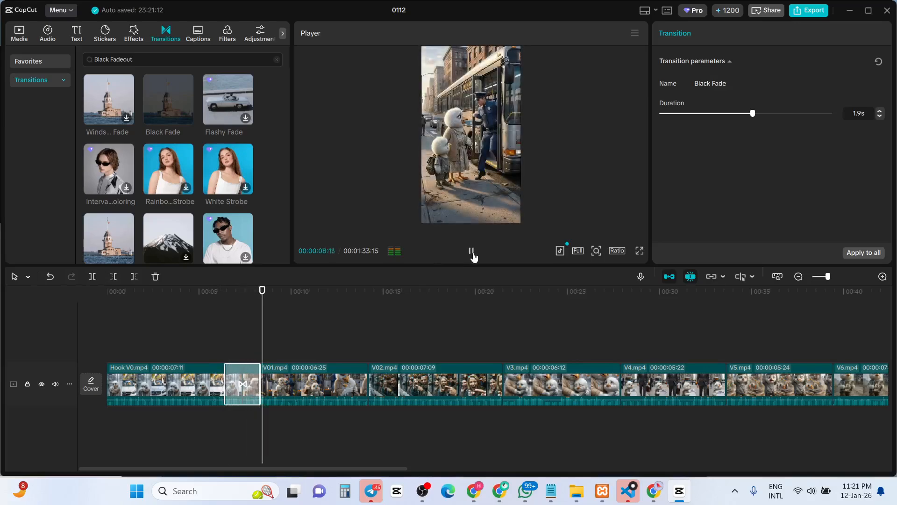
pyautogui.click(471, 253)
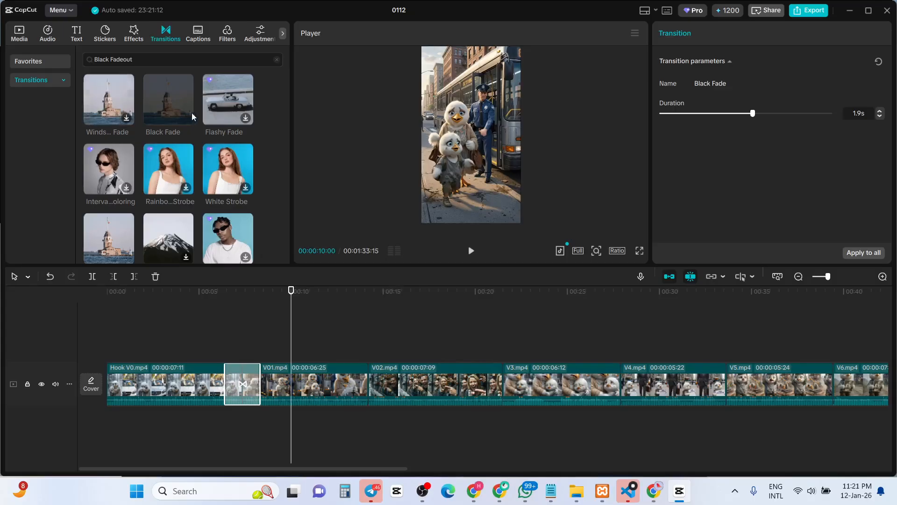
# Step: Add a Black Fade transition between V01 and V02 and set its duration to 1.8 s
pyautogui.moveTo(170, 99)
pyautogui.mouseDown()
pyautogui.moveTo(372, 389)
pyautogui.moveTo(366, 381)
pyautogui.mouseUp()
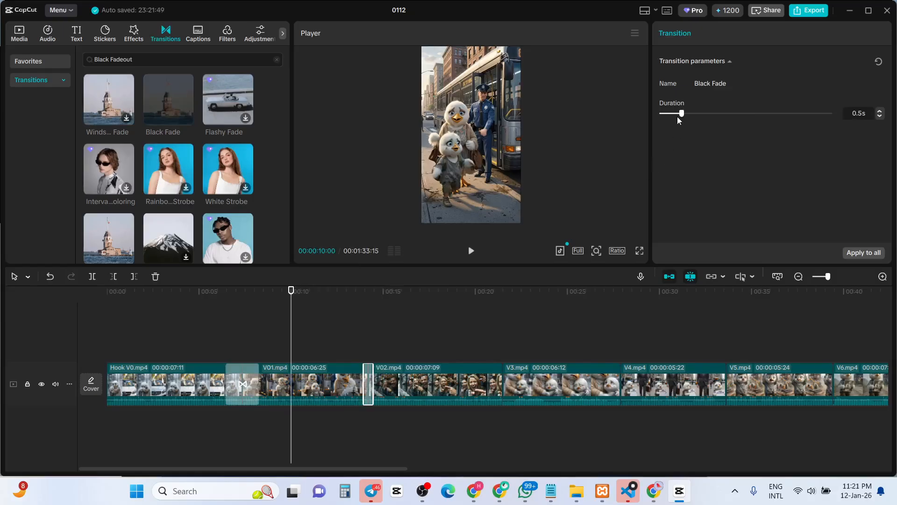
pyautogui.moveTo(691, 114); pyautogui.dragTo(732, 118)
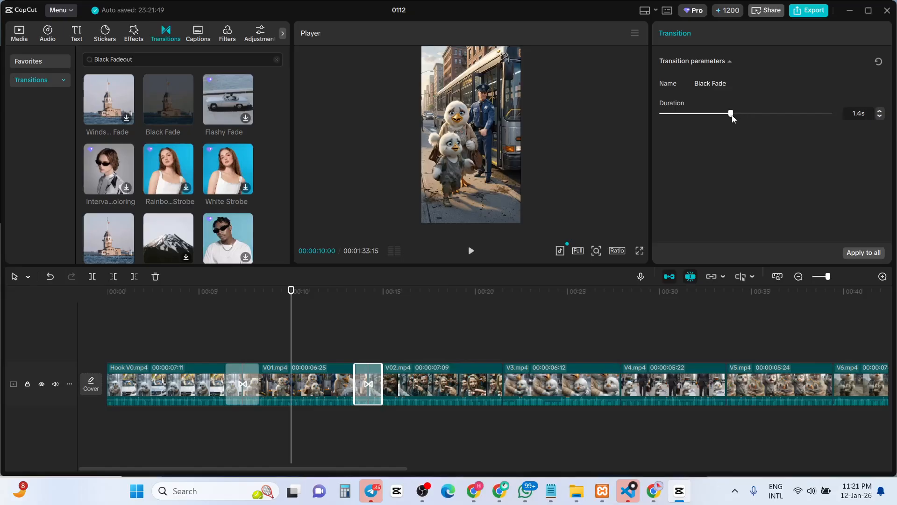
pyautogui.moveTo(733, 117); pyautogui.dragTo(747, 118)
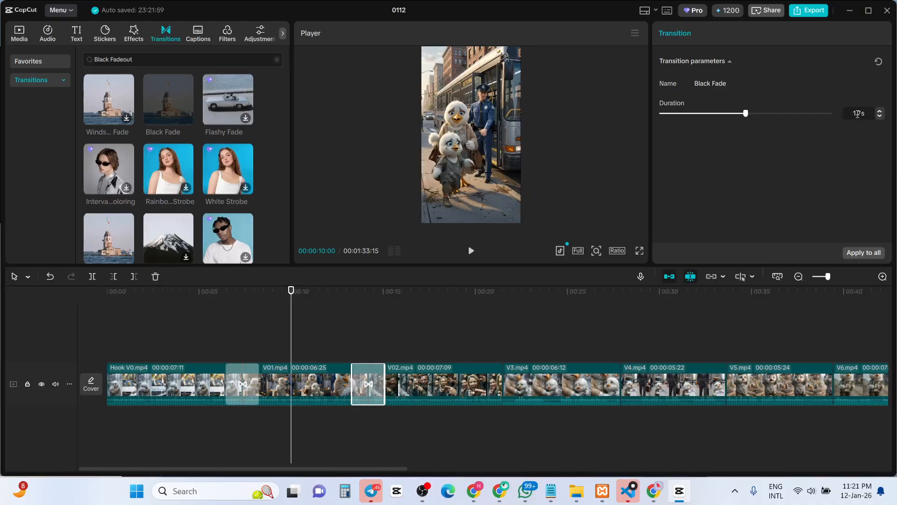
pyautogui.doubleClick(867, 116)
pyautogui.press('Right')
pyautogui.press('BackSpace')
pyautogui.write('8')
pyautogui.press('Return')
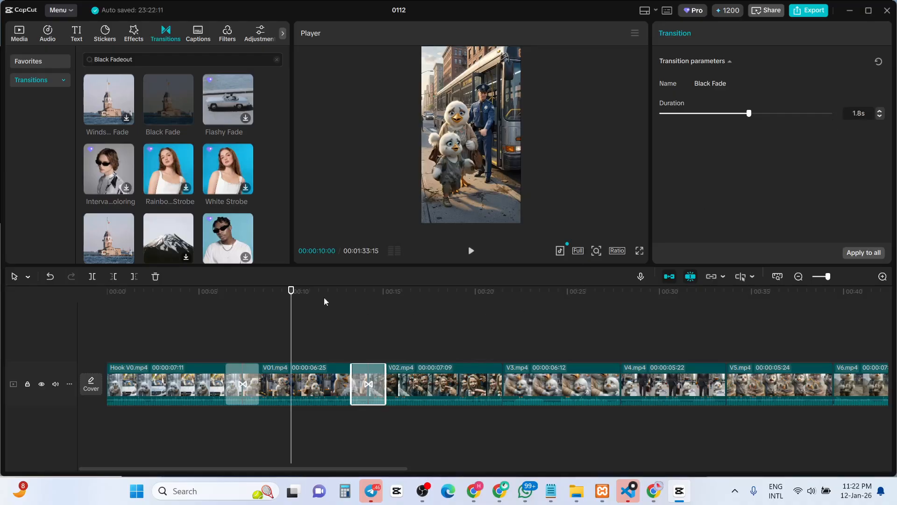
# Step: Add a Black Fade transition between V02 and V3 with a duration of 1.8 s
pyautogui.moveTo(169, 102); pyautogui.dragTo(497, 381)
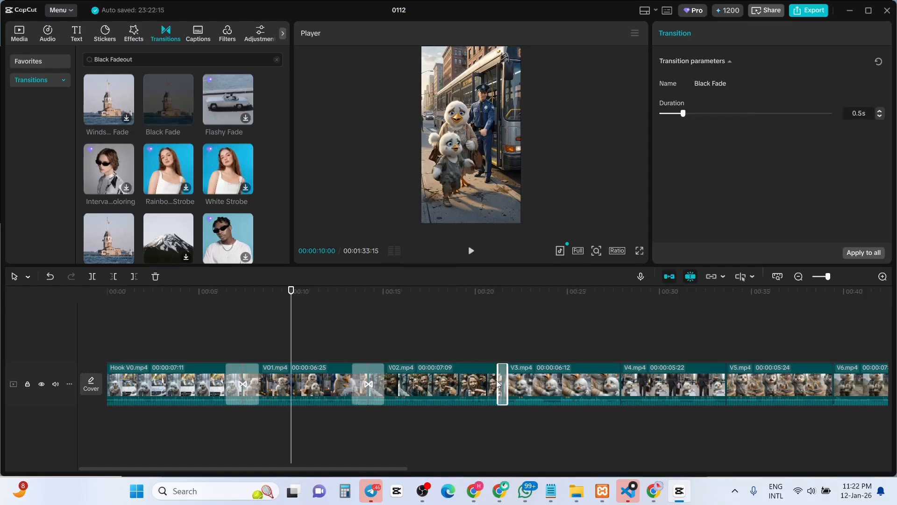
pyautogui.click(853, 117)
pyautogui.write('1.8')
pyautogui.press('Return')
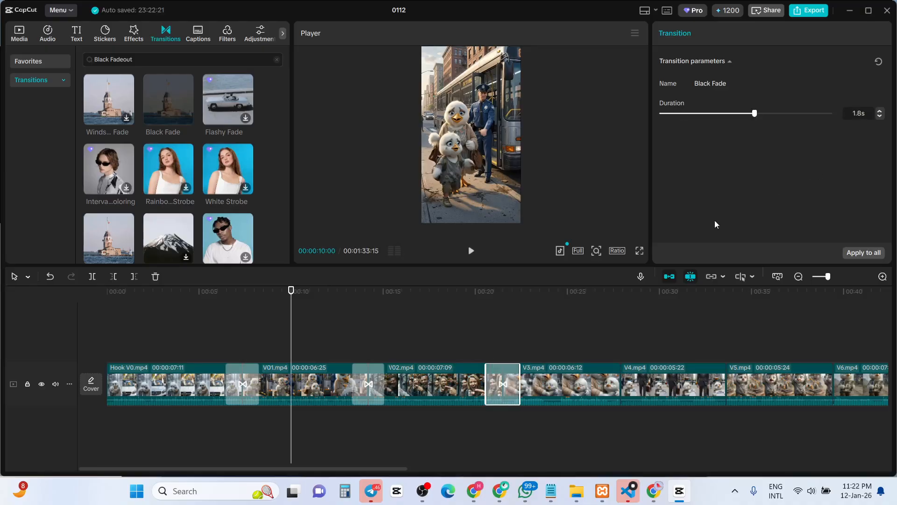
# Step: Place Black Fade transitions at the V3–V4 and V4–V5 cuts, each lasting 1.8 s
pyautogui.moveTo(169, 99); pyautogui.dragTo(621, 385)
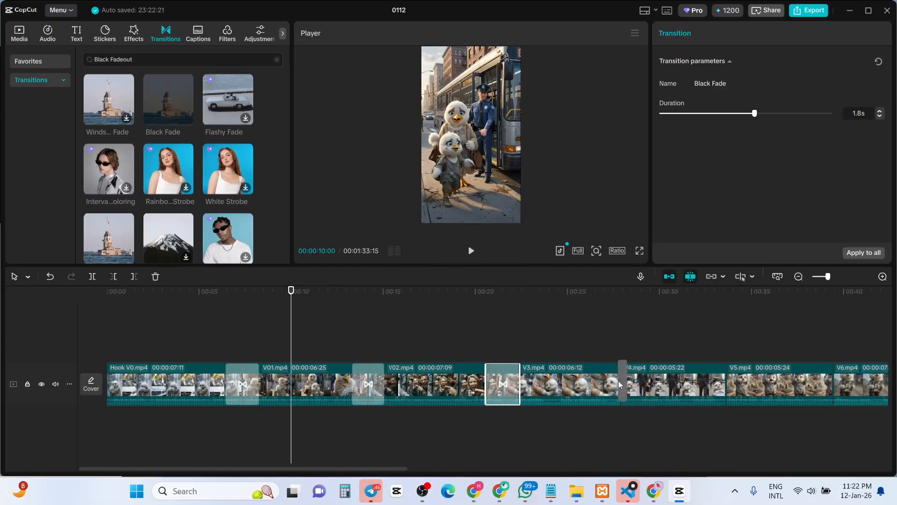
pyautogui.click(853, 114)
pyautogui.write('1.8')
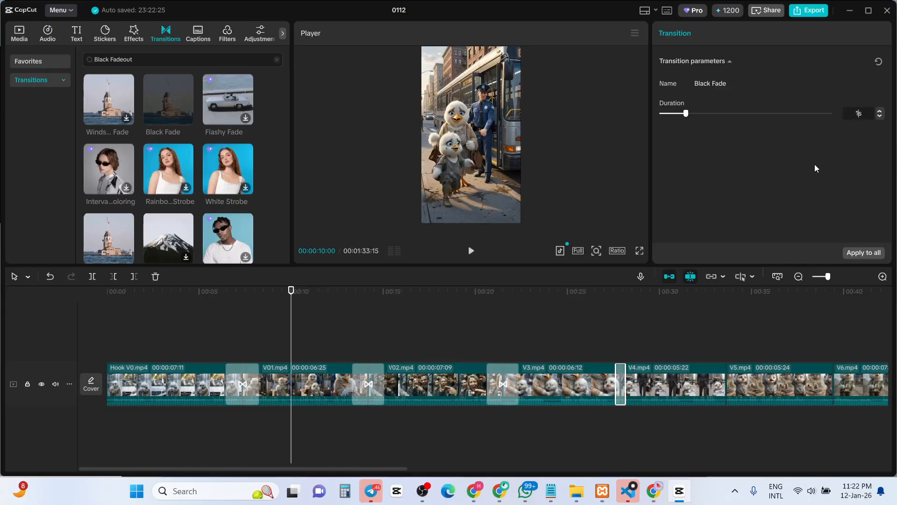
pyautogui.press('Return')
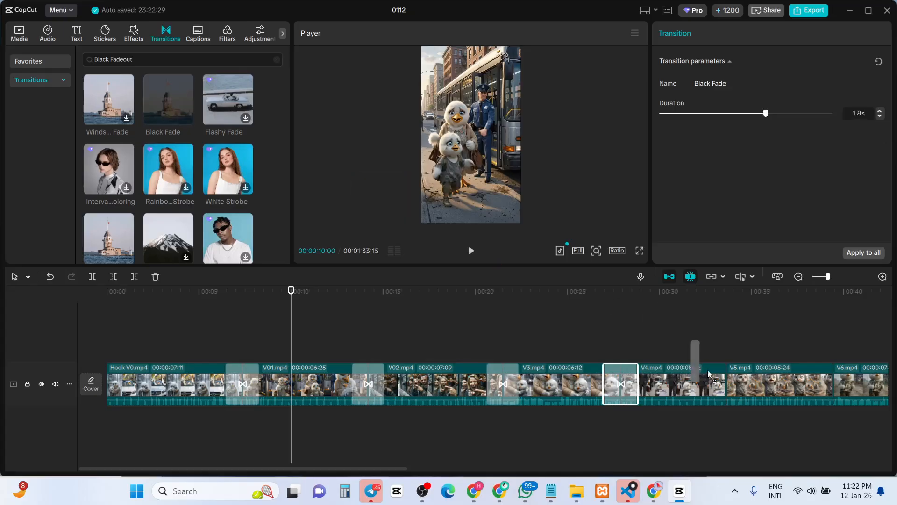
pyautogui.click(722, 378)
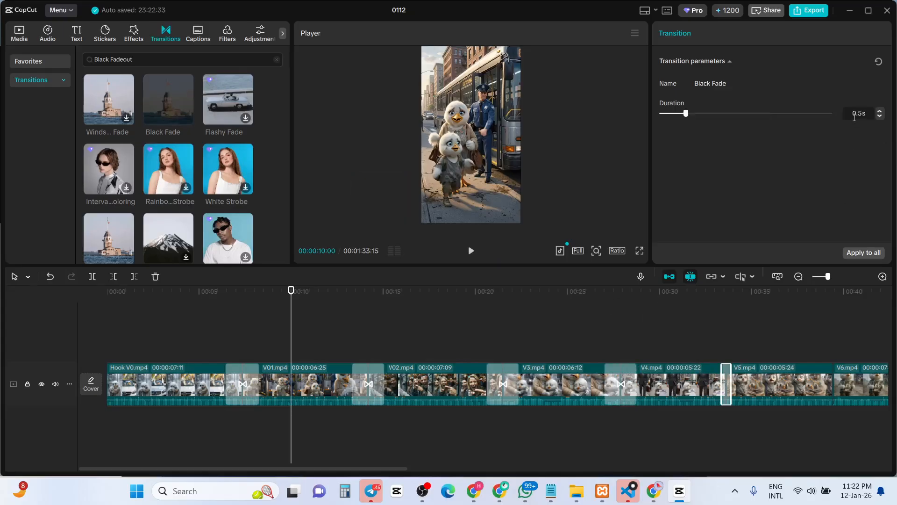
pyautogui.write('1.8')
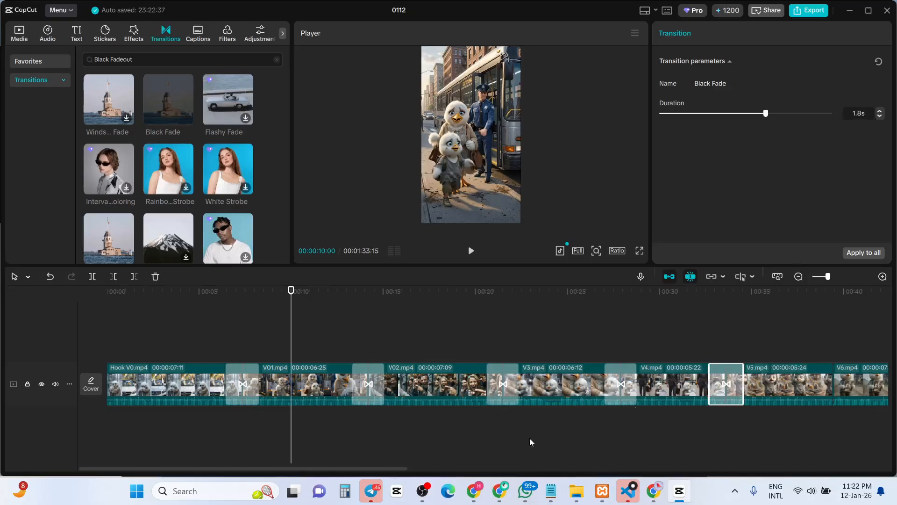
# Step: Add a Black Fade transition between V5 and V6 and set it to 1.8 s
pyautogui.moveTo(333, 469); pyautogui.dragTo(547, 473)
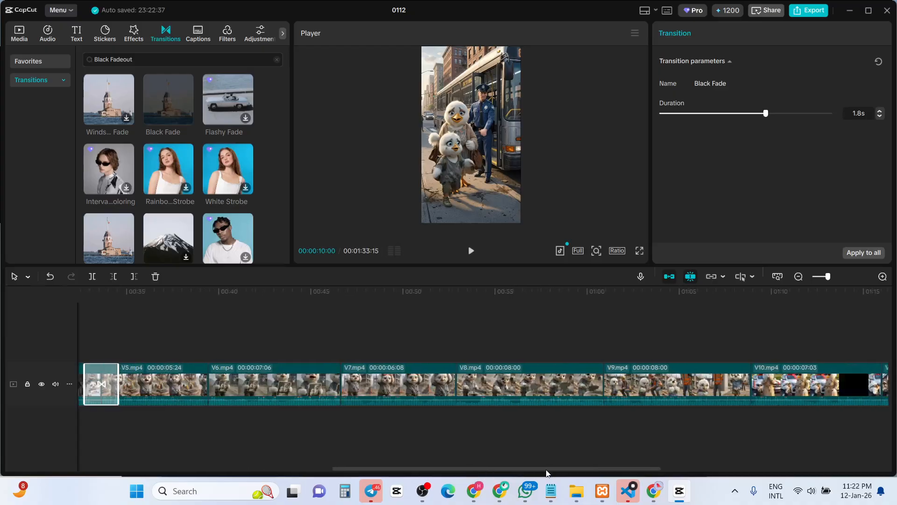
pyautogui.moveTo(168, 101); pyautogui.dragTo(201, 377)
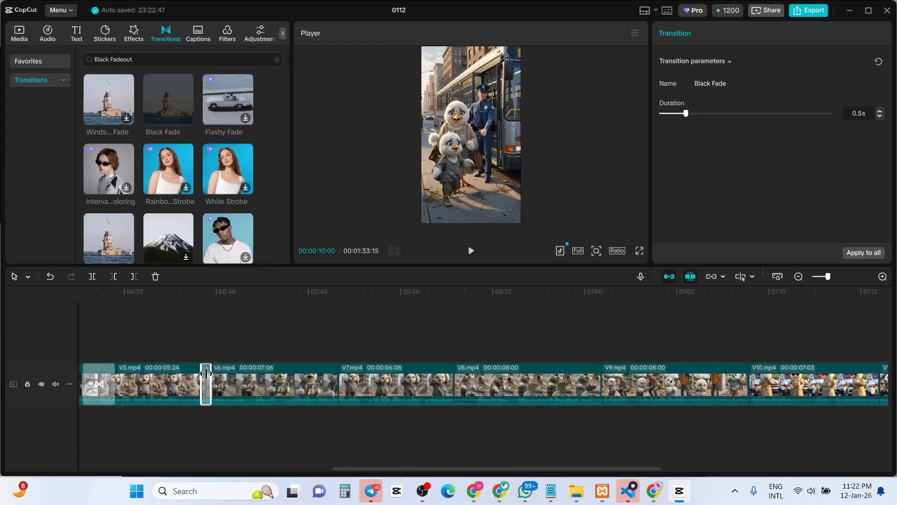
pyautogui.click(871, 116)
pyautogui.write('1.8')
pyautogui.press('Return')
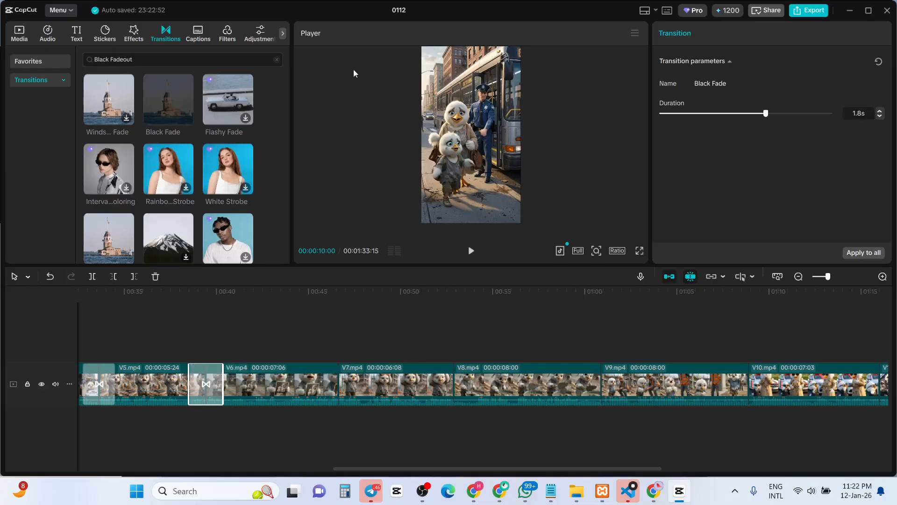
# Step: Insert a Black Fade transition at the cut between V6 and V7, 1.8 s long
pyautogui.click(332, 386)
pyautogui.click(853, 116)
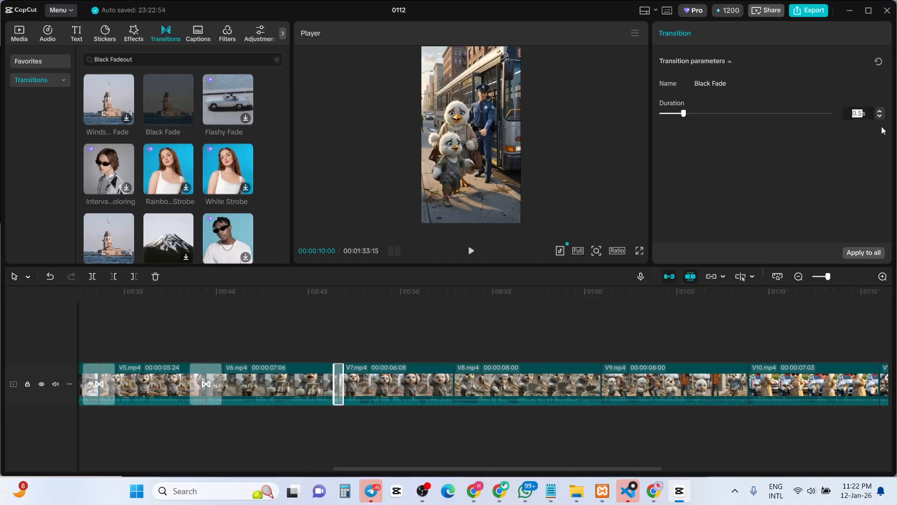
pyautogui.write('1.')
pyautogui.write('8')
pyautogui.press('Return')
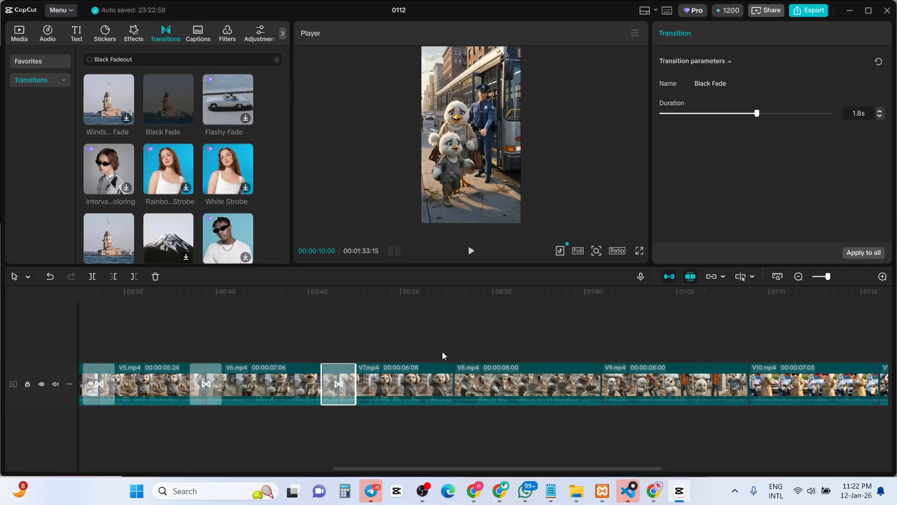
# Step: Add a Black Fade transition at the cut between V7 and V8 with a 1.8 s duration
pyautogui.moveTo(168, 99); pyautogui.dragTo(451, 385)
pyautogui.moveTo(850, 118); pyautogui.dragTo(891, 126)
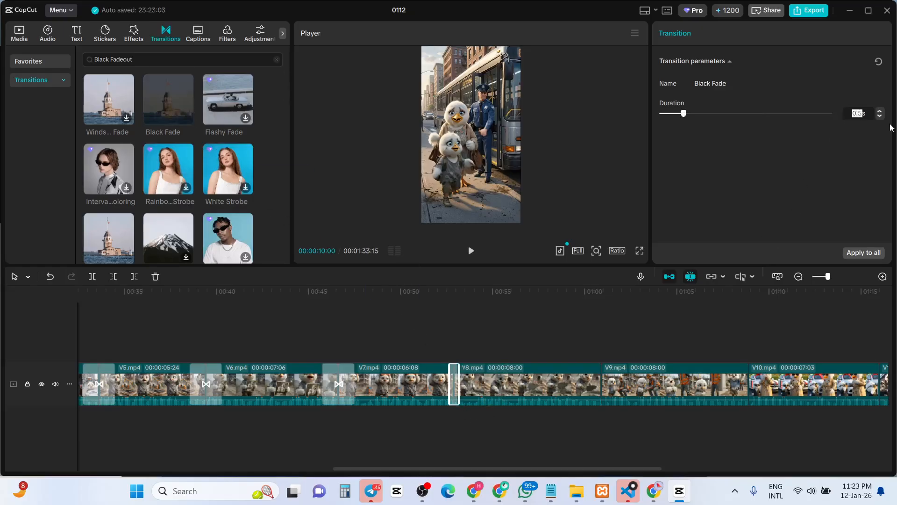
pyautogui.write('1.')
pyautogui.write('8')
pyautogui.press('Return')
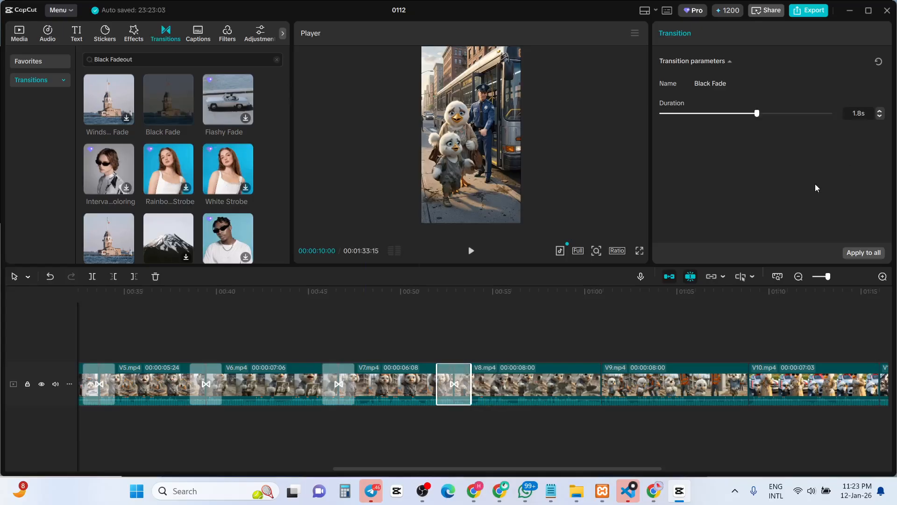
# Step: Place Black Fade transitions at the V8–V9 and V9–V10 cuts, each lasting 1.8 s
pyautogui.moveTo(169, 99); pyautogui.dragTo(596, 378)
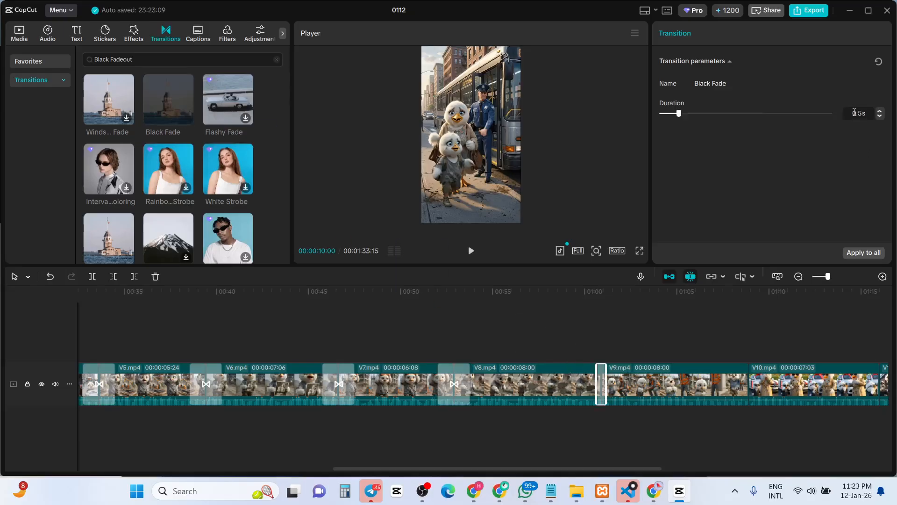
pyautogui.write('1.8')
pyautogui.press('Return')
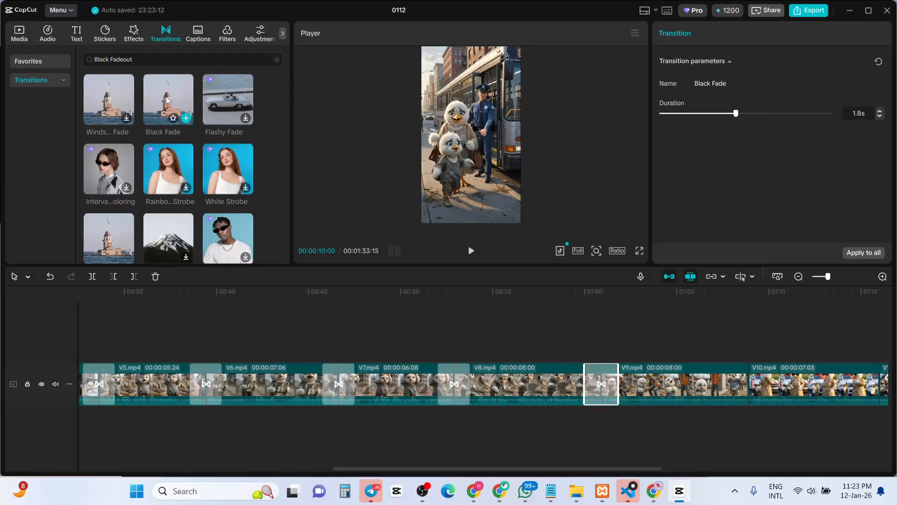
pyautogui.moveTo(169, 99); pyautogui.dragTo(739, 382)
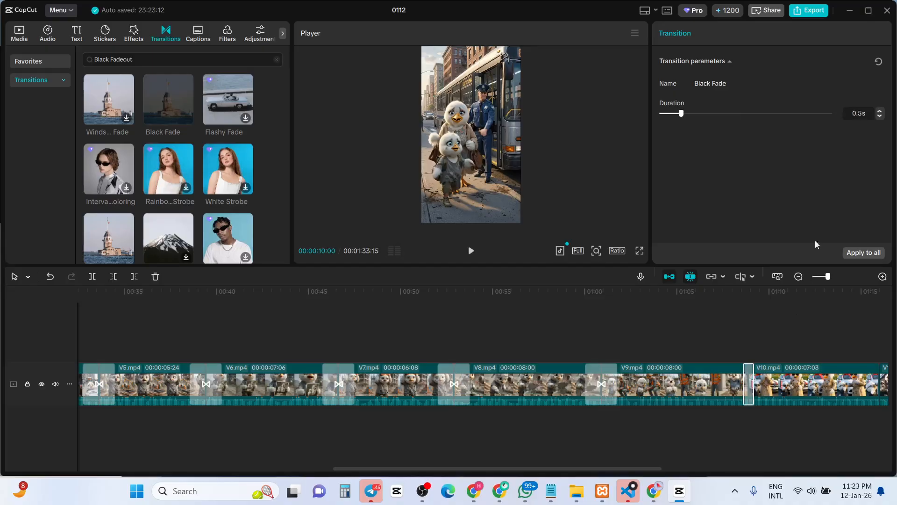
pyautogui.click(855, 113)
pyautogui.write('1.8')
pyautogui.press('Return')
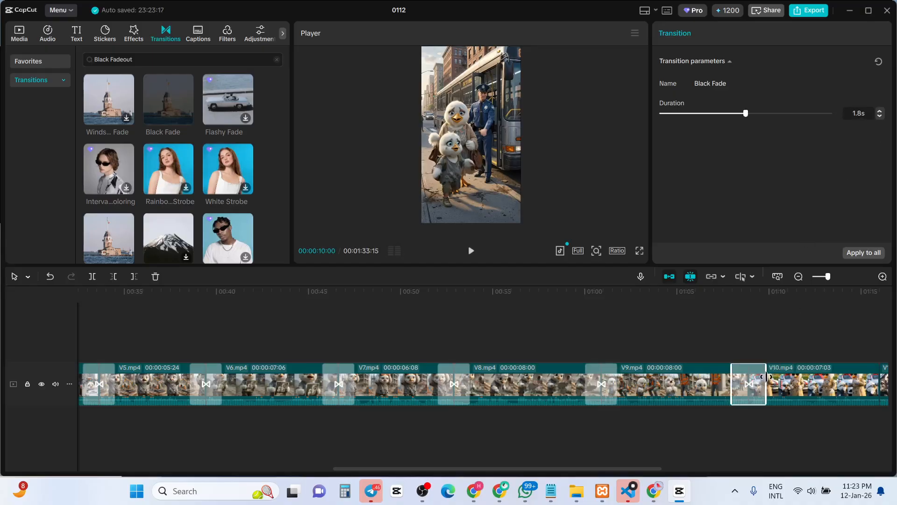
# Step: Insert a Black Fade transition between V10 and V11 and set its duration to 1.8 s
pyautogui.moveTo(656, 469); pyautogui.dragTo(812, 470)
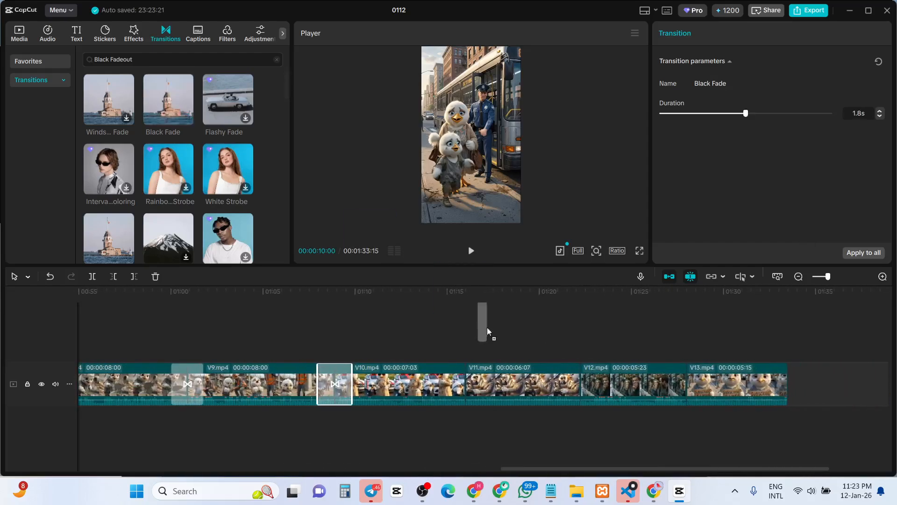
pyautogui.click(465, 381)
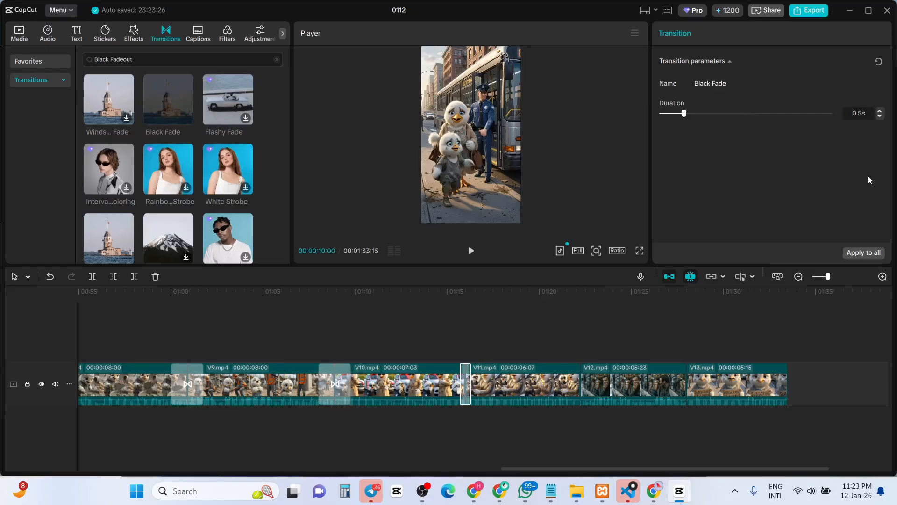
pyautogui.click(855, 114)
pyautogui.write('1.8')
pyautogui.press('Return')
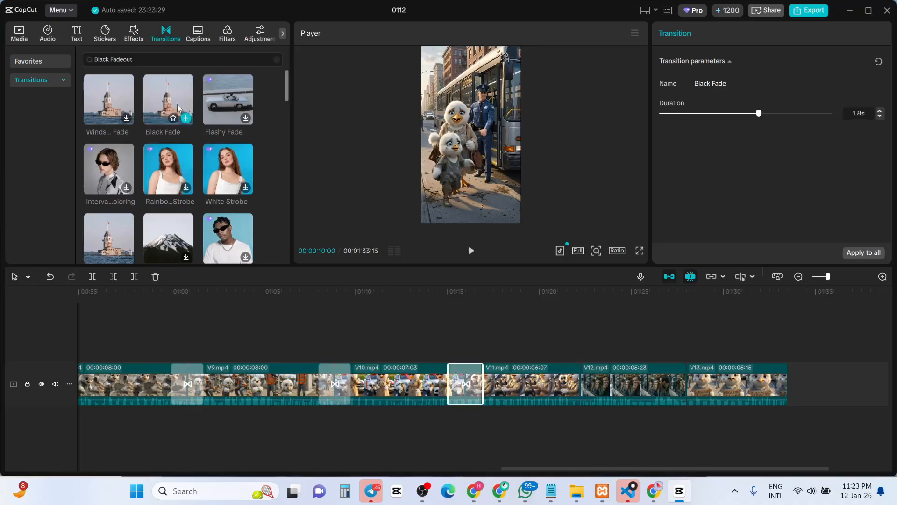
# Step: Apply Black Fade transitions of 1.8 s at the V11–V12 and V12–V13 cuts
pyautogui.click(580, 382)
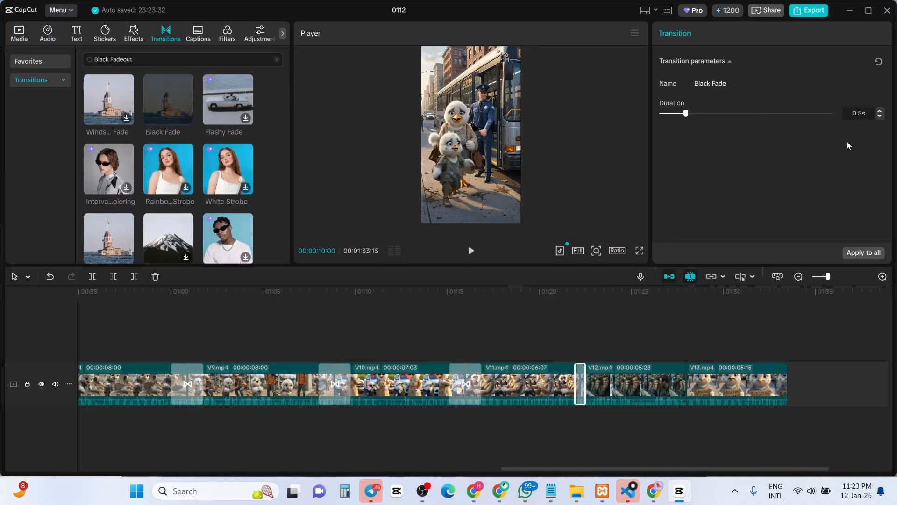
pyautogui.click(856, 114)
pyautogui.write('1.8')
pyautogui.press('Return')
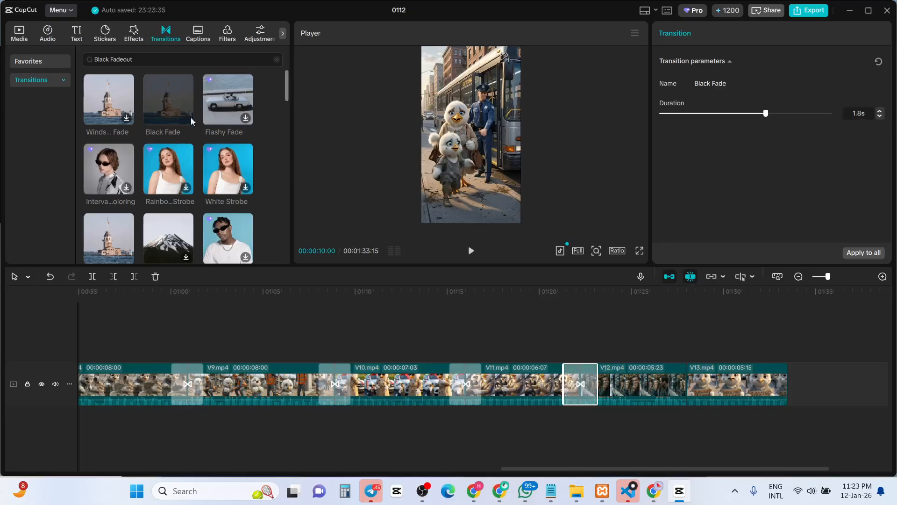
pyautogui.moveTo(190, 117)
pyautogui.mouseDown()
pyautogui.moveTo(603, 317)
pyautogui.moveTo(681, 381)
pyautogui.mouseUp()
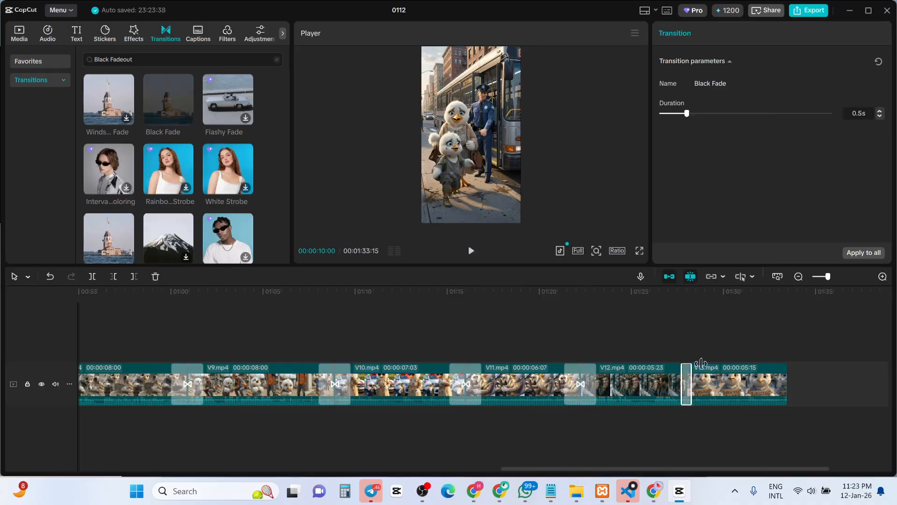
pyautogui.click(853, 114)
pyautogui.write('1.8')
pyautogui.press('Return')
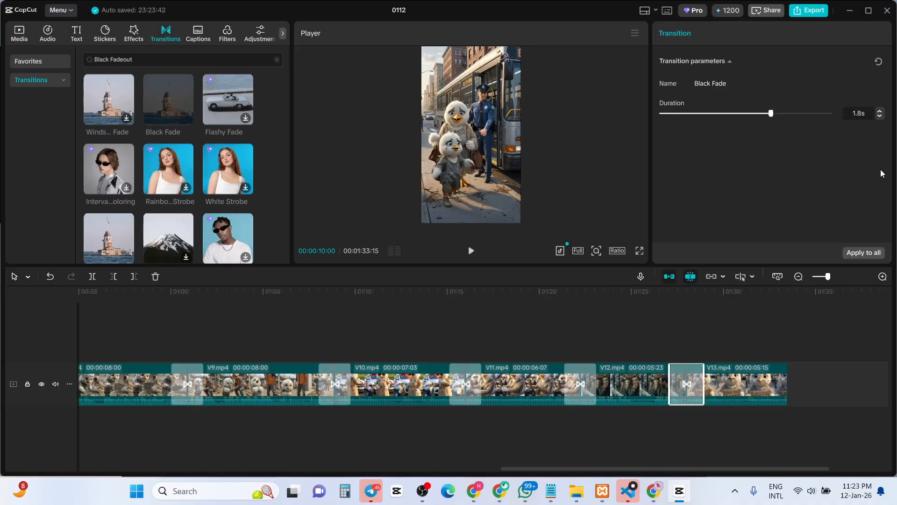
# Step: Play the edited video from the beginning into clip V02 to check the transitions
pyautogui.click(392, 298)
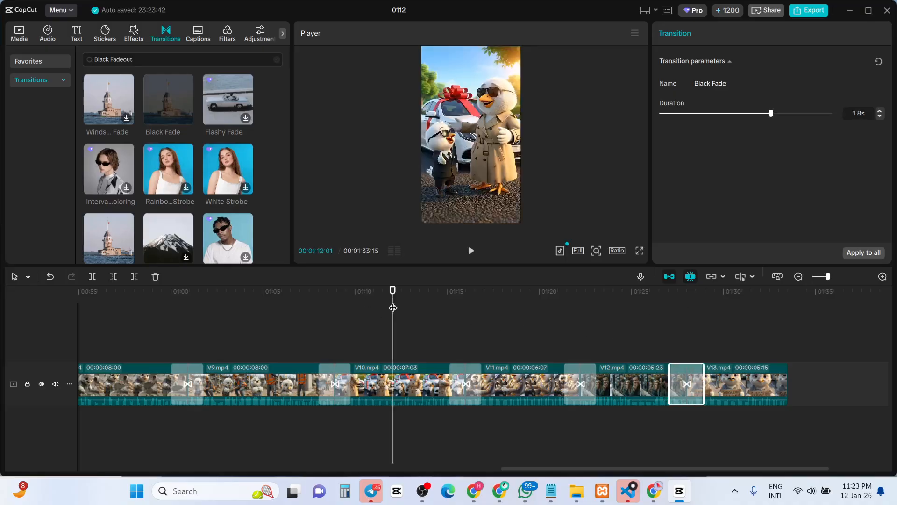
pyautogui.moveTo(392, 315); pyautogui.dragTo(48, 299)
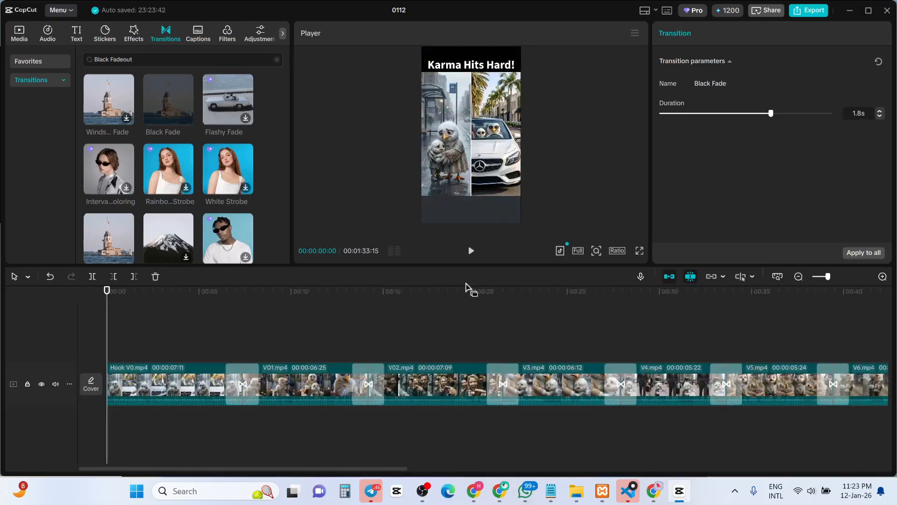
pyautogui.click(470, 251)
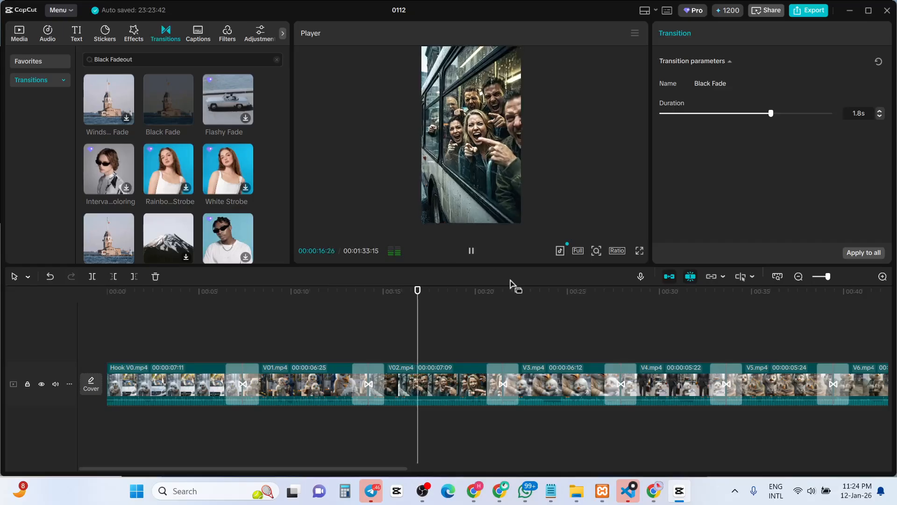
pyautogui.click(471, 253)
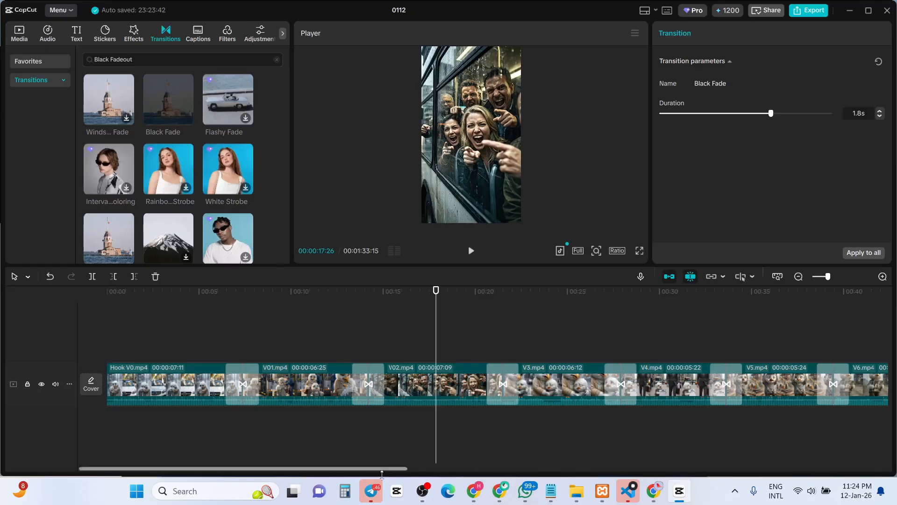
# Step: Switch to Telegram, look through the Class 06 posts in the Batch 15 course channel, and return to CapCut
pyautogui.click(371, 491)
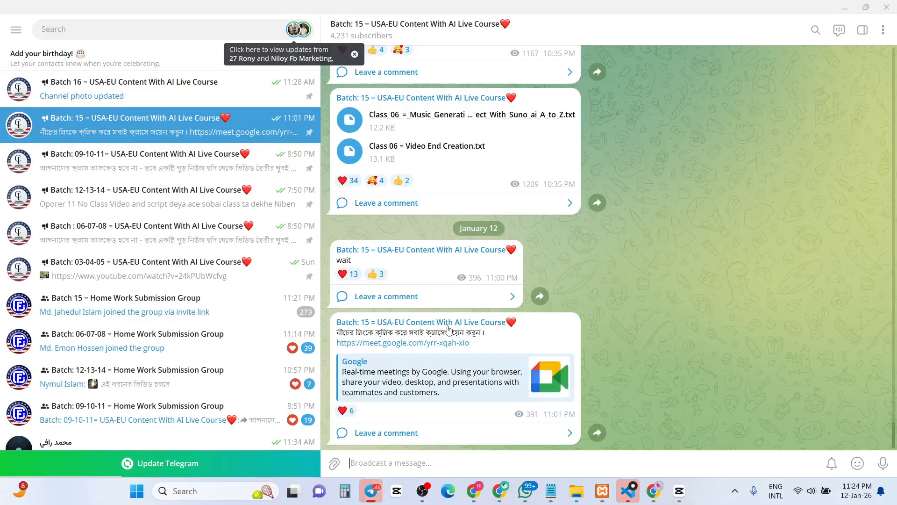
pyautogui.scroll(5, 468, 327)
pyautogui.scroll(3, 464, 340)
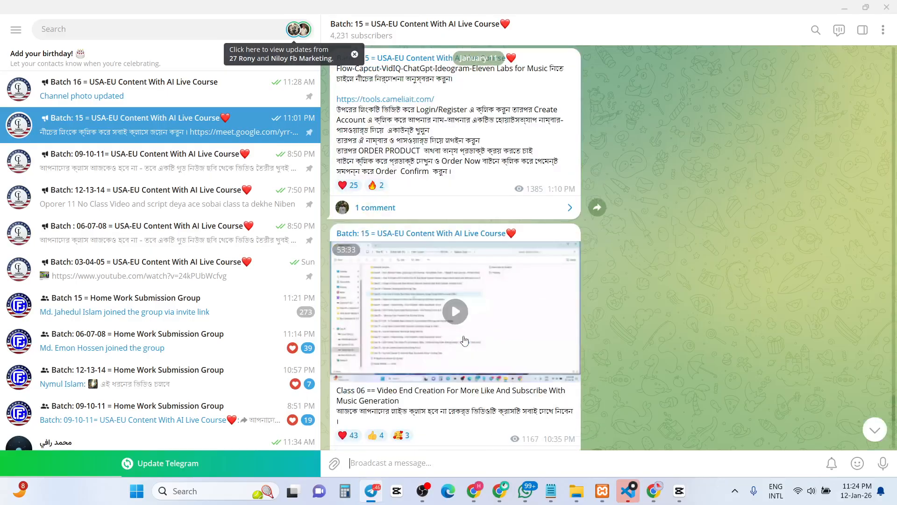
pyautogui.scroll(-2, 446, 334)
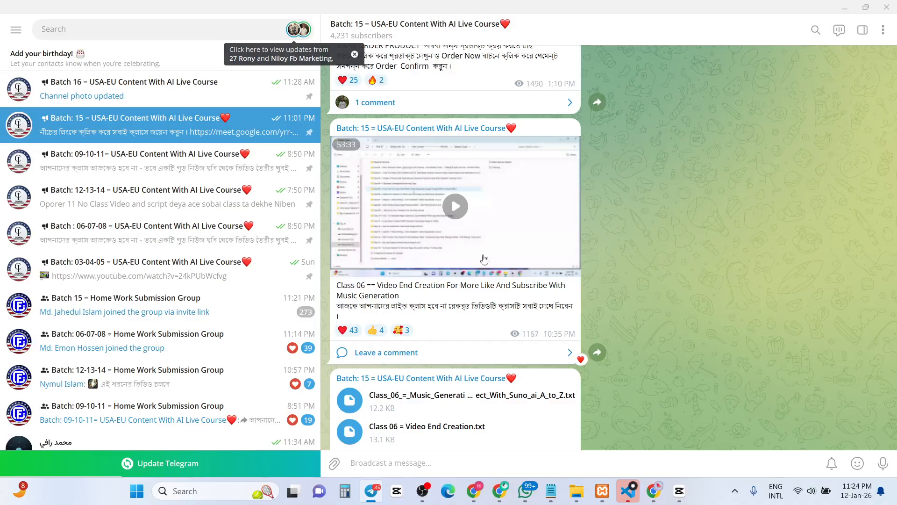
pyautogui.click(843, 10)
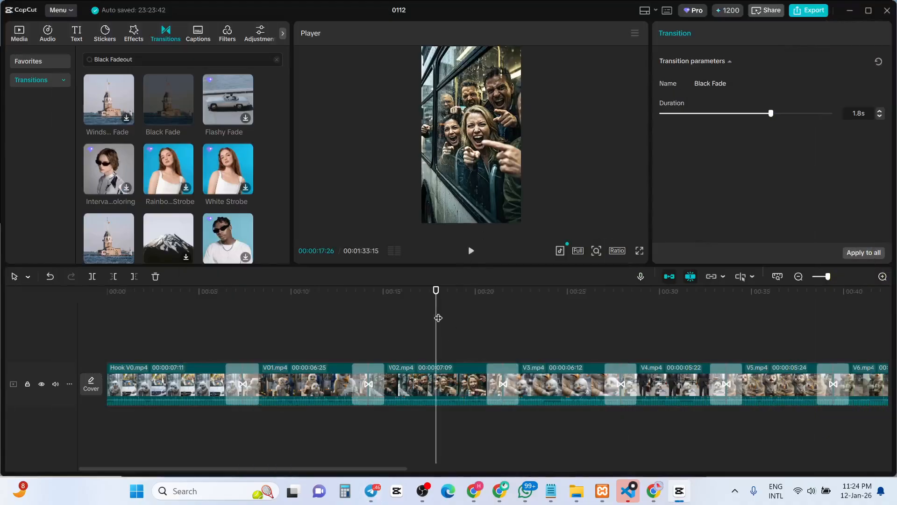
# Step: Replay the laughing bus passengers scene in V02 and place the playhead at 00:00:16:06
pyautogui.click(472, 252)
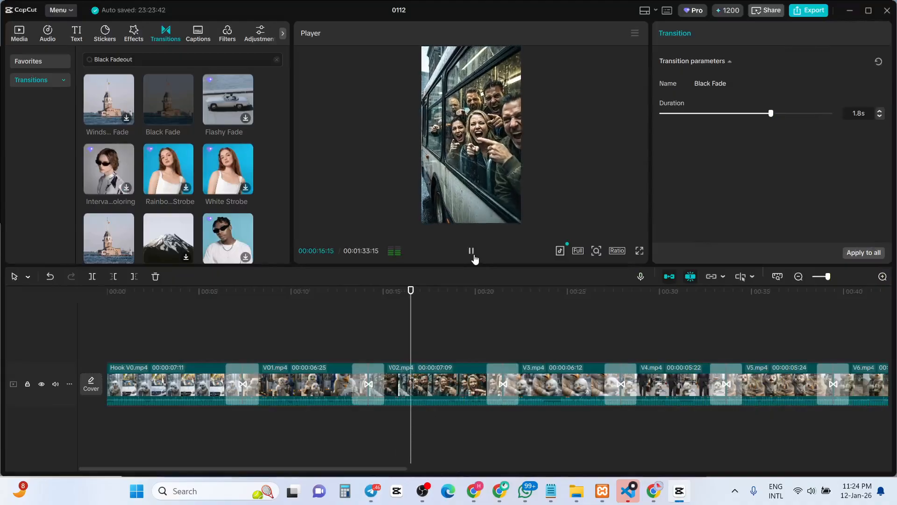
pyautogui.click(471, 250)
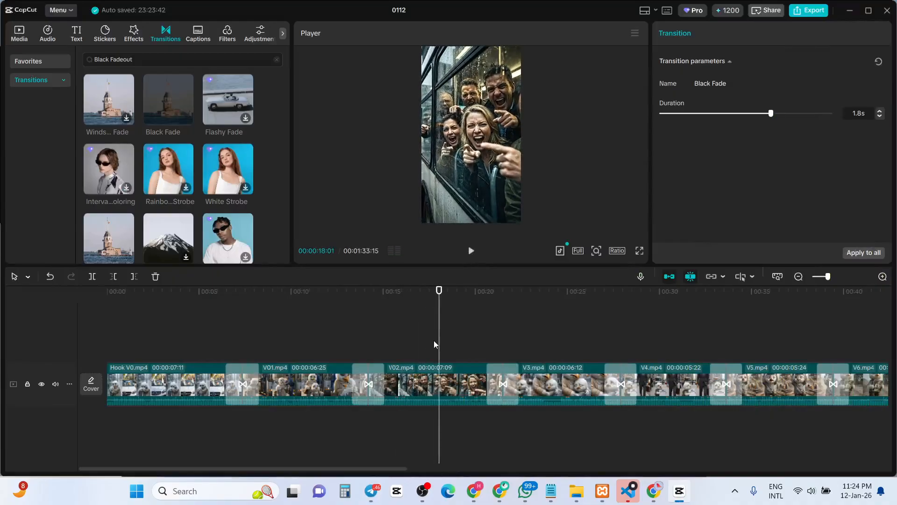
pyautogui.click(404, 352)
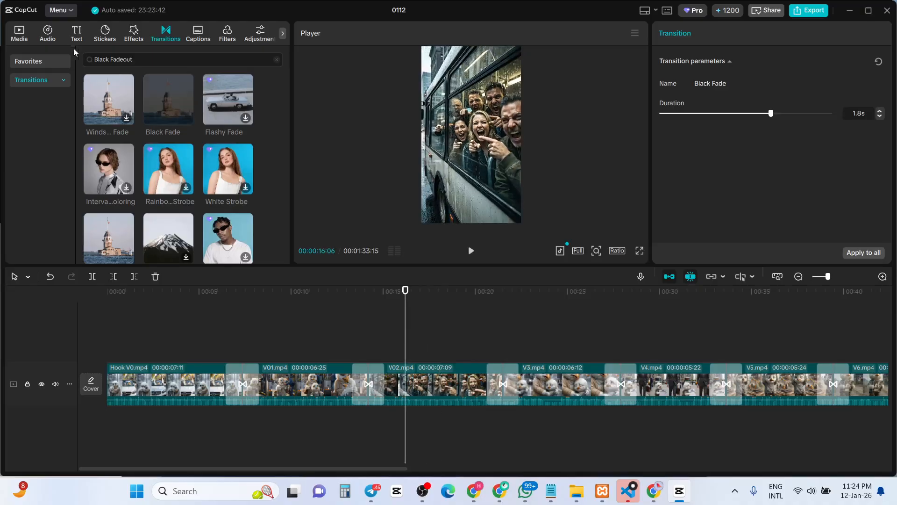
# Step: Start a media import and browse to the Sad Music Mp3 folder inside the Free Course folder
pyautogui.click(19, 35)
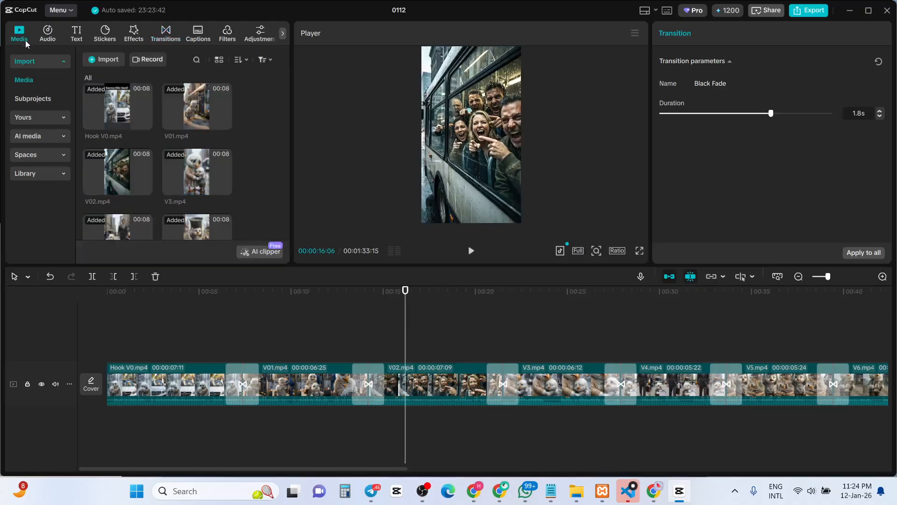
pyautogui.click(109, 59)
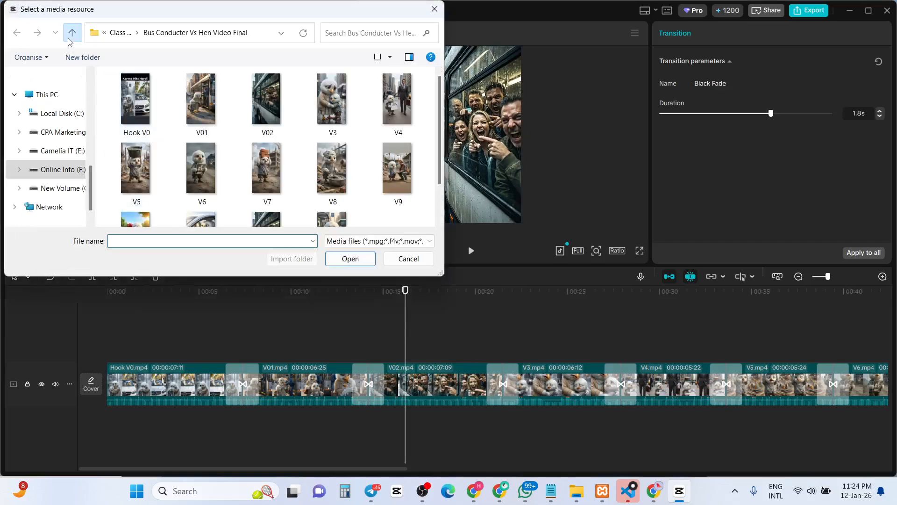
pyautogui.click(70, 37)
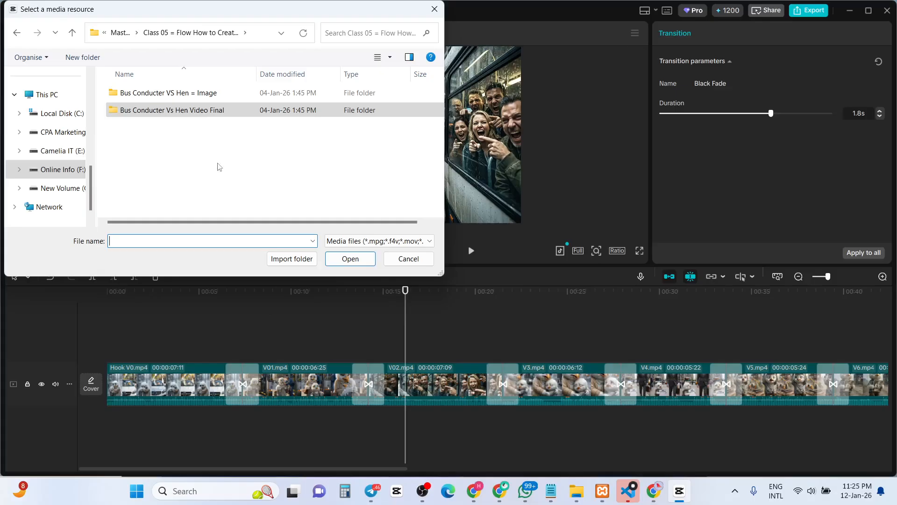
pyautogui.click(72, 34)
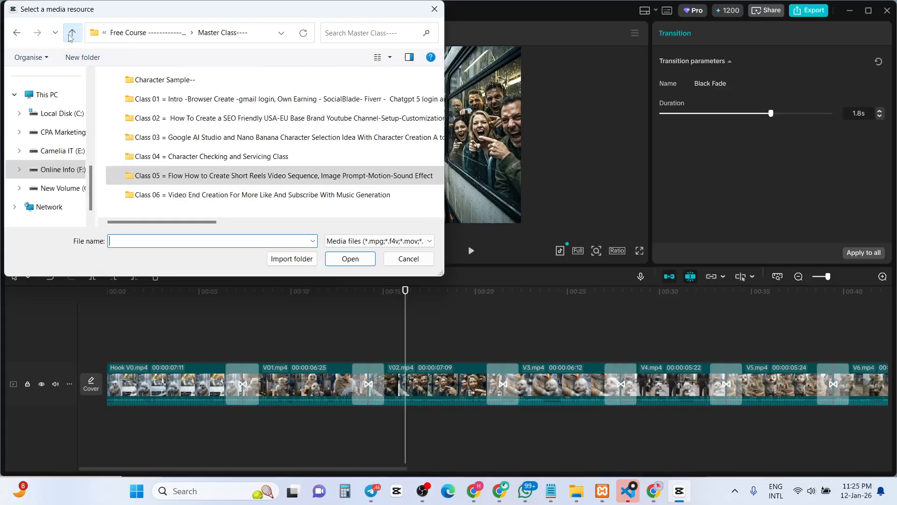
pyautogui.click(72, 33)
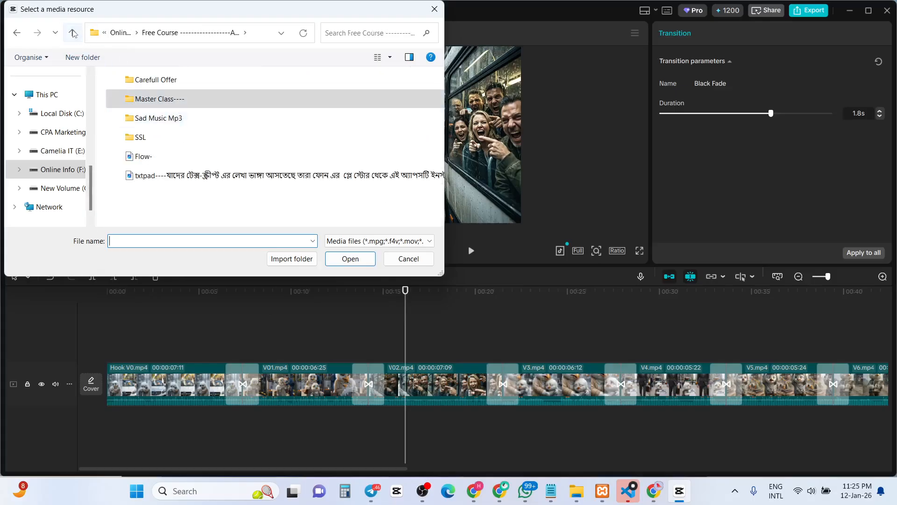
pyautogui.doubleClick(172, 120)
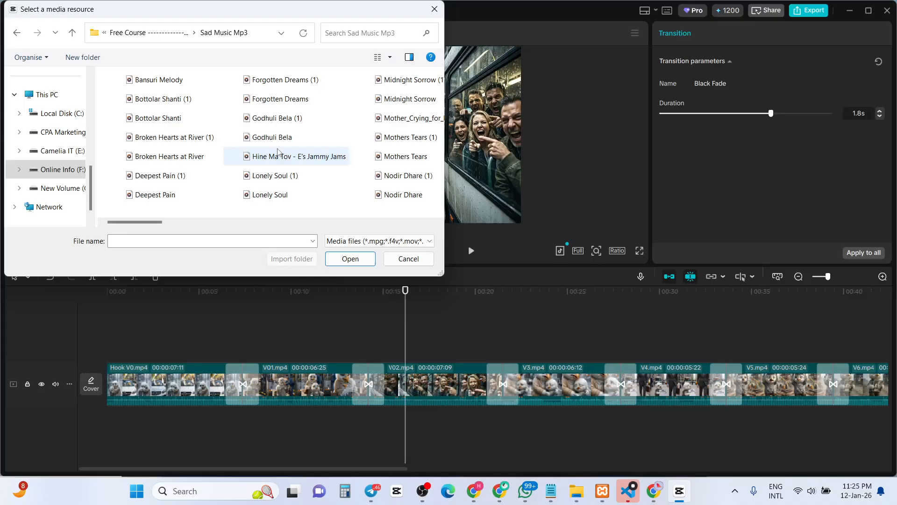
pyautogui.click(278, 154)
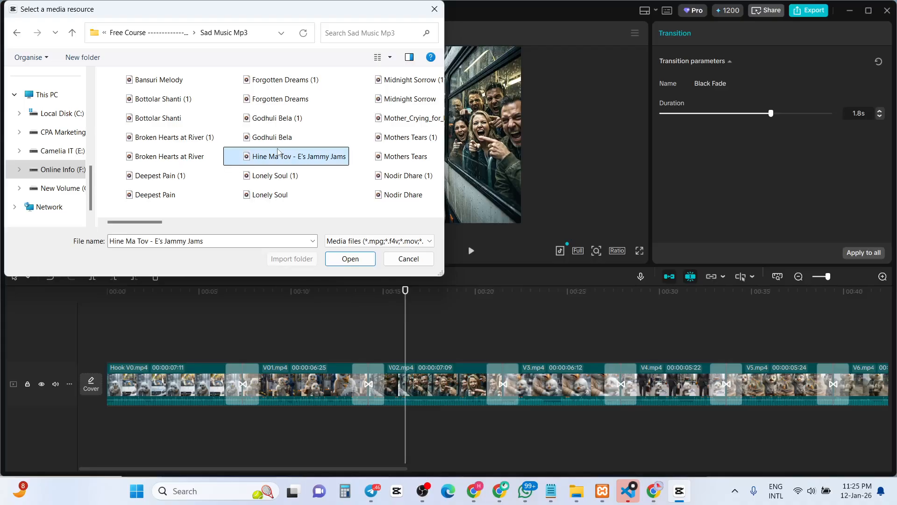
pyautogui.click(277, 140)
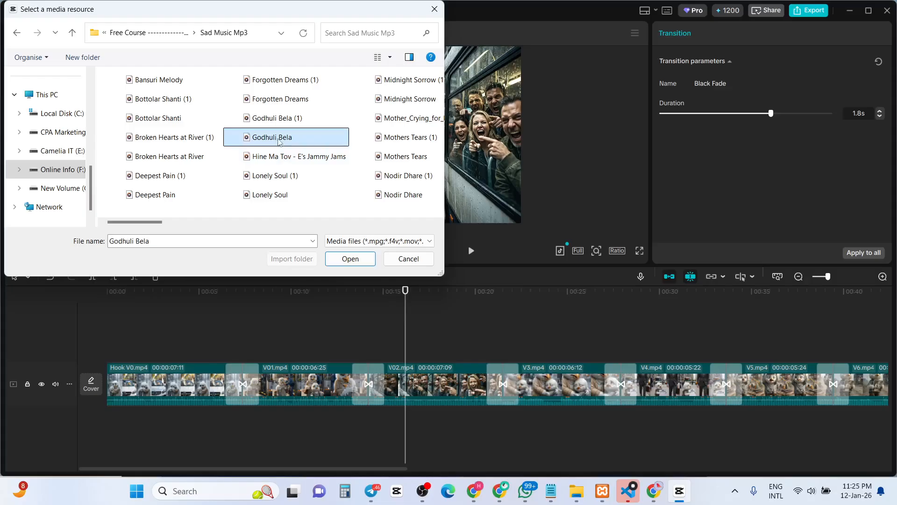
pyautogui.hscroll(1, 307, 166)
pyautogui.hscroll(2, 309, 166)
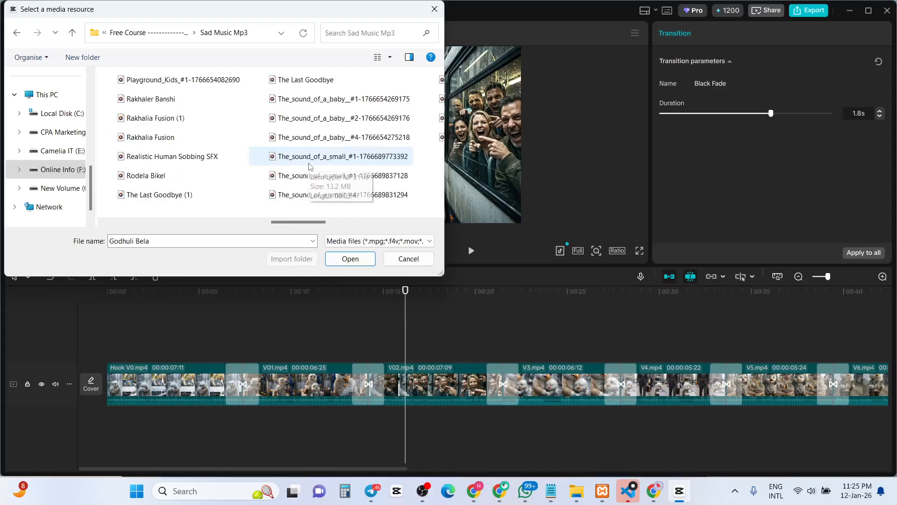
pyautogui.hscroll(1, 318, 172)
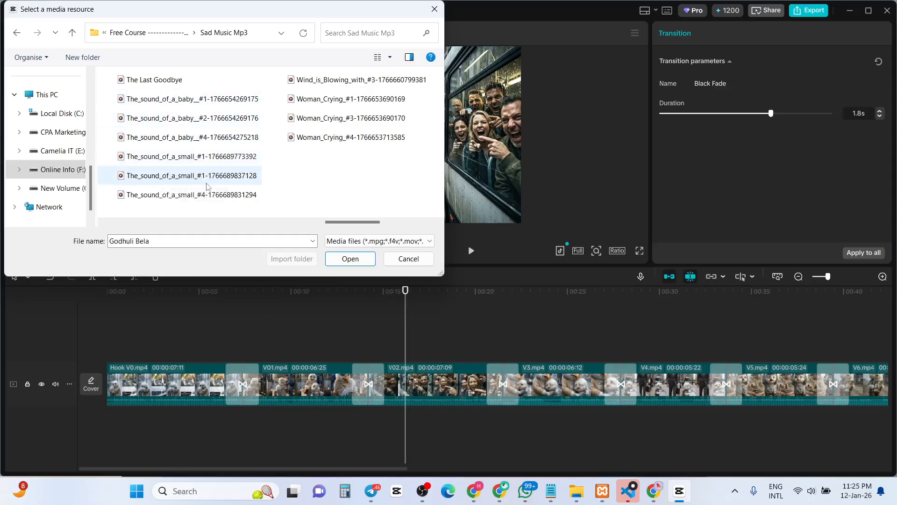
pyautogui.click(191, 180)
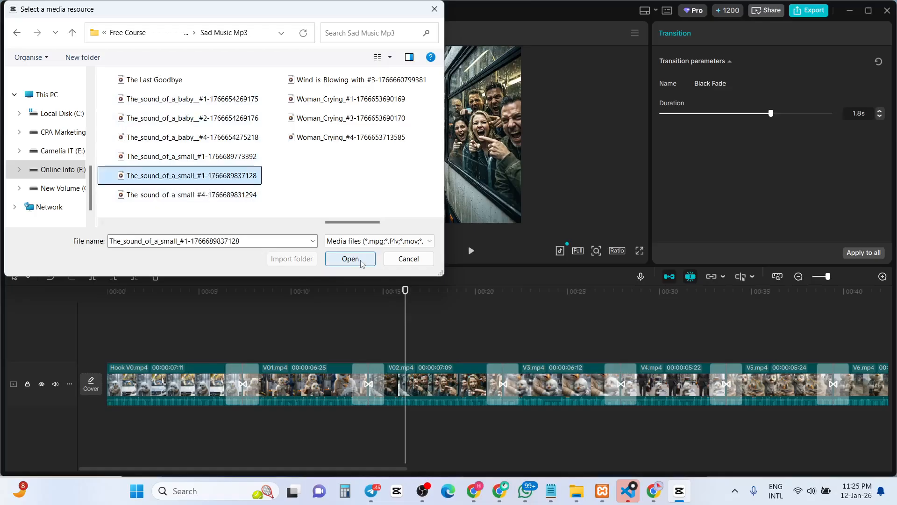
pyautogui.click(352, 259)
# Step: Preview the imported The_sound_of_a_small audio, stop playback, and delete the clip from the project media
pyautogui.moveTo(197, 168)
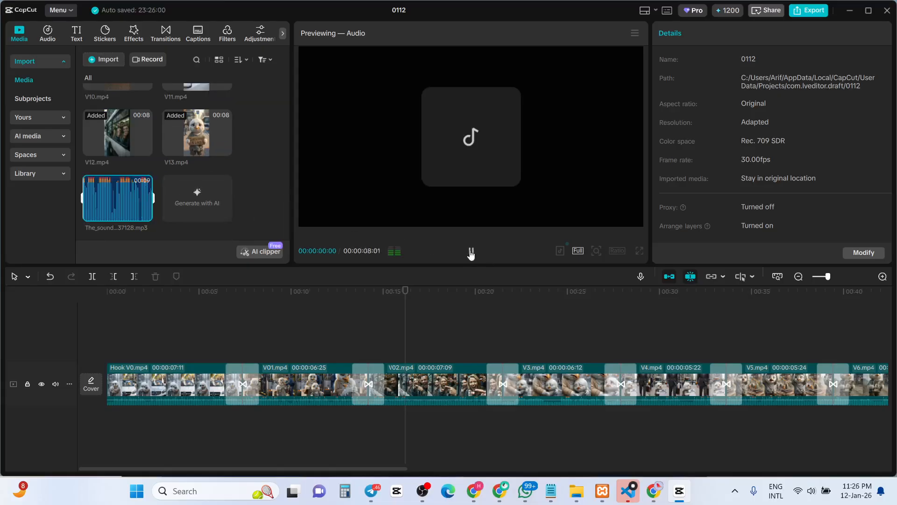
pyautogui.click(471, 254)
pyautogui.moveTo(133, 197)
pyautogui.press('Delete')
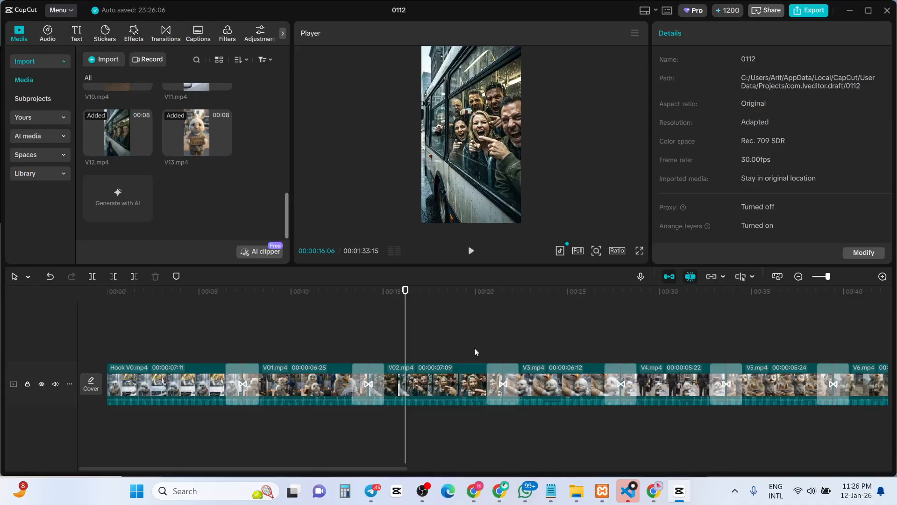
# Step: Switch to File Explorer and browse to the Sad Music Mp3 folder inside the Free Course folder on drive F
pyautogui.click(577, 490)
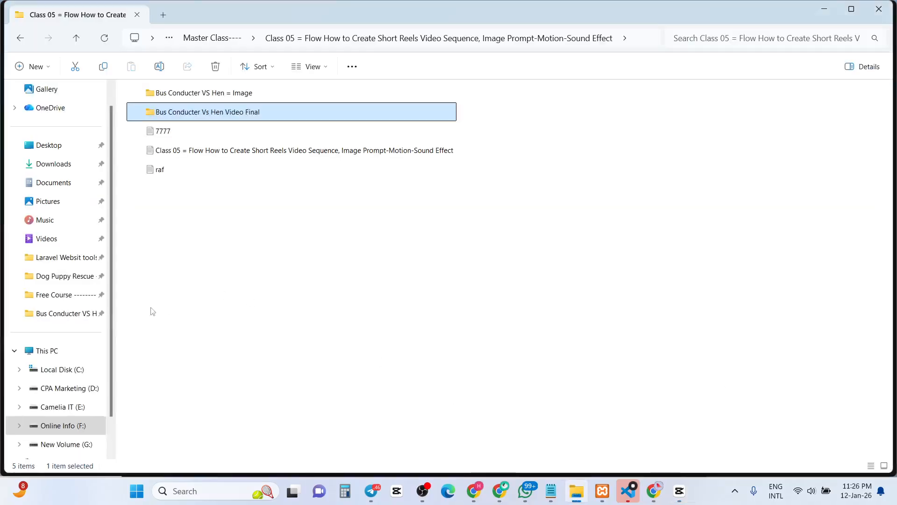
pyautogui.click(71, 425)
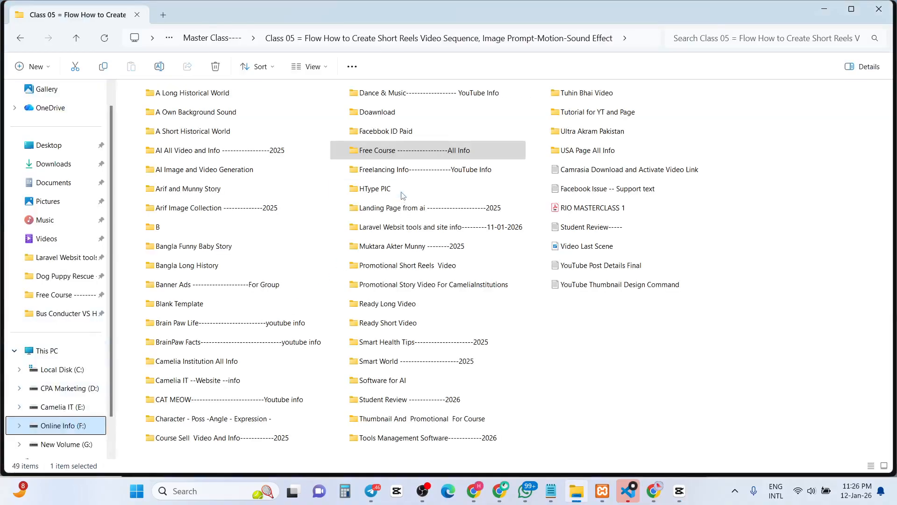
pyautogui.click(389, 156)
pyautogui.doubleClick(389, 156)
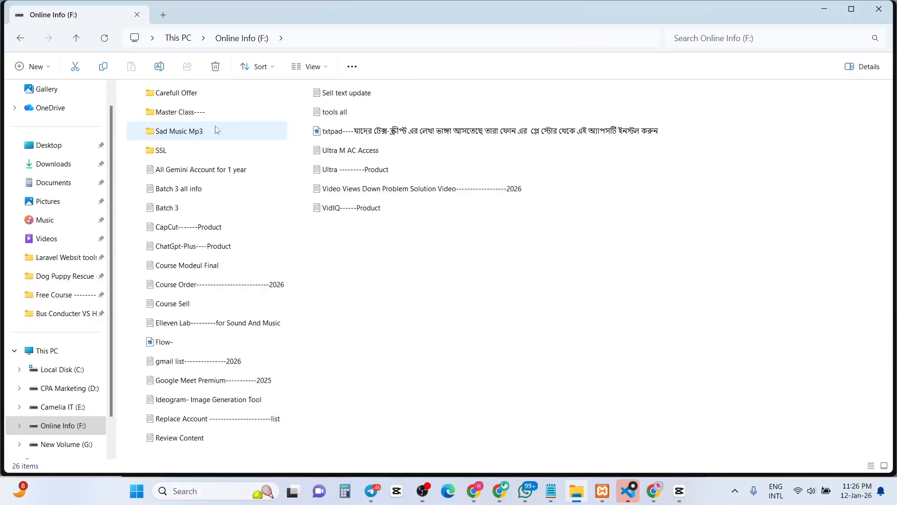
pyautogui.doubleClick(185, 117)
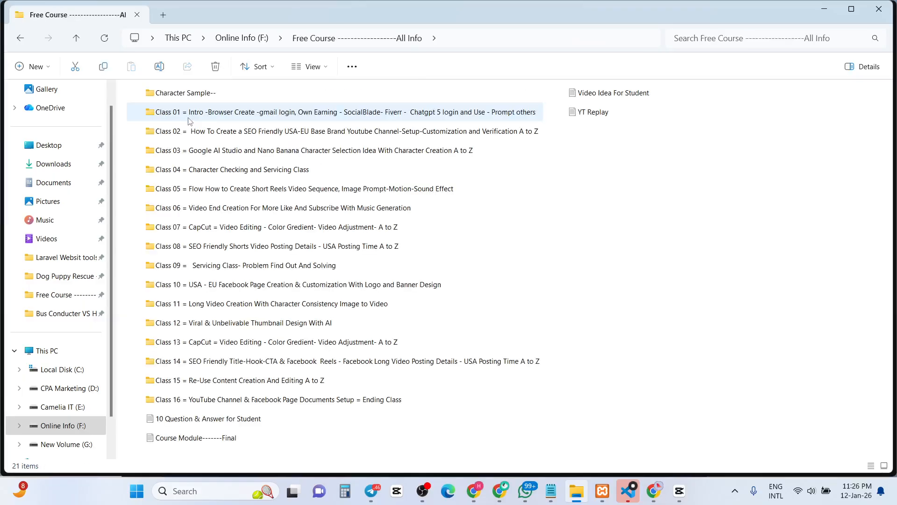
pyautogui.click(77, 38)
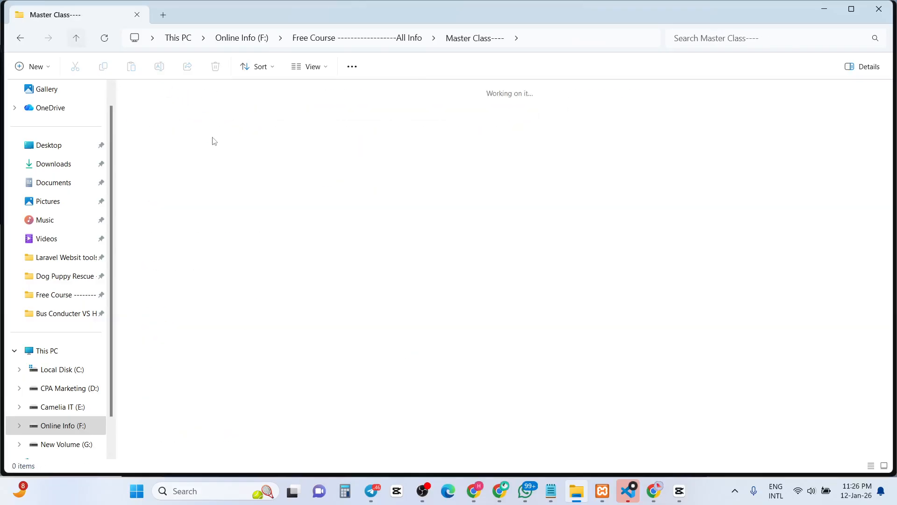
pyautogui.doubleClick(197, 133)
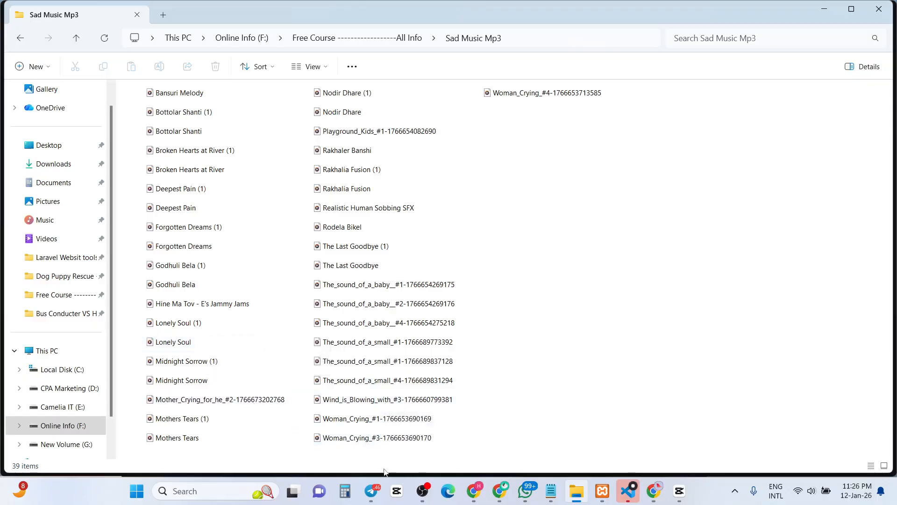
# Step: Switch to Telegram and look back through the posts in the Batch 09-10-11 course channel
pyautogui.click(376, 491)
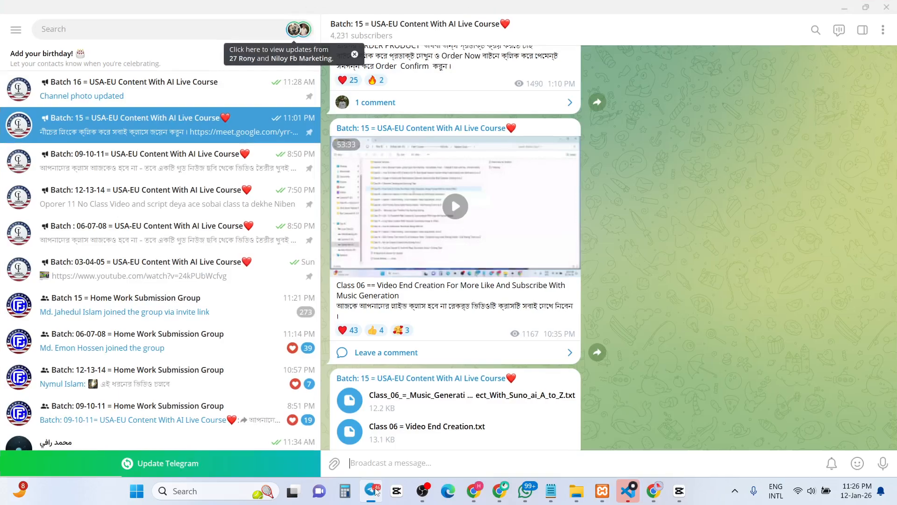
pyautogui.click(106, 162)
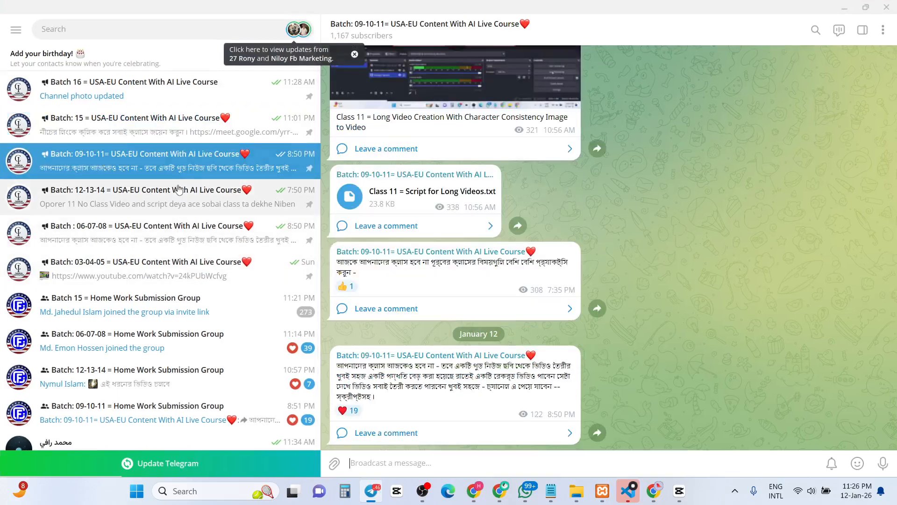
pyautogui.scroll(15, 461, 276)
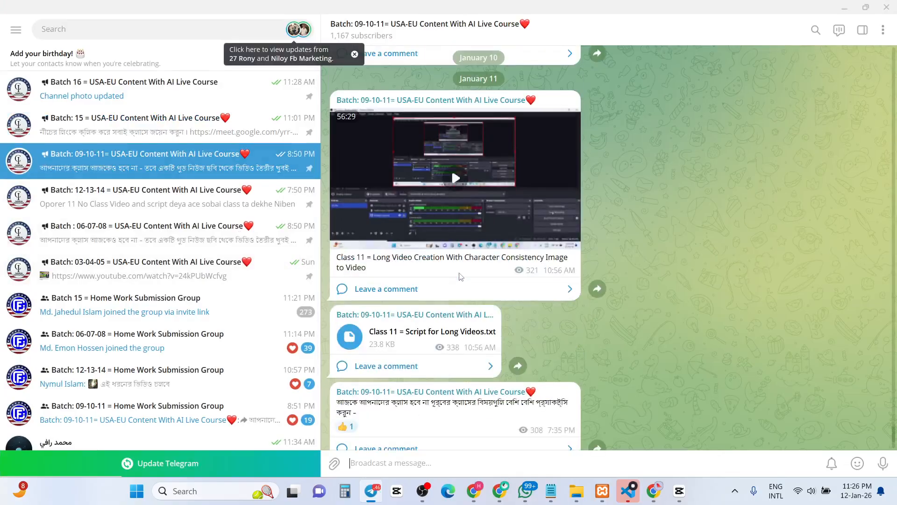
pyautogui.scroll(10, 461, 276)
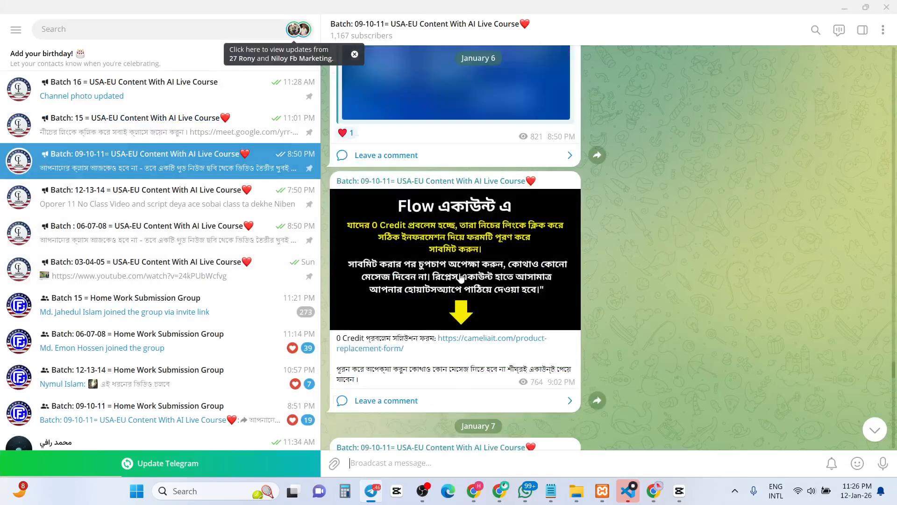
# Step: Look back through the Batch 06-07-08 channel's class posts to the earliest classes, reopen the Batch 15 channel, and return to File Explorer
pyautogui.click(128, 234)
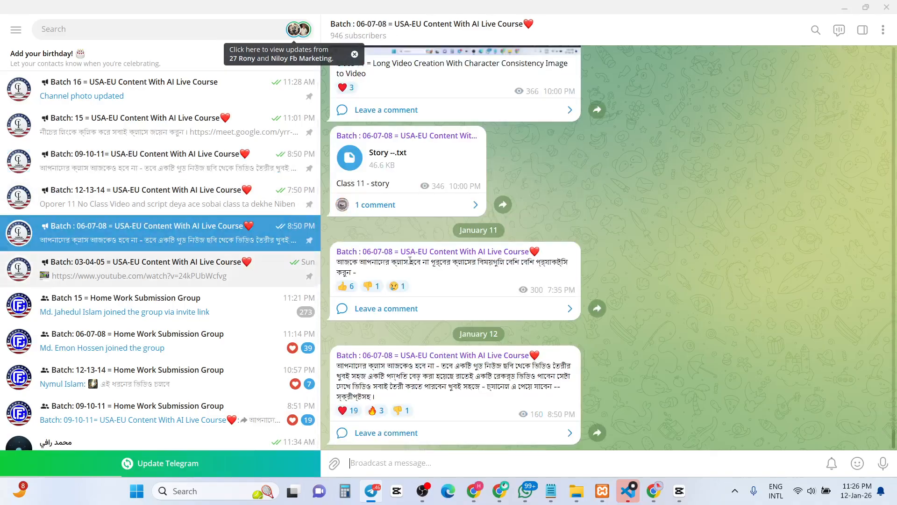
pyautogui.scroll(10, 437, 260)
pyautogui.scroll(12, 437, 260)
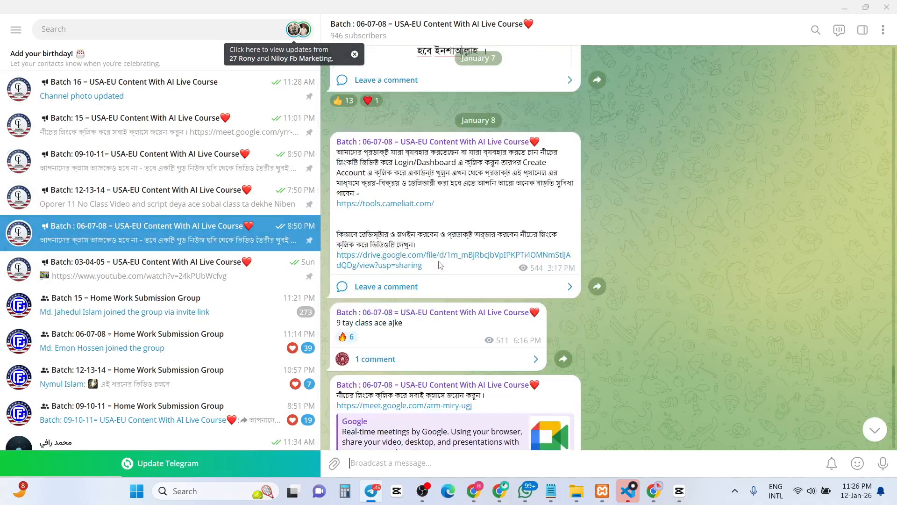
pyautogui.scroll(10, 440, 265)
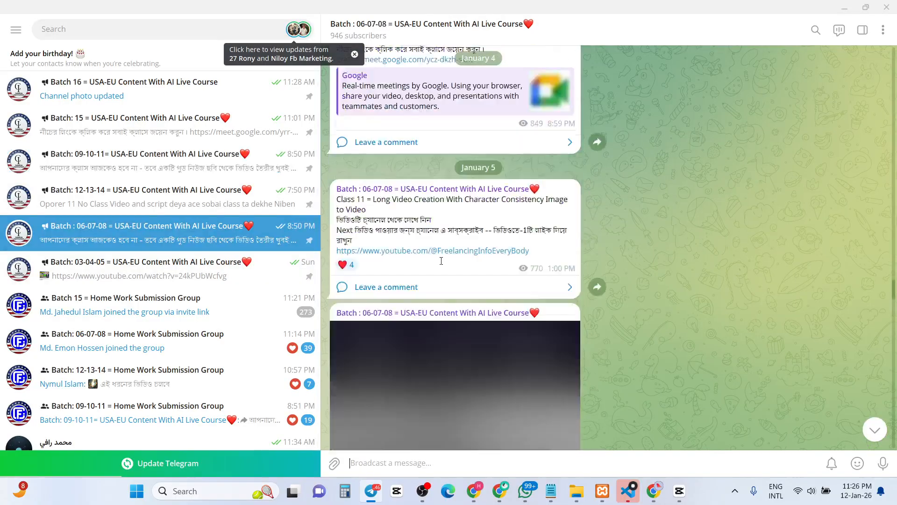
pyautogui.scroll(10, 443, 252)
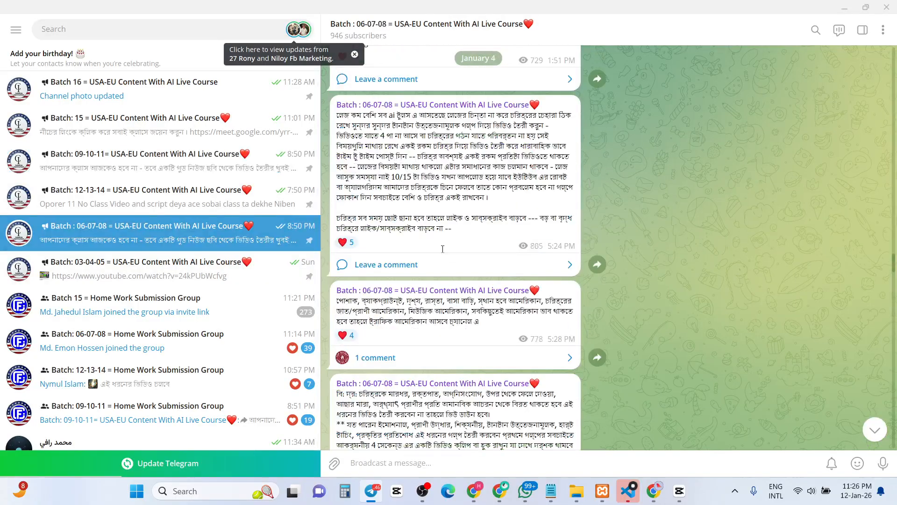
pyautogui.scroll(10, 445, 252)
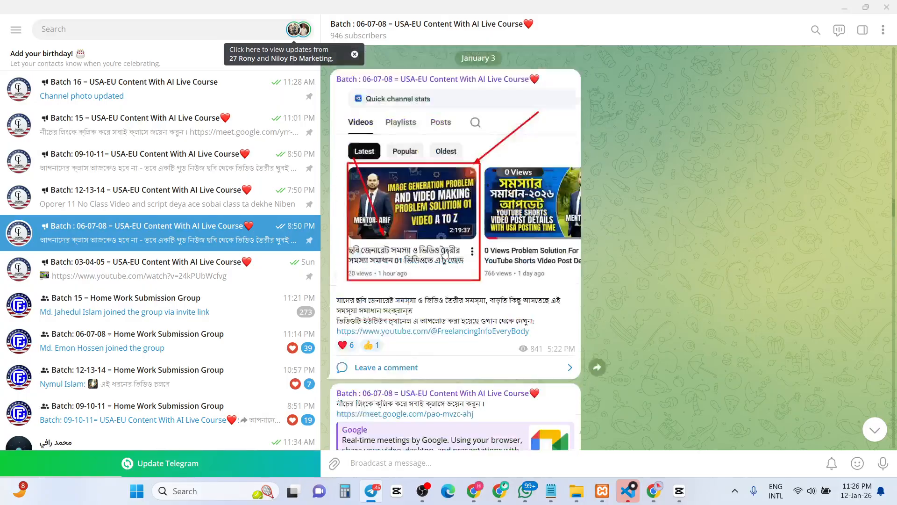
pyautogui.scroll(10, 446, 252)
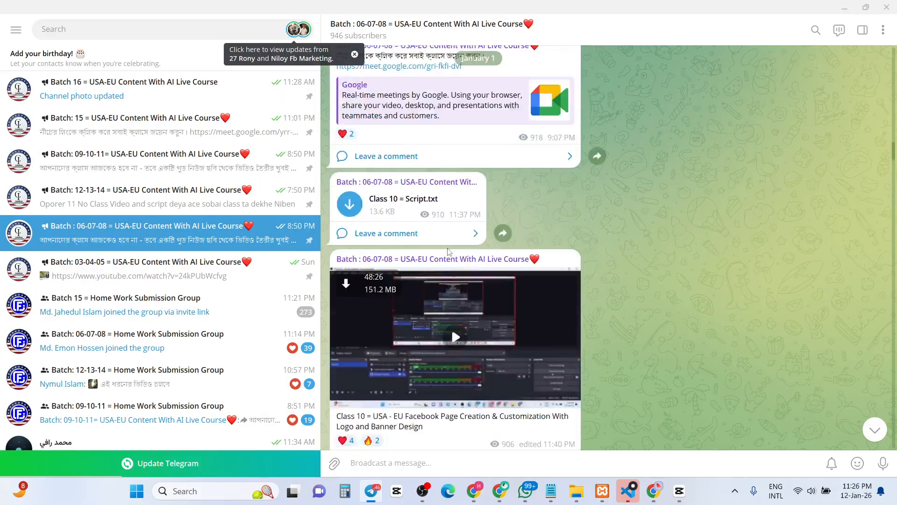
pyautogui.scroll(10, 448, 253)
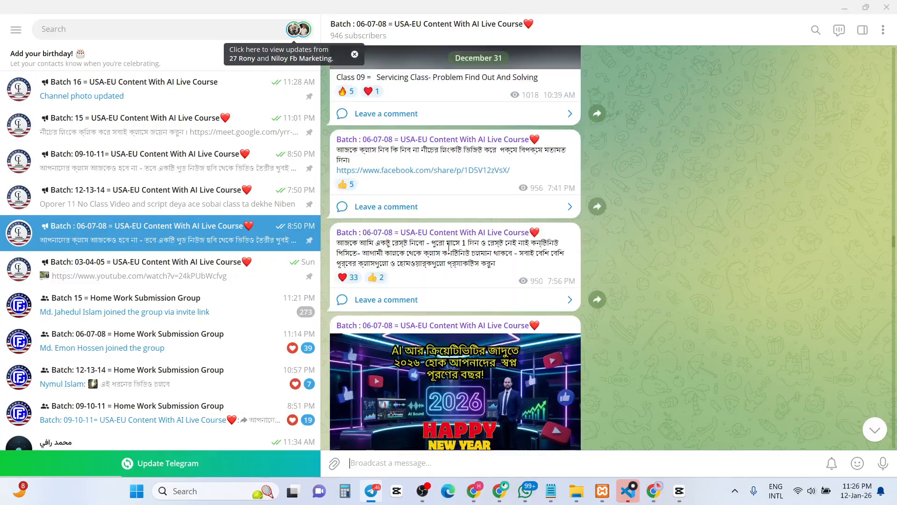
pyautogui.scroll(10, 449, 252)
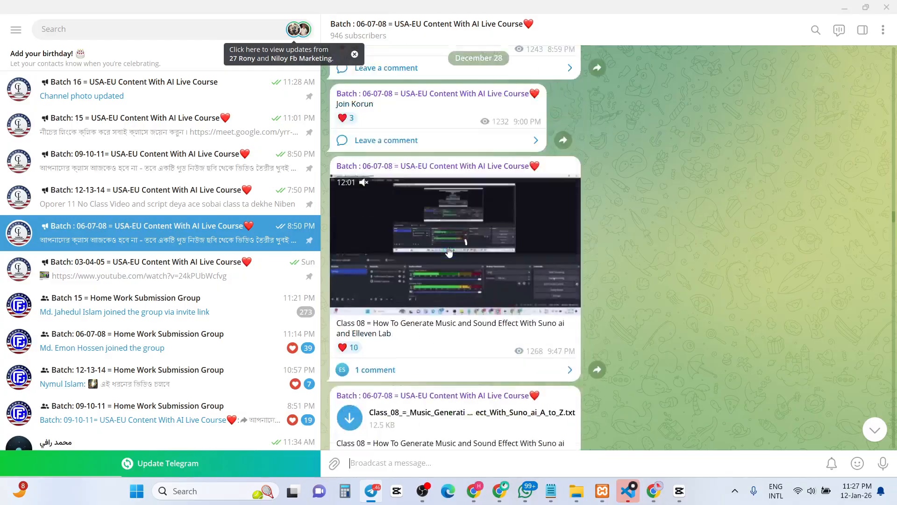
pyautogui.scroll(10, 449, 253)
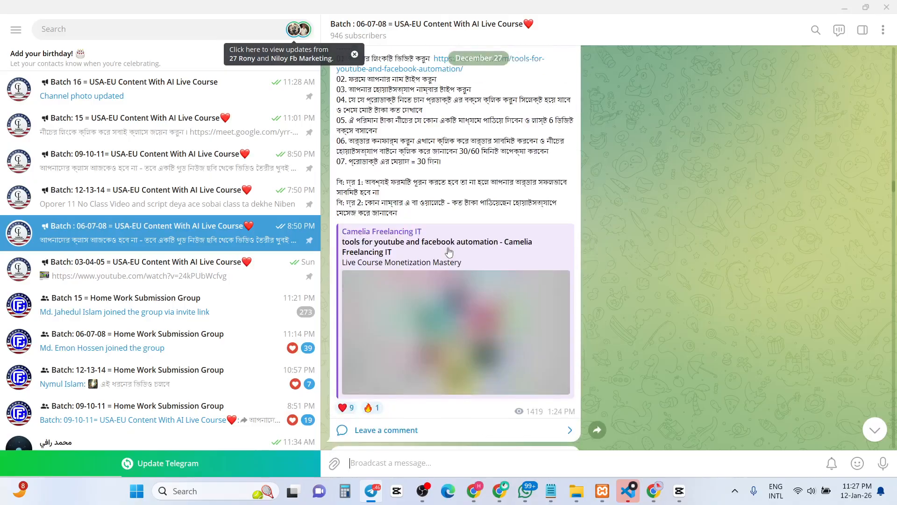
pyautogui.scroll(10, 448, 252)
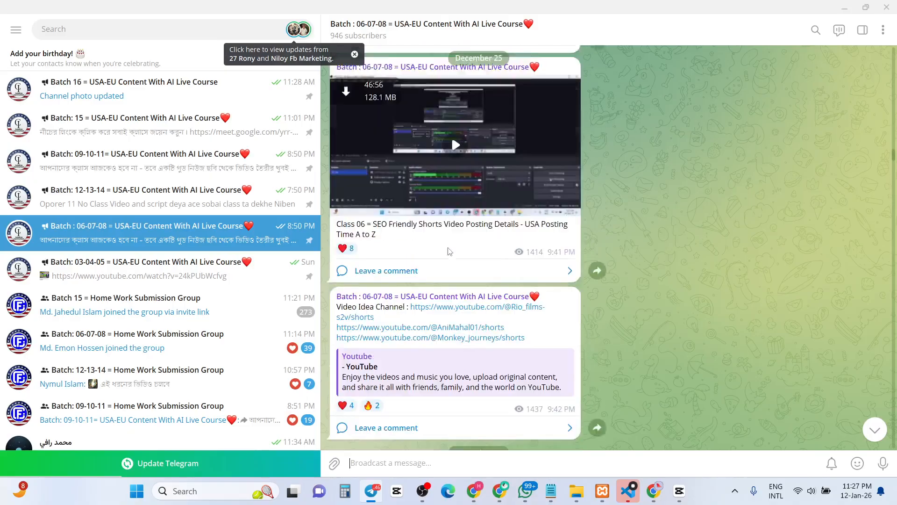
pyautogui.scroll(10, 448, 251)
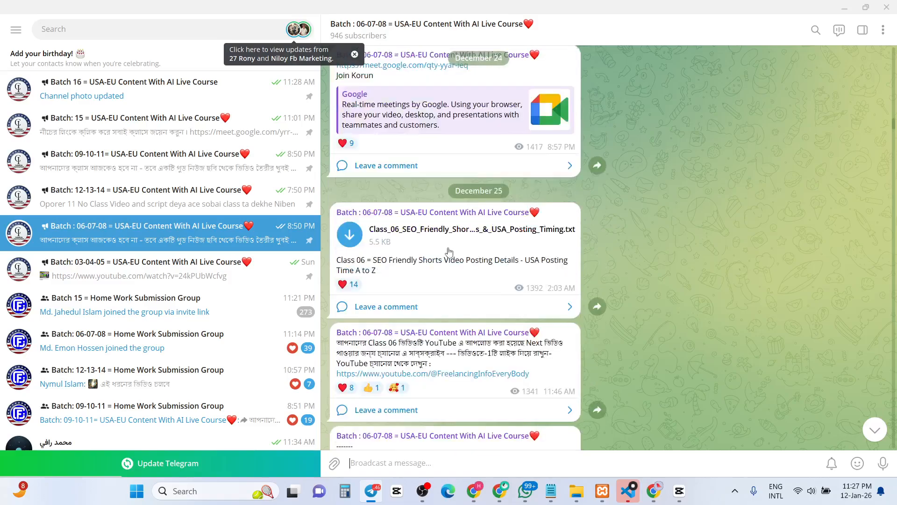
pyautogui.scroll(10, 448, 252)
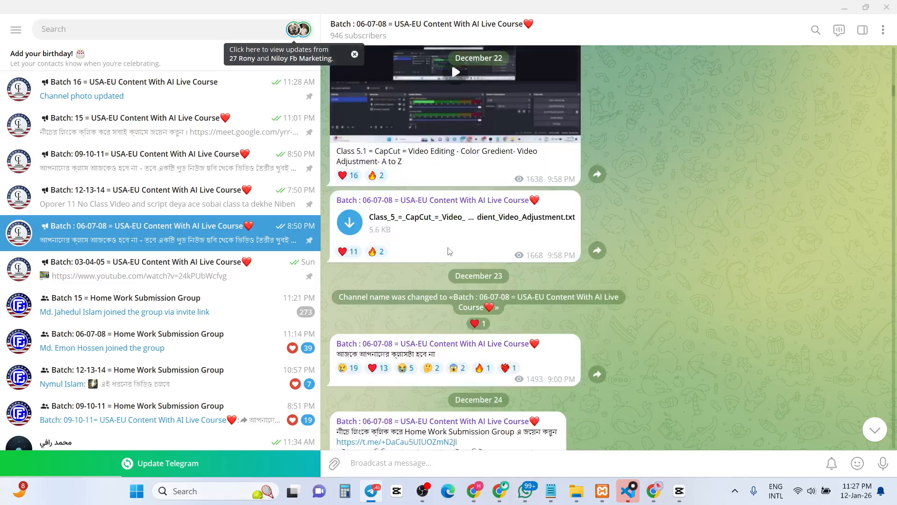
pyautogui.scroll(10, 449, 252)
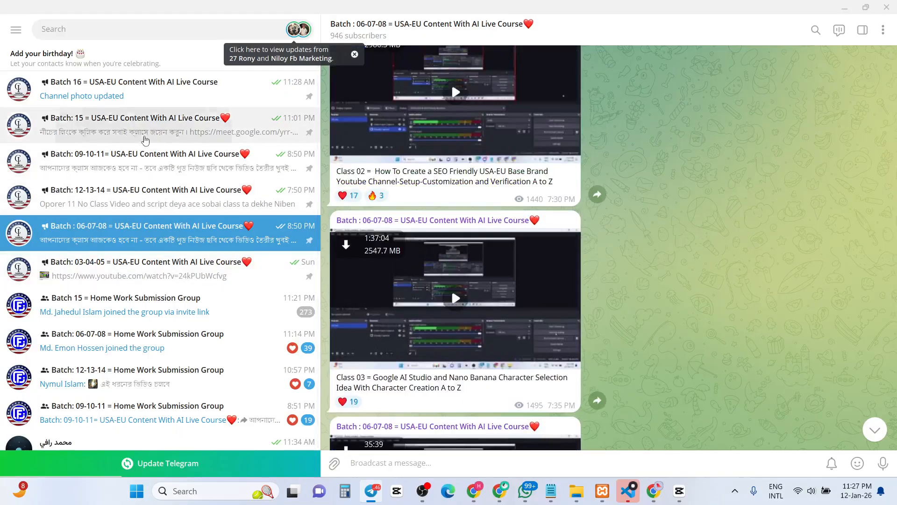
pyautogui.click(144, 140)
pyautogui.click(844, 7)
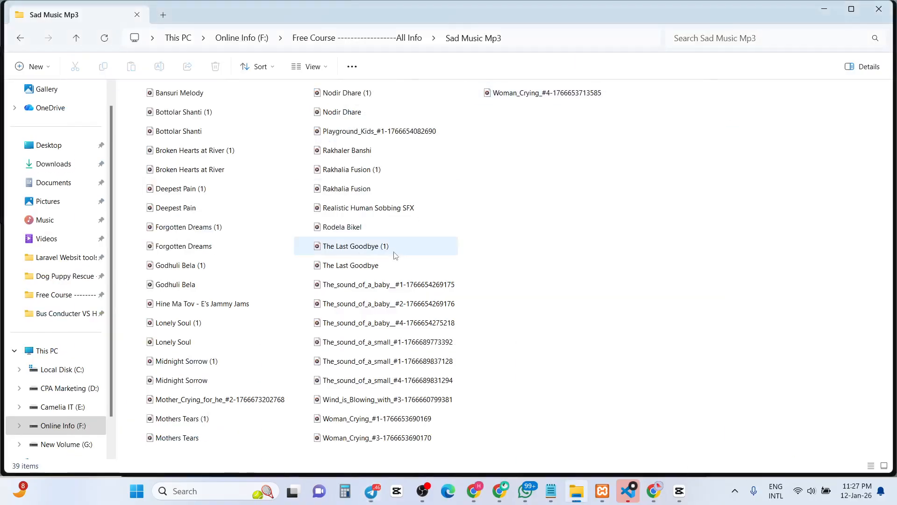
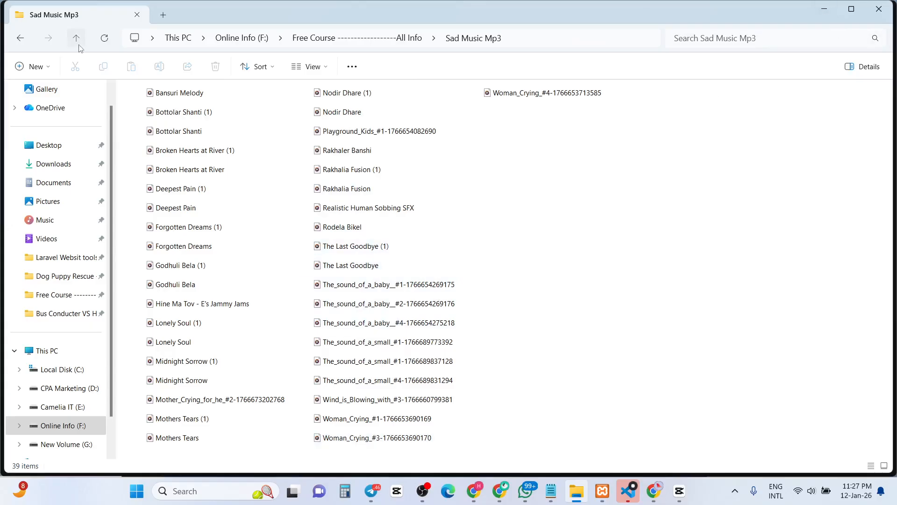
# Step: Go back up to the Free Course folder, and minimize File Explorer and CapCut to show the desktop
pyautogui.click(76, 38)
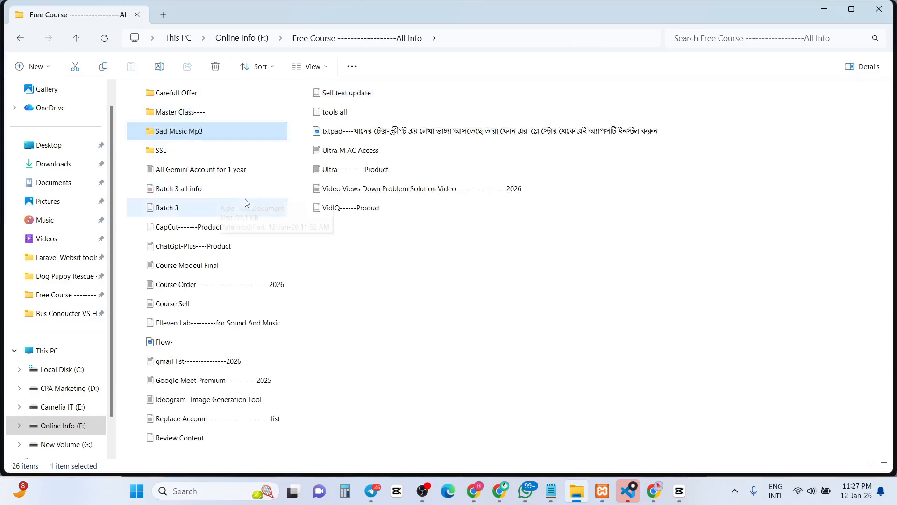
pyautogui.click(832, 9)
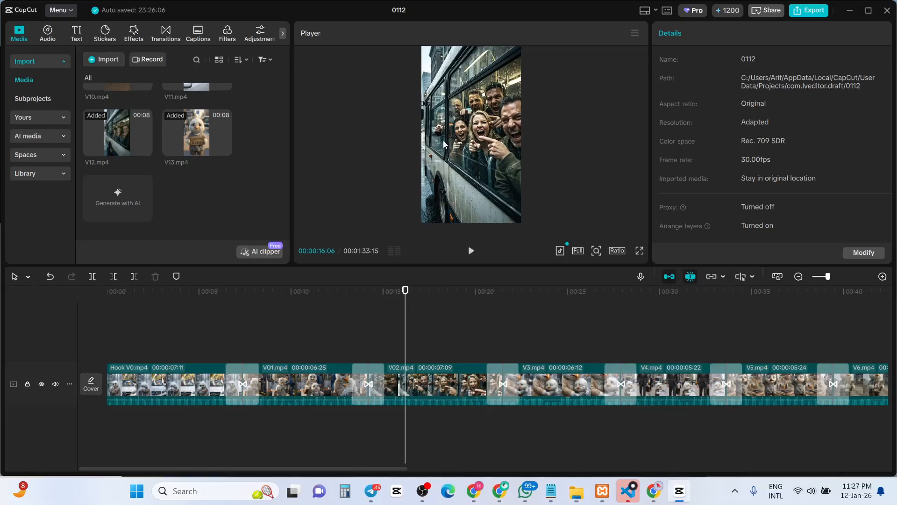
pyautogui.click(849, 11)
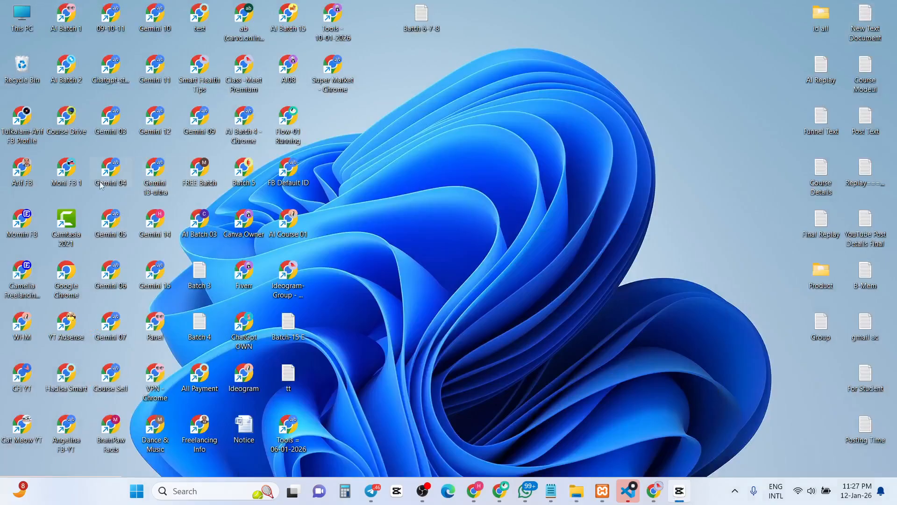
# Step: Open the Course Drive Chrome profile, load the bookmarked ElevenLabs Sound Effects page, and dismiss the credit upgrade offer
pyautogui.doubleClick(74, 120)
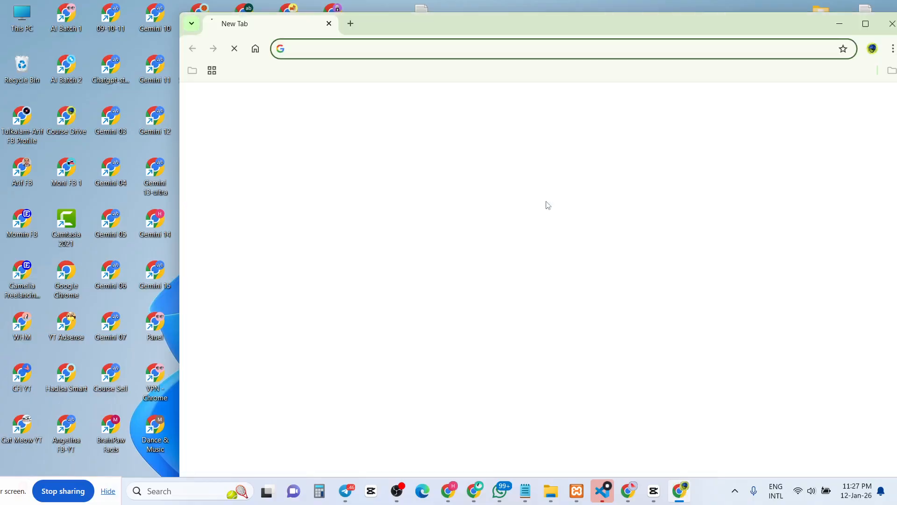
pyautogui.click(866, 23)
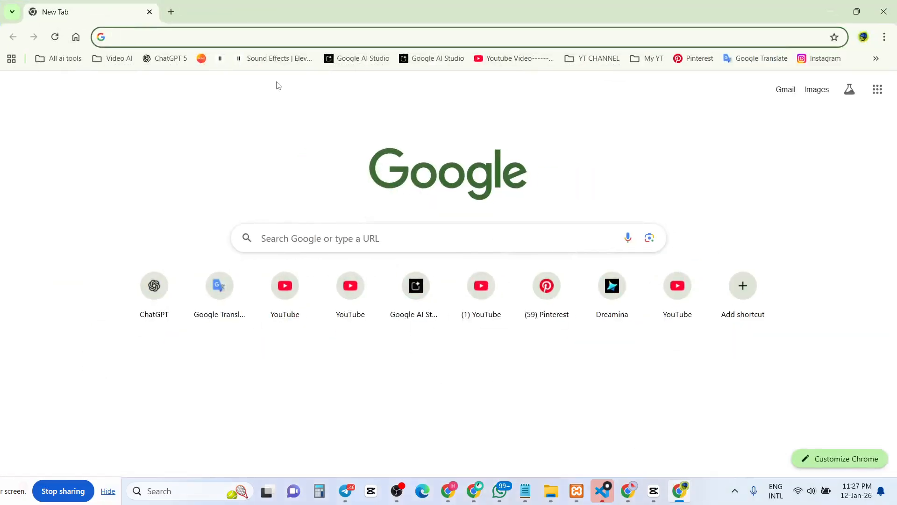
pyautogui.click(277, 59)
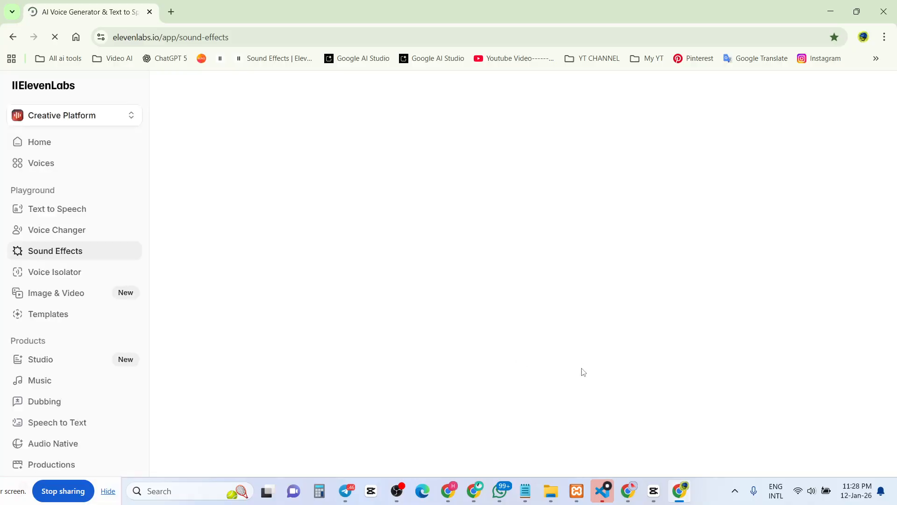
pyautogui.click(603, 489)
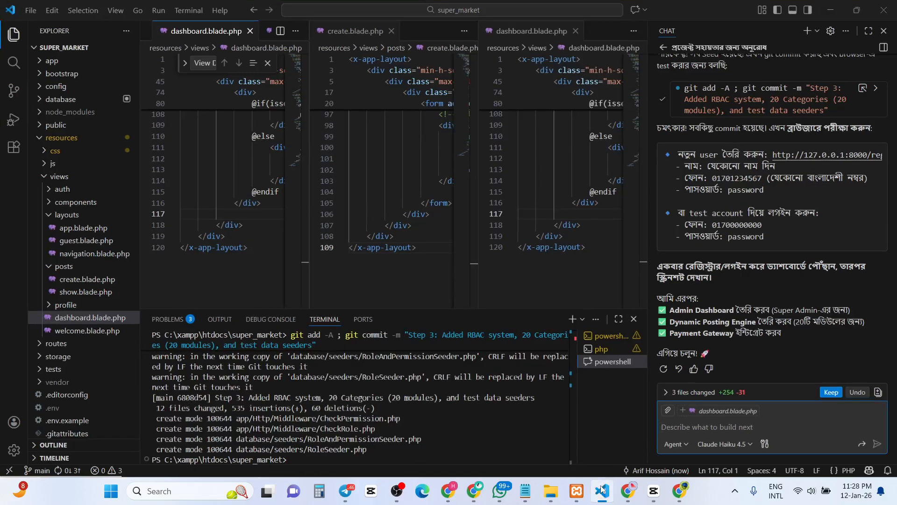
pyautogui.click(602, 490)
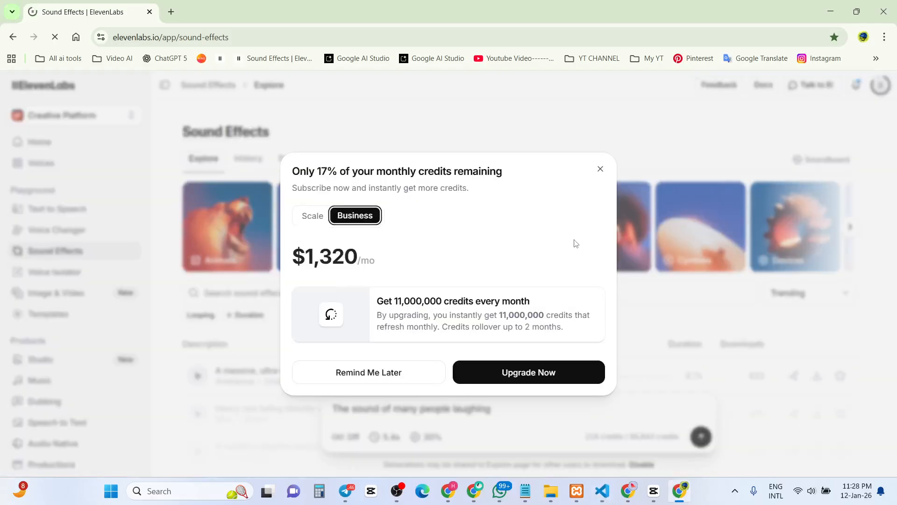
pyautogui.click(601, 171)
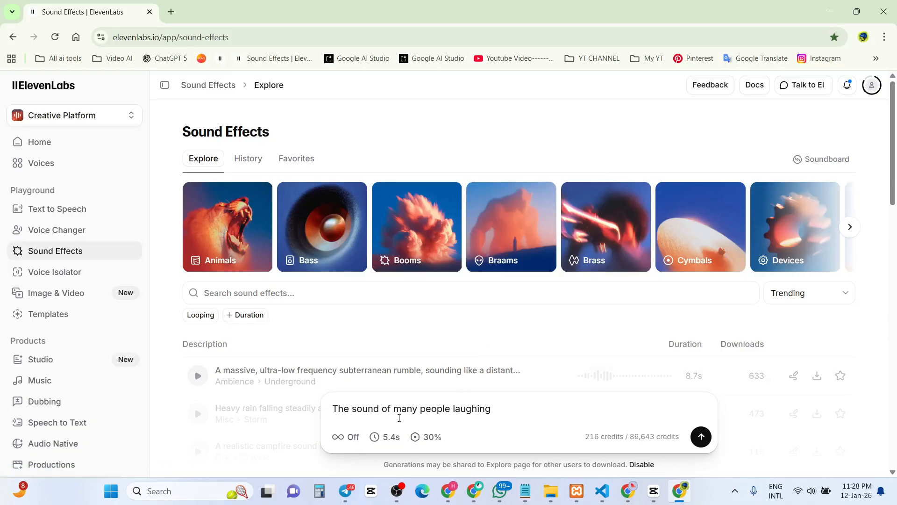
# Step: Copy the prompt "The sound of many people laughing" and translate it from English to Bengali in Google Translate in a new tab
pyautogui.moveTo(490, 408); pyautogui.dragTo(332, 408)
pyautogui.hotkey('ctrl', 'c')
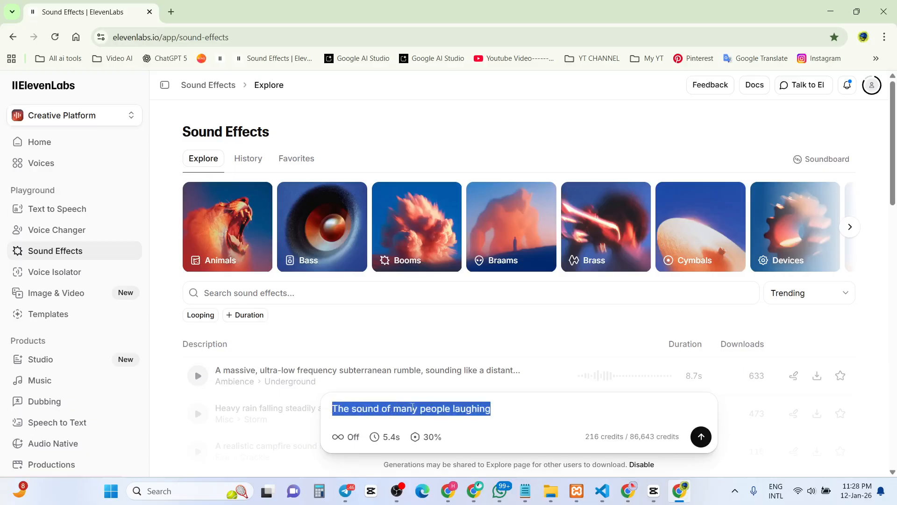
pyautogui.hotkey('ctrl', 't')
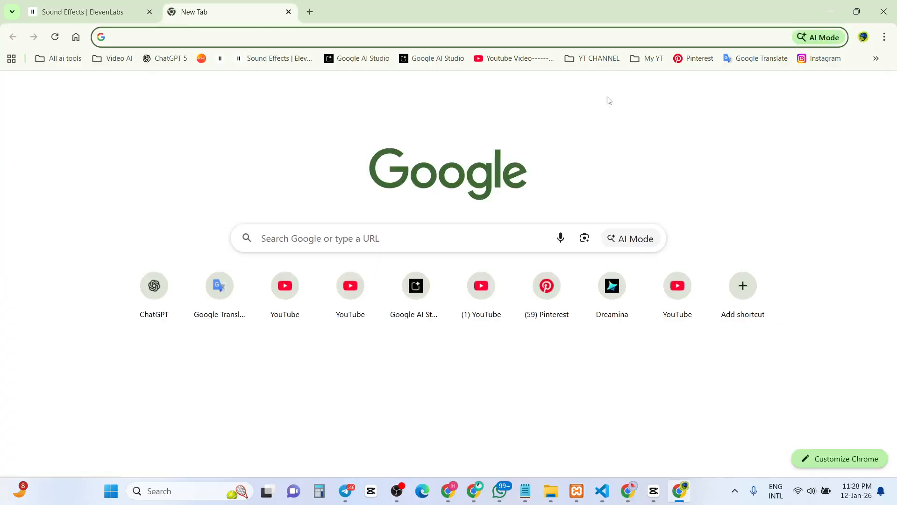
pyautogui.click(756, 58)
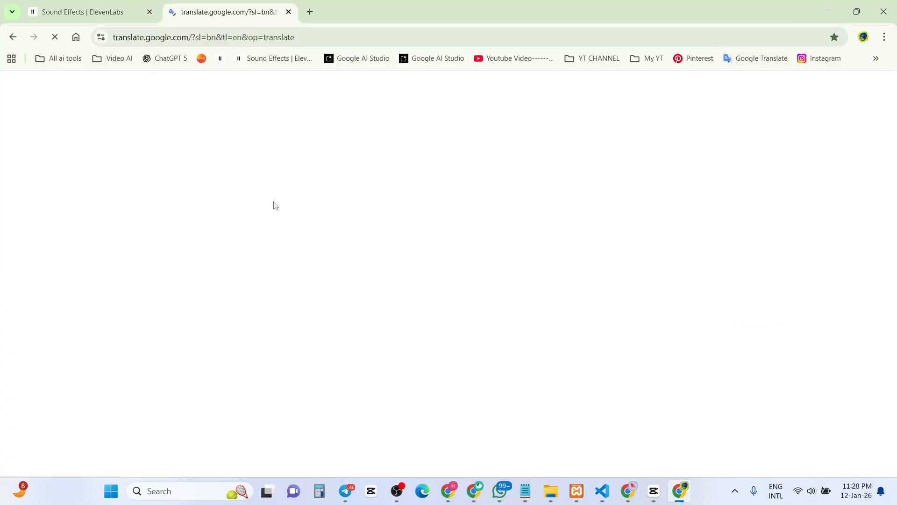
pyautogui.hotkey('ctrl', 'v')
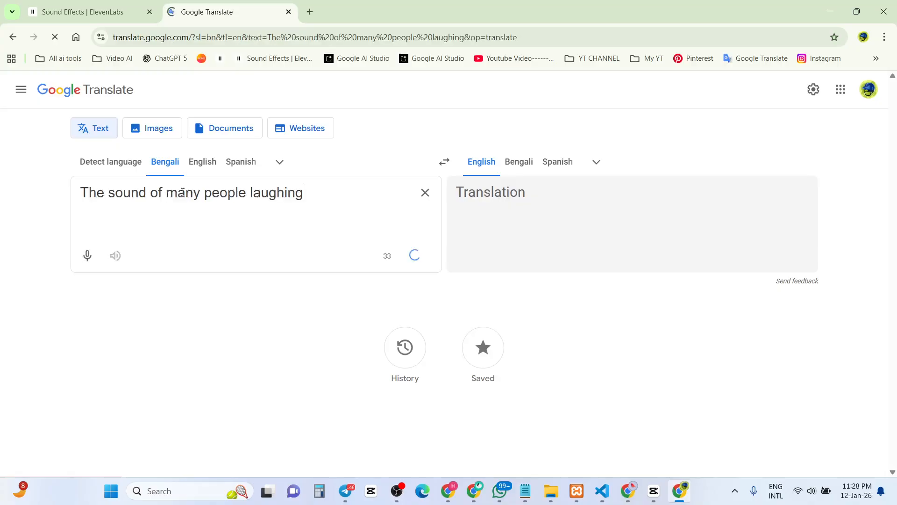
pyautogui.click(211, 164)
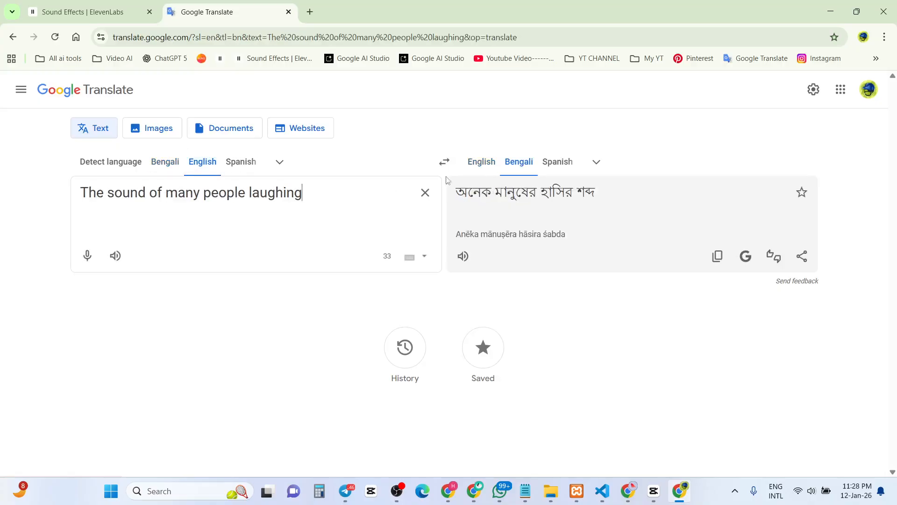
# Step: Swap the translation direction to Bengali to English, copy the English result, and return to the prompt on ElevenLabs Sound Effects
pyautogui.click(444, 162)
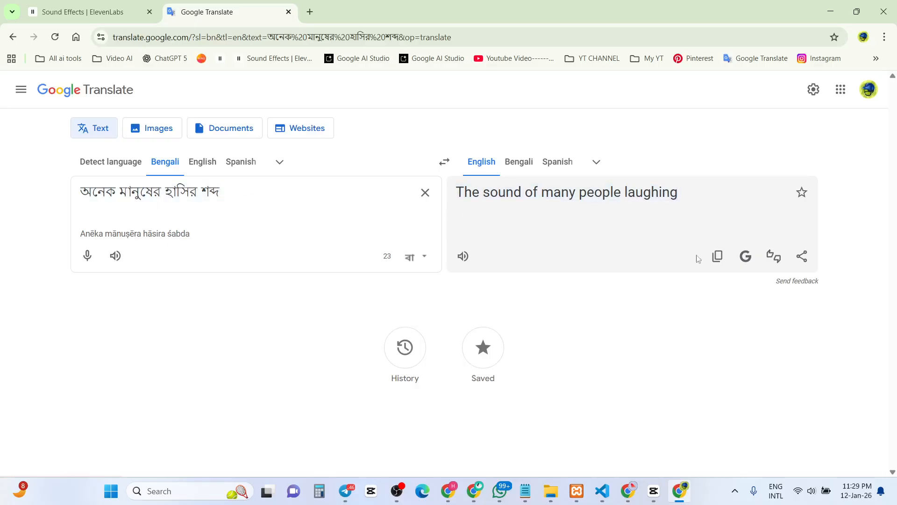
pyautogui.click(717, 256)
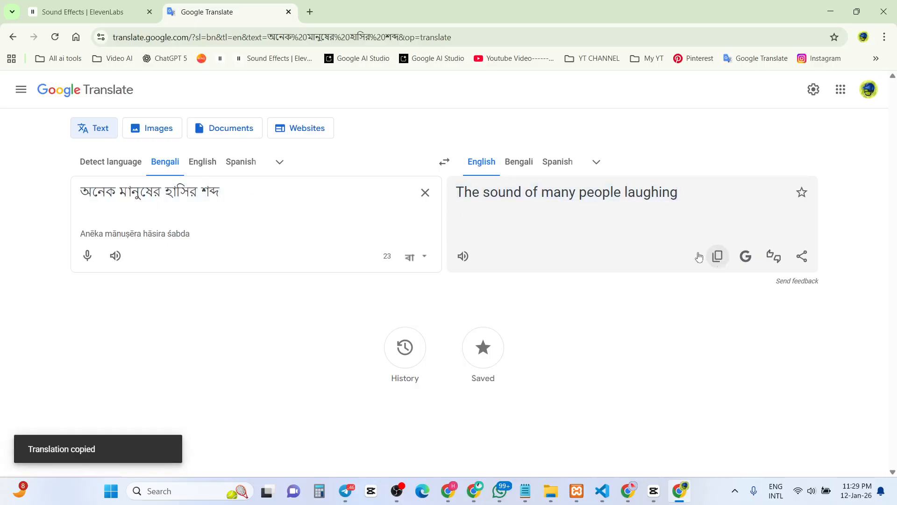
pyautogui.click(86, 13)
pyautogui.hotkey('ctrl', 'a')
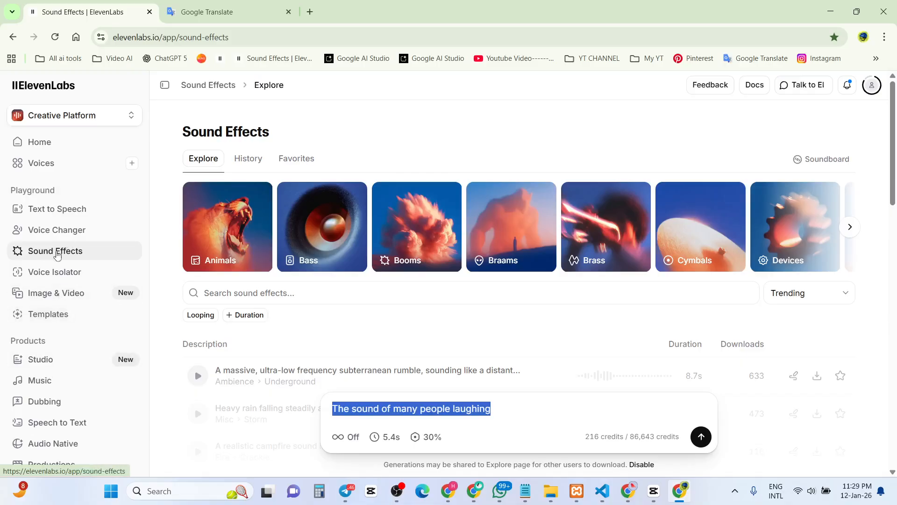
pyautogui.click(67, 252)
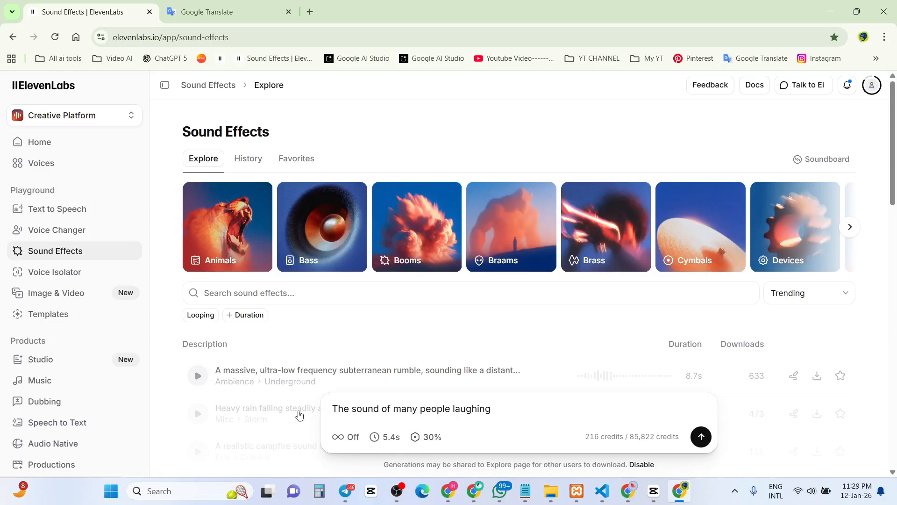
pyautogui.hotkey('ctrl', 'a')
pyautogui.click(406, 426)
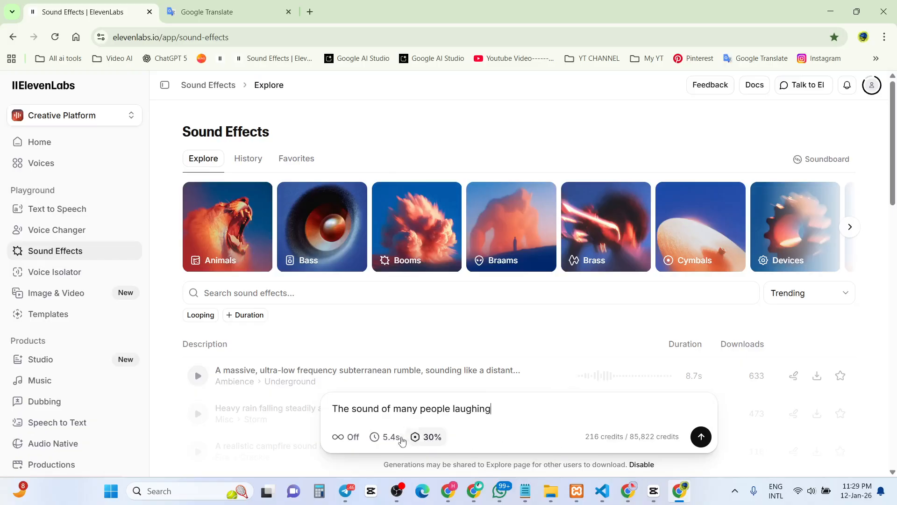
# Step: Try a 30-second duration, set it back to 5.4 seconds, and generate "The sound of many people laughing"
pyautogui.click(391, 437)
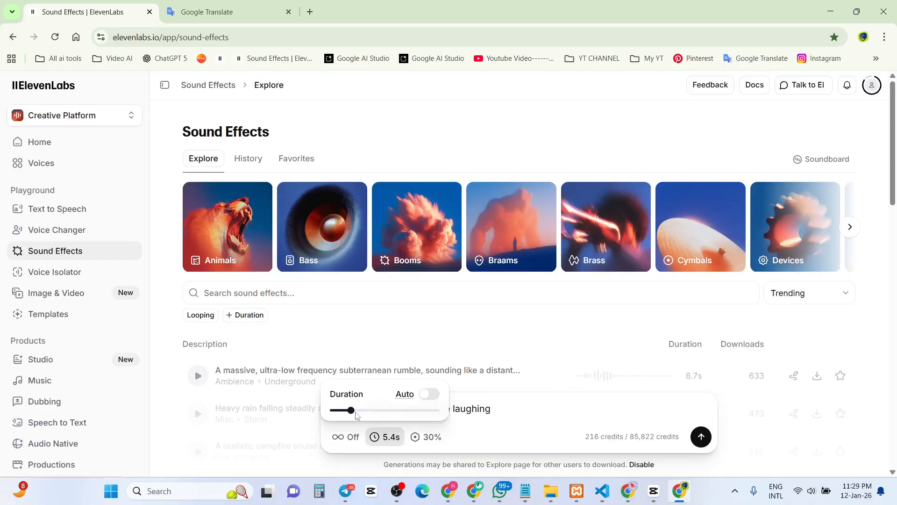
pyautogui.moveTo(355, 413); pyautogui.dragTo(444, 418)
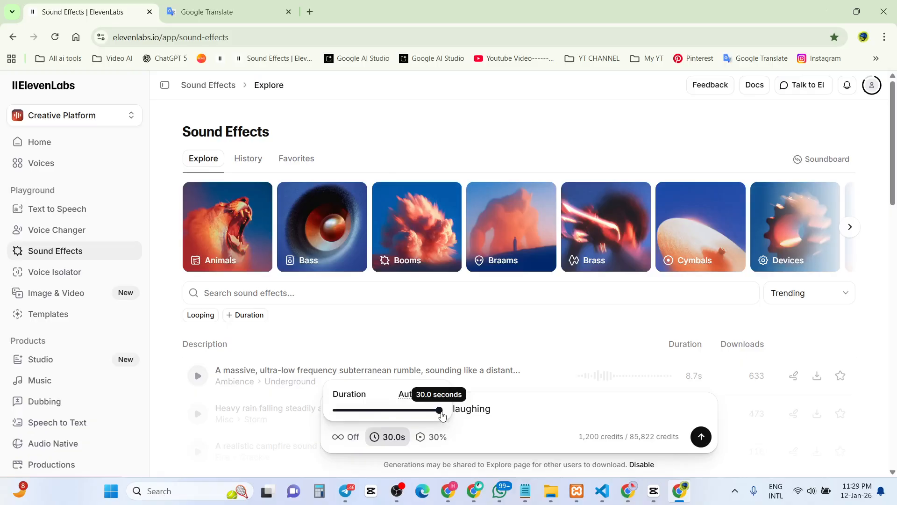
pyautogui.moveTo(439, 414); pyautogui.dragTo(353, 418)
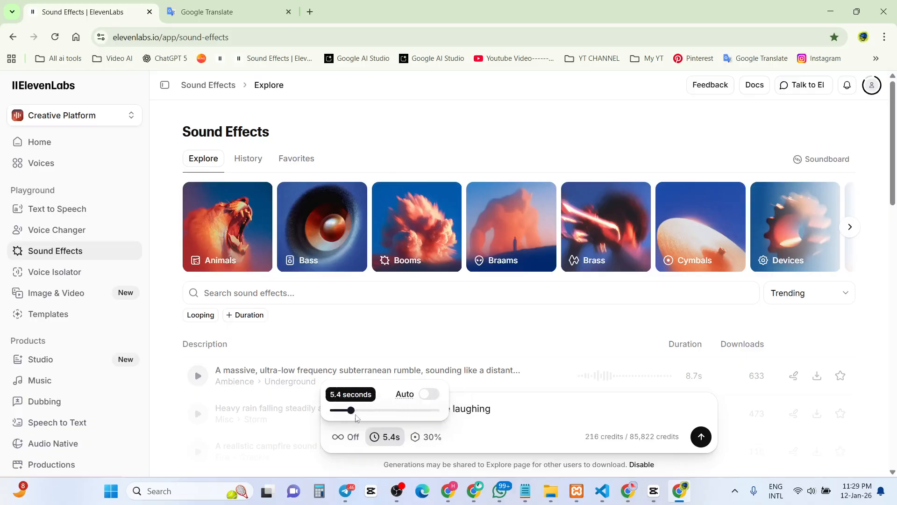
pyautogui.click(518, 411)
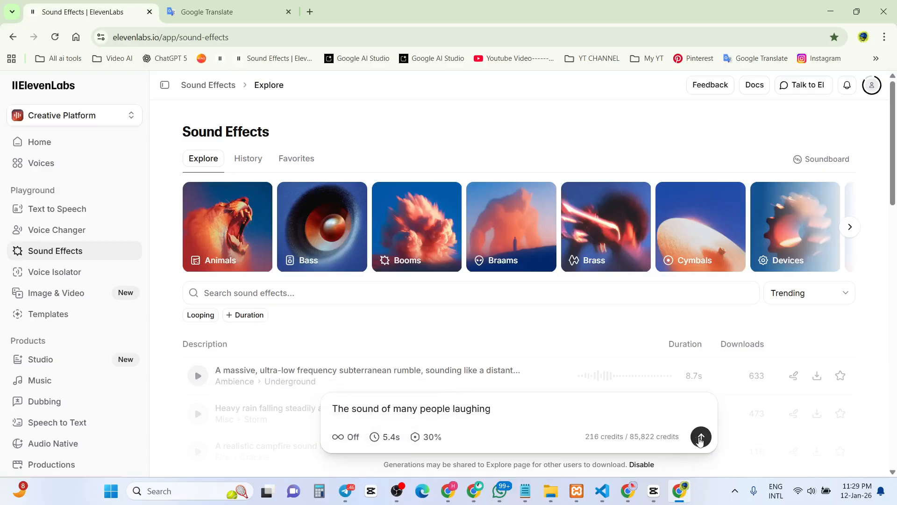
pyautogui.click(700, 437)
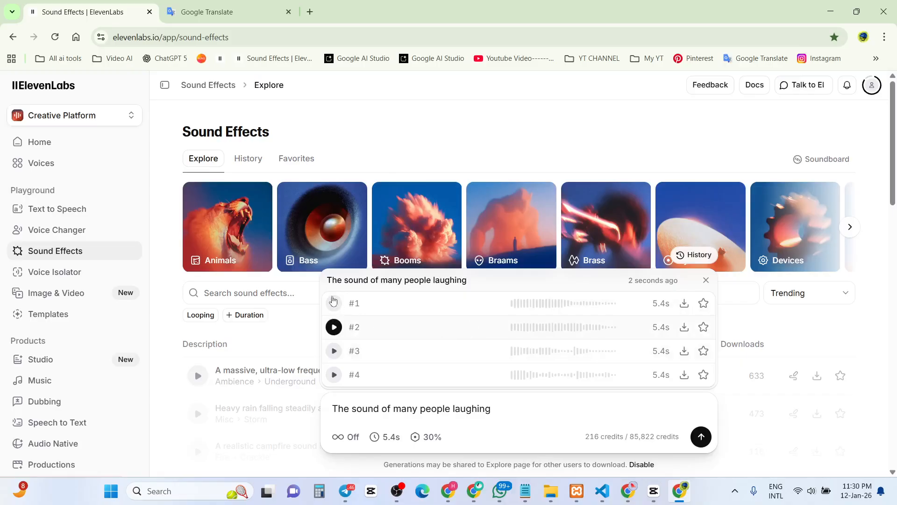
# Step: Preview the first generated laughing sound and download it as an MP3
pyautogui.click(334, 303)
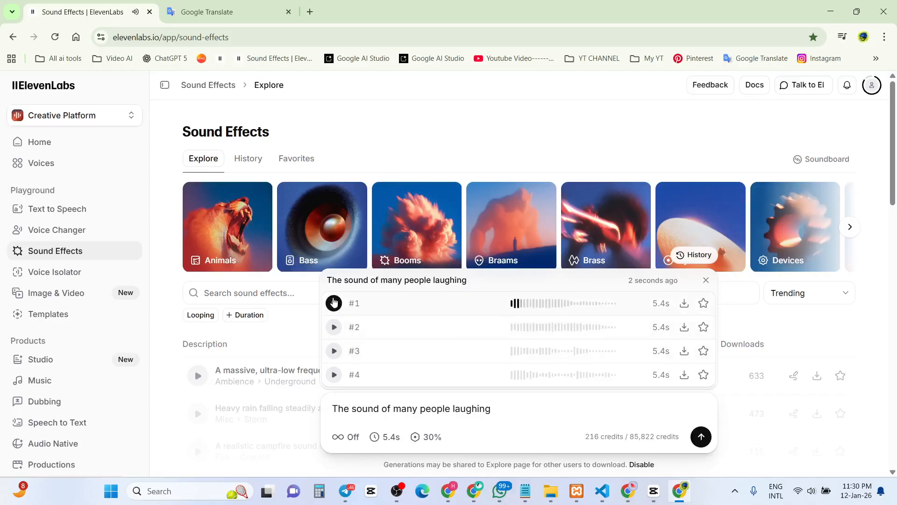
pyautogui.click(334, 303)
pyautogui.click(684, 304)
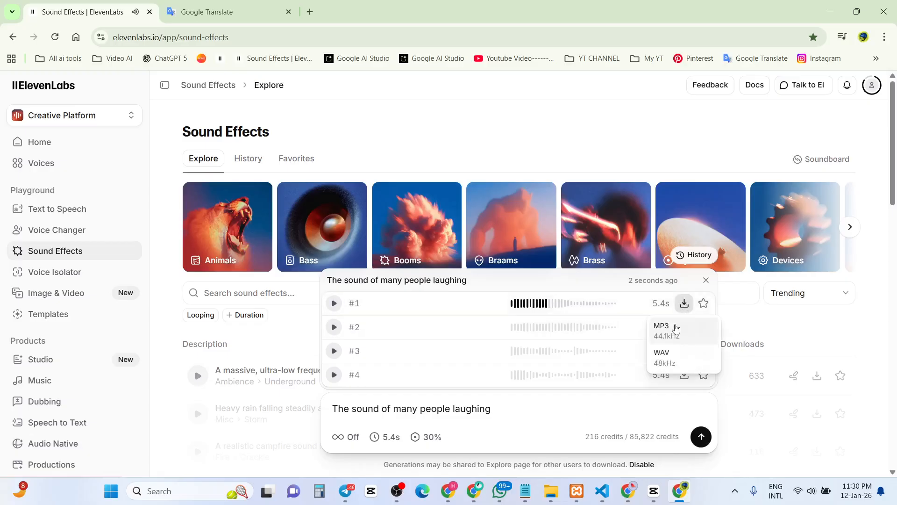
pyautogui.click(675, 328)
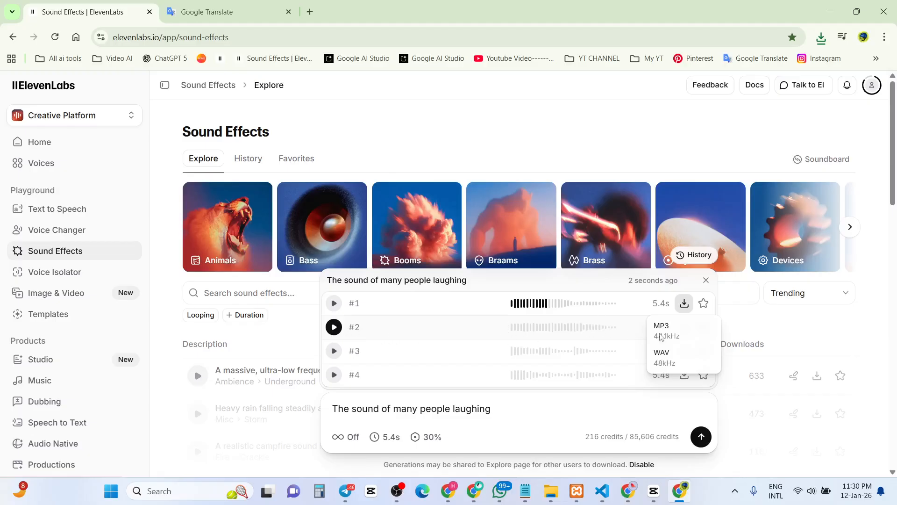
pyautogui.click(557, 411)
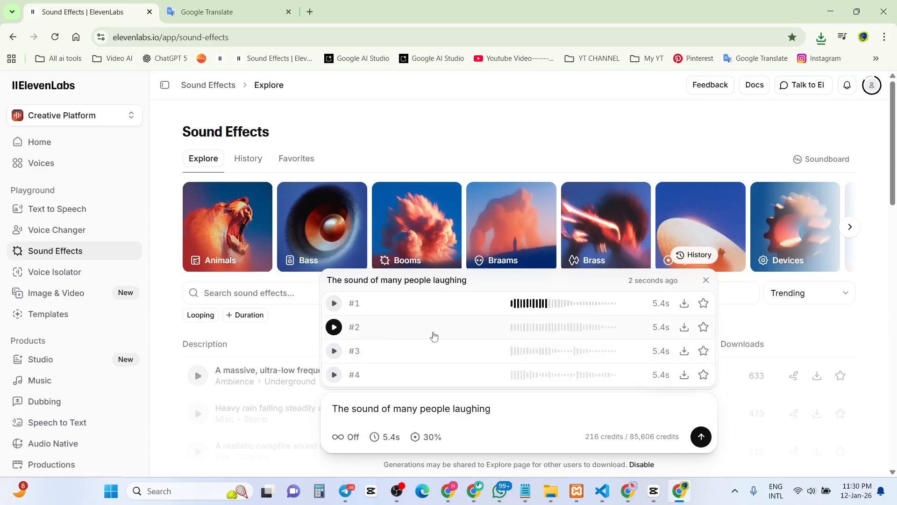
# Step: Download the second, third and fourth generated laughing sounds as MP3 files
pyautogui.click(683, 328)
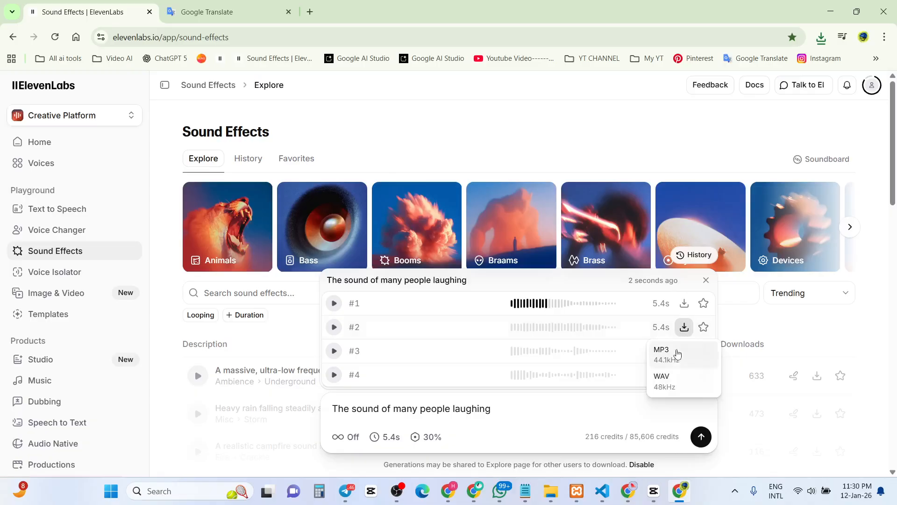
pyautogui.click(673, 354)
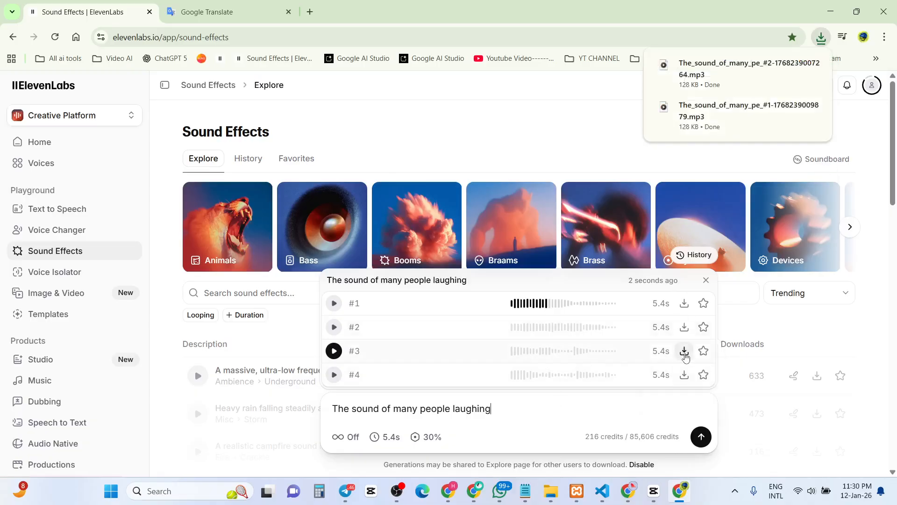
pyautogui.click(685, 351)
pyautogui.click(671, 380)
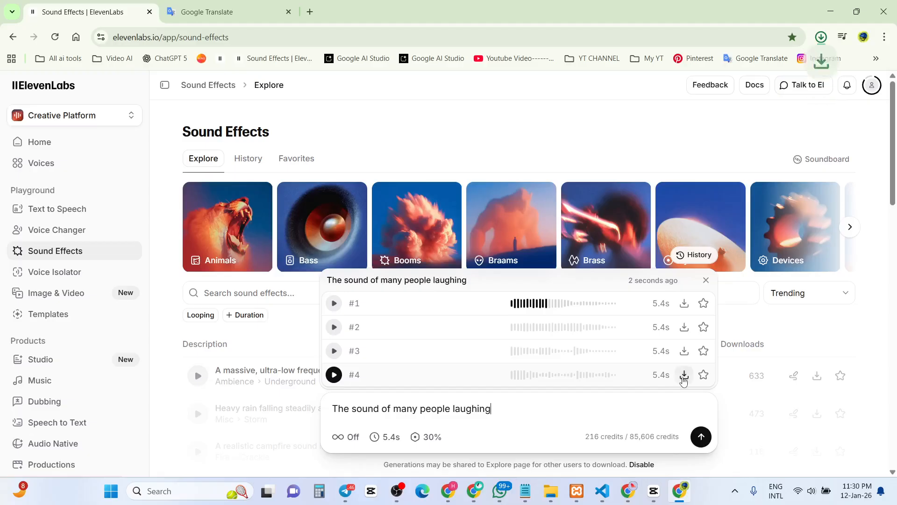
pyautogui.click(684, 376)
pyautogui.click(677, 400)
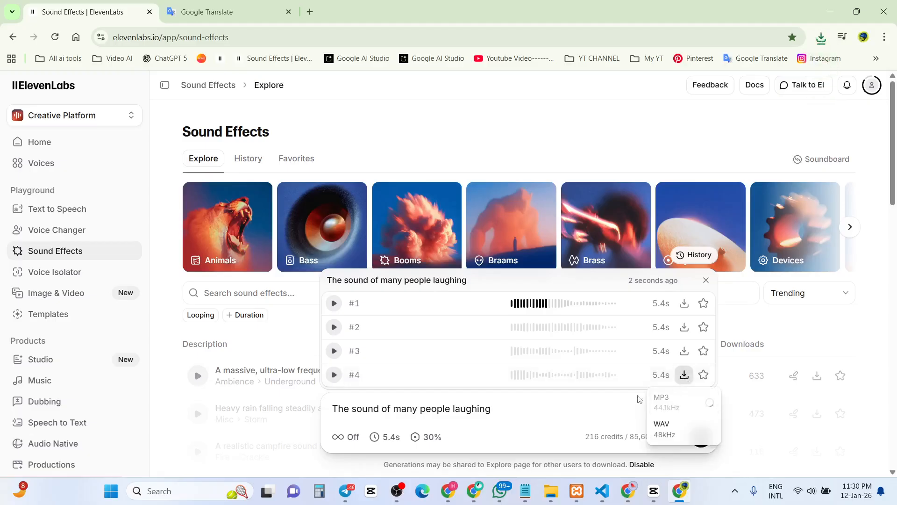
pyautogui.click(654, 491)
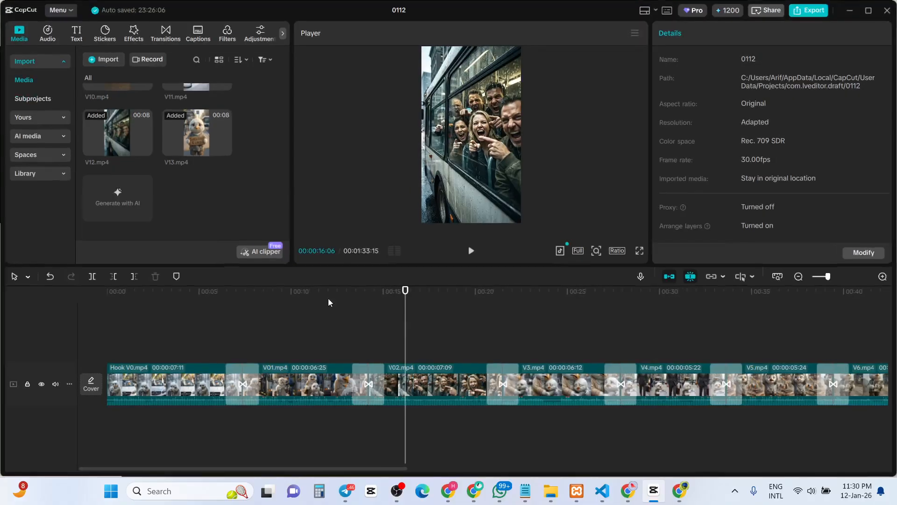
pyautogui.click(110, 64)
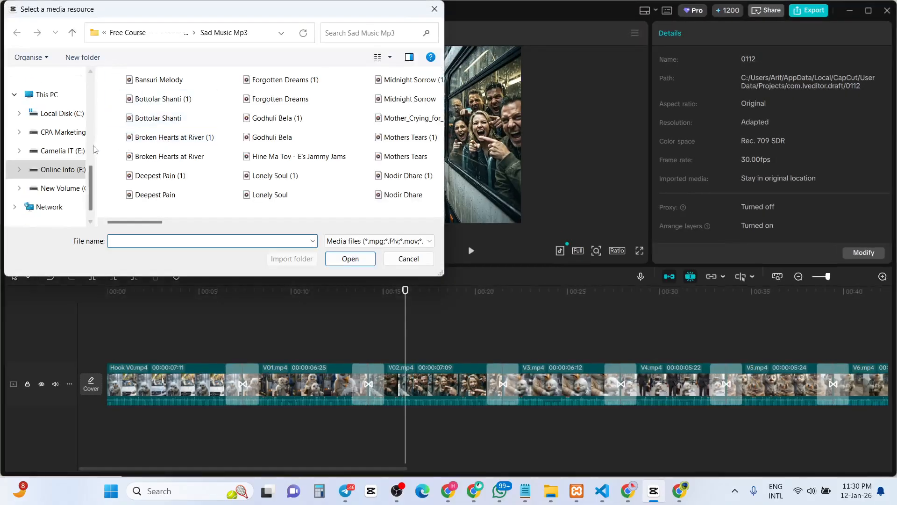
pyautogui.scroll(3, 55, 128)
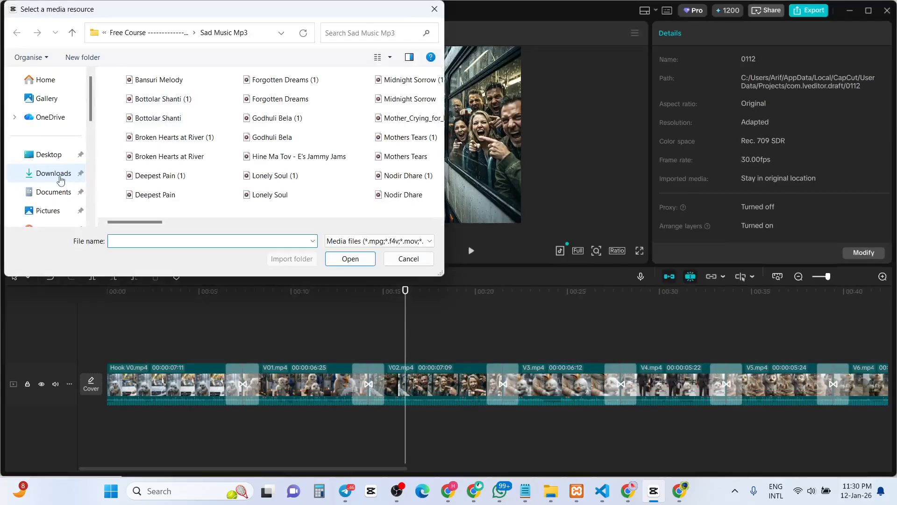
pyautogui.click(59, 177)
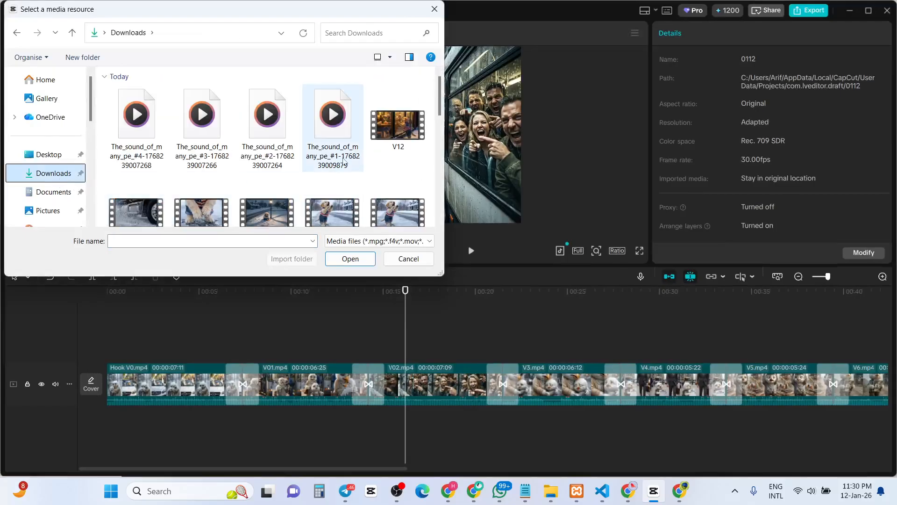
pyautogui.click(343, 161)
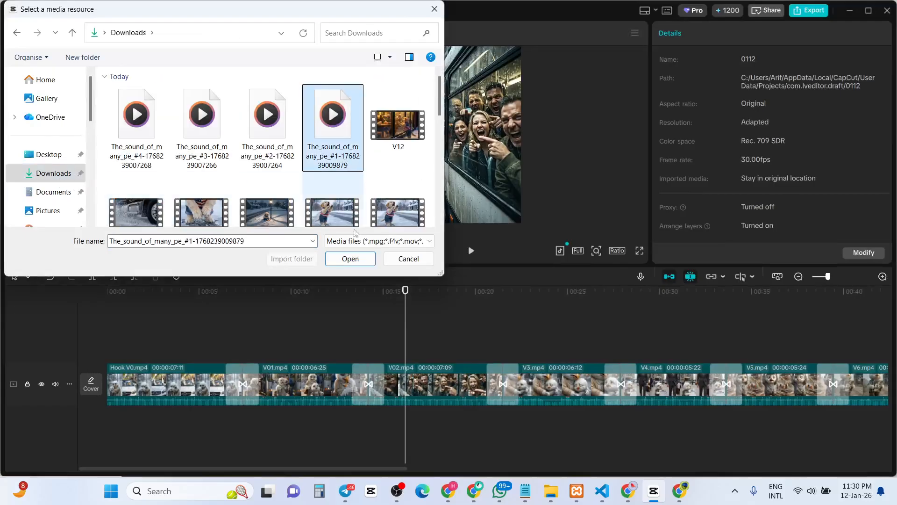
pyautogui.click(350, 259)
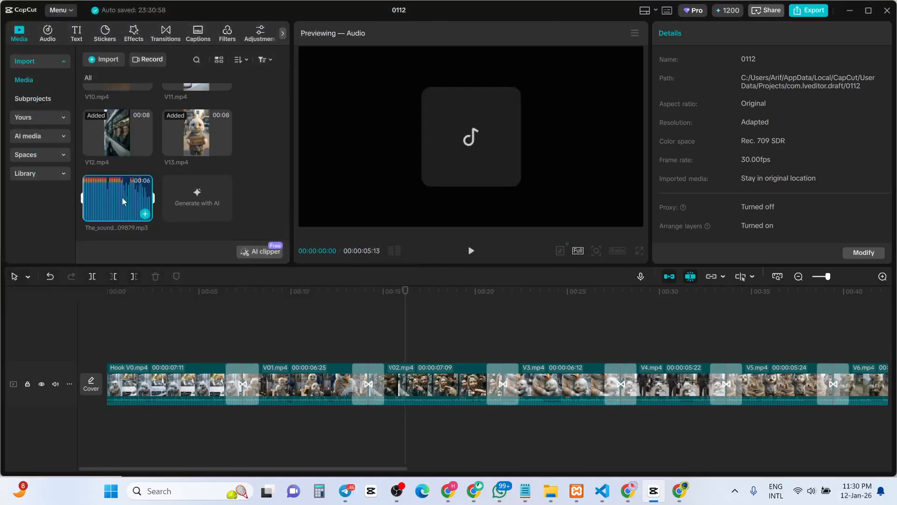
pyautogui.click(471, 252)
pyautogui.click(472, 252)
pyautogui.click(108, 60)
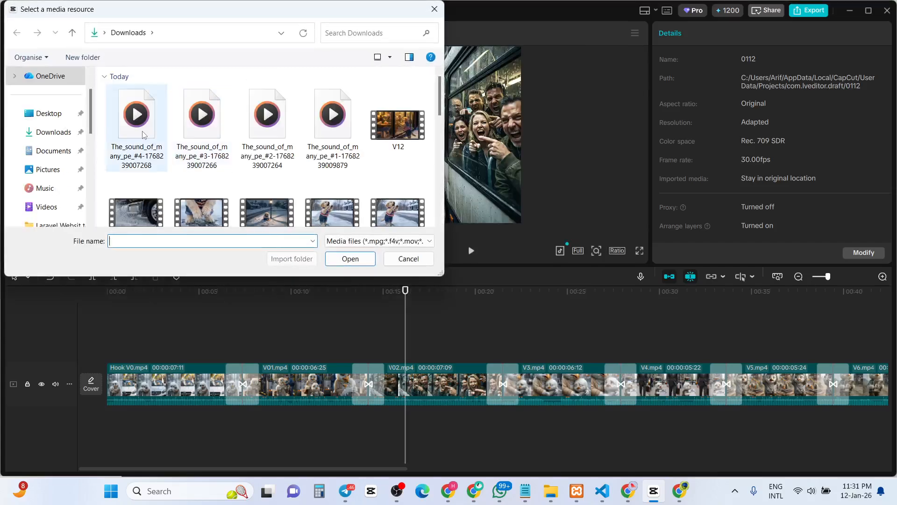
pyautogui.click(137, 125)
pyautogui.click(354, 259)
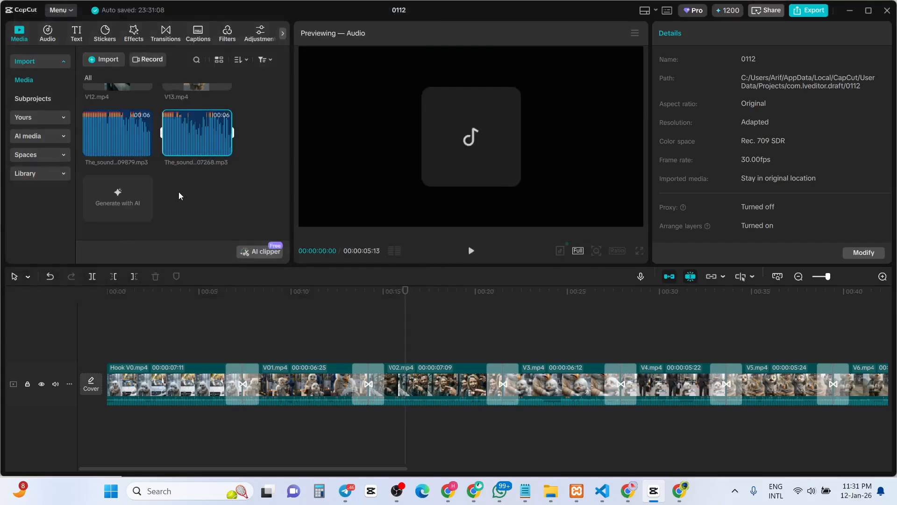
# Step: Preview the fourth laughing sound, place it on an audio track beneath the start of the V02 clip, and play that section
pyautogui.click(471, 251)
pyautogui.click(472, 251)
pyautogui.moveTo(200, 142); pyautogui.dragTo(415, 420)
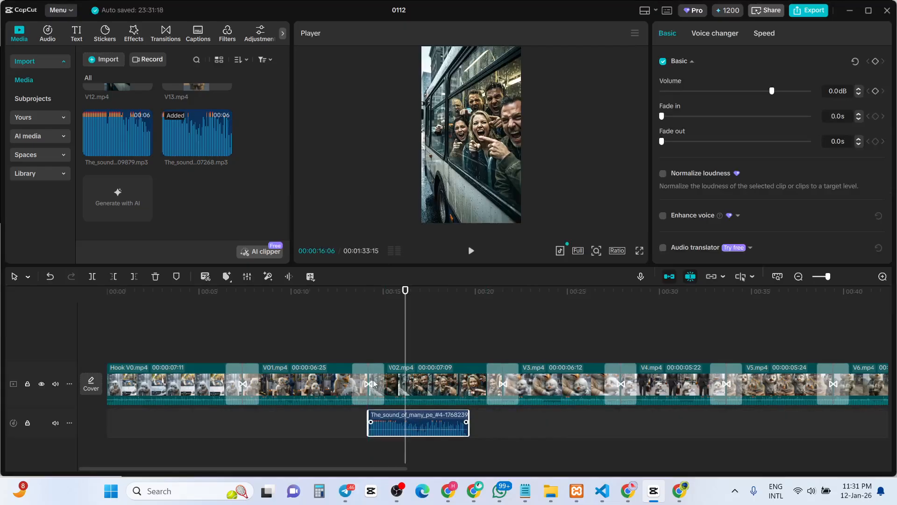
pyautogui.click(359, 292)
pyautogui.click(471, 251)
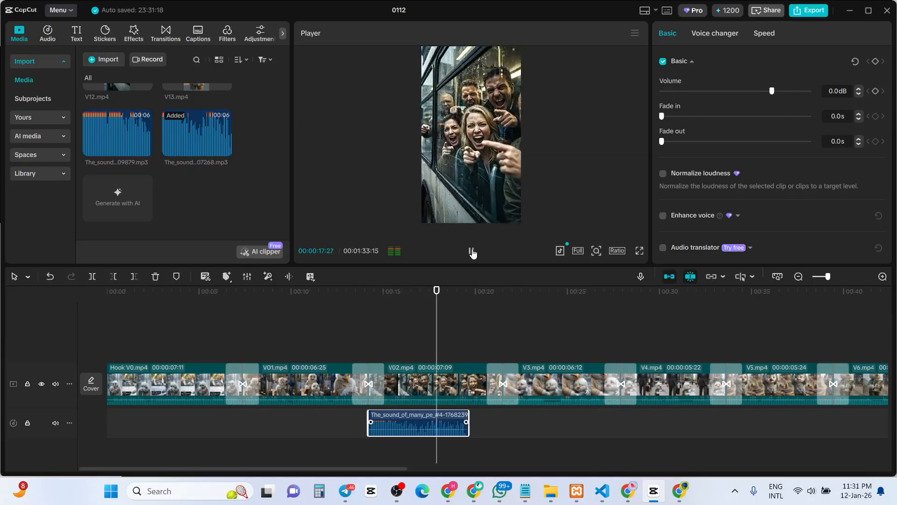
pyautogui.click(472, 252)
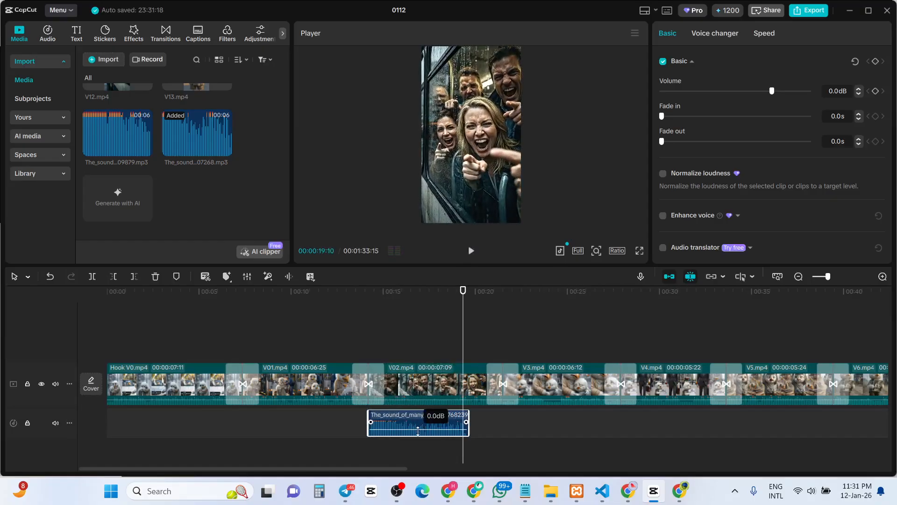
# Step: Lower the laughing sound's volume to -5.4 dB and replay the V02 section to check it
pyautogui.moveTo(417, 430); pyautogui.dragTo(420, 431)
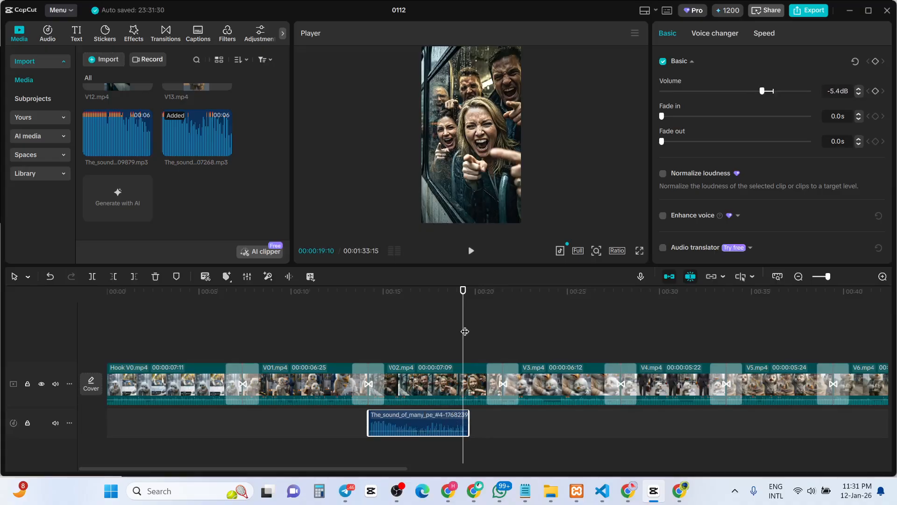
pyautogui.moveTo(465, 331); pyautogui.dragTo(376, 340)
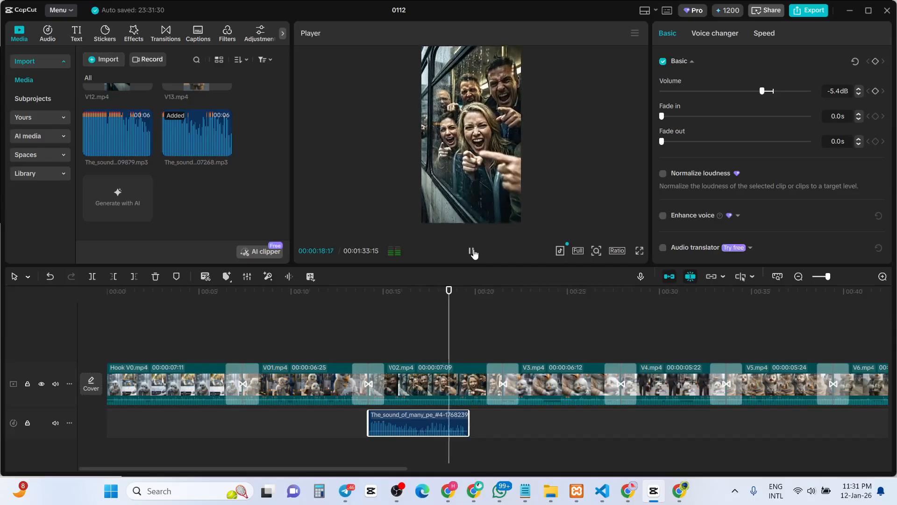
pyautogui.click(474, 254)
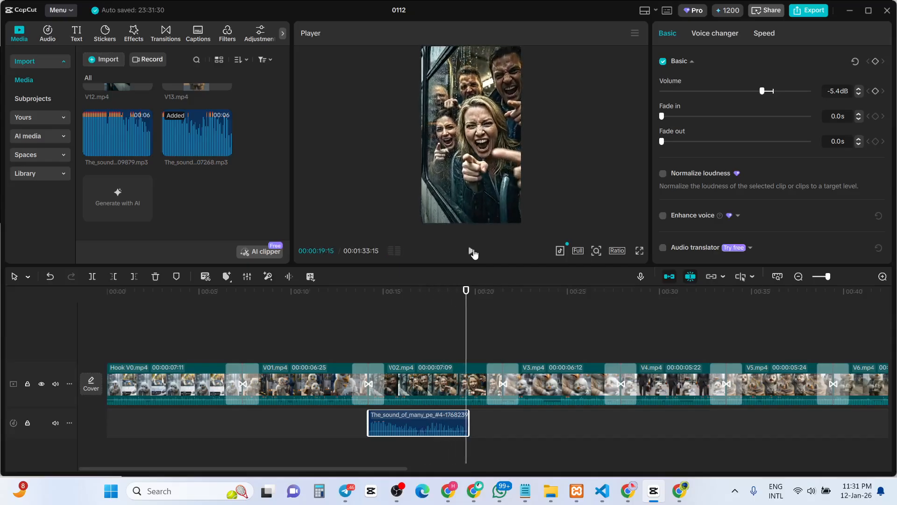
pyautogui.click(444, 336)
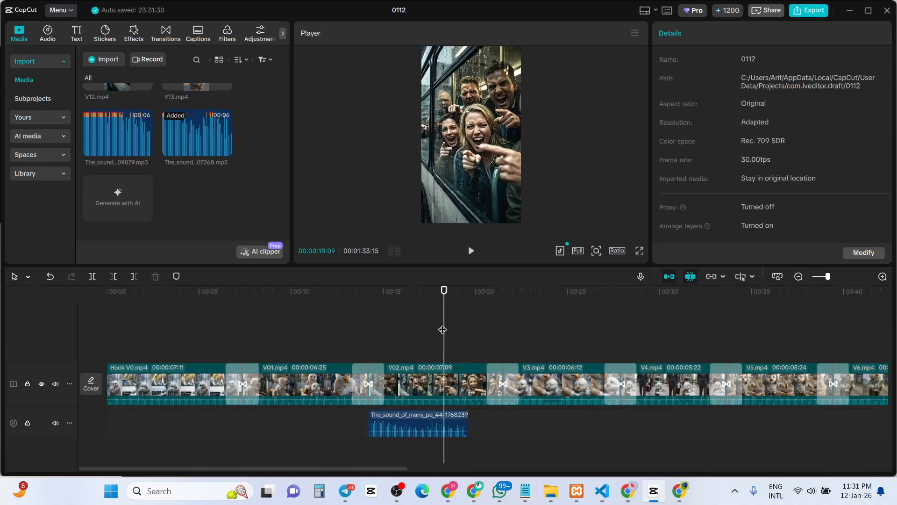
# Step: Play the video from the beginning and replay the pushing moment in the V01 clip
pyautogui.moveTo(376, 326); pyautogui.dragTo(97, 308)
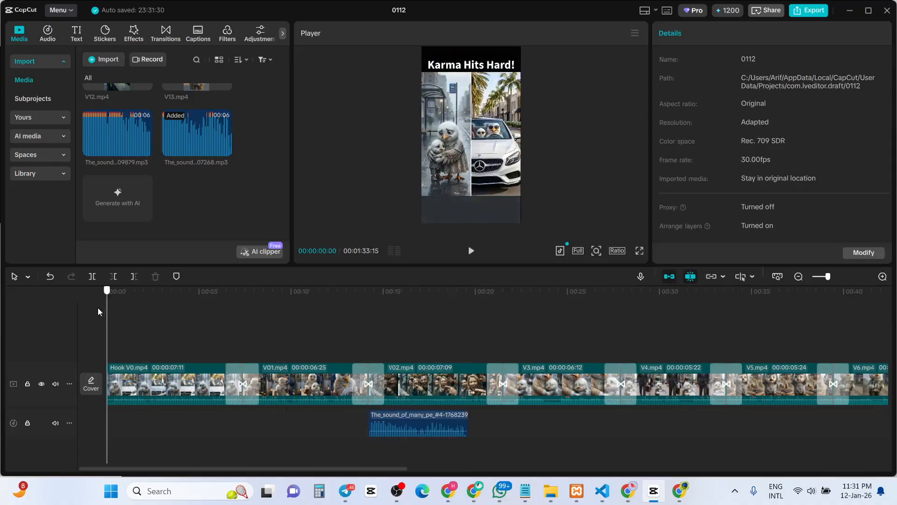
pyautogui.click(472, 253)
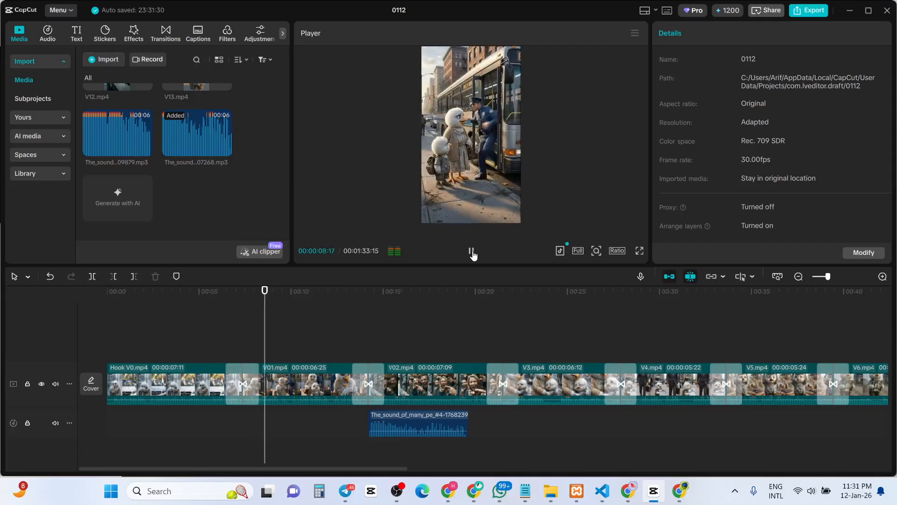
pyautogui.click(472, 252)
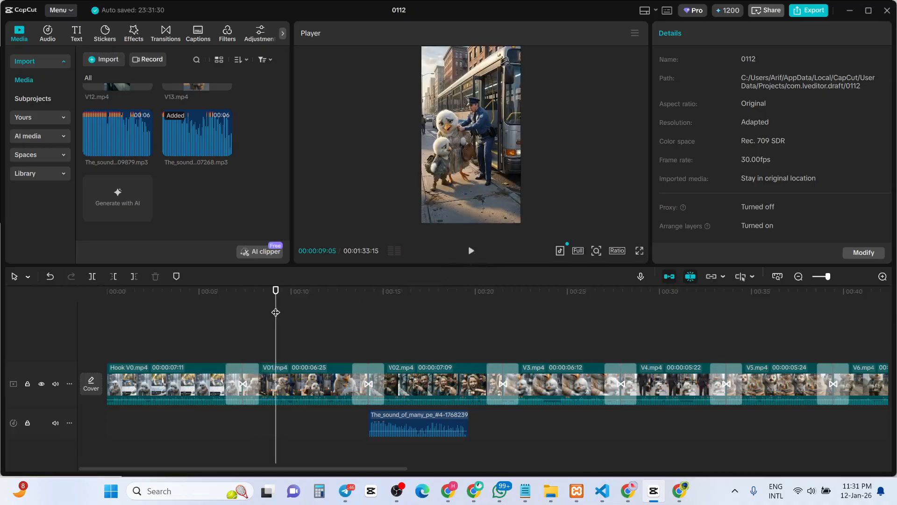
pyautogui.moveTo(276, 312); pyautogui.dragTo(260, 312)
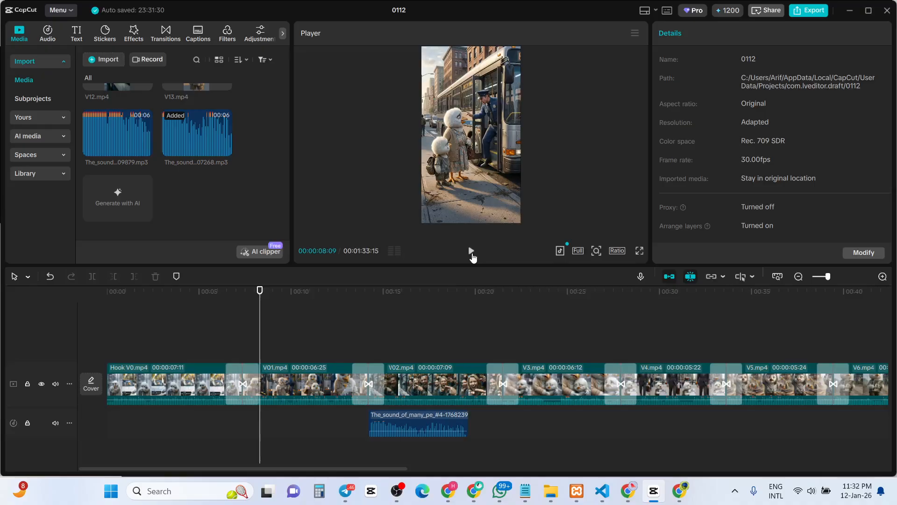
pyautogui.click(471, 251)
pyautogui.click(472, 251)
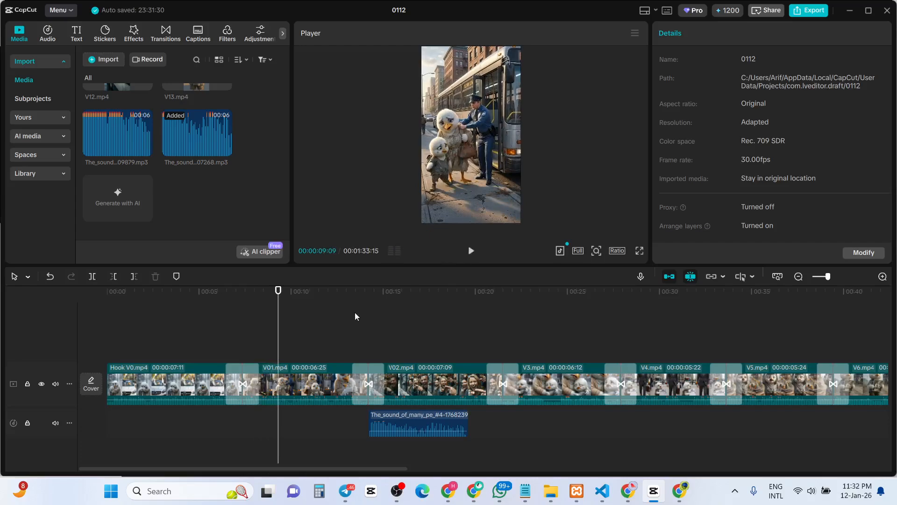
# Step: Switch to Google Translate in the browser, translate "একজন মানুষ আরেকজন মানুষকে ধাক্কা দেওয়ার শব্দ" from Bengali to English, and copy the translation
pyautogui.click(679, 491)
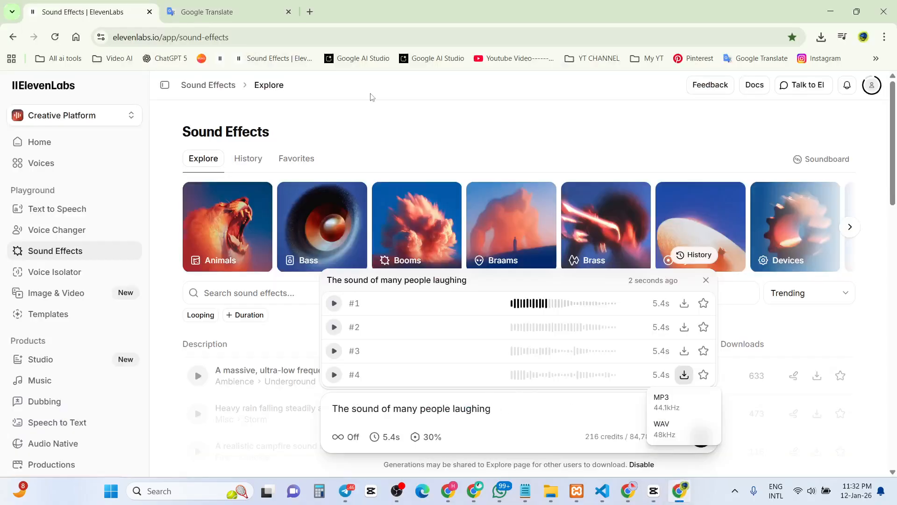
pyautogui.click(230, 14)
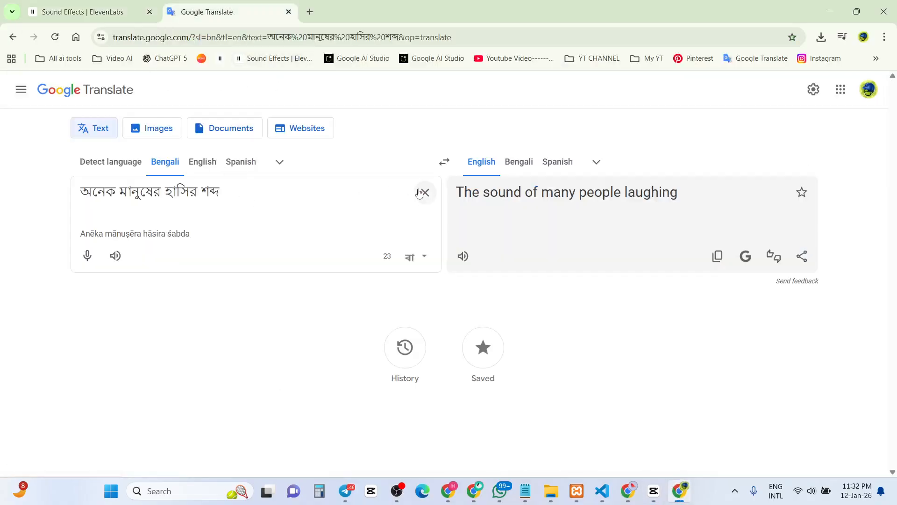
pyautogui.moveTo(245, 192); pyautogui.dragTo(76, 195)
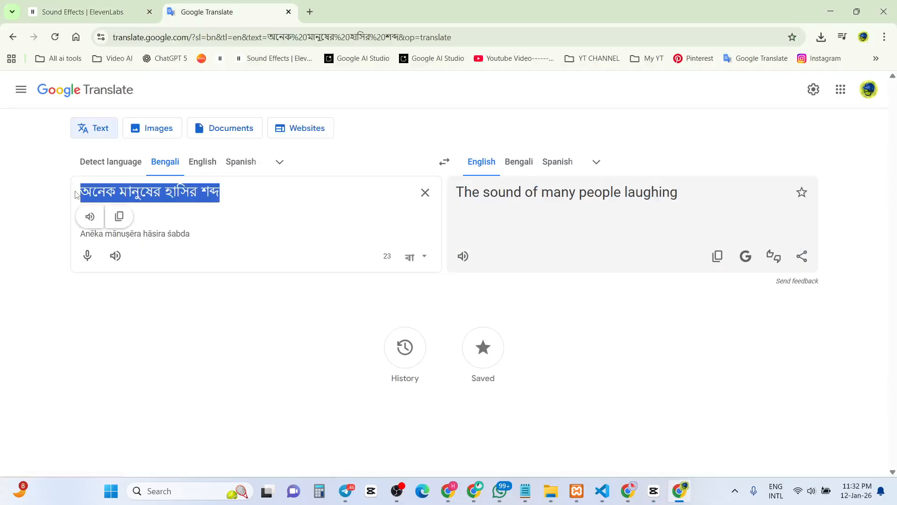
pyautogui.write('এ')
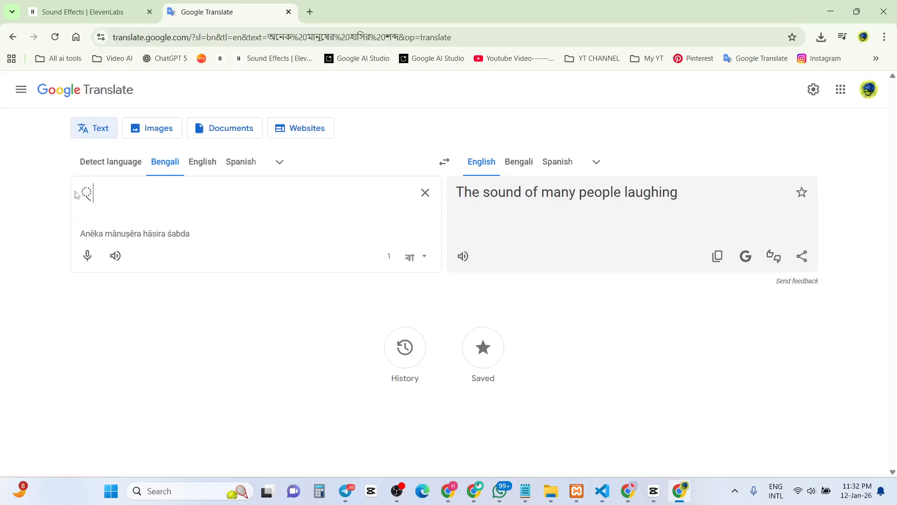
pyautogui.write('কজন ')
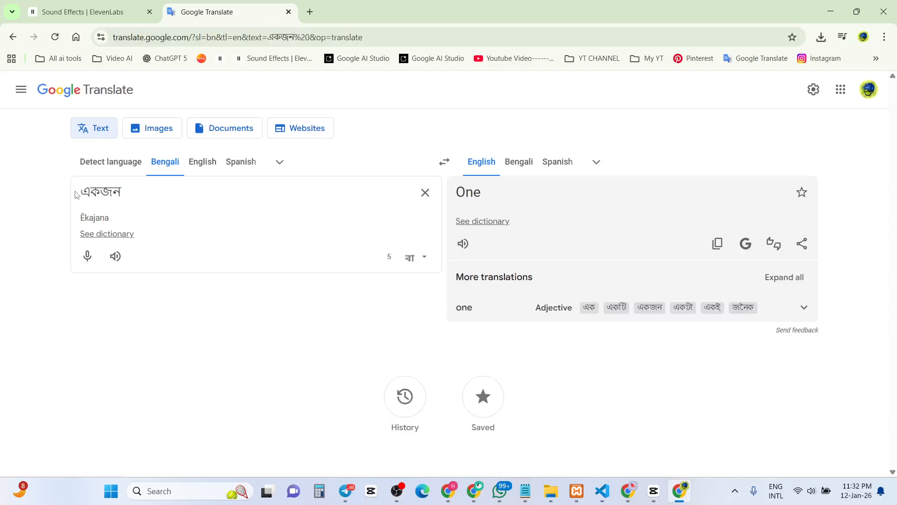
pyautogui.write('মানুষ আরেকজন')
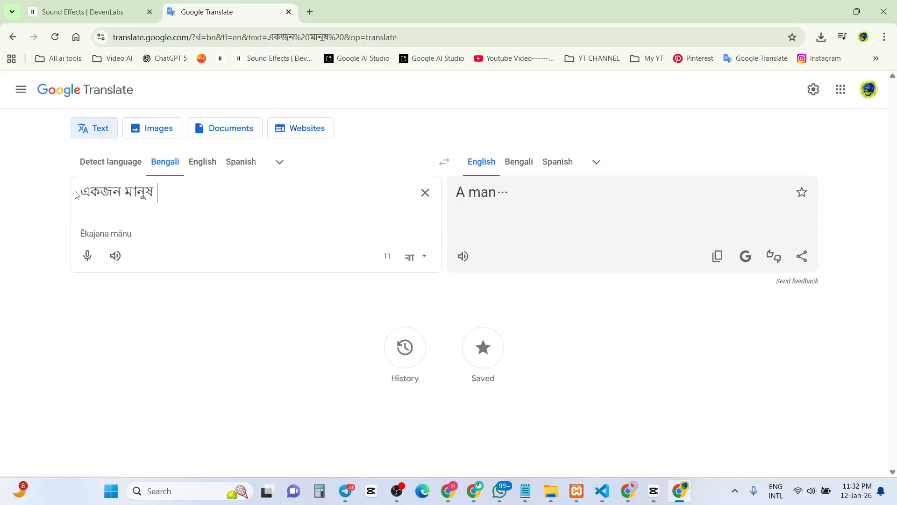
pyautogui.write(' ম')
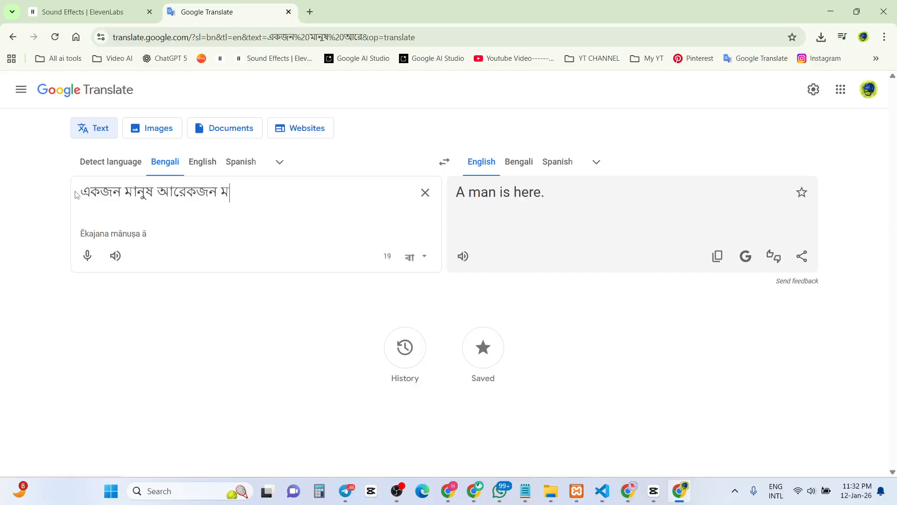
pyautogui.write('ানুষকে')
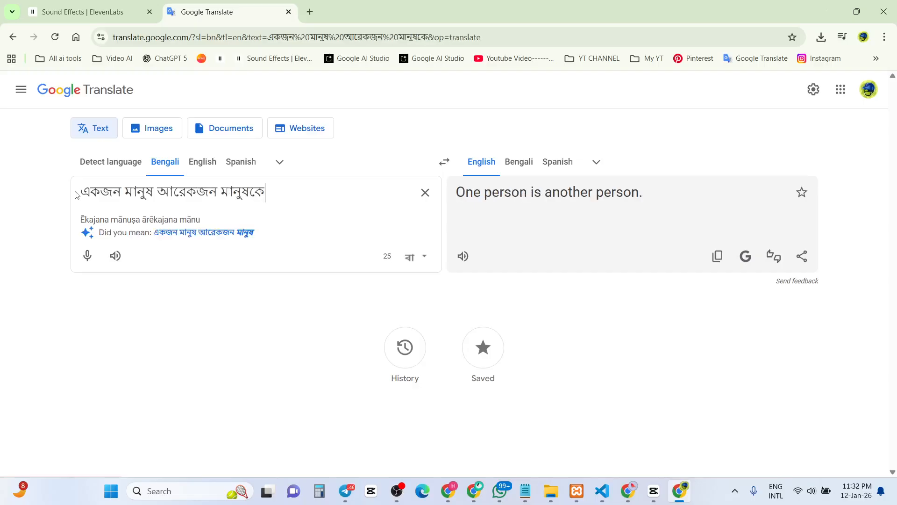
pyautogui.write(' ধাক্কা')
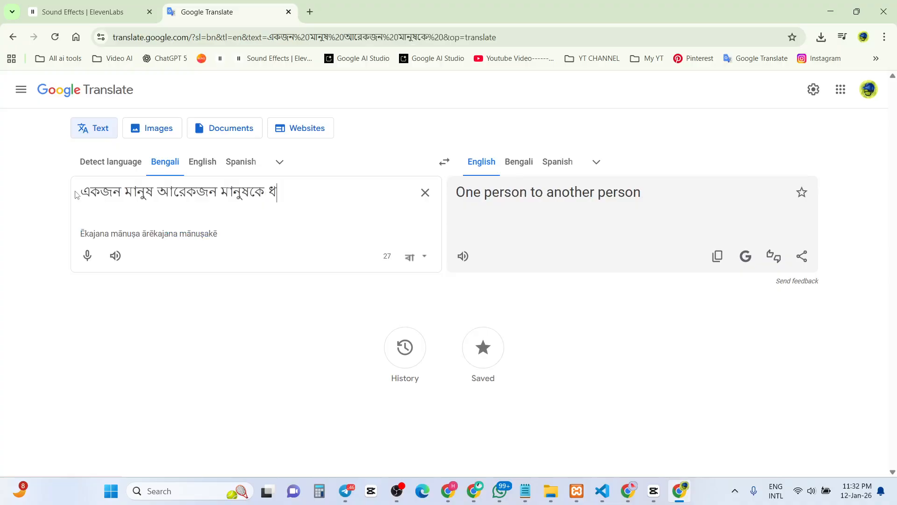
pyautogui.write(' দেওয়ার')
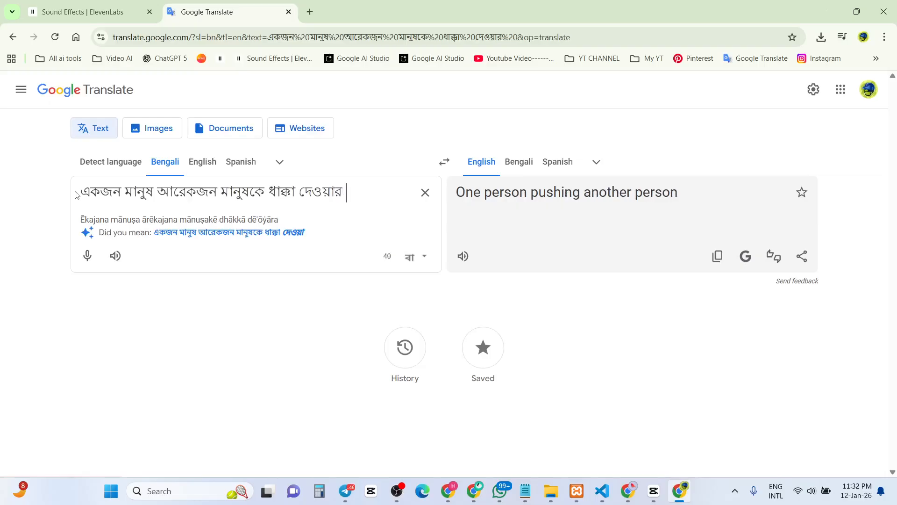
pyautogui.write(' শব্দ')
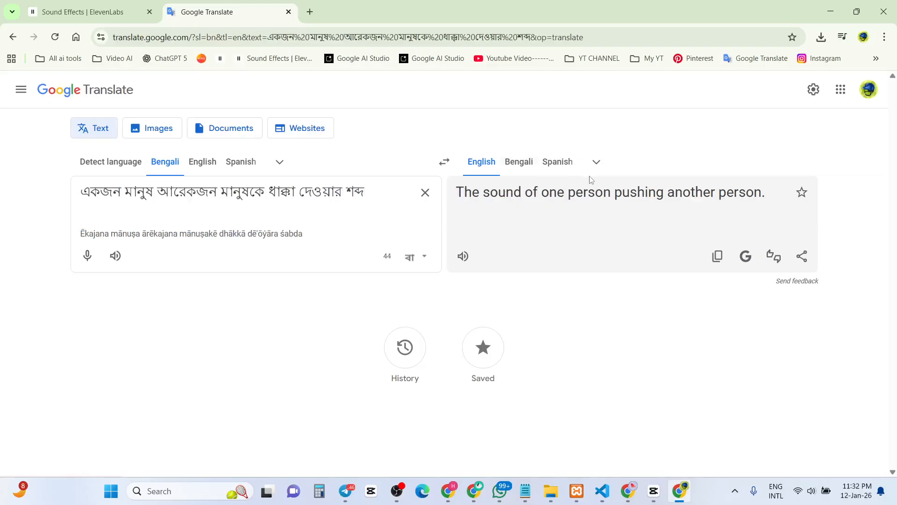
pyautogui.click(717, 256)
# Step: Switch to ElevenLabs Sound Effects, replace the prompt with "The sound of one person pushing another person." and generate it
pyautogui.click(117, 14)
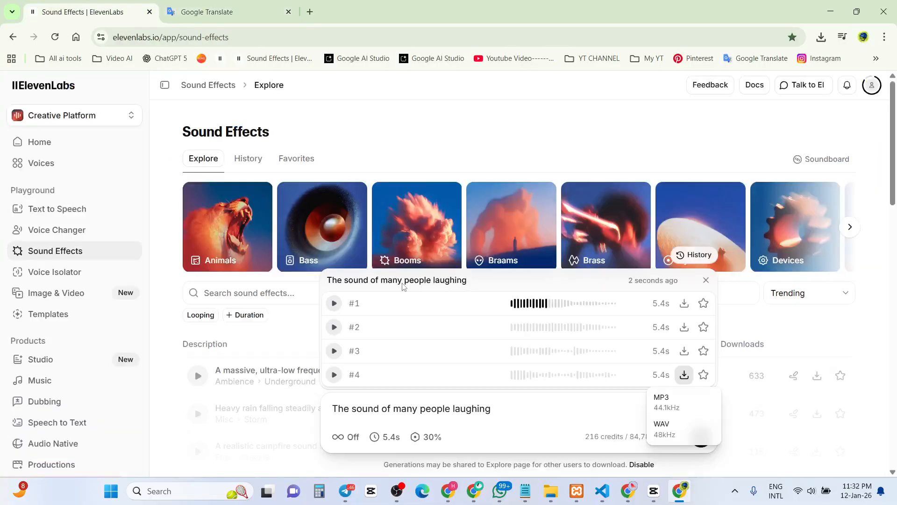
pyautogui.tripleClick(411, 408)
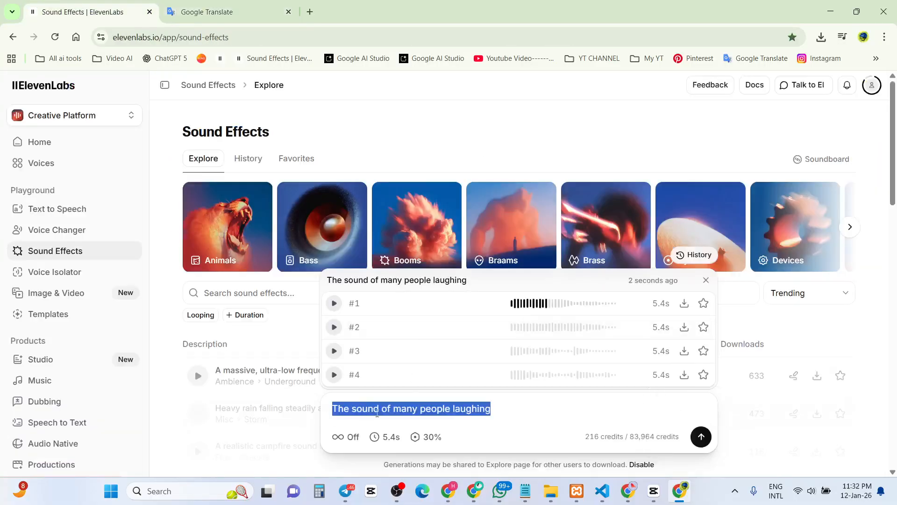
pyautogui.hotkey('ctrl', 'v')
pyautogui.click(702, 437)
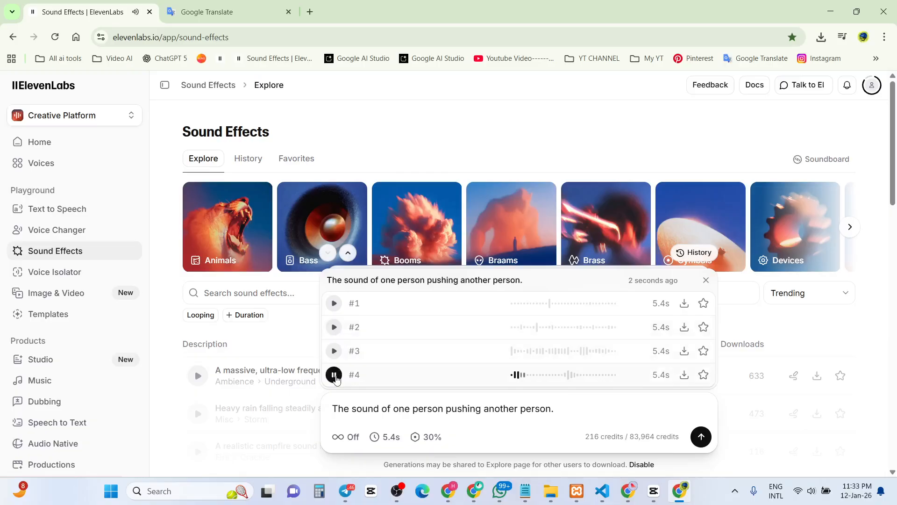
# Step: Preview the third and fourth generated pushing sounds and download the fourth as an MP3
pyautogui.click(334, 351)
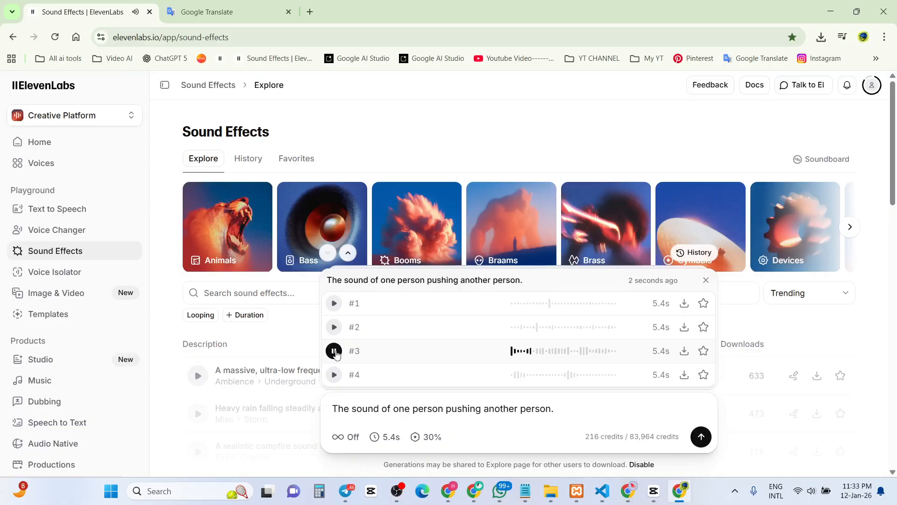
pyautogui.click(336, 353)
pyautogui.click(334, 375)
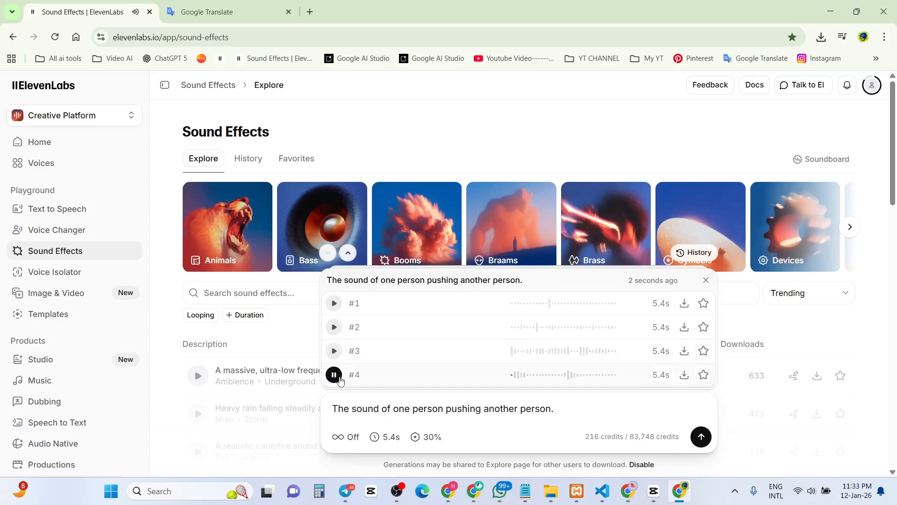
pyautogui.click(339, 379)
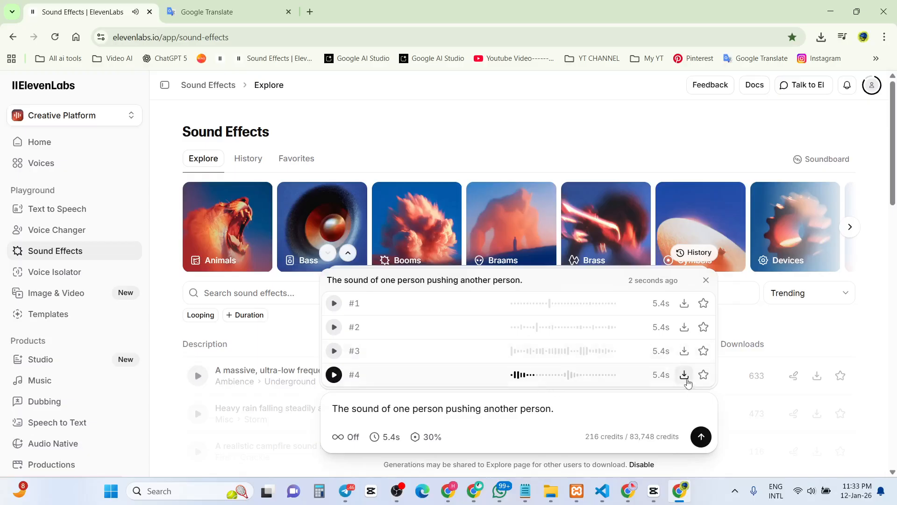
pyautogui.click(687, 380)
pyautogui.click(670, 397)
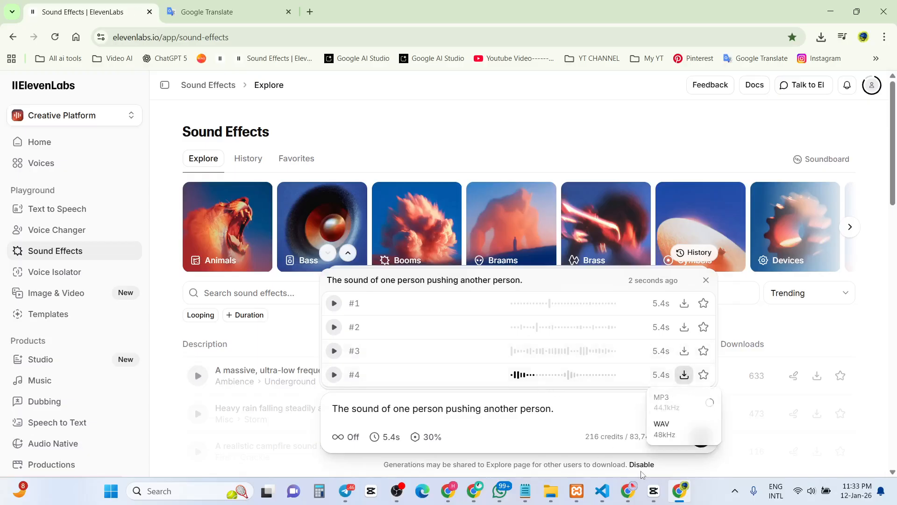
pyautogui.click(654, 490)
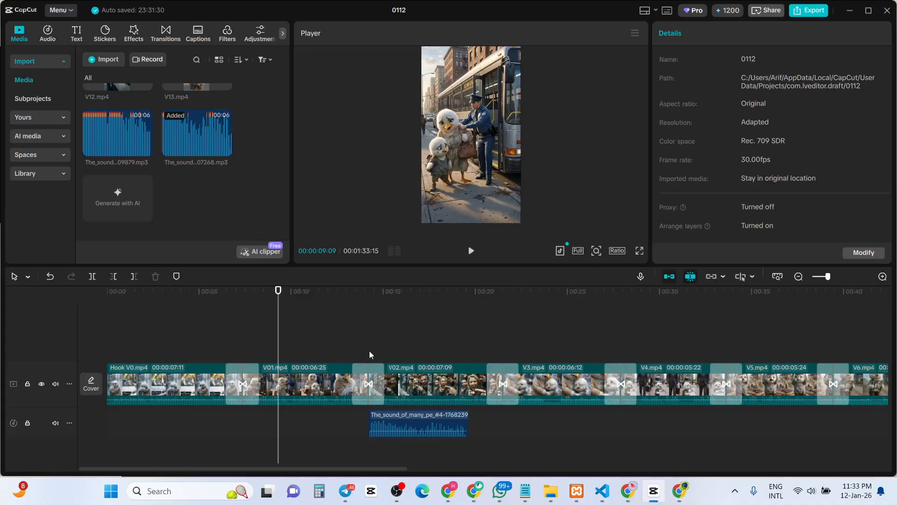
pyautogui.click(105, 61)
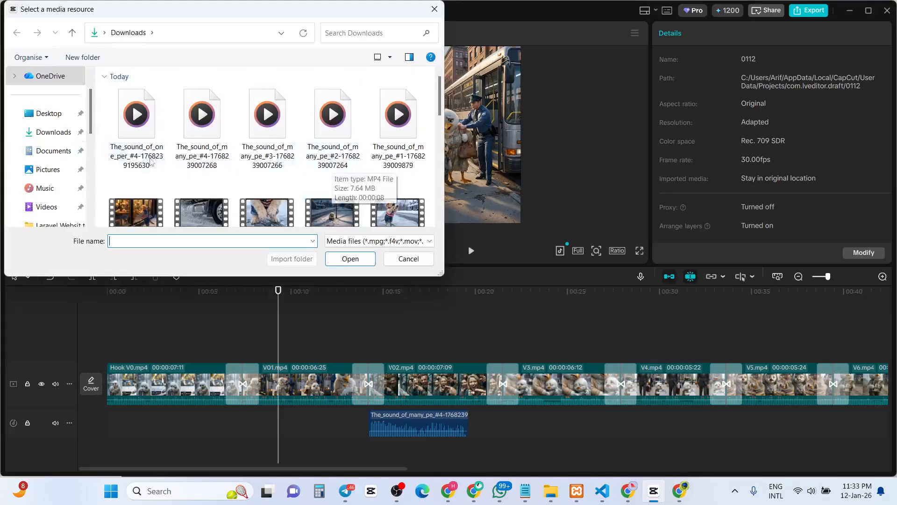
pyautogui.click(56, 135)
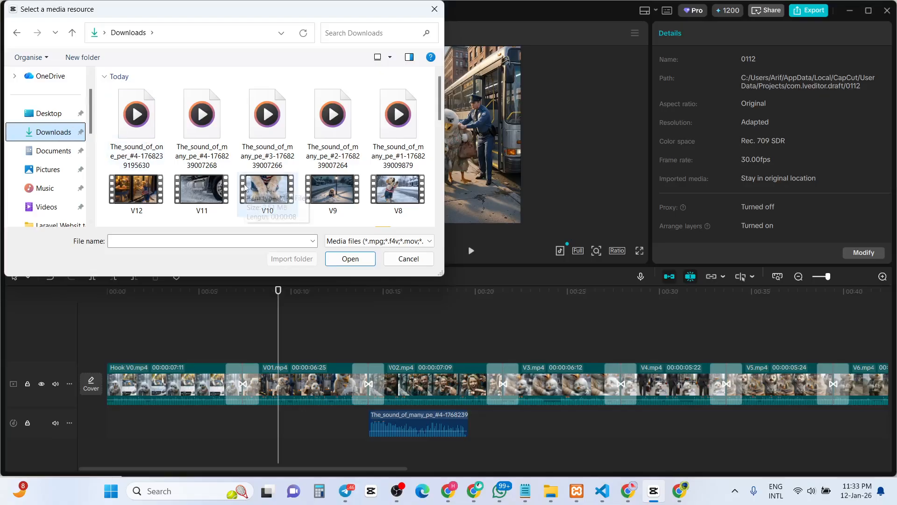
pyautogui.click(146, 167)
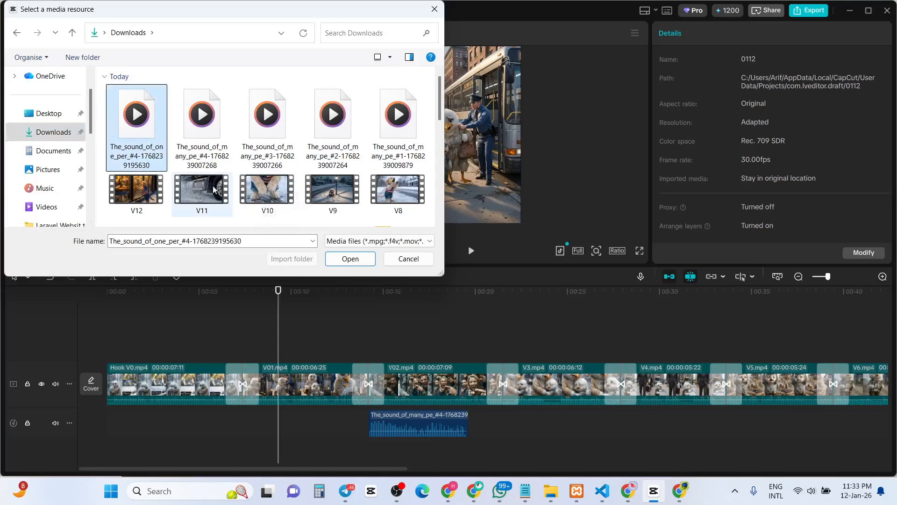
pyautogui.click(358, 258)
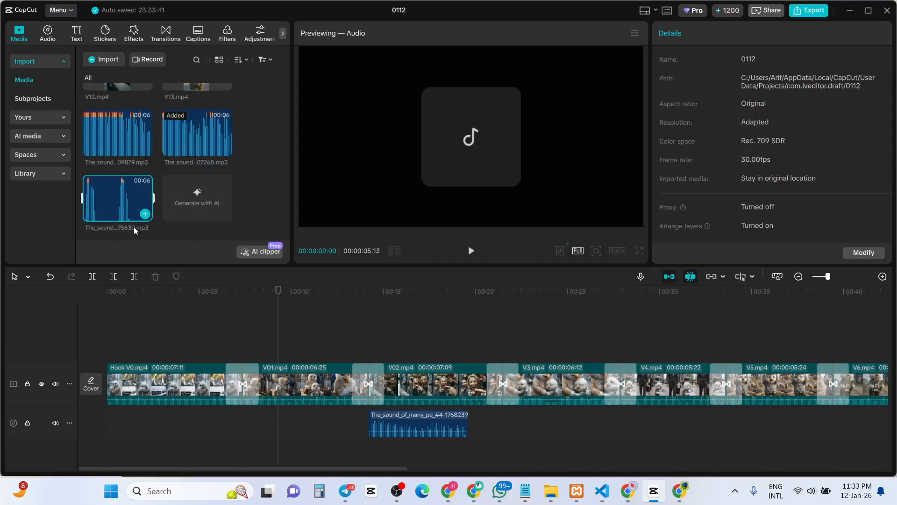
pyautogui.moveTo(134, 219); pyautogui.dragTo(268, 423)
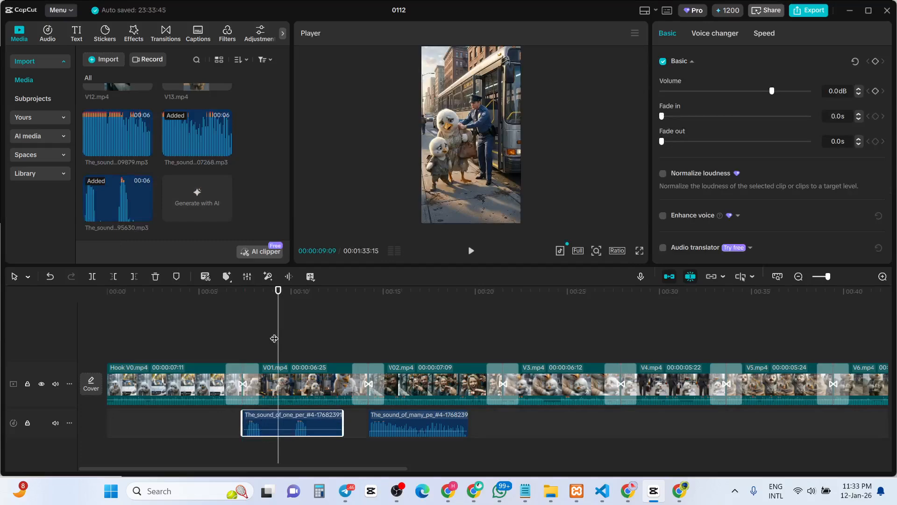
# Step: Play the start of V01 with the pushing sound, then trim the sound to its first hit and give it a 0.3 s fade-out
pyautogui.click(242, 339)
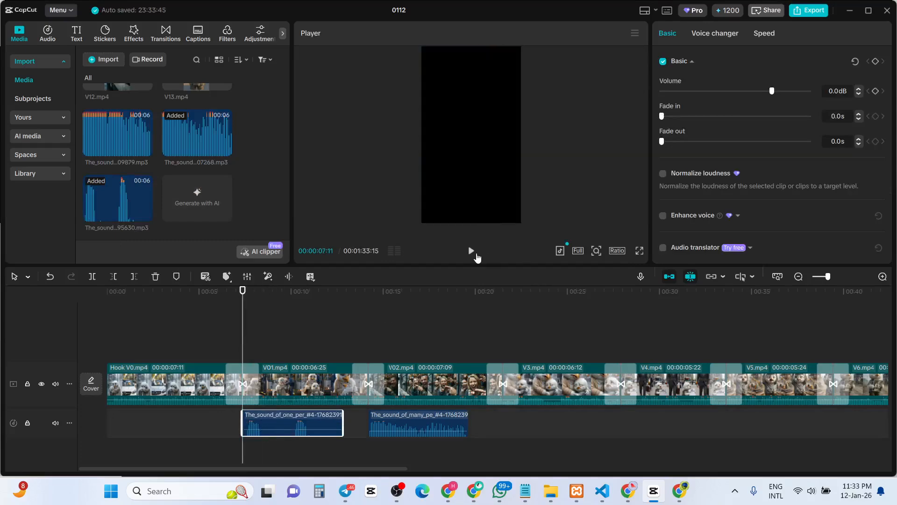
pyautogui.click(471, 251)
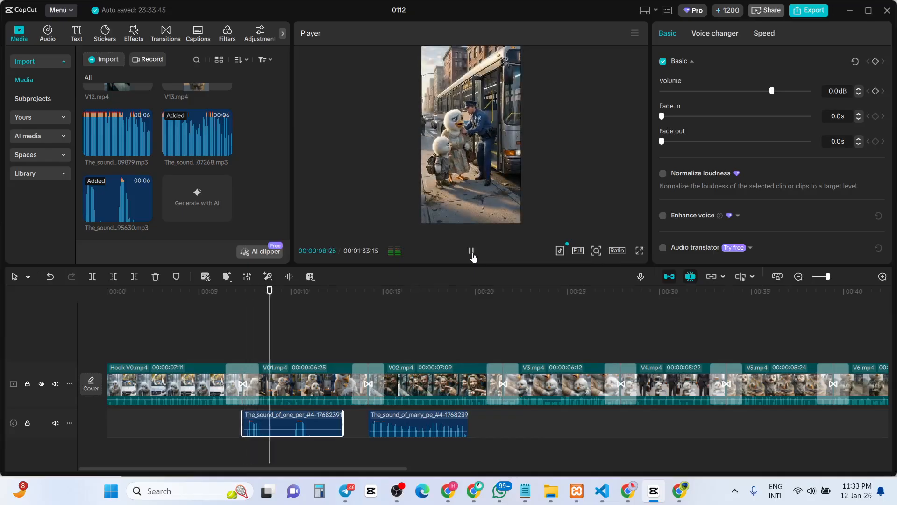
pyautogui.click(473, 254)
pyautogui.click(349, 424)
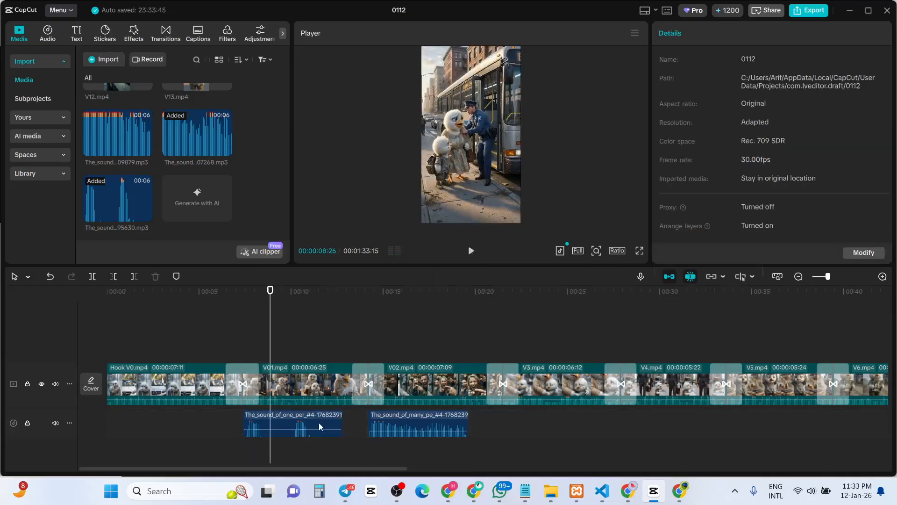
pyautogui.moveTo(341, 422); pyautogui.dragTo(277, 419)
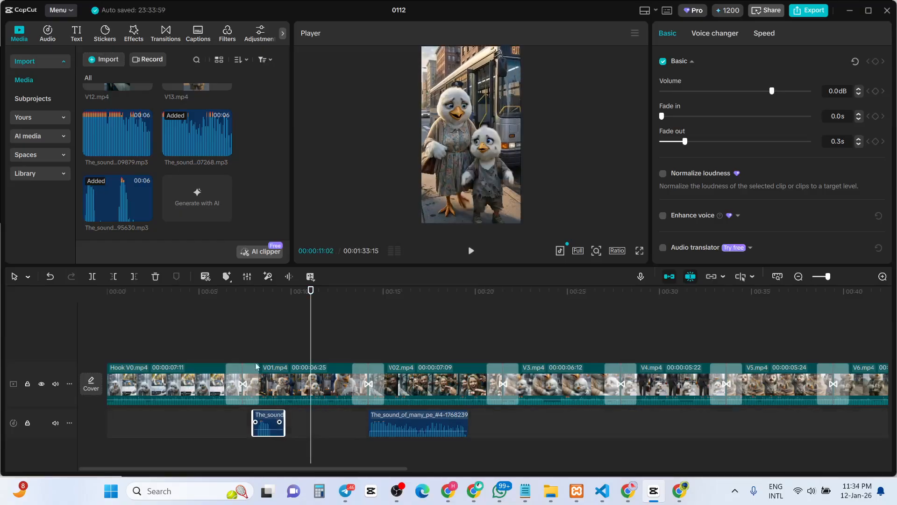
# Step: Shift the trimmed pushing sound slightly later to match the push around 00:00:08:20 and play the result
pyautogui.click(257, 295)
pyautogui.moveTo(258, 296)
pyautogui.mouseDown()
pyautogui.moveTo(245, 295)
pyautogui.moveTo(266, 302)
pyautogui.mouseUp()
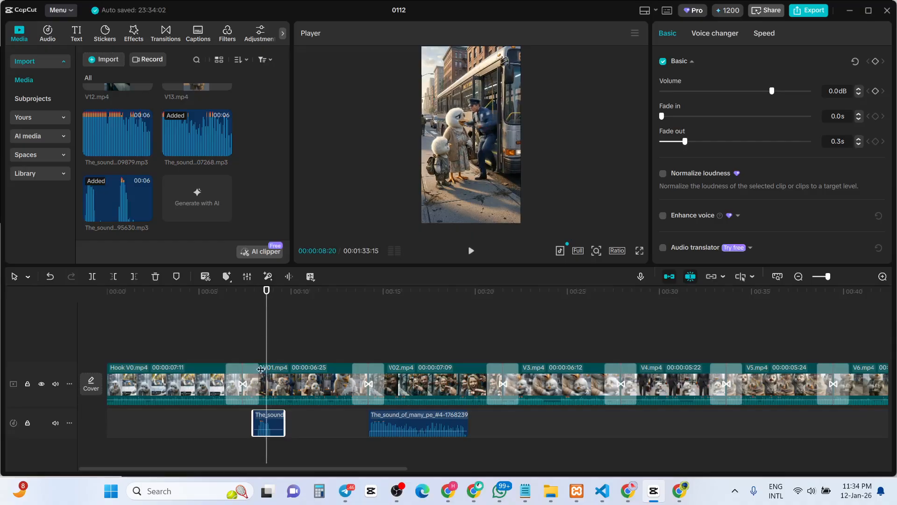
pyautogui.moveTo(274, 426)
pyautogui.moveTo(273, 420); pyautogui.dragTo(281, 419)
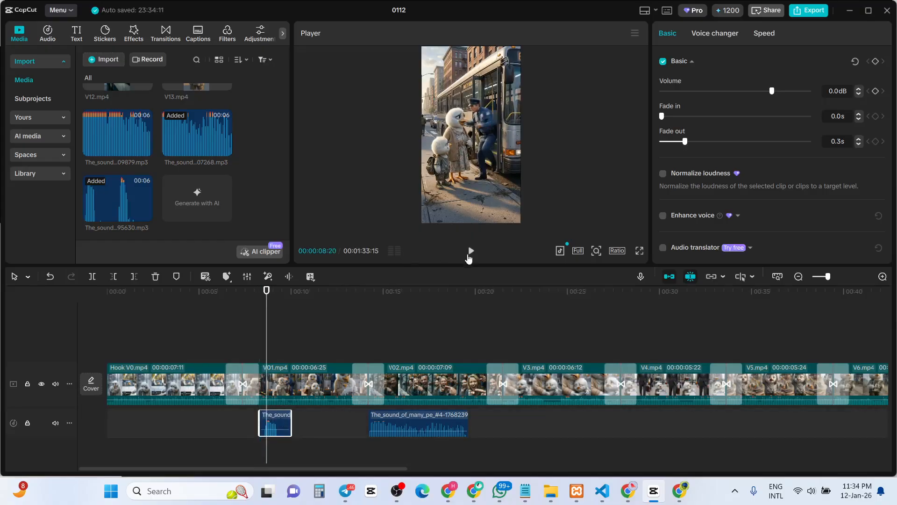
pyautogui.click(470, 252)
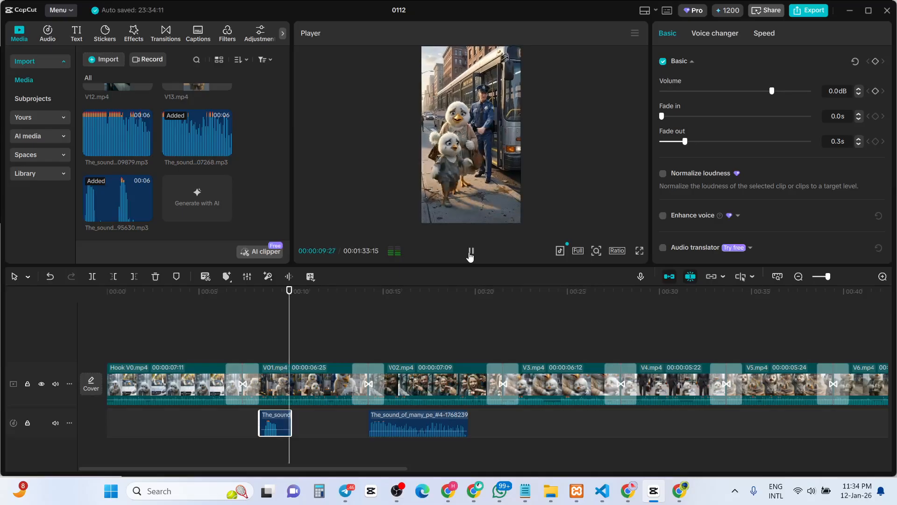
pyautogui.click(470, 253)
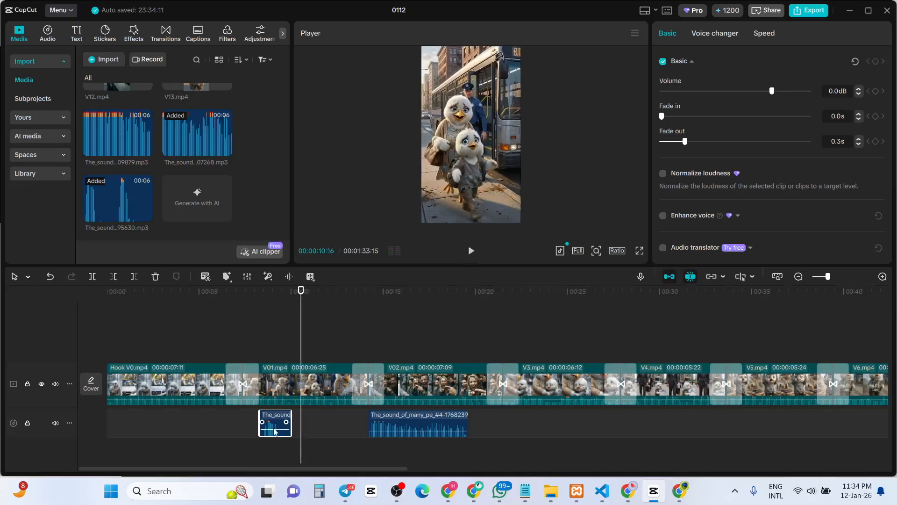
# Step: Lower the pushing sound's volume to -7.3 dB and replay the pushing moment from 00:00:08:09
pyautogui.moveTo(274, 429); pyautogui.dragTo(274, 432)
pyautogui.click(260, 299)
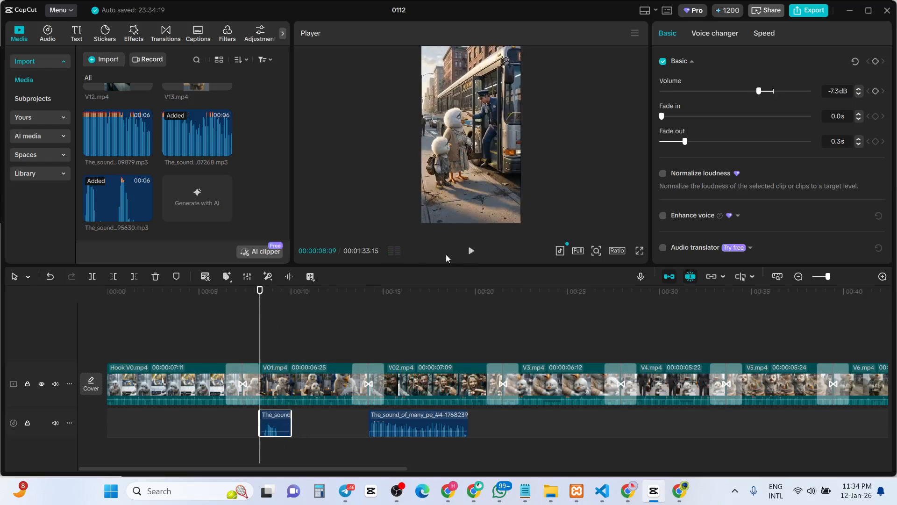
pyautogui.click(471, 253)
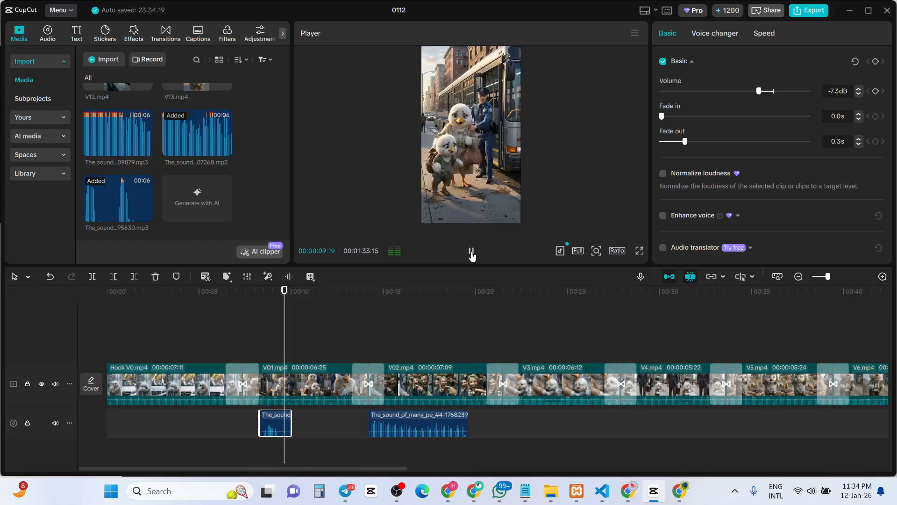
pyautogui.click(471, 252)
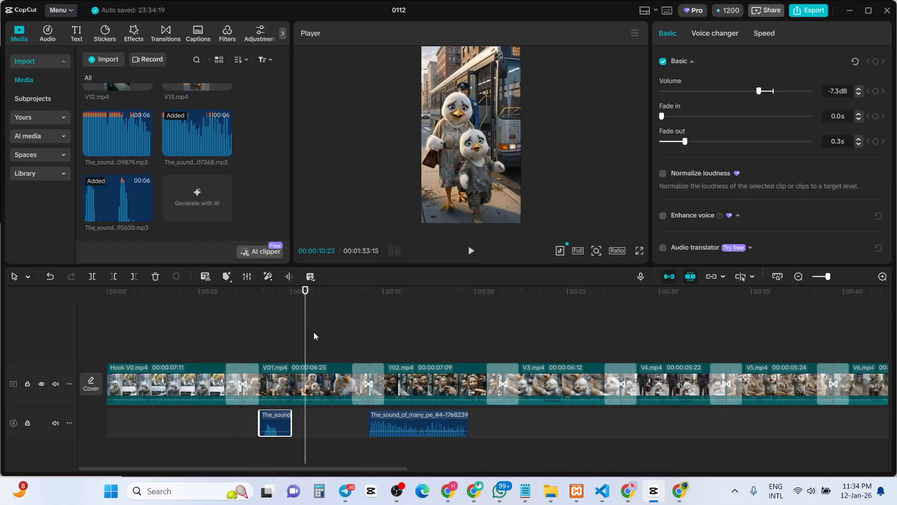
# Step: Play the opening of the V3 clip and return the playhead to 00:00:21:15
pyautogui.moveTo(306, 338); pyautogui.dragTo(503, 360)
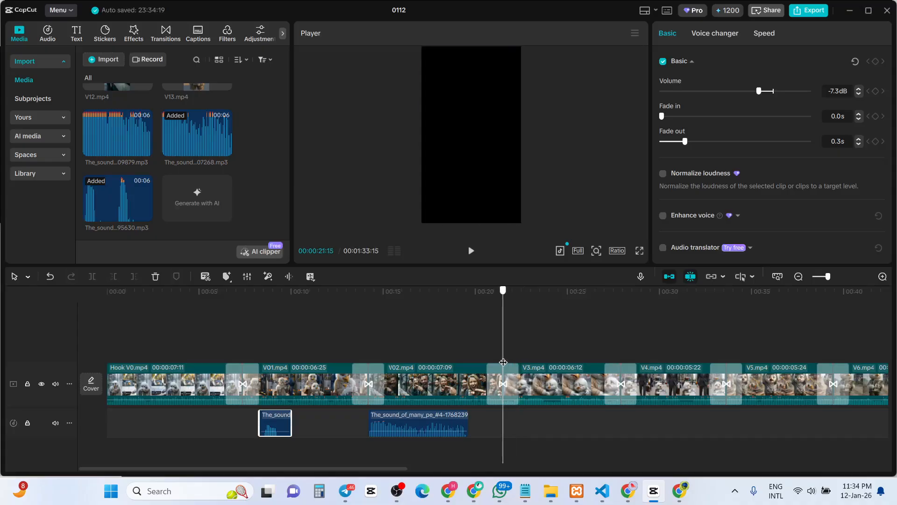
pyautogui.click(471, 250)
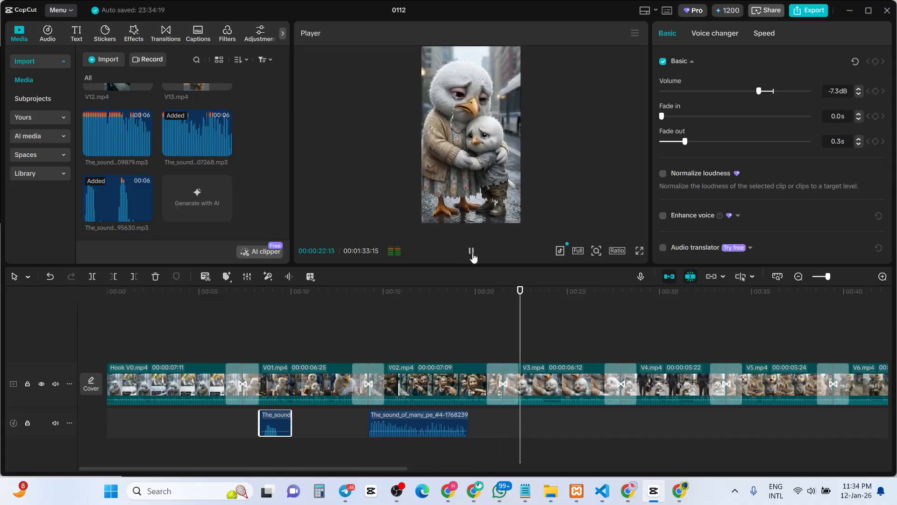
pyautogui.click(469, 253)
pyautogui.moveTo(530, 333); pyautogui.dragTo(505, 332)
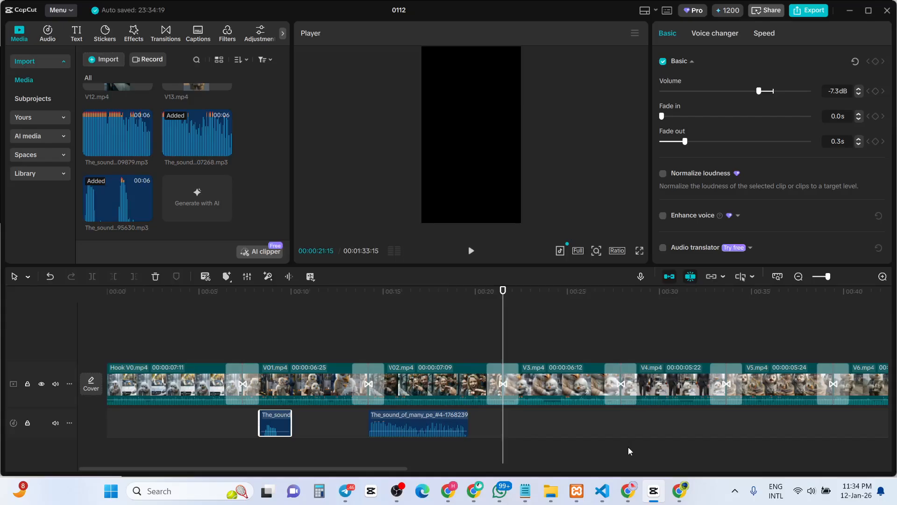
# Step: Look through the audio files in the Sad Music Mp3 folder in File Explorer, then return to CapCut
pyautogui.click(553, 491)
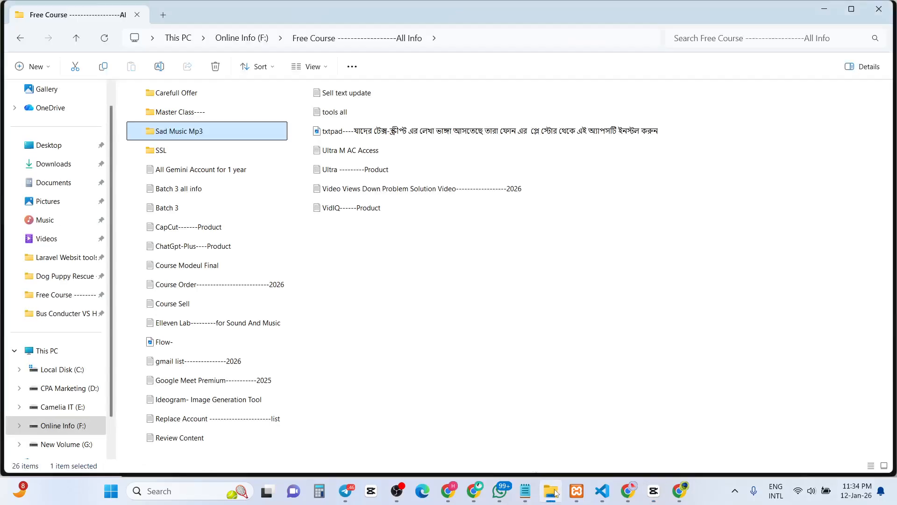
pyautogui.doubleClick(194, 132)
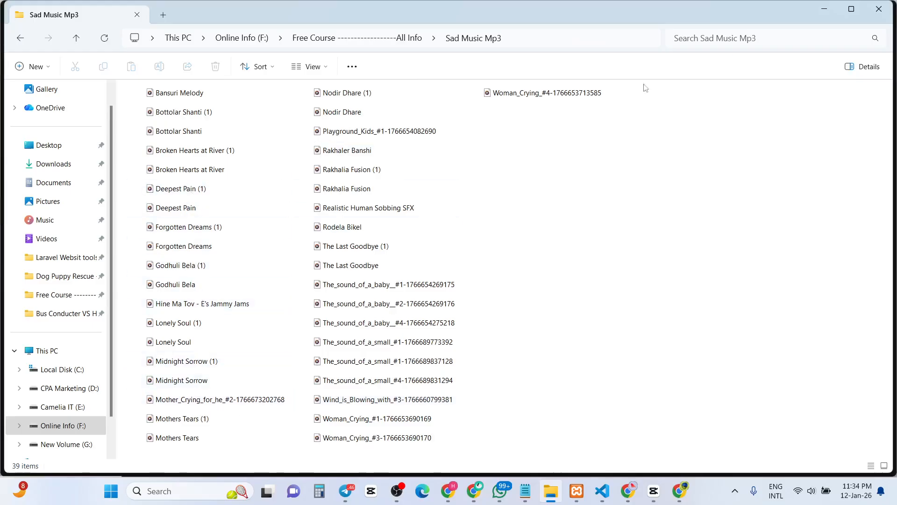
pyautogui.click(825, 10)
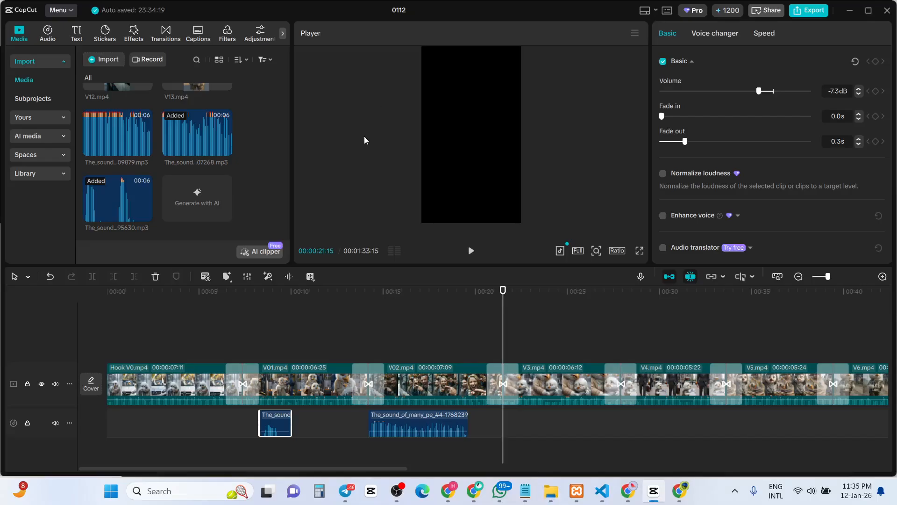
# Step: Switch to Google Translate in the browser and clear the previous Bengali source text
pyautogui.click(680, 490)
pyautogui.click(243, 14)
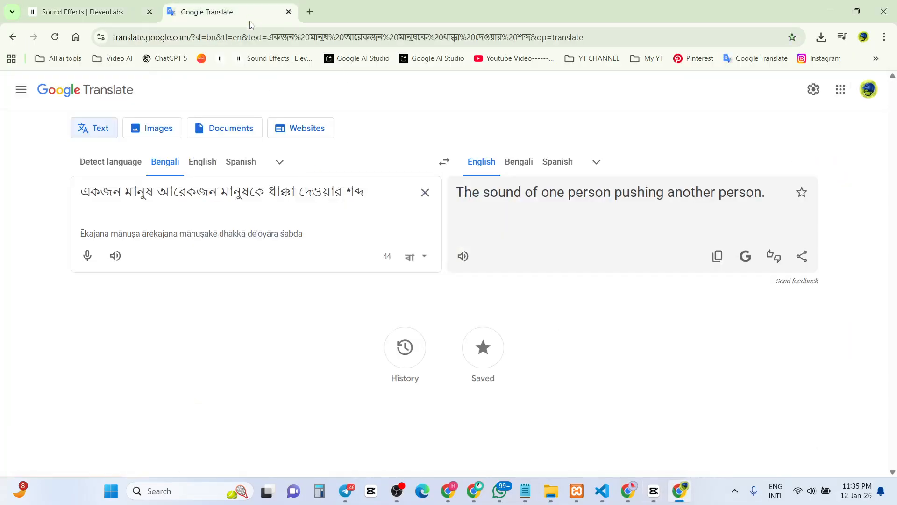
pyautogui.click(423, 209)
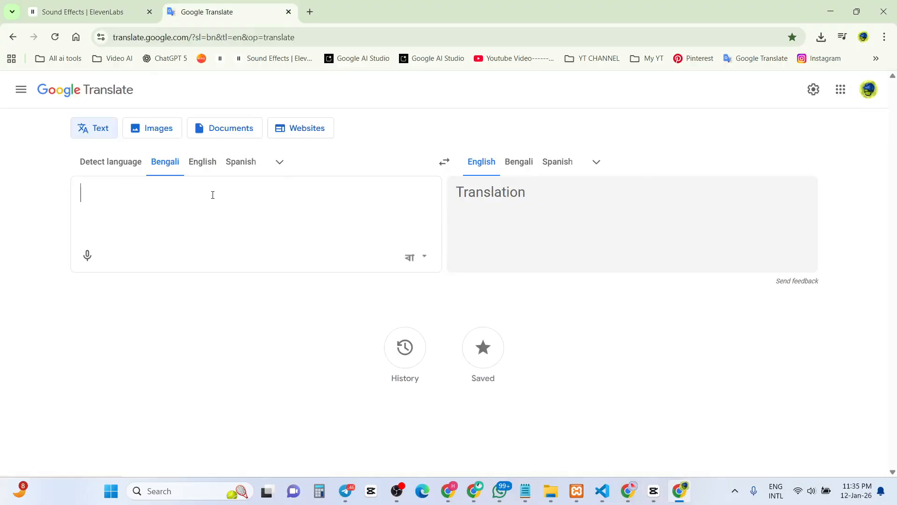
# Step: Translate the Bengali phrase "ছোট বাচ্চার কান্নার শব্দ" into English and copy the translation
pyautogui.write('ছেট')
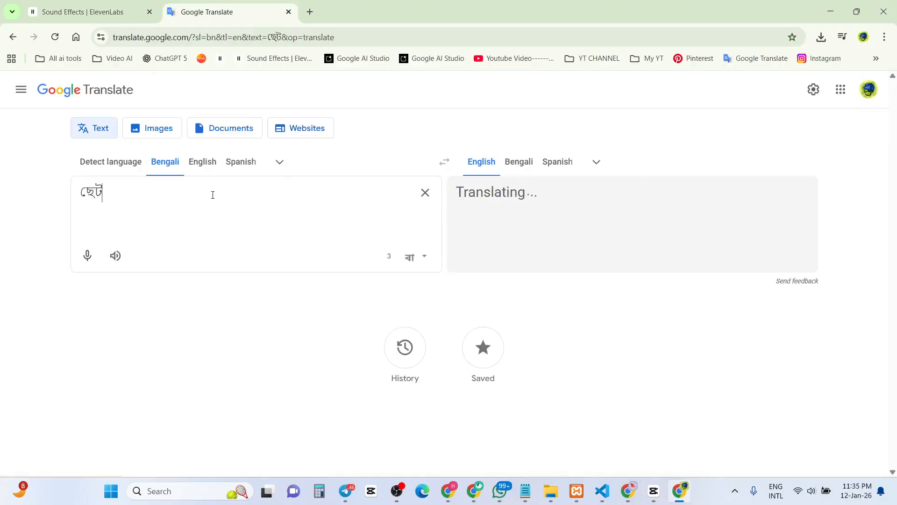
pyautogui.press('BackSpace')
pyautogui.write('া')
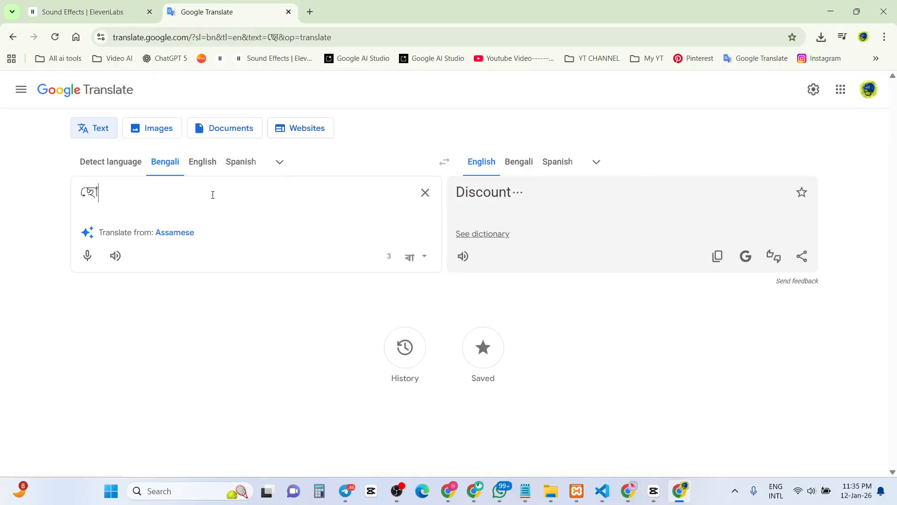
pyautogui.write('ট বা্চ্চার')
pyautogui.press('BackSpace')
pyautogui.press('BackSpace')
pyautogui.press('BackSpace')
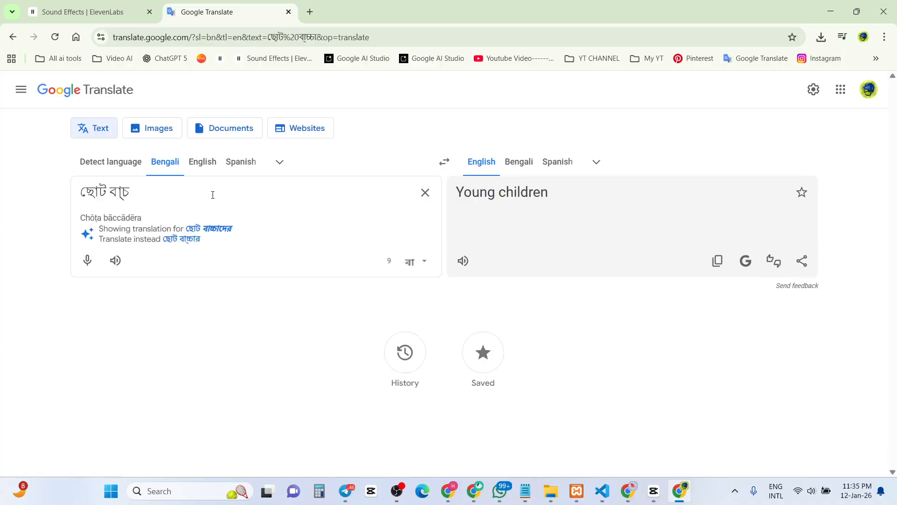
pyautogui.press('BackSpace')
pyautogui.press('BackSpace')
pyautogui.press('BackSpace')
pyautogui.write('চ্চা')
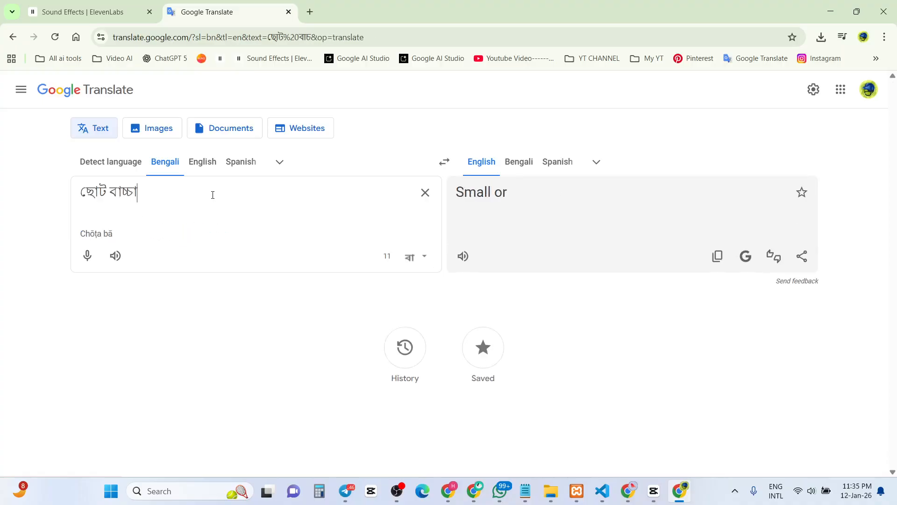
pyautogui.write('র কান্নার')
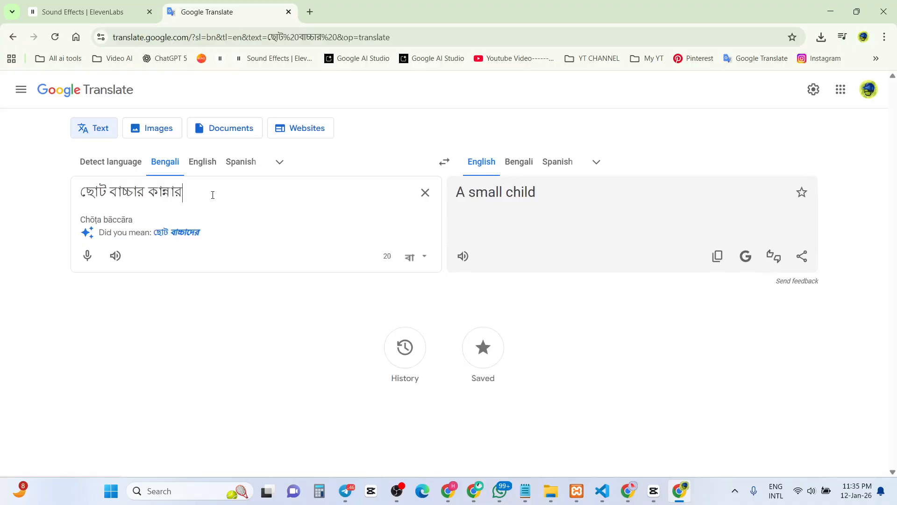
pyautogui.write(' শব্দ')
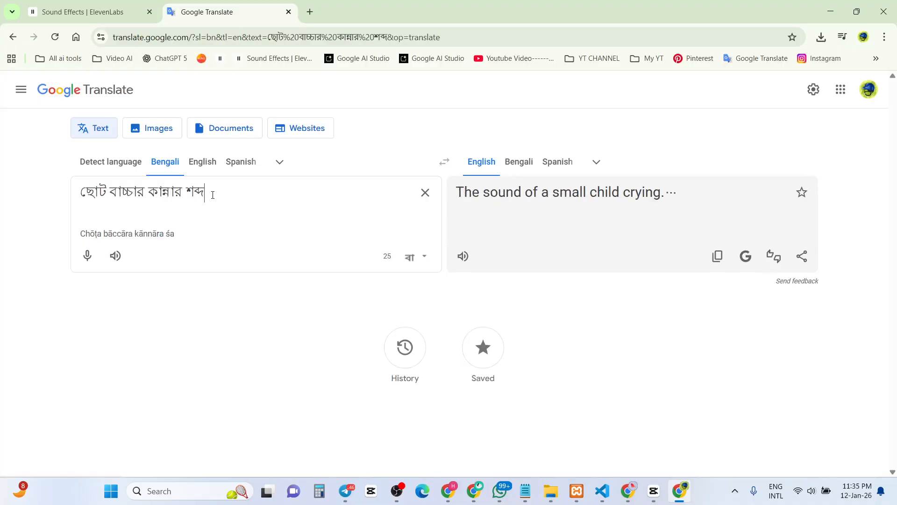
pyautogui.click(718, 256)
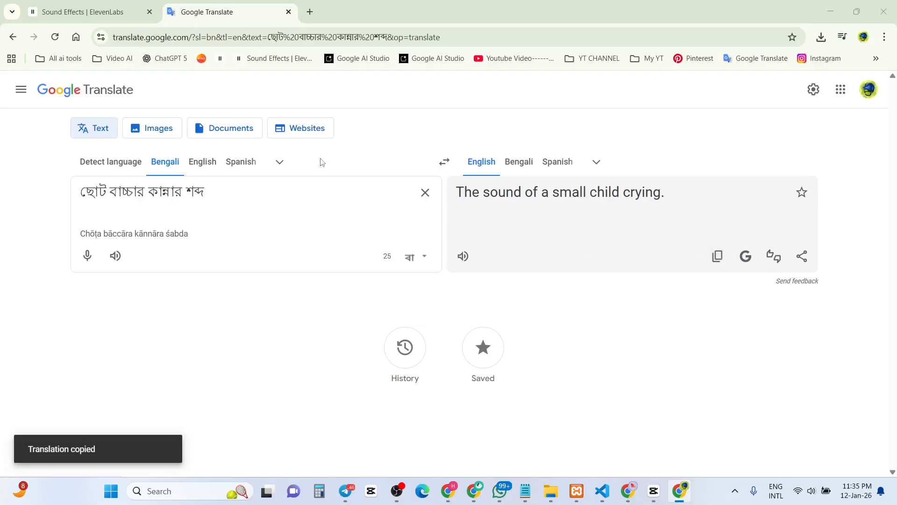
# Step: Switch to ElevenLabs Sound Effects, generate sounds from the prompt "The sound of a small child crying." and download result #1 as MP3
pyautogui.hotkey('alt', 'Tab')
pyautogui.hotkey('alt', 'Tab')
pyautogui.click(126, 19)
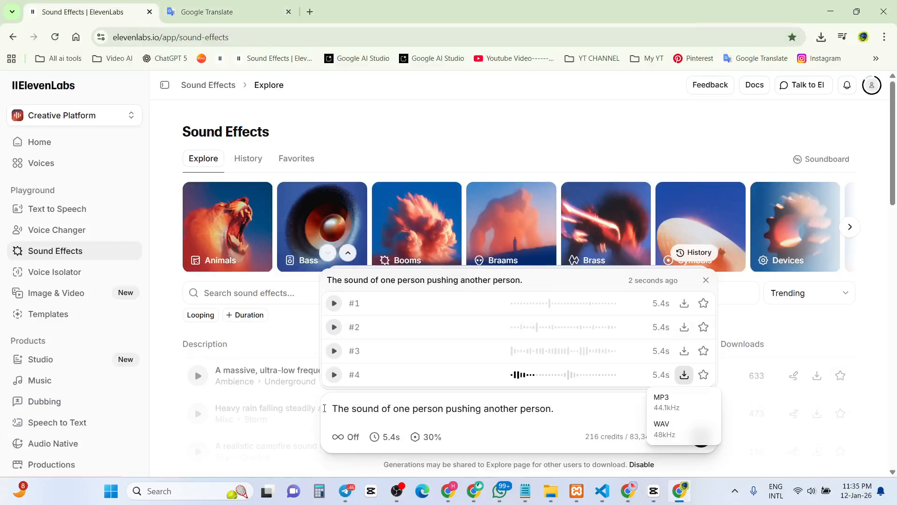
pyautogui.tripleClick(324, 408)
pyautogui.hotkey('ctrl', 'v')
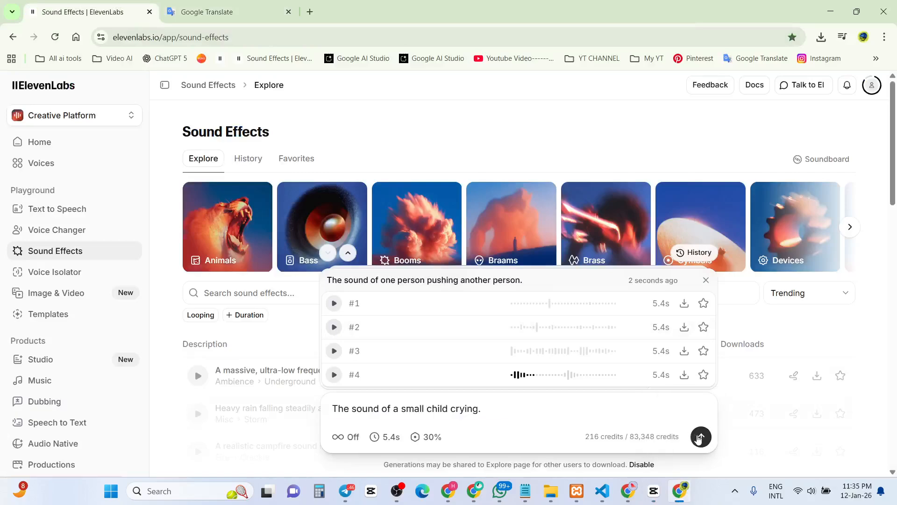
pyautogui.click(701, 436)
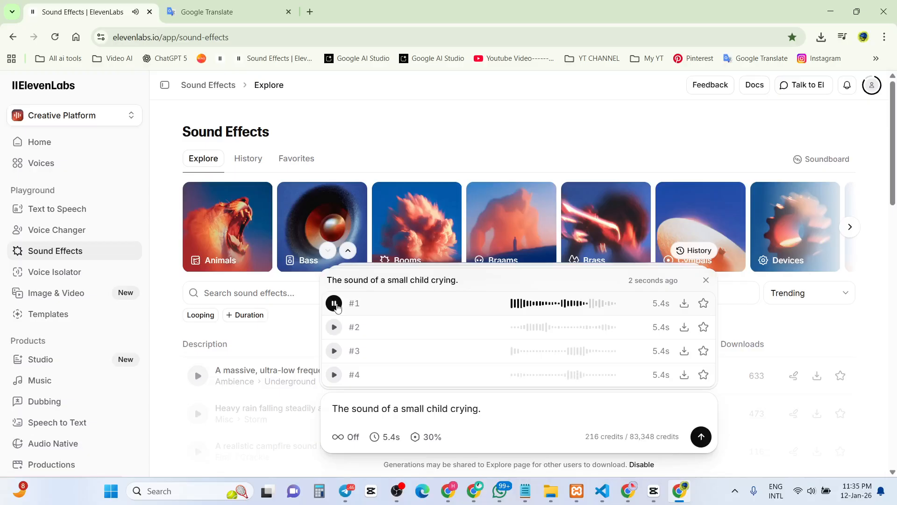
pyautogui.click(684, 303)
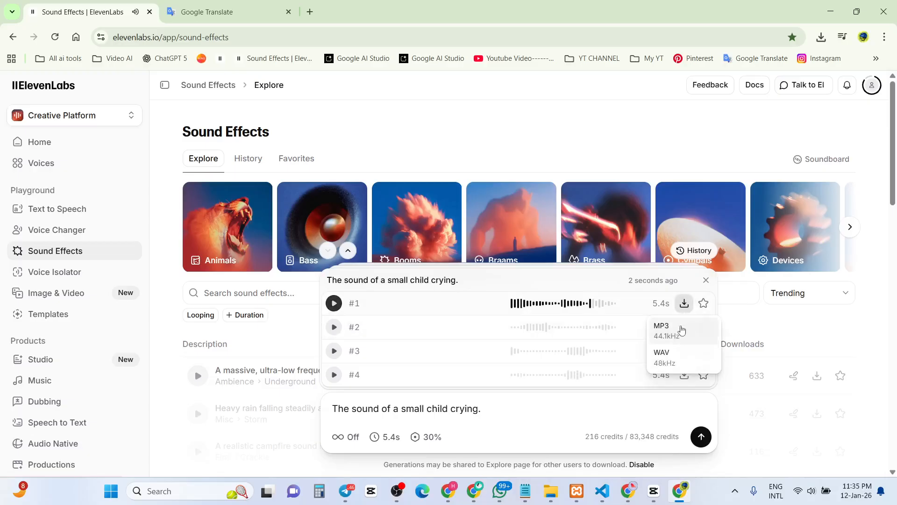
pyautogui.click(682, 330)
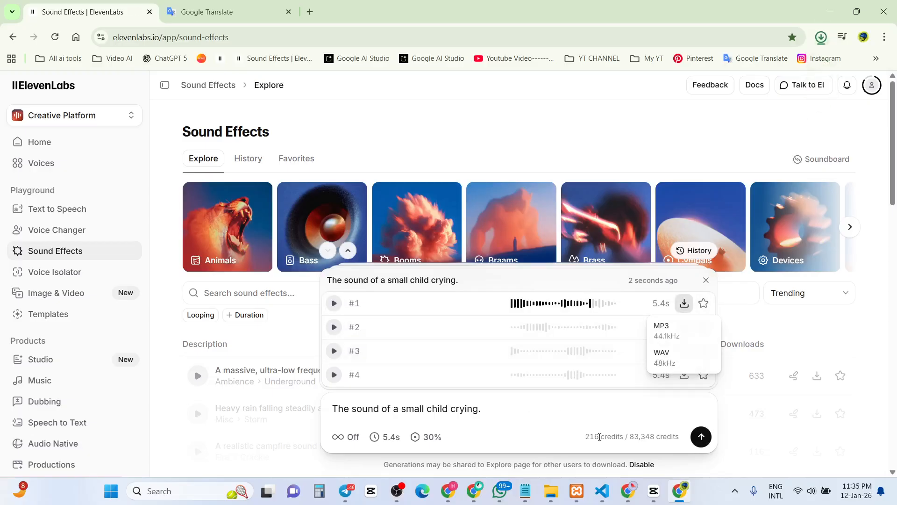
pyautogui.click(654, 491)
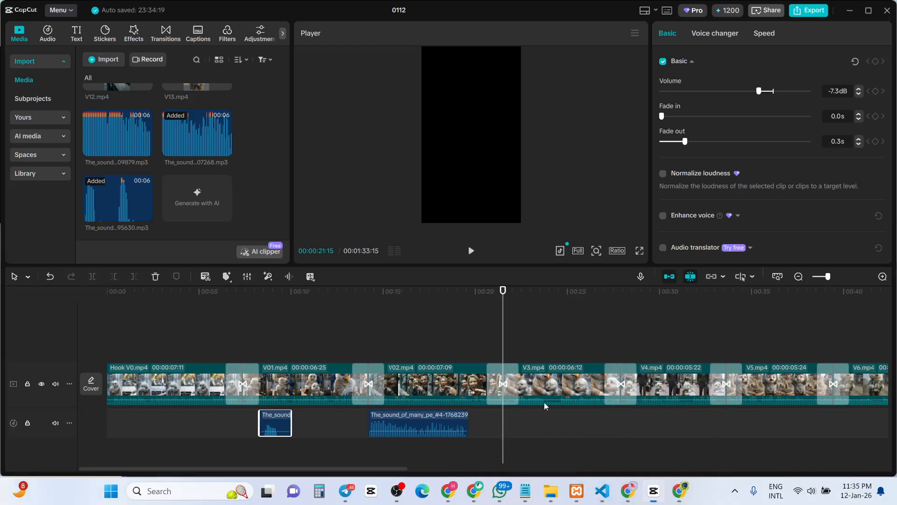
pyautogui.click(112, 68)
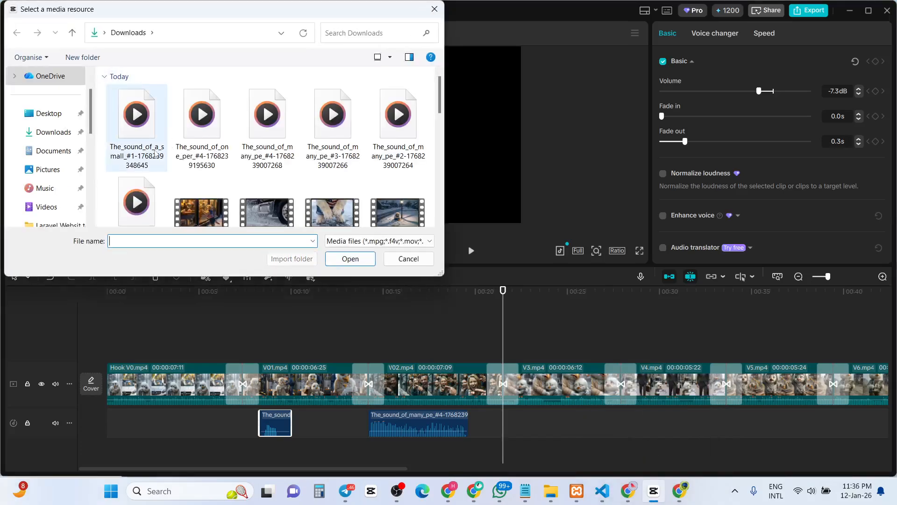
pyautogui.click(155, 155)
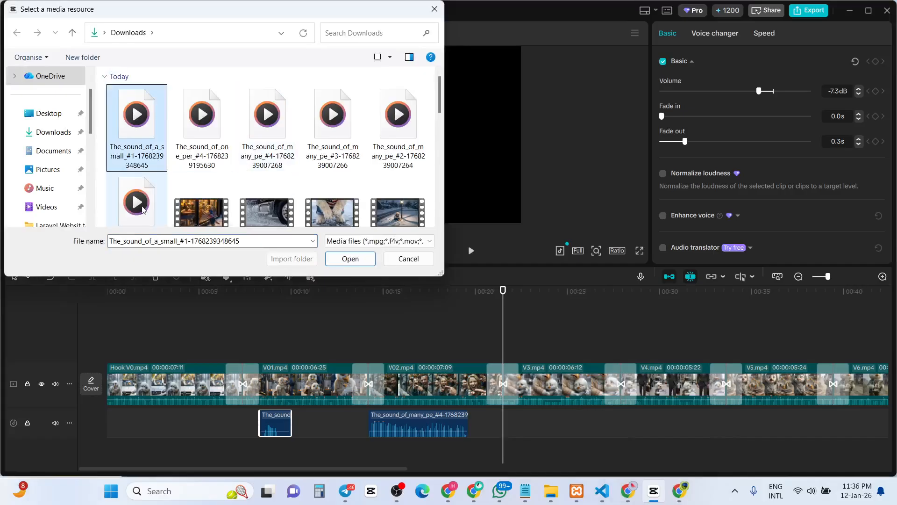
pyautogui.click(143, 210)
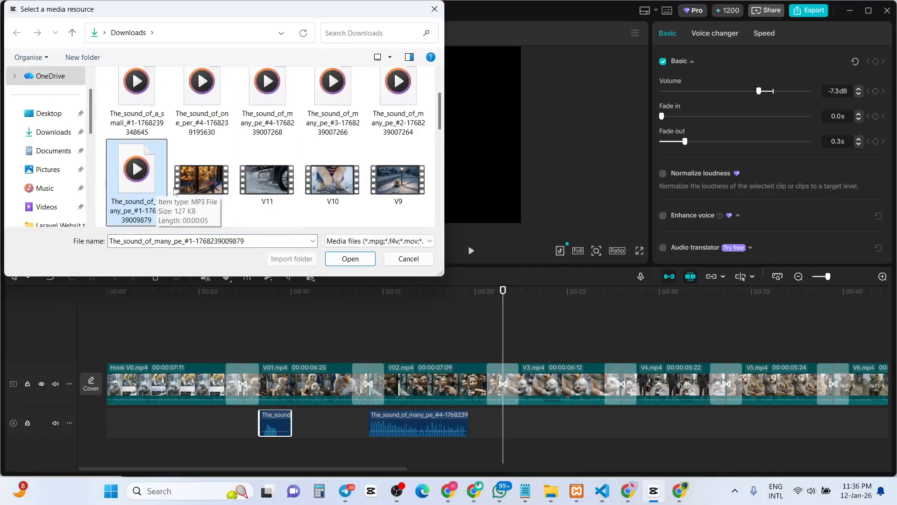
pyautogui.scroll(1, 141, 177)
pyautogui.click(139, 160)
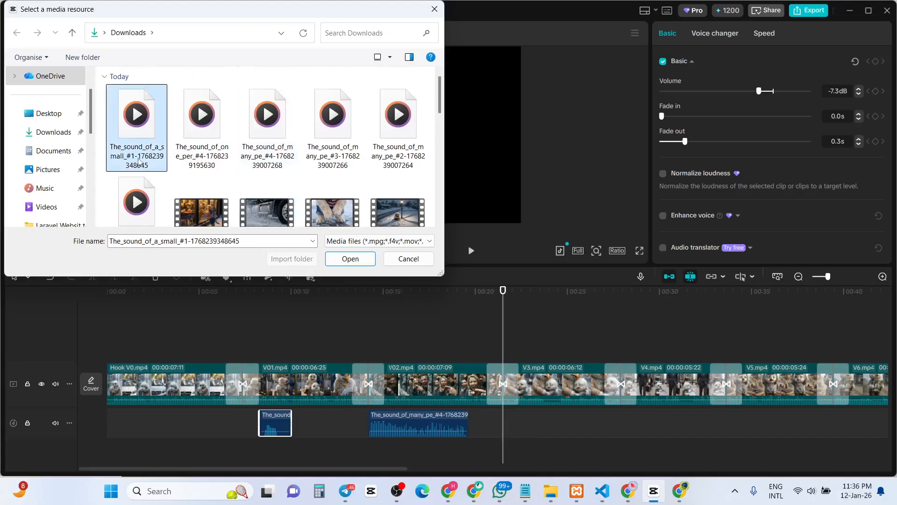
pyautogui.click(349, 259)
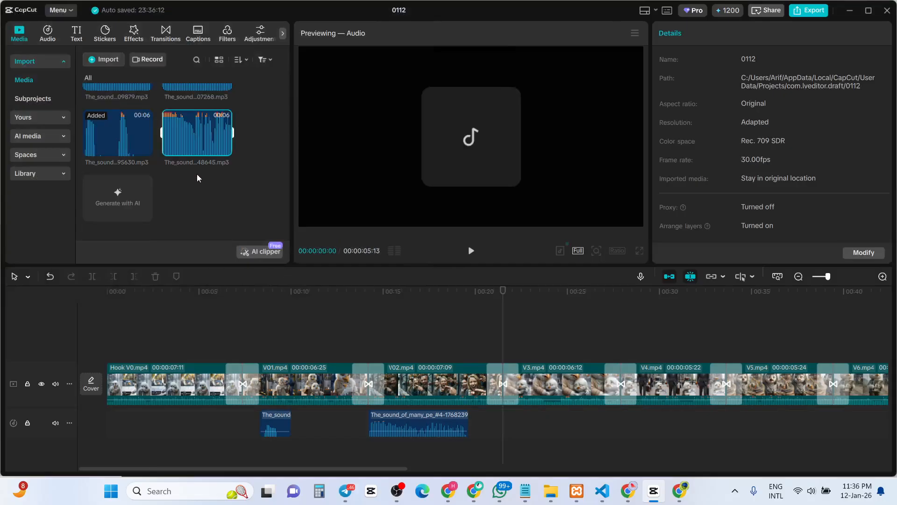
# Step: Place the child crying sound on the audio track beneath V3.mp4 at -9.3 dB volume and preview it
pyautogui.moveTo(200, 142); pyautogui.dragTo(538, 424)
pyautogui.moveTo(503, 319); pyautogui.dragTo(464, 319)
pyautogui.click(469, 252)
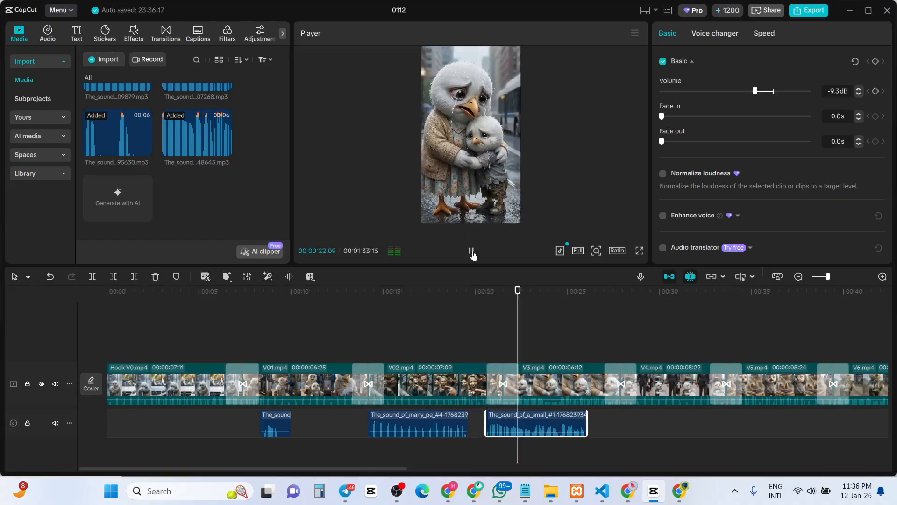
pyautogui.click(471, 252)
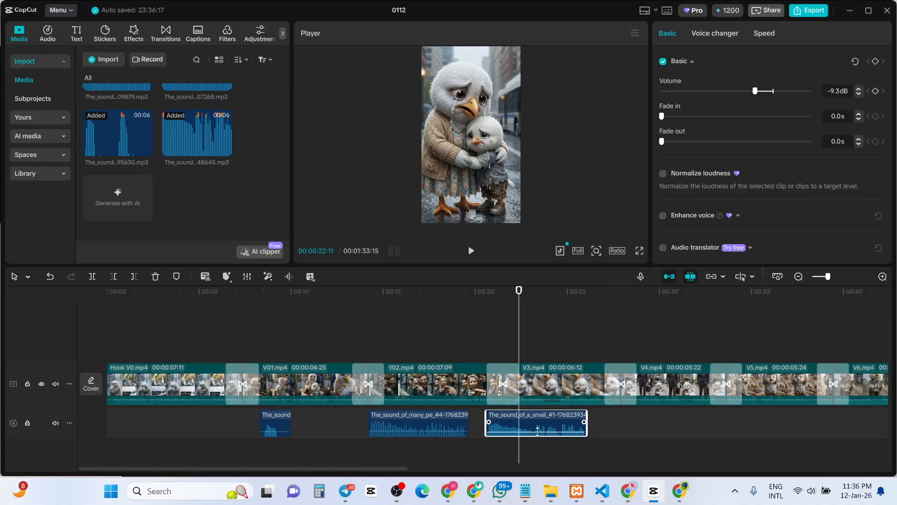
# Step: Lower the crying sound's volume to -16.8 dB and move the clip to start at 00:00:22:12
pyautogui.moveTo(537, 430); pyautogui.dragTo(552, 419)
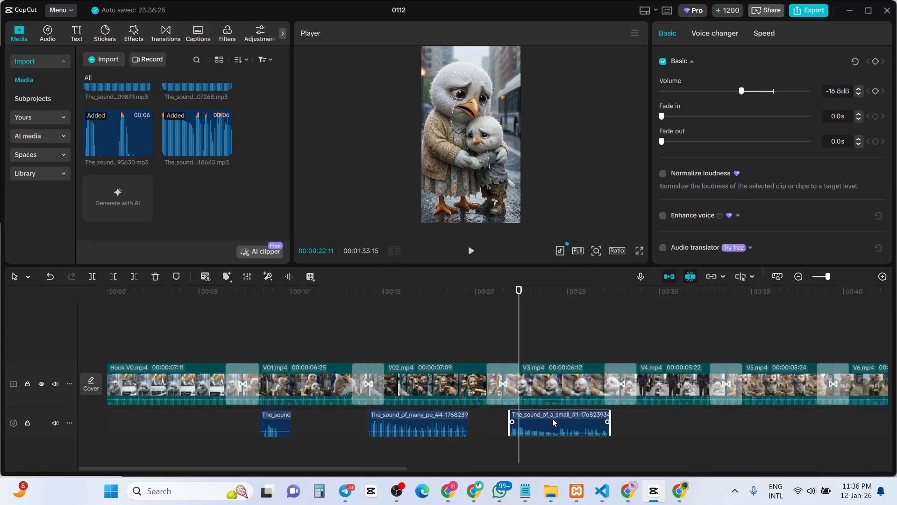
pyautogui.moveTo(518, 341)
pyautogui.mouseDown()
pyautogui.moveTo(500, 343)
pyautogui.moveTo(519, 350)
pyautogui.mouseUp()
pyautogui.moveTo(547, 424); pyautogui.dragTo(552, 423)
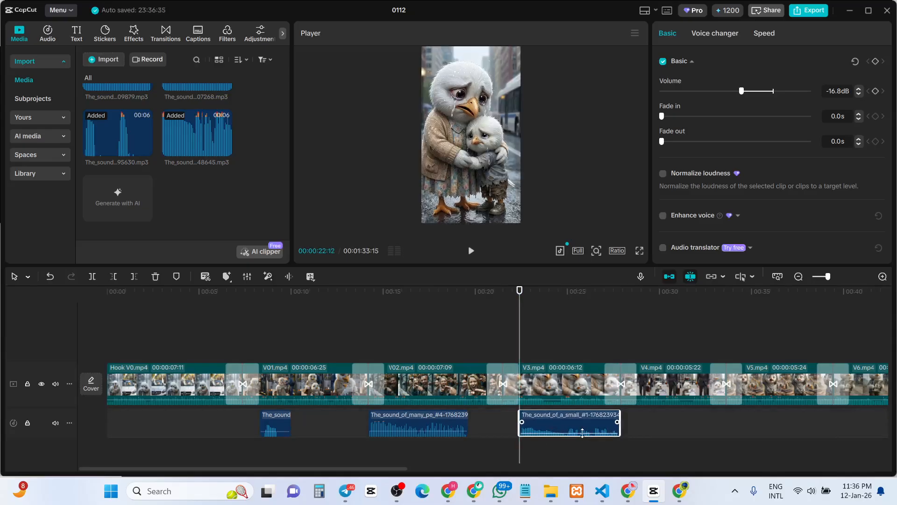
# Step: Trim the crying sound's end to about the 26-second mark, set its fade-in to 1.5 s and play it back
pyautogui.moveTo(617, 425); pyautogui.dragTo(589, 426)
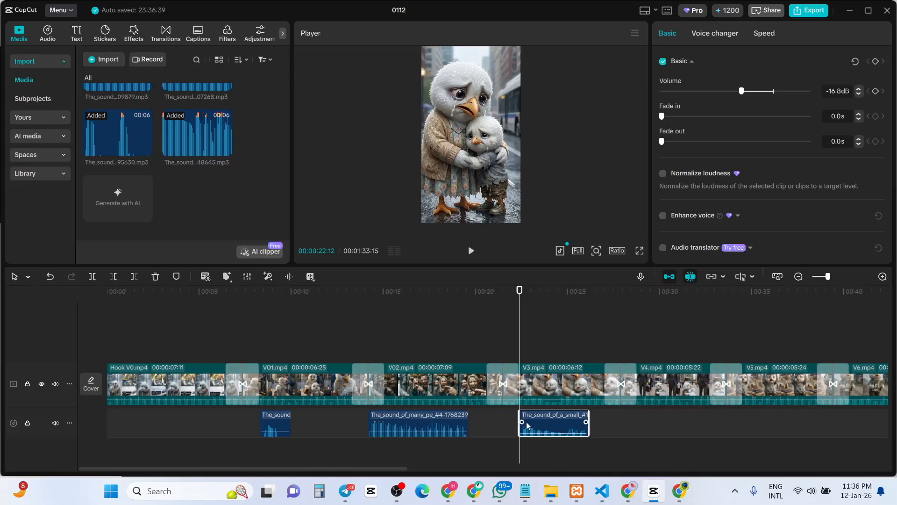
pyautogui.moveTo(524, 422); pyautogui.dragTo(555, 427)
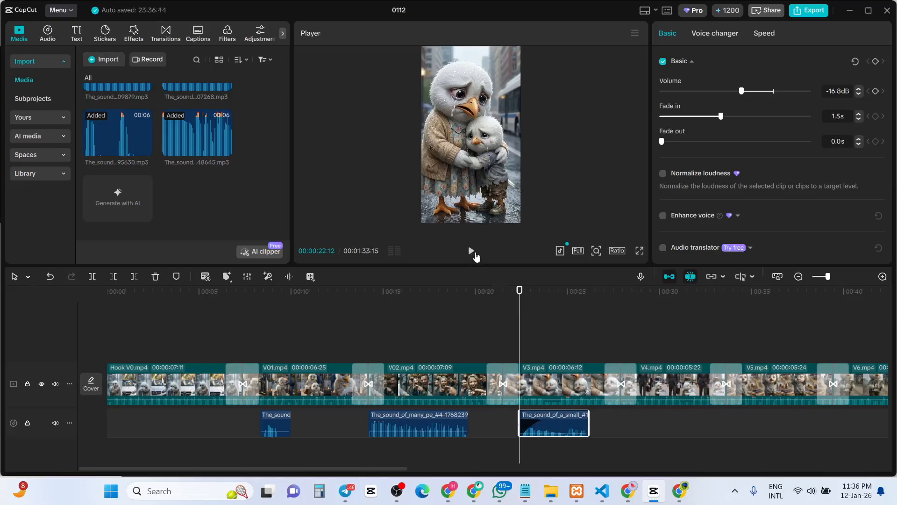
pyautogui.click(472, 252)
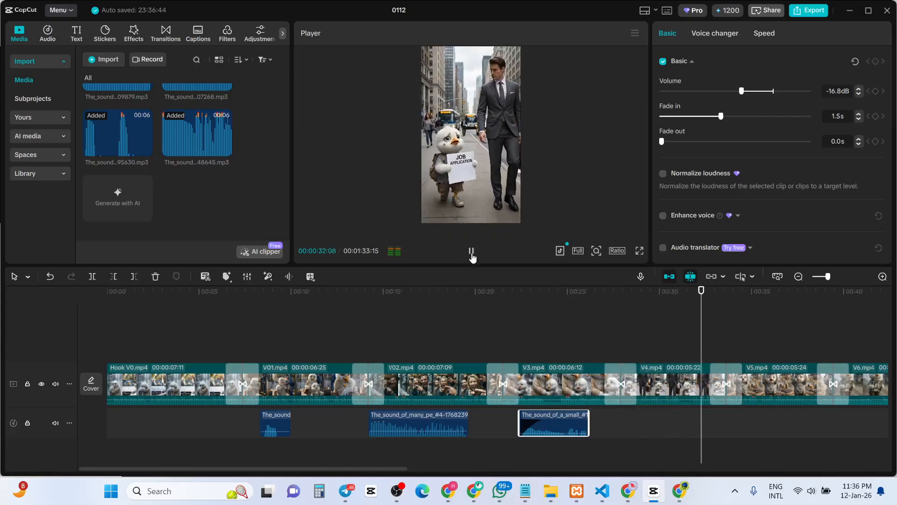
pyautogui.click(471, 254)
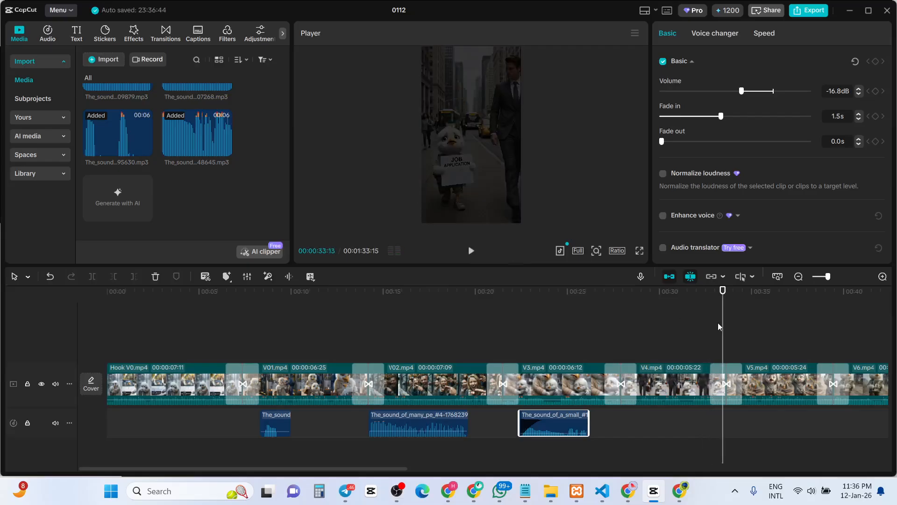
# Step: Replay the opening of the V4.mp4 scene several times to examine the action that needs a sound effect
pyautogui.moveTo(721, 329); pyautogui.dragTo(652, 336)
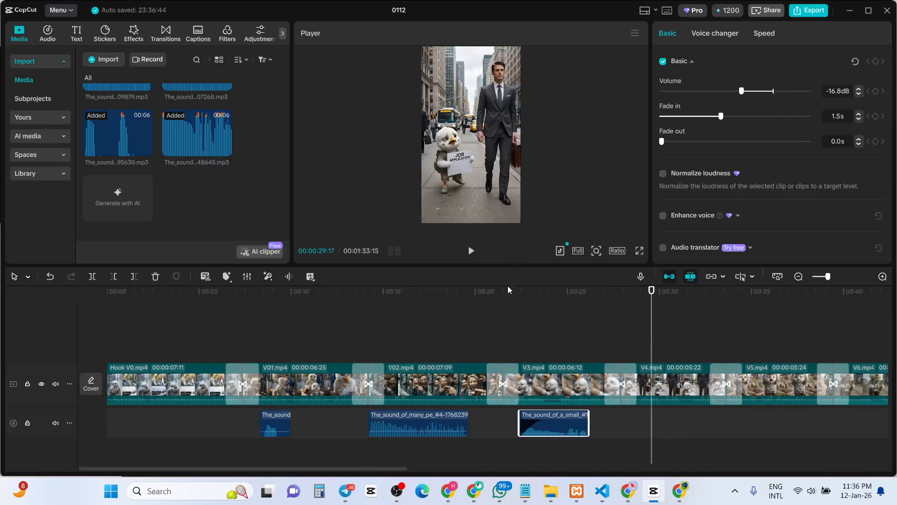
pyautogui.click(471, 252)
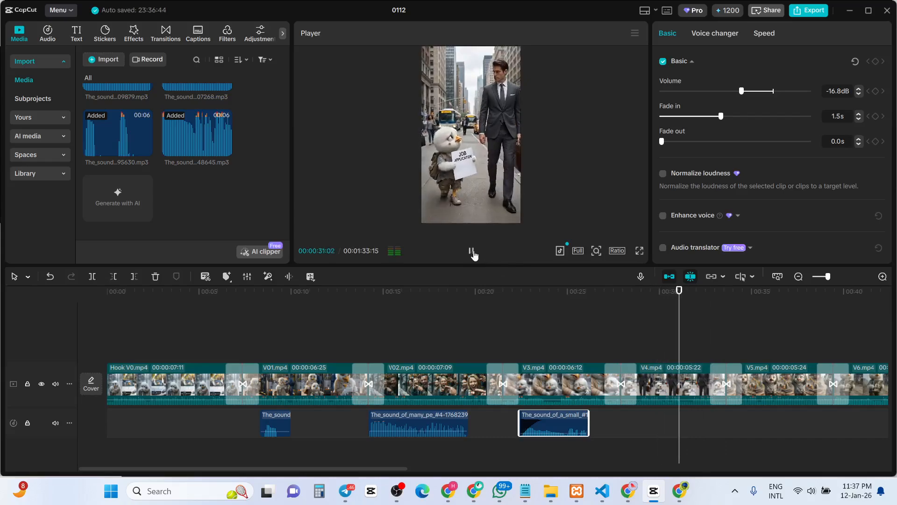
pyautogui.click(472, 253)
pyautogui.moveTo(683, 344); pyautogui.dragTo(634, 345)
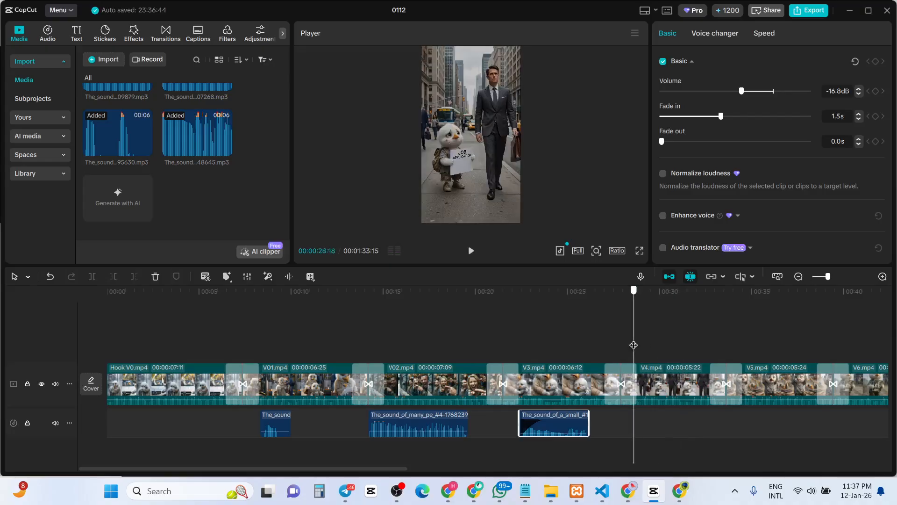
pyautogui.click(477, 254)
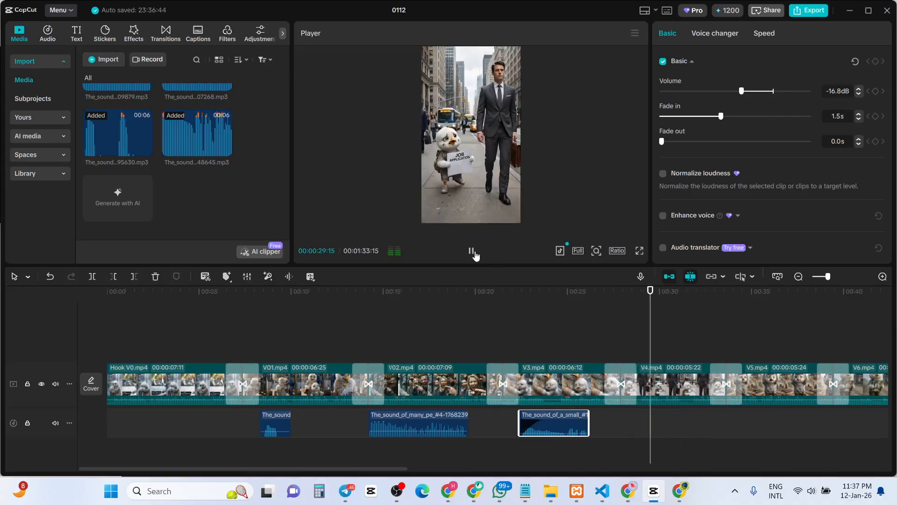
pyautogui.click(475, 255)
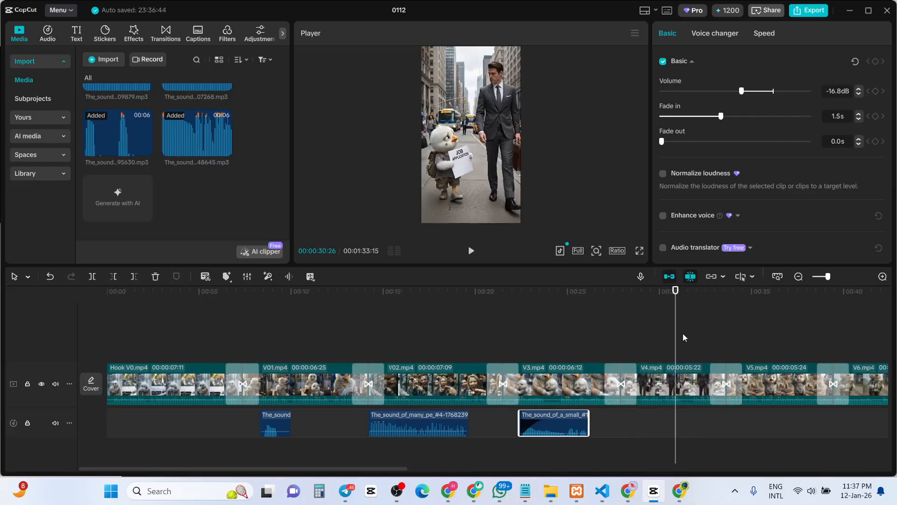
pyautogui.moveTo(677, 340); pyautogui.dragTo(633, 346)
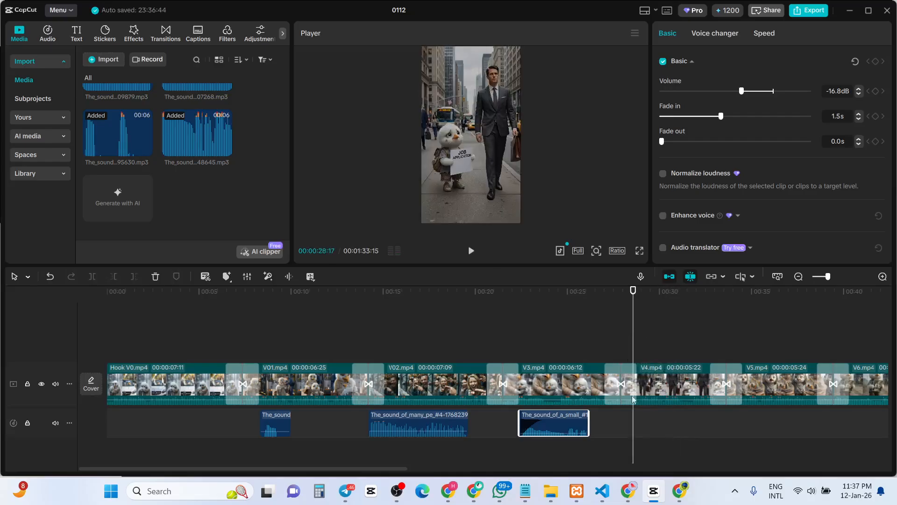
# Step: Switch to Google Translate in the browser, translate the Bengali phrase "পায়ে হাটার শব্দ" into English and copy the translation
pyautogui.click(679, 490)
pyautogui.click(229, 15)
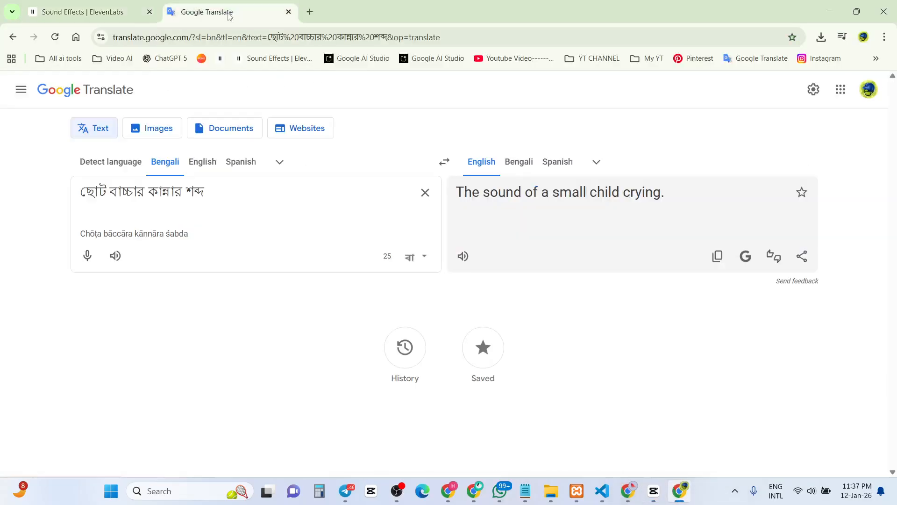
pyautogui.tripleClick(229, 187)
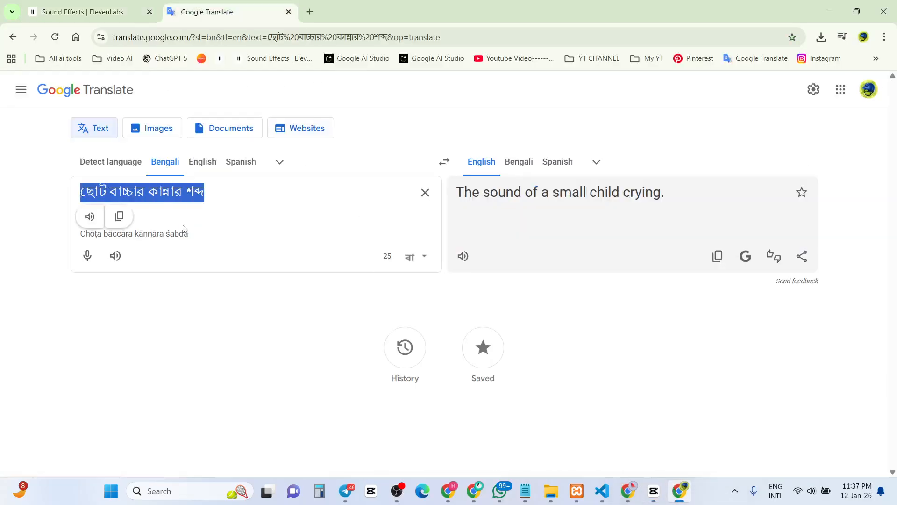
pyautogui.write('পায়ের')
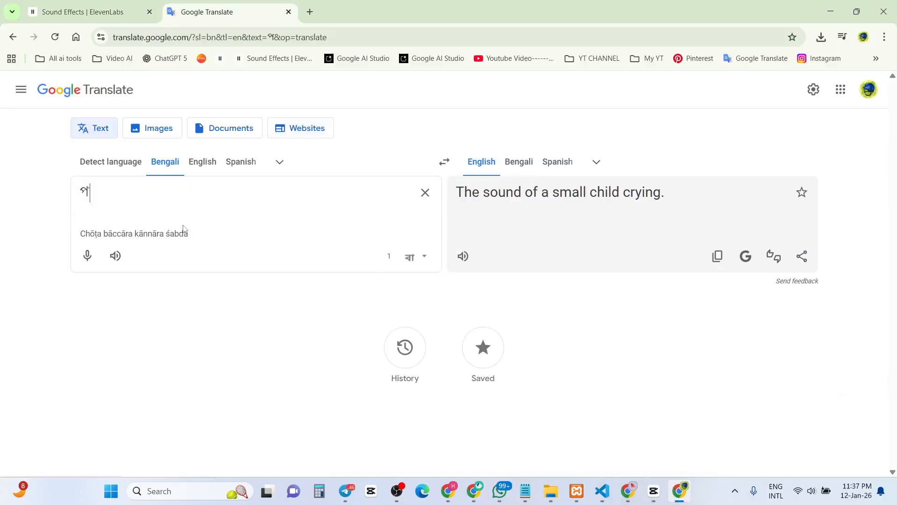
pyautogui.write(' হাচার')
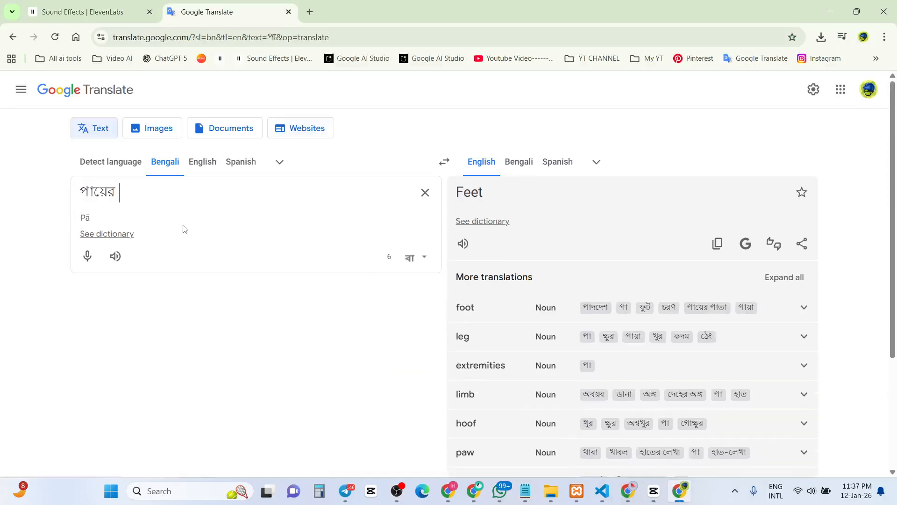
pyautogui.press('BackSpace')
pyautogui.press('BackSpace')
pyautogui.press('BackSpace')
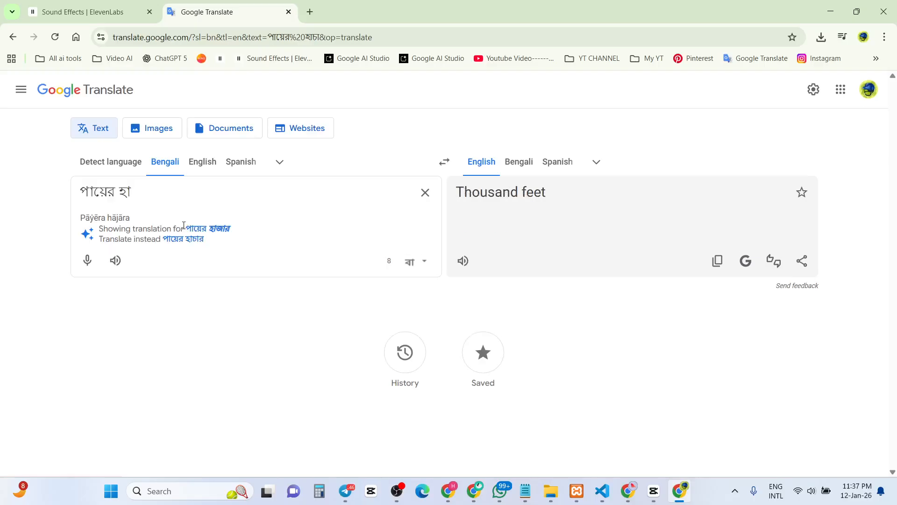
pyautogui.write('টার শব্দ')
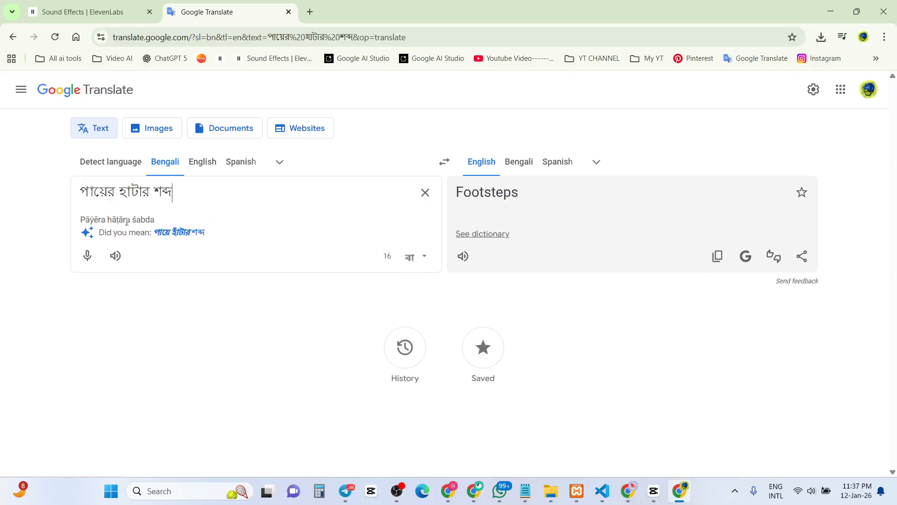
pyautogui.press('BackSpace')
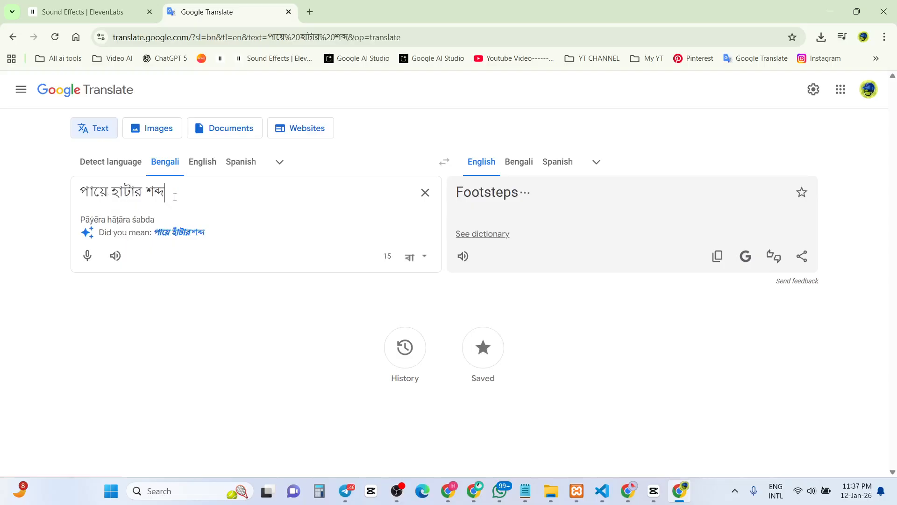
pyautogui.click(717, 257)
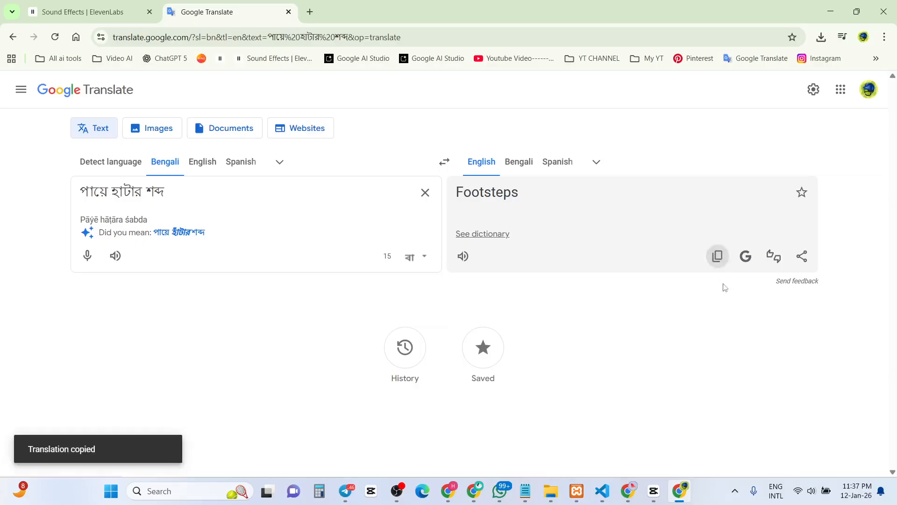
# Step: In ElevenLabs, download variations #2, #3 and #4 of the small child crying sound as MP3 files
pyautogui.click(118, 4)
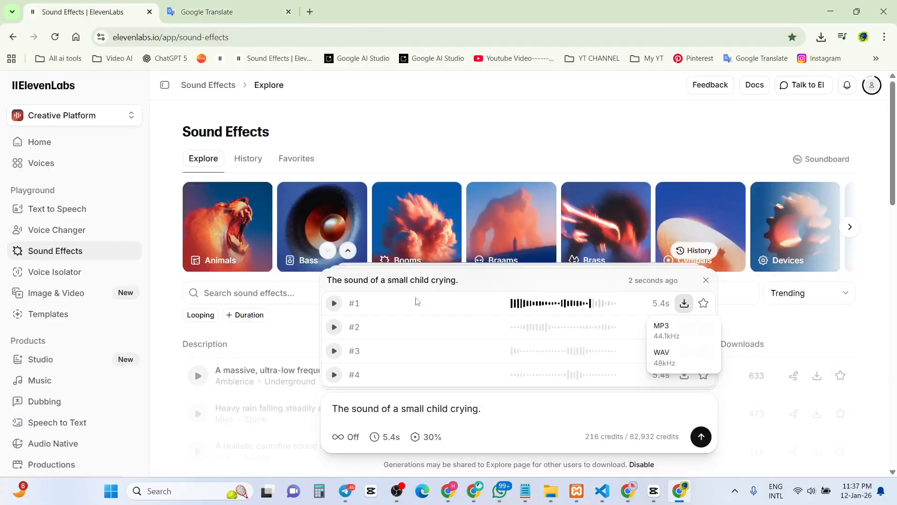
pyautogui.click(494, 409)
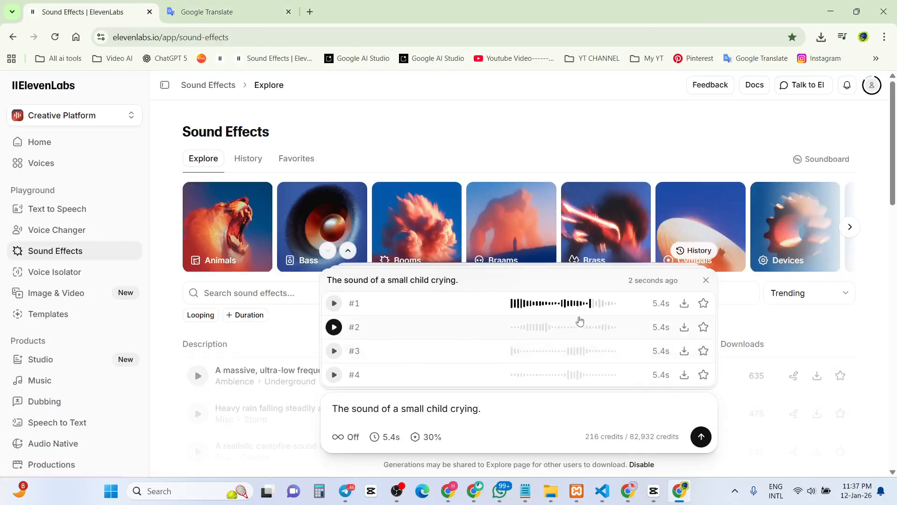
pyautogui.click(683, 327)
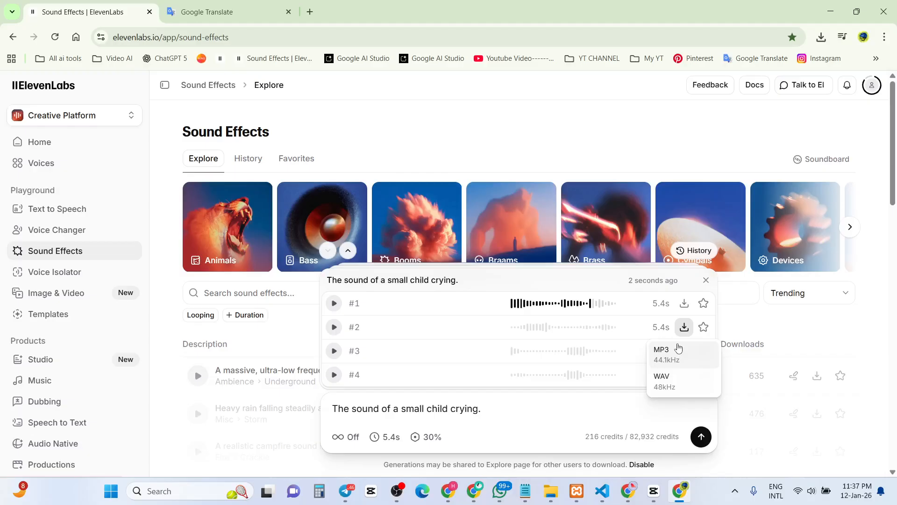
pyautogui.click(678, 348)
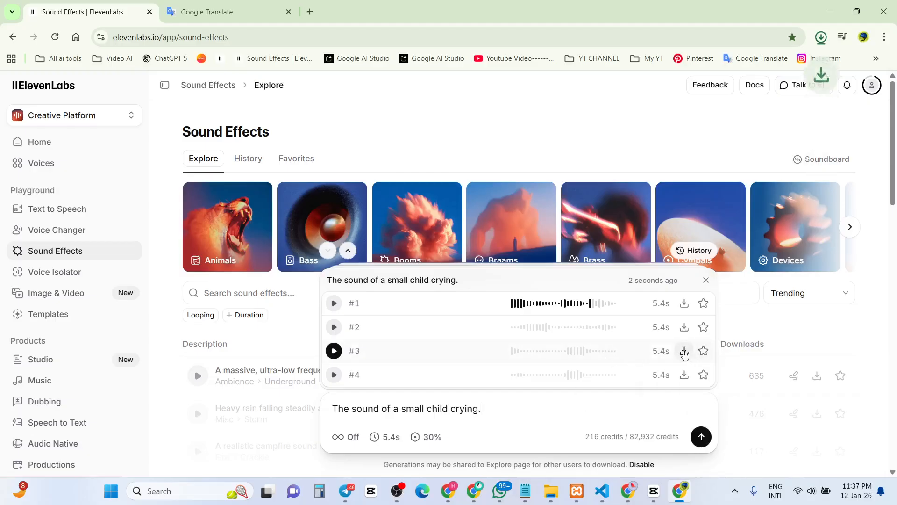
pyautogui.click(684, 352)
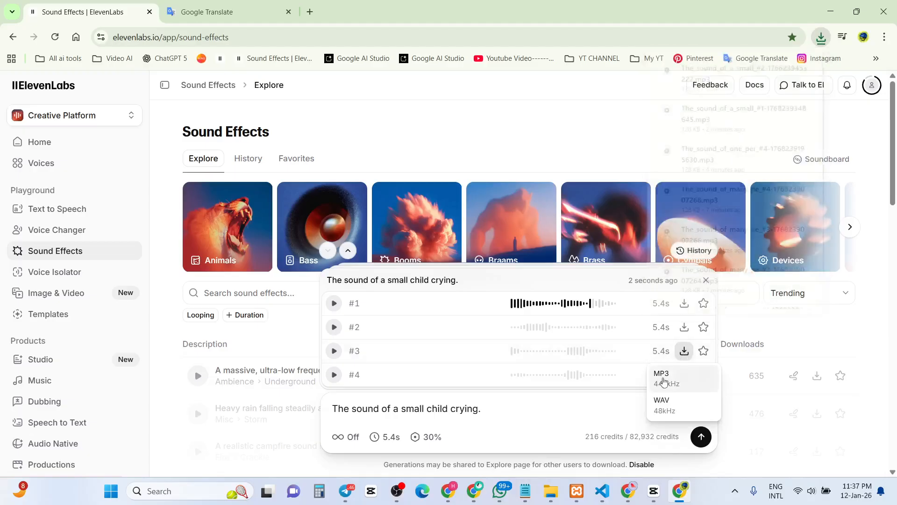
pyautogui.click(664, 379)
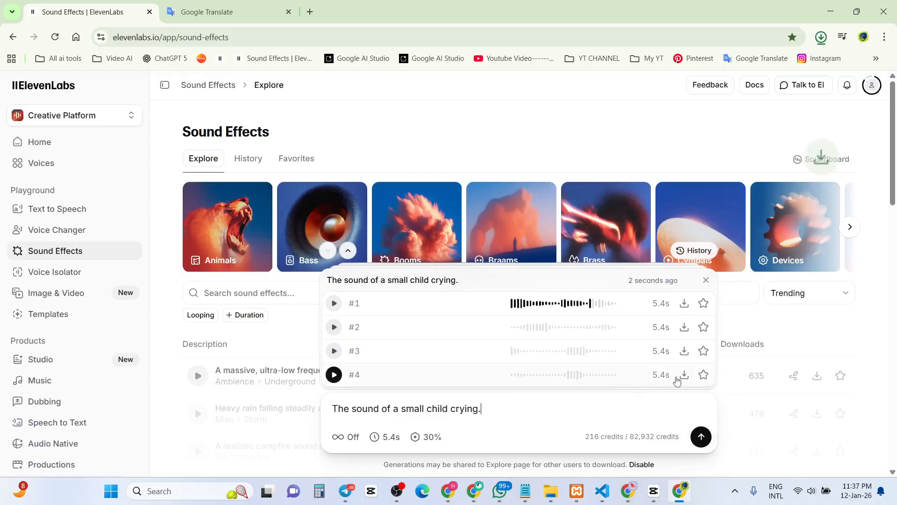
pyautogui.click(685, 376)
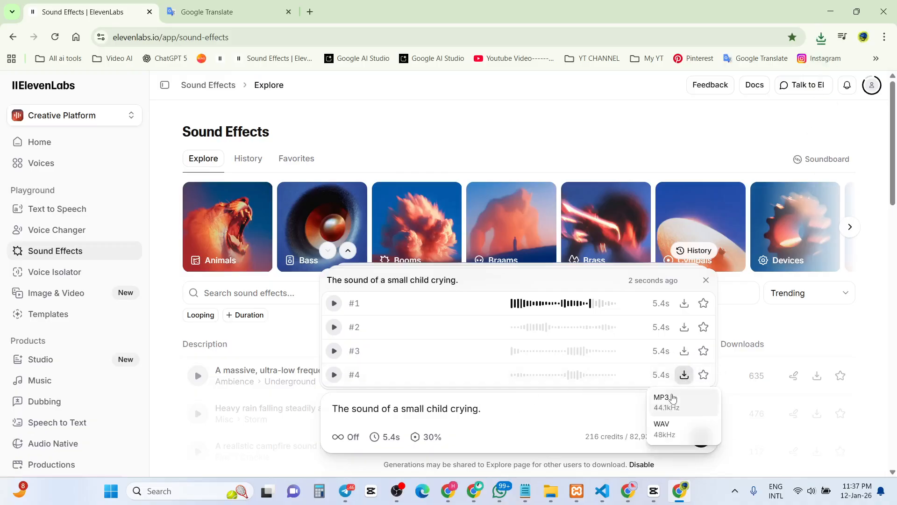
pyautogui.click(673, 398)
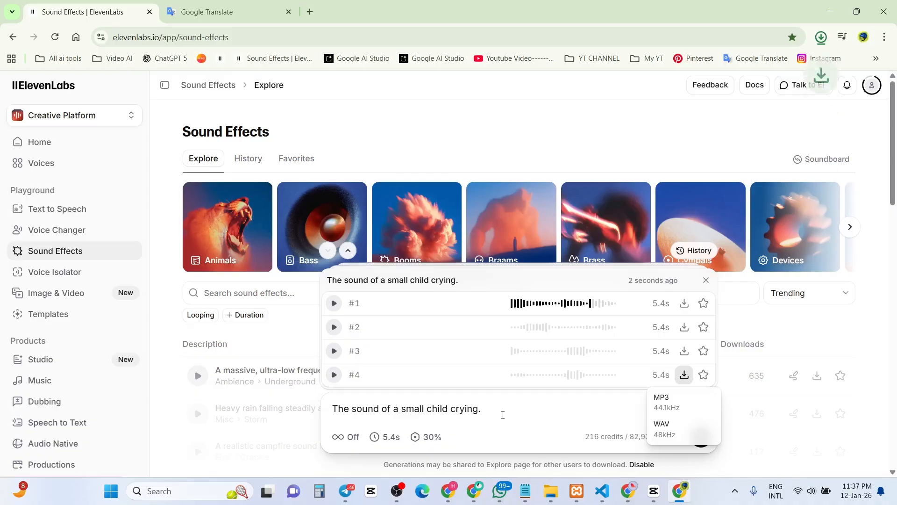
# Step: Replace the sound effect prompt with "Footsteps" and generate the sounds
pyautogui.tripleClick(491, 410)
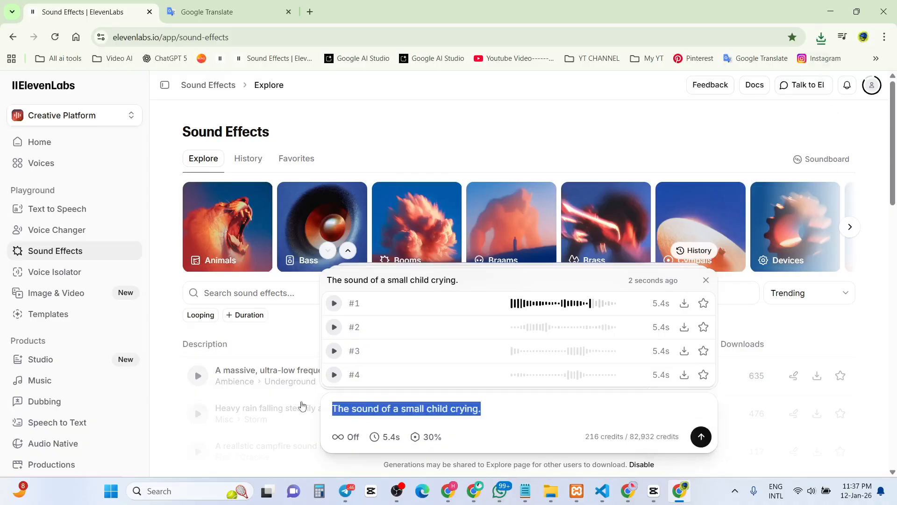
pyautogui.write('Footsteps')
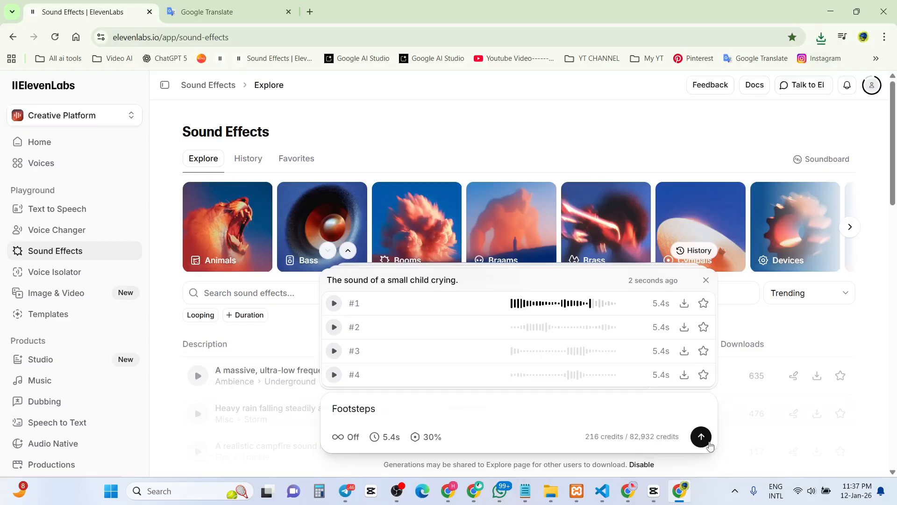
pyautogui.click(702, 437)
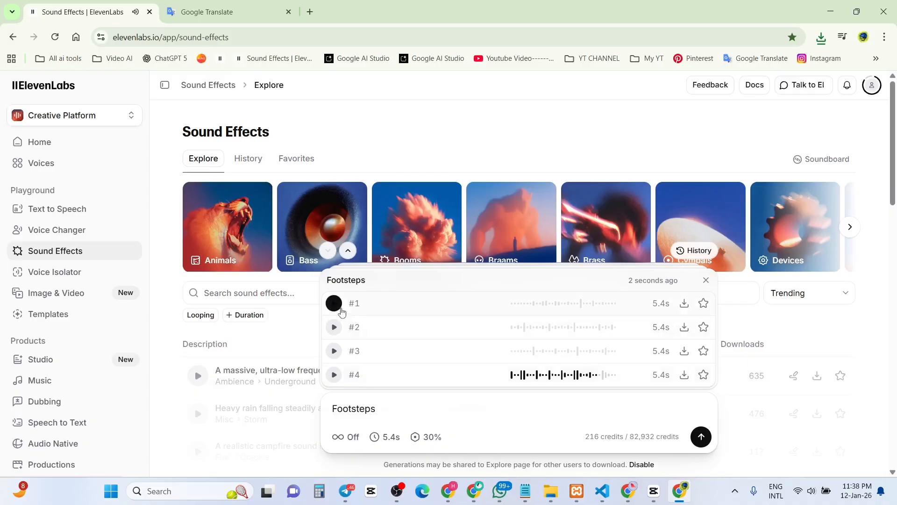
# Step: Preview footsteps variation #1 and download variations #1 and #2 as MP3 files
pyautogui.click(335, 305)
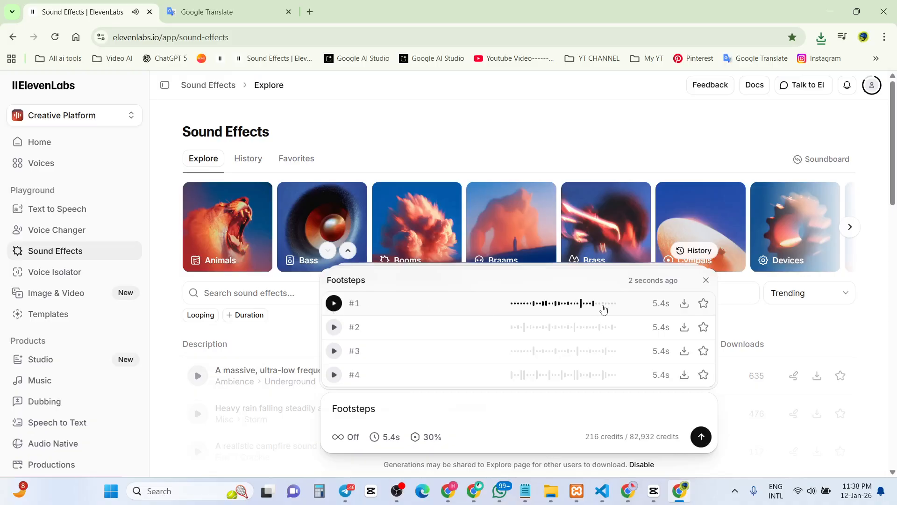
pyautogui.click(682, 307)
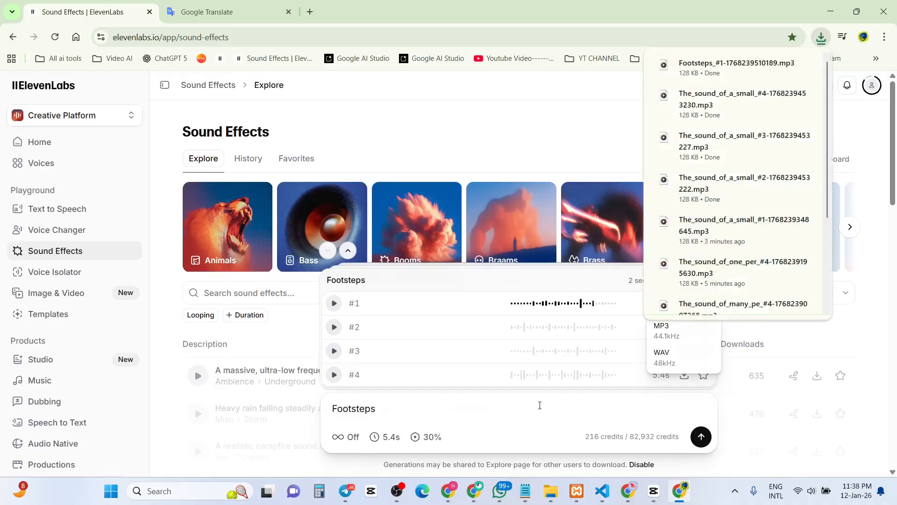
pyautogui.click(539, 404)
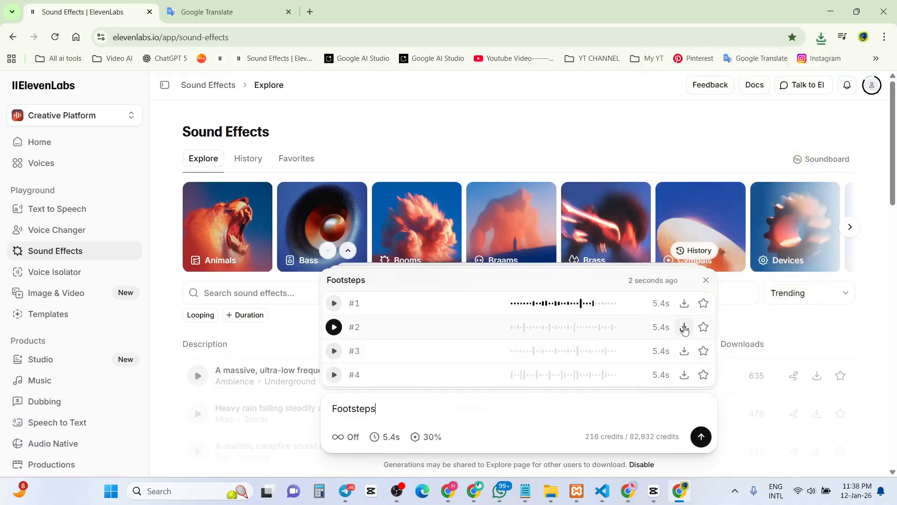
pyautogui.click(684, 327)
pyautogui.click(670, 352)
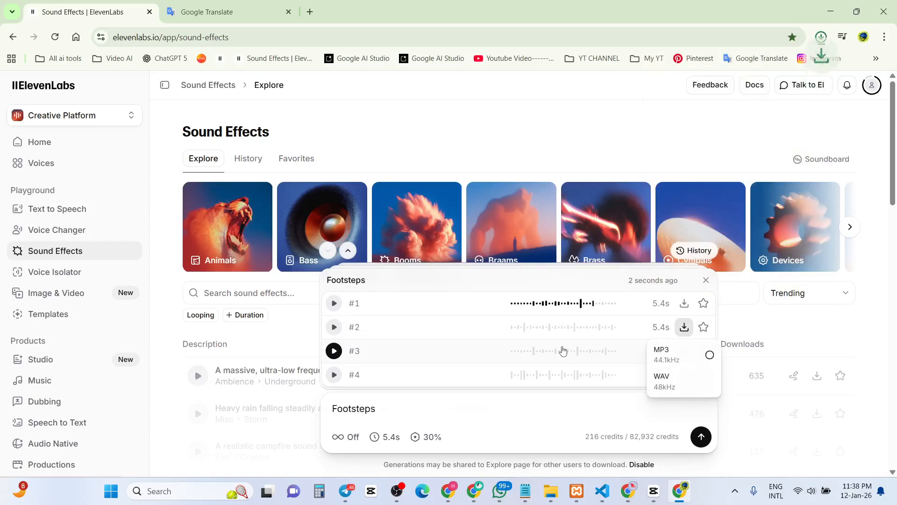
# Step: Switch to CapCut, import the Footsteps_#1 file from Downloads and place it on the audio track beneath V4.mp4
pyautogui.click(656, 489)
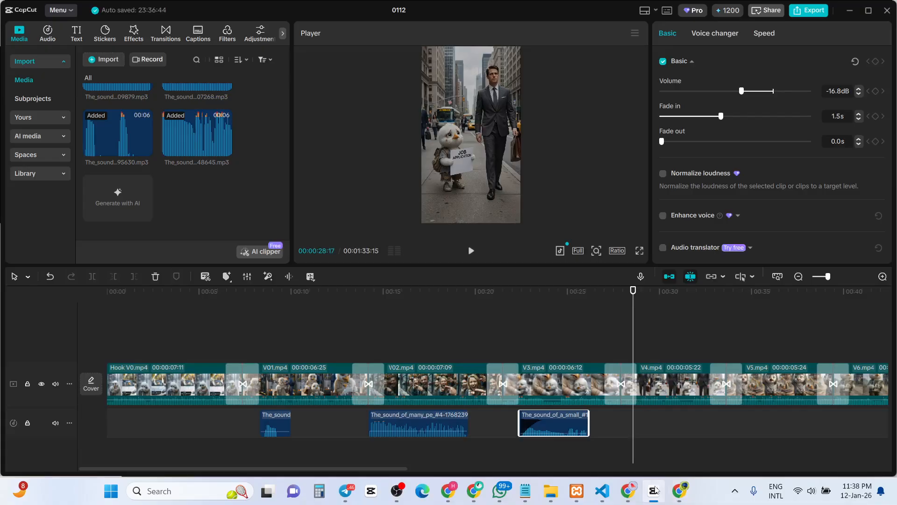
pyautogui.click(114, 64)
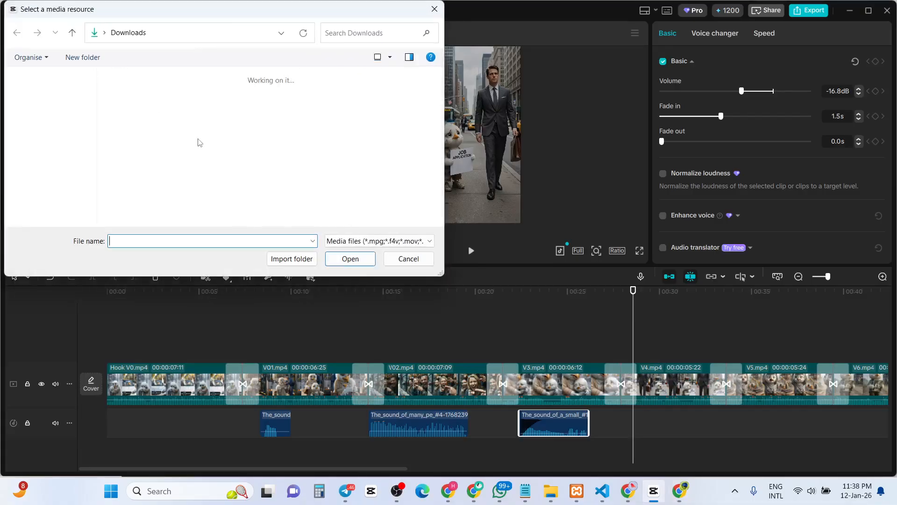
pyautogui.click(213, 151)
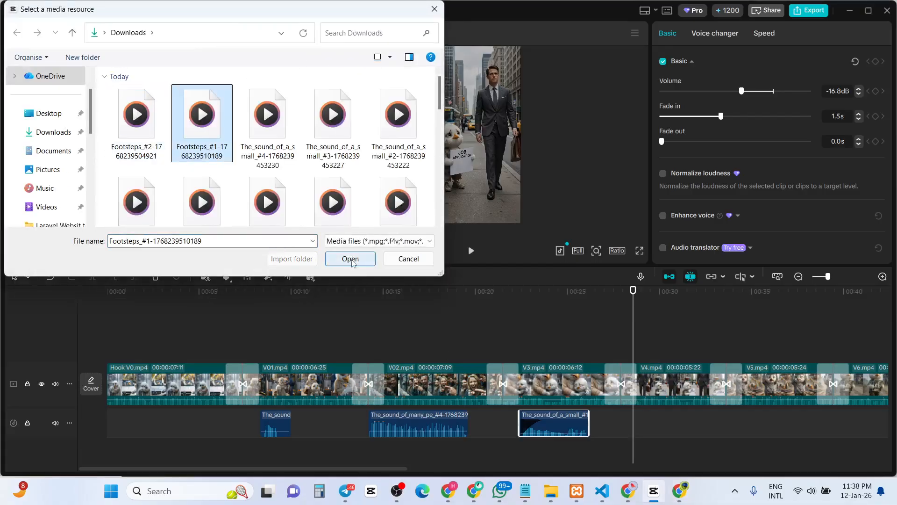
pyautogui.click(336, 261)
pyautogui.moveTo(117, 202); pyautogui.dragTo(602, 423)
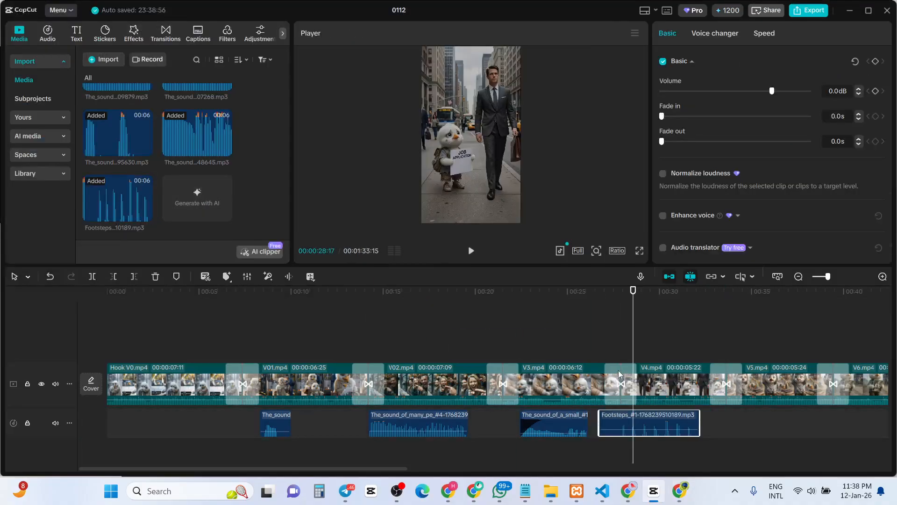
# Step: Shorten the footsteps clip to about 5 seconds, start it at 00:00:28:08 and play it back with V4.mp4
pyautogui.moveTo(632, 354)
pyautogui.mouseDown()
pyautogui.moveTo(599, 354)
pyautogui.moveTo(627, 359)
pyautogui.mouseUp()
pyautogui.moveTo(642, 427)
pyautogui.mouseDown()
pyautogui.moveTo(667, 427)
pyautogui.moveTo(627, 429)
pyautogui.mouseUp()
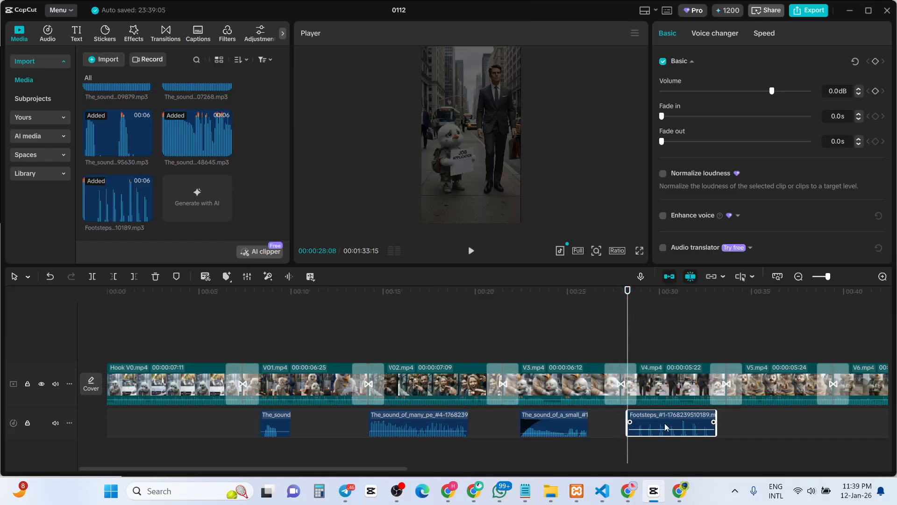
pyautogui.click(471, 251)
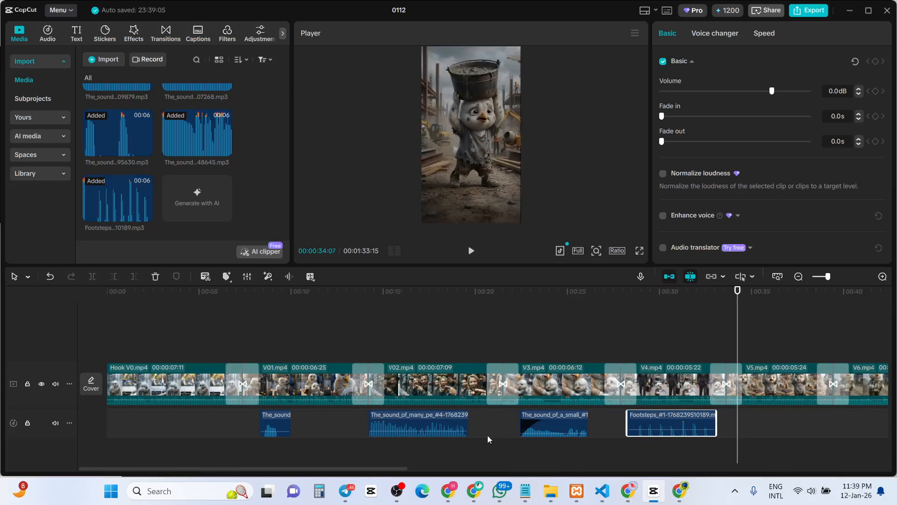
# Step: Play the video from V5.mp4 into V7.mp4 to examine which actions need sound effects
pyautogui.moveTo(386, 468); pyautogui.dragTo(477, 266)
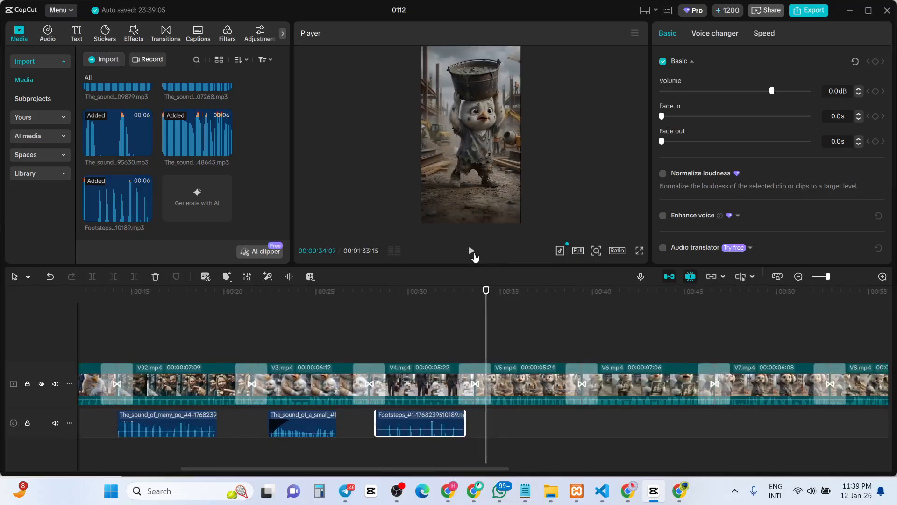
pyautogui.click(472, 251)
pyautogui.click(472, 254)
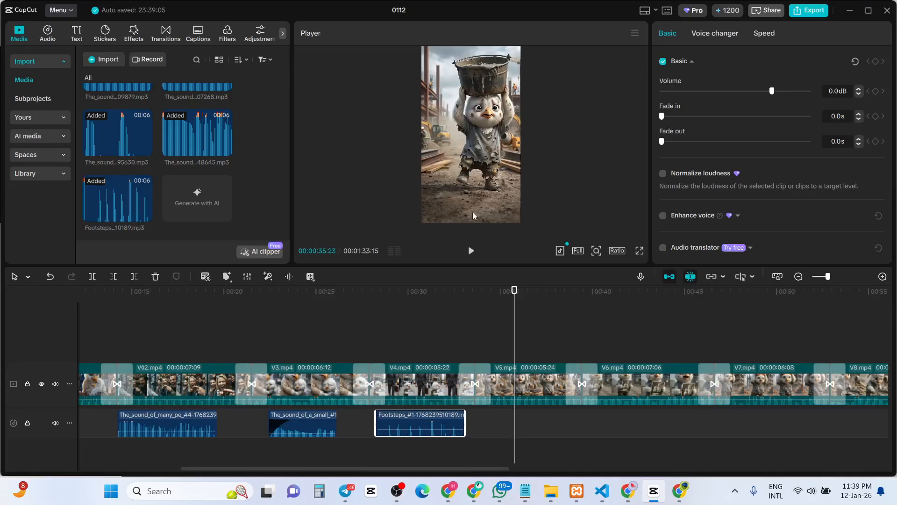
pyautogui.click(472, 252)
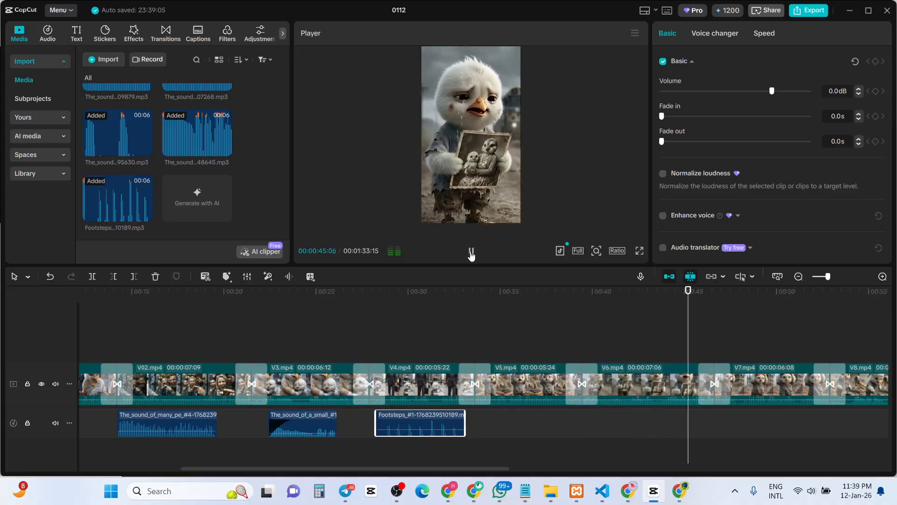
pyautogui.click(471, 253)
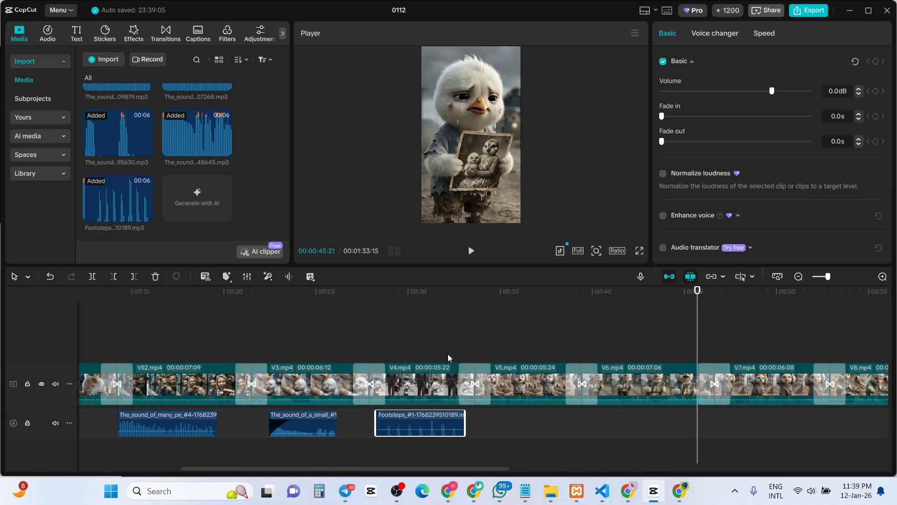
pyautogui.moveTo(495, 468); pyautogui.dragTo(597, 469)
pyautogui.click(471, 251)
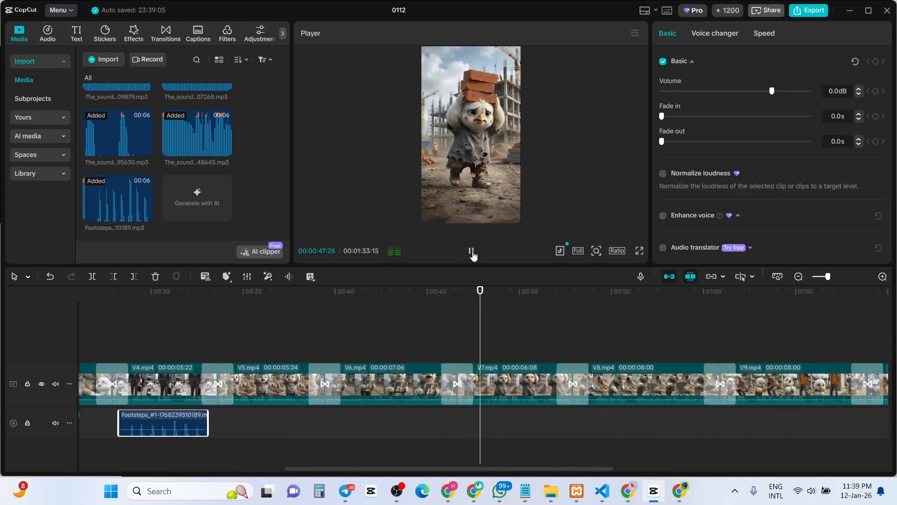
pyautogui.click(472, 252)
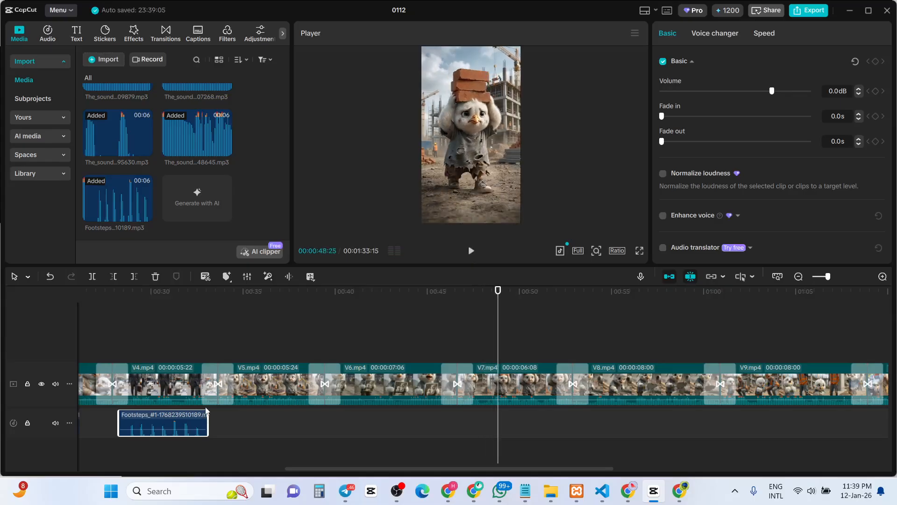
# Step: Paste a copy of the footsteps clip at 00:00:47:06 beneath V7.mp4 and play it back with the scene
pyautogui.moveTo(497, 345); pyautogui.dragTo(468, 341)
pyautogui.click(470, 254)
pyautogui.click(473, 253)
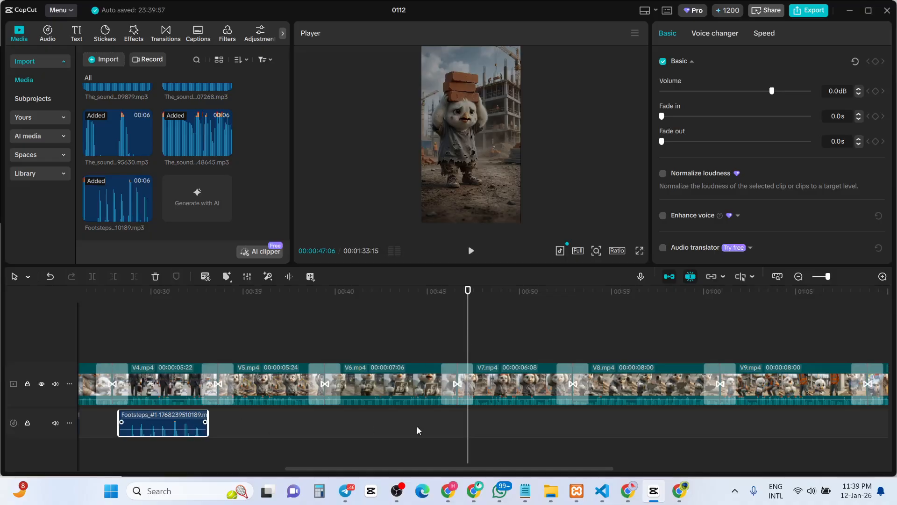
pyautogui.hotkey('ctrl', 'v')
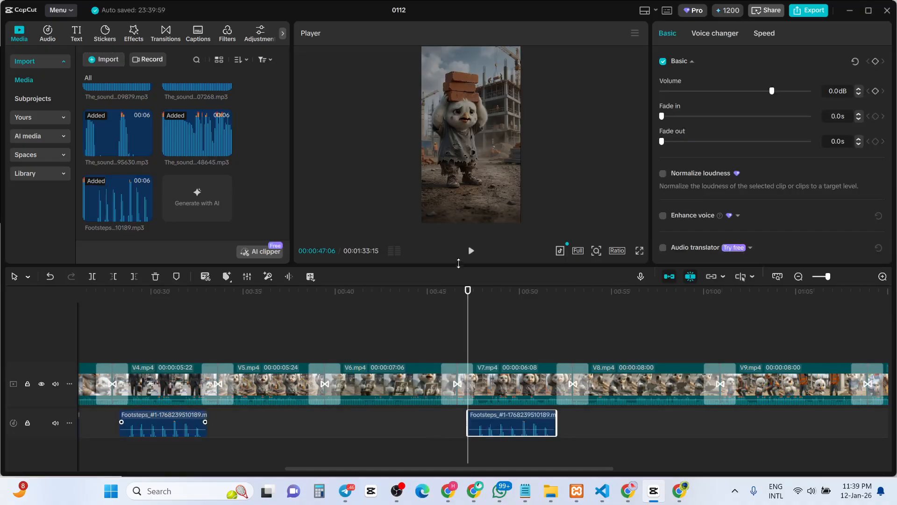
pyautogui.click(469, 252)
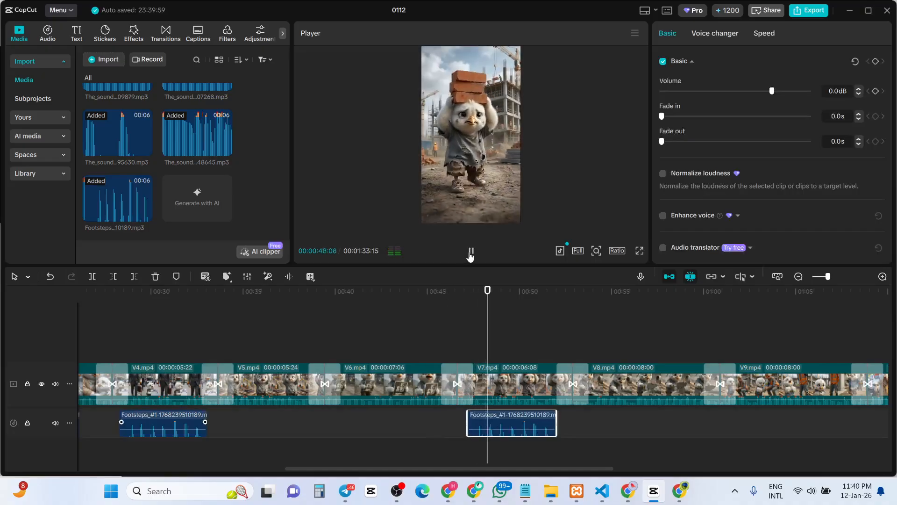
pyautogui.click(470, 254)
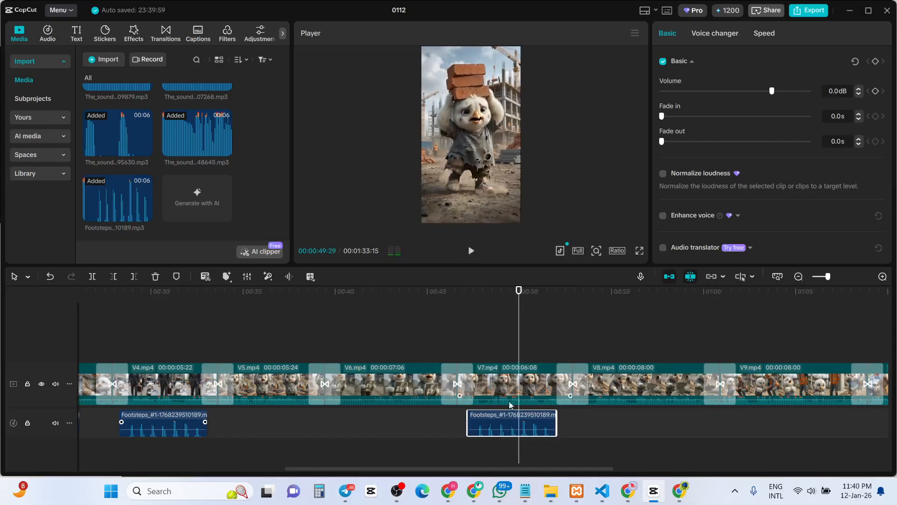
# Step: Raise the copied footsteps clip's volume to 5.7 dB and play the video on into V9.mp4
pyautogui.moveTo(525, 428); pyautogui.dragTo(526, 427)
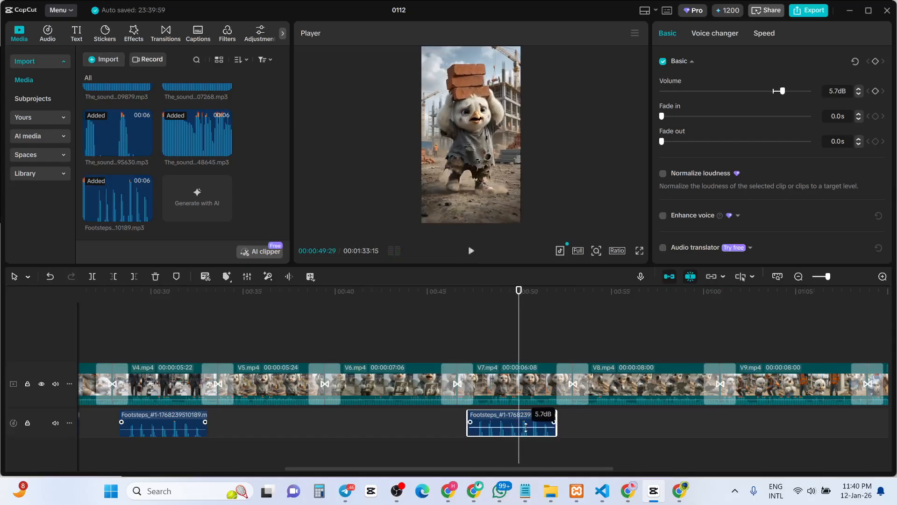
pyautogui.click(470, 252)
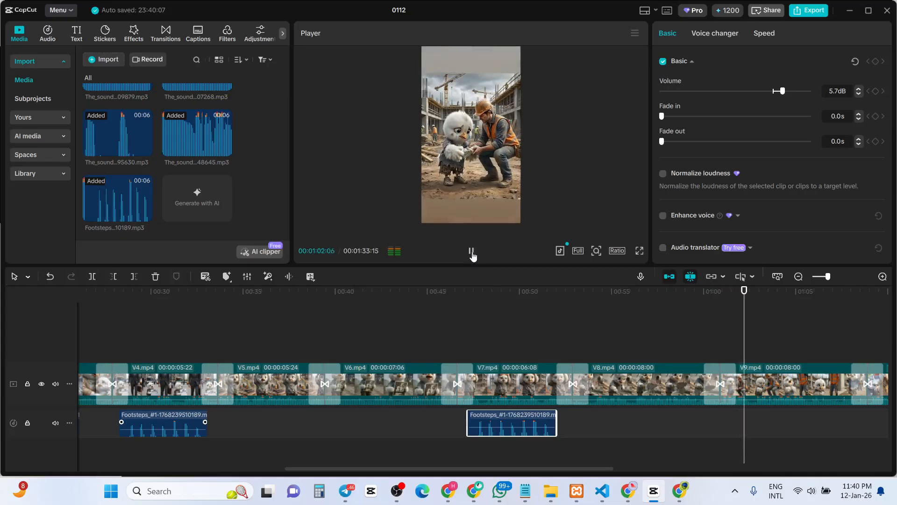
pyautogui.click(472, 254)
# Step: Put the playhead at 00:00:53:24 in V8.mp4, start a media import and browse to the Online Info (F:) drive
pyautogui.moveTo(746, 326); pyautogui.dragTo(588, 346)
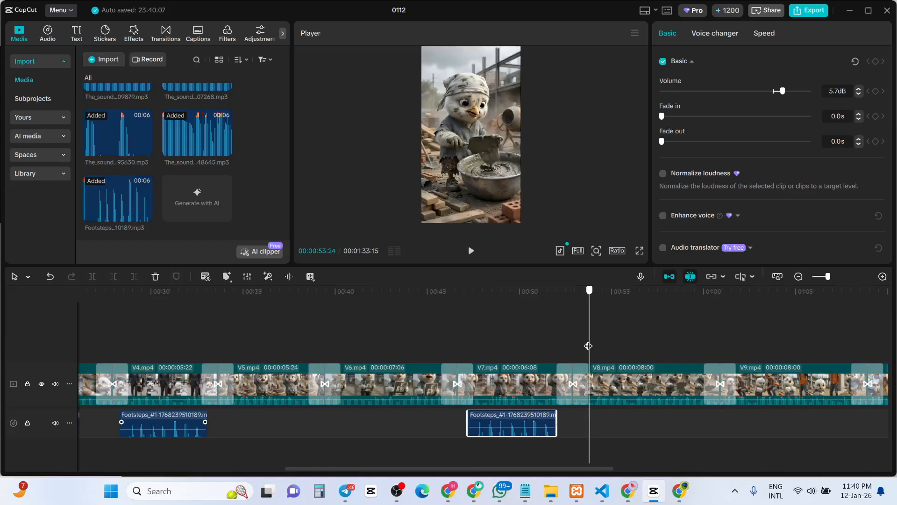
pyautogui.click(108, 59)
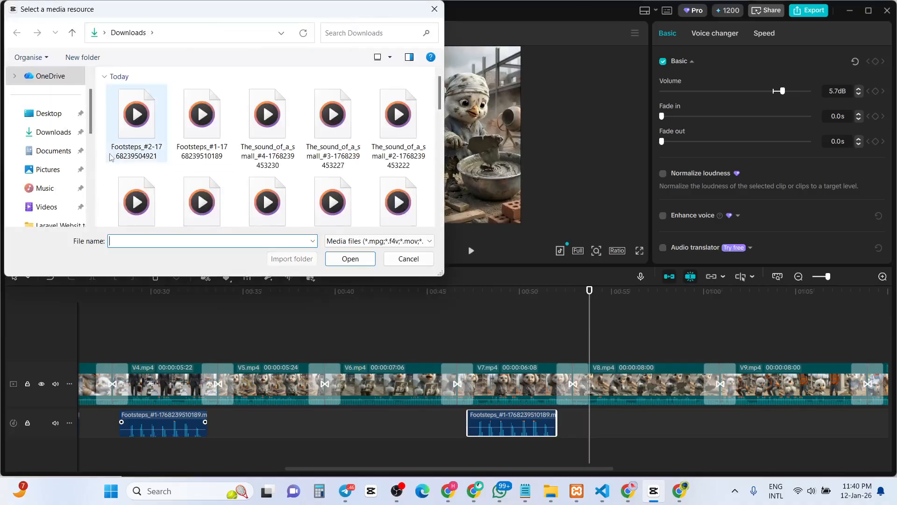
pyautogui.click(72, 33)
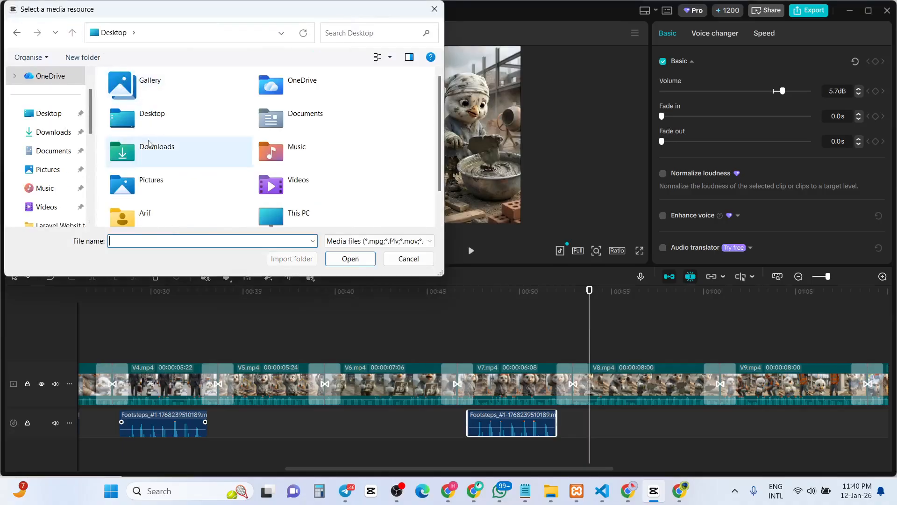
pyautogui.scroll(-3, 60, 170)
pyautogui.scroll(3, 60, 171)
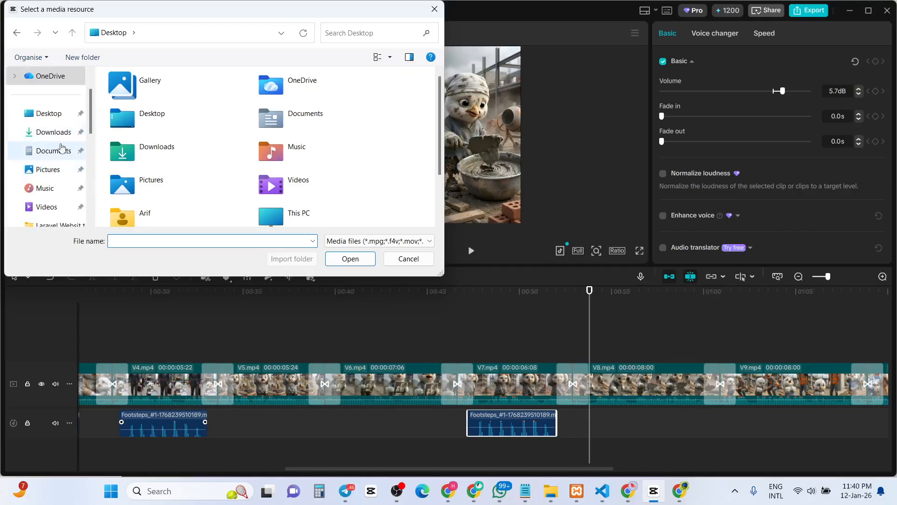
pyautogui.scroll(-3, 60, 154)
pyautogui.scroll(-2, 60, 155)
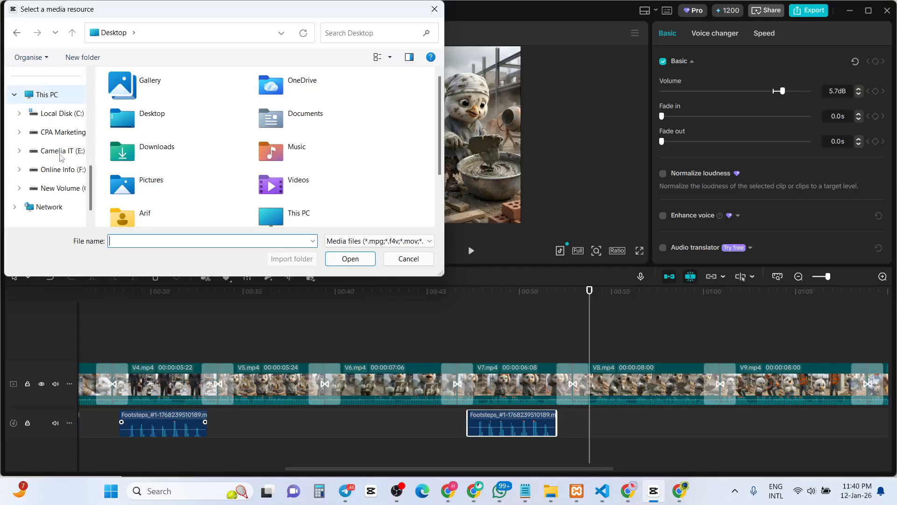
pyautogui.click(56, 151)
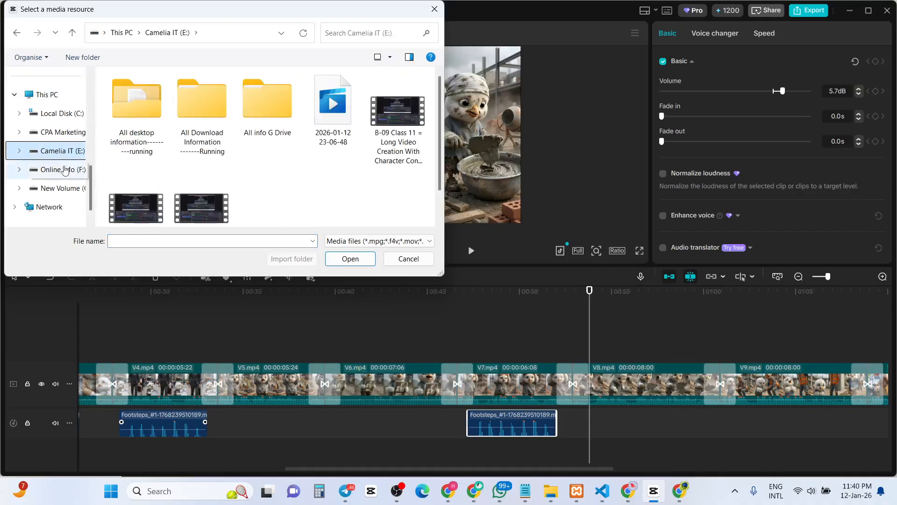
pyautogui.click(65, 170)
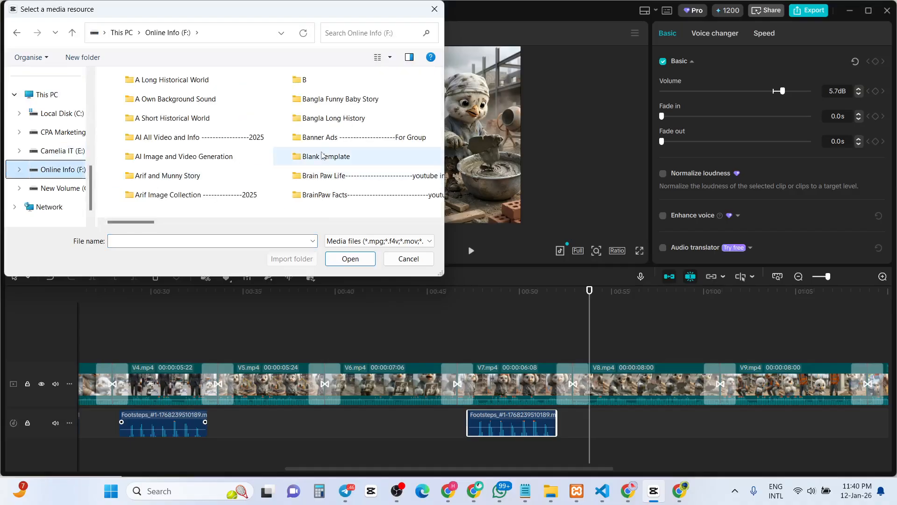
# Step: Open the Bus Conducter VS Hen = Image folder inside Free Course, Master Class, Class 05
pyautogui.scroll(-3, 322, 156)
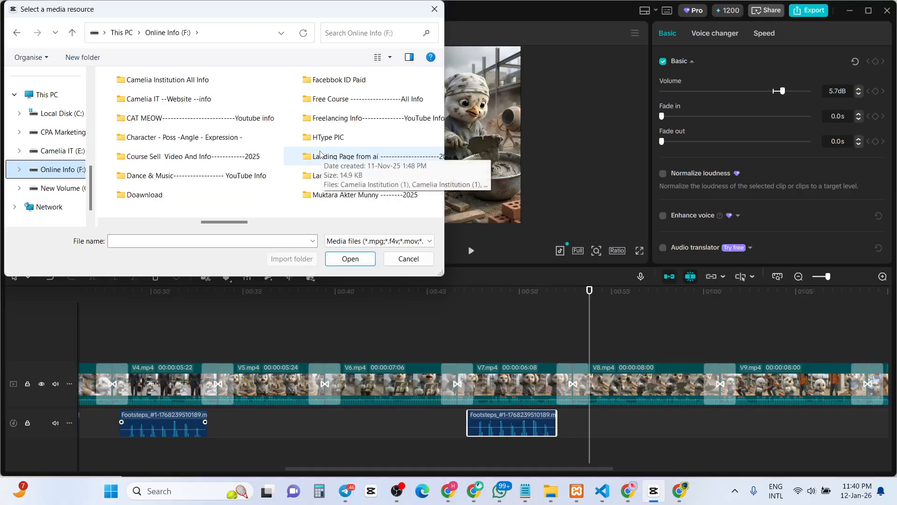
pyautogui.click(316, 104)
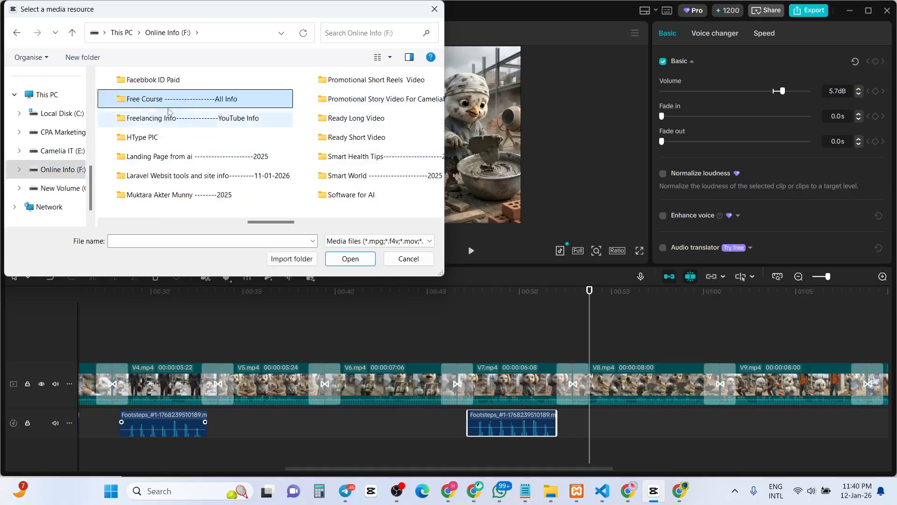
pyautogui.doubleClick(150, 102)
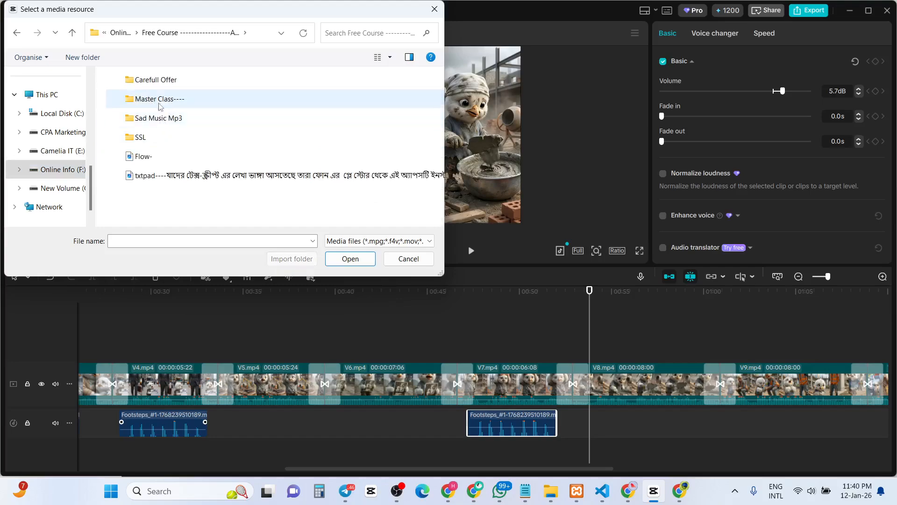
pyautogui.doubleClick(159, 101)
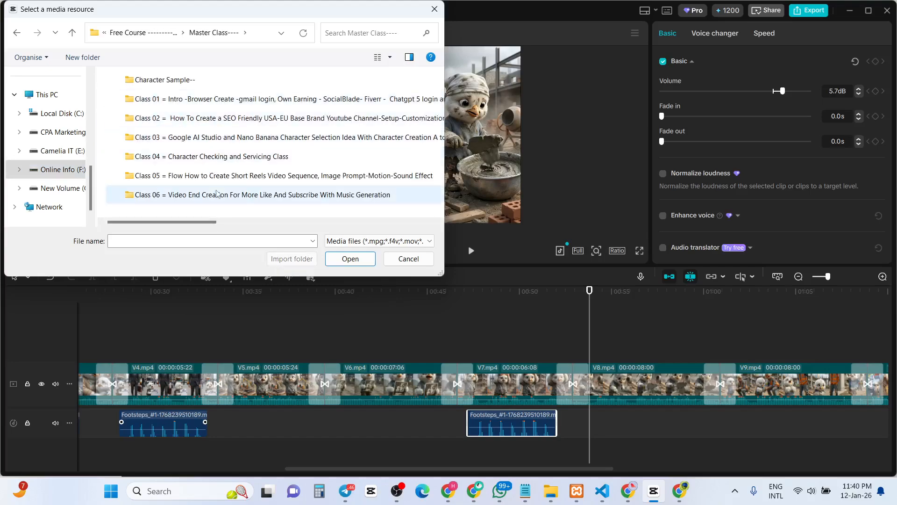
pyautogui.doubleClick(215, 176)
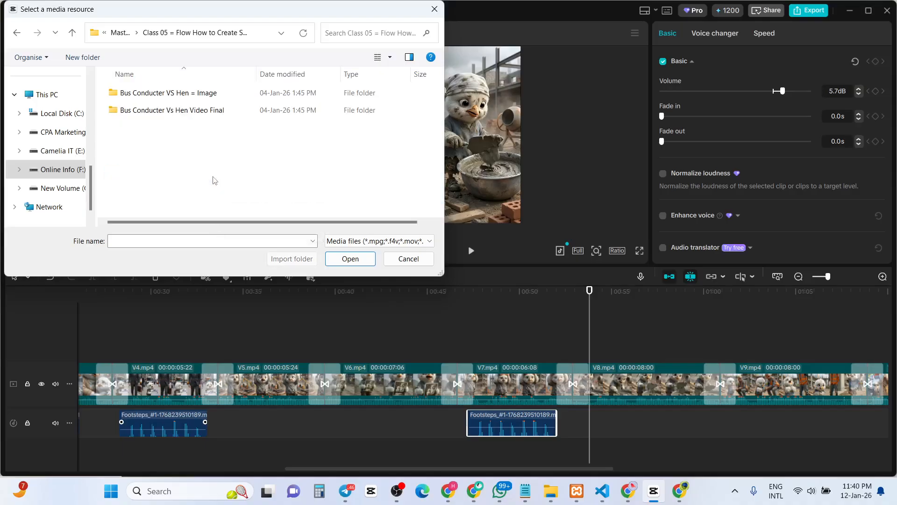
pyautogui.doubleClick(182, 96)
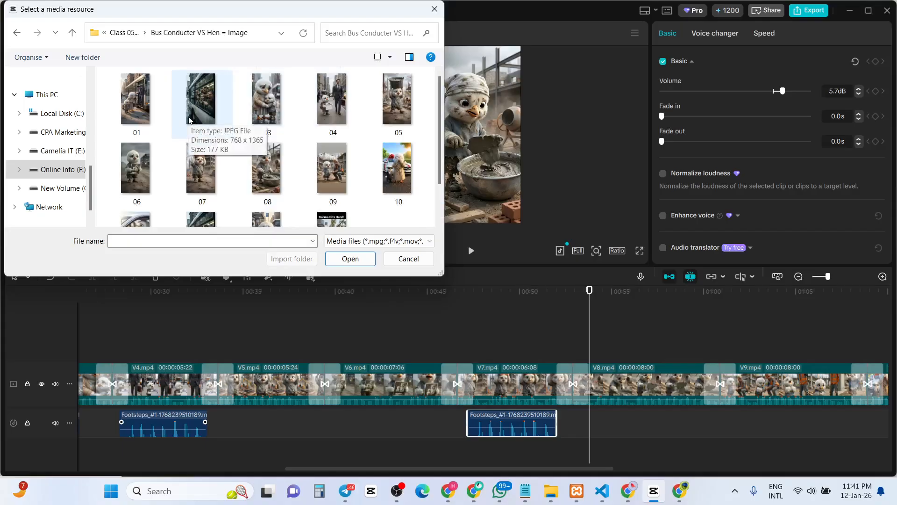
# Step: Look through the numbered scene images and import image 02, the bus passengers, into the project
pyautogui.click(137, 125)
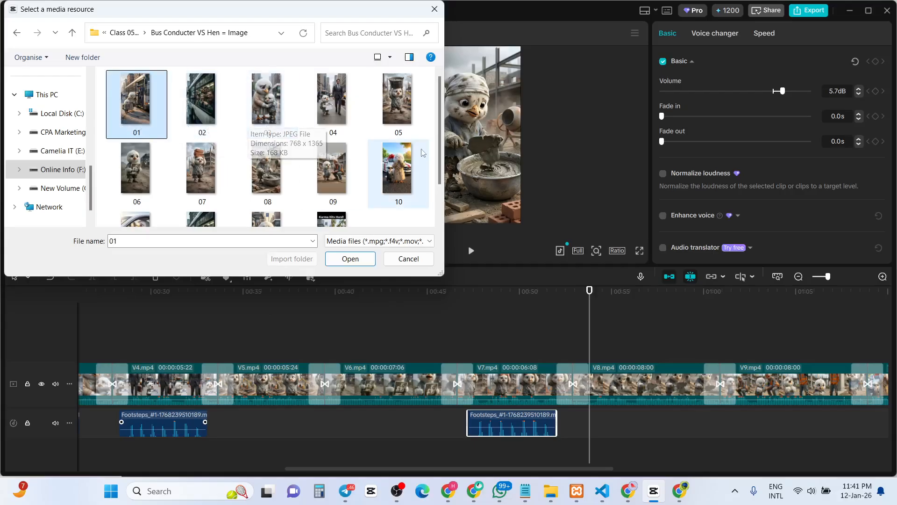
pyautogui.moveTo(439, 148); pyautogui.dragTo(441, 179)
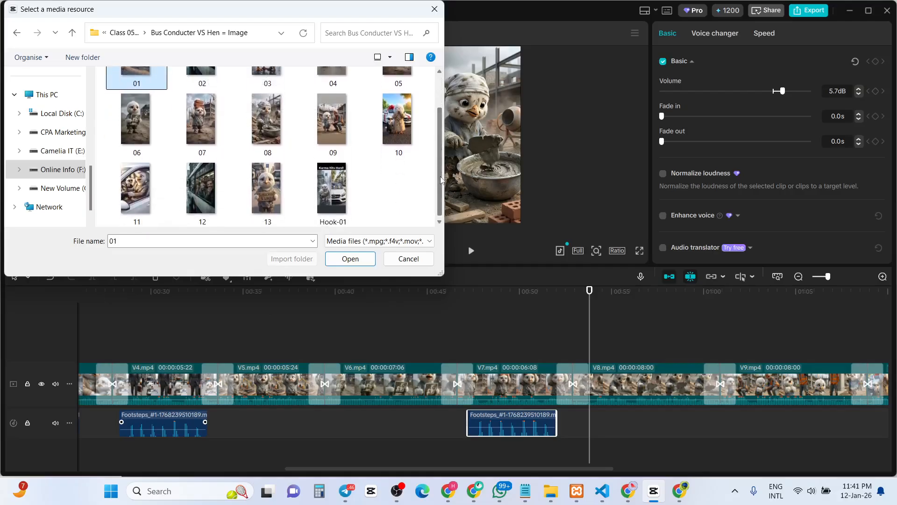
pyautogui.scroll(2, 252, 123)
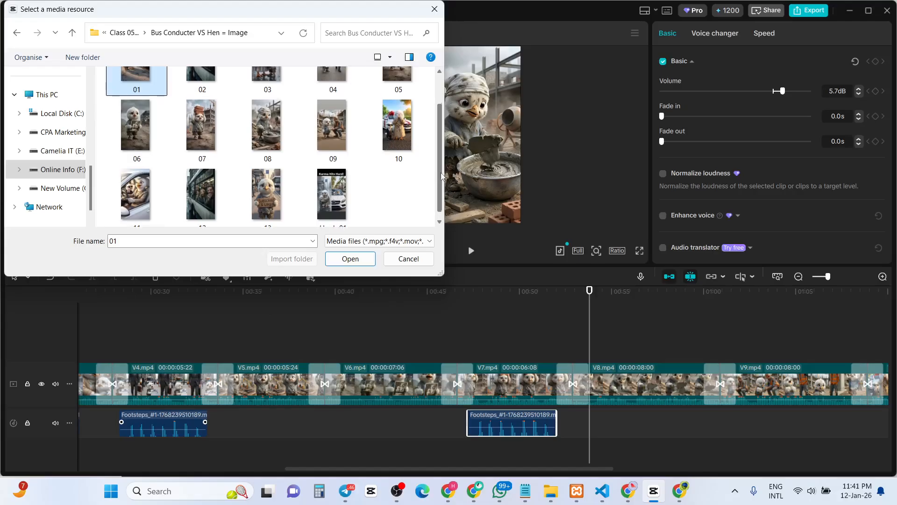
pyautogui.click(201, 100)
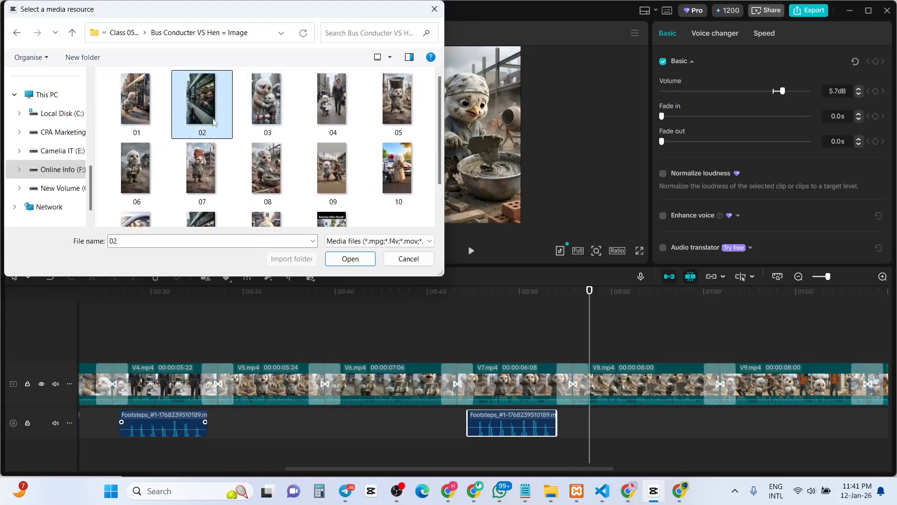
pyautogui.click(350, 258)
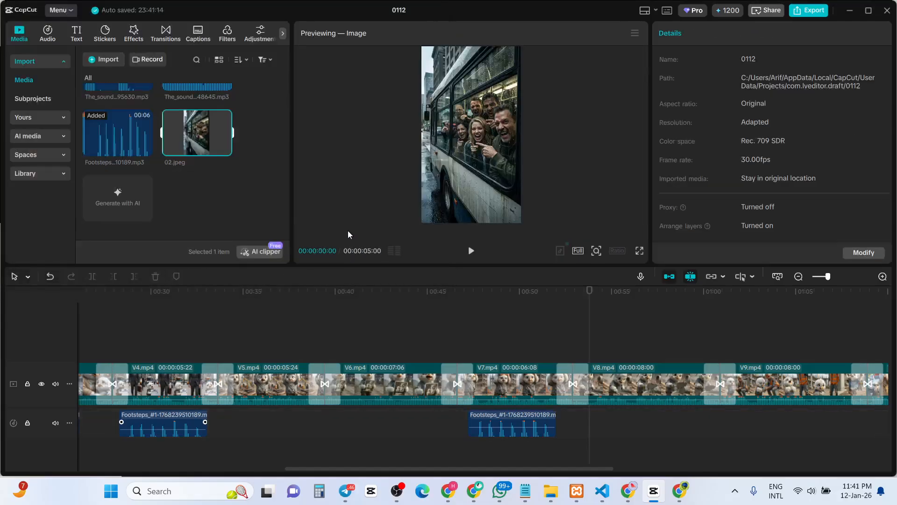
# Step: Place 02.jpeg on a track above the start of V8.mp4, shorten it to about 2.5 seconds and play it back
pyautogui.moveTo(209, 145); pyautogui.dragTo(580, 345)
pyautogui.moveTo(647, 355); pyautogui.dragTo(617, 356)
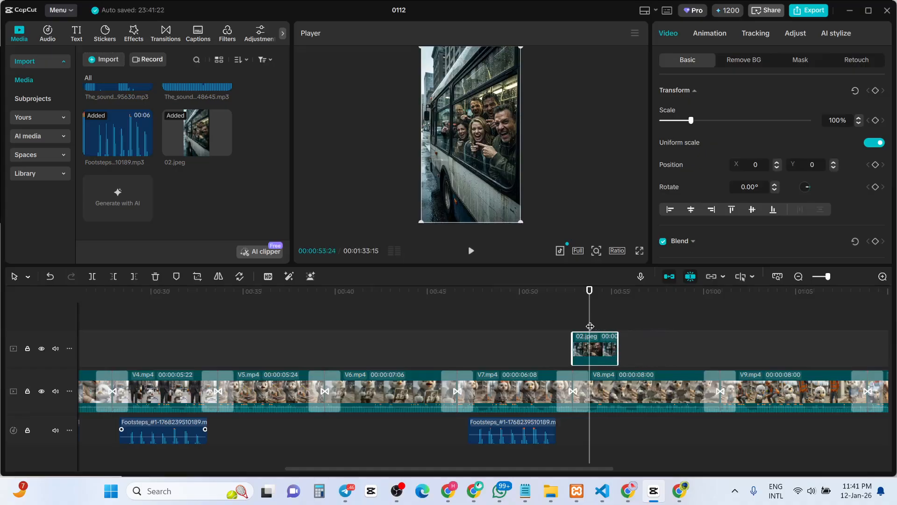
pyautogui.moveTo(589, 290); pyautogui.dragTo(570, 290)
pyautogui.click(470, 253)
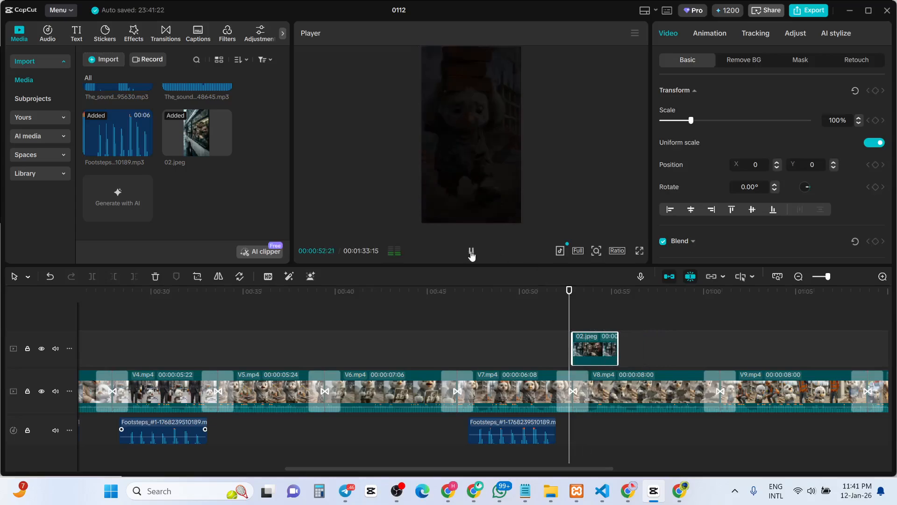
pyautogui.click(471, 253)
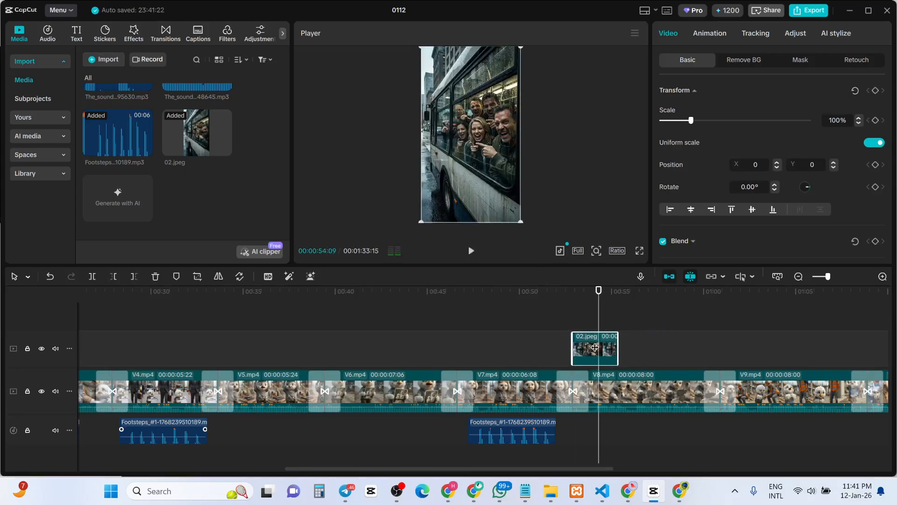
# Step: Move 02.jpeg along V8.mp4 so it starts at about 00:00:55:05, and check the cut by playing and scrubbing across it
pyautogui.moveTo(607, 348); pyautogui.dragTo(633, 344)
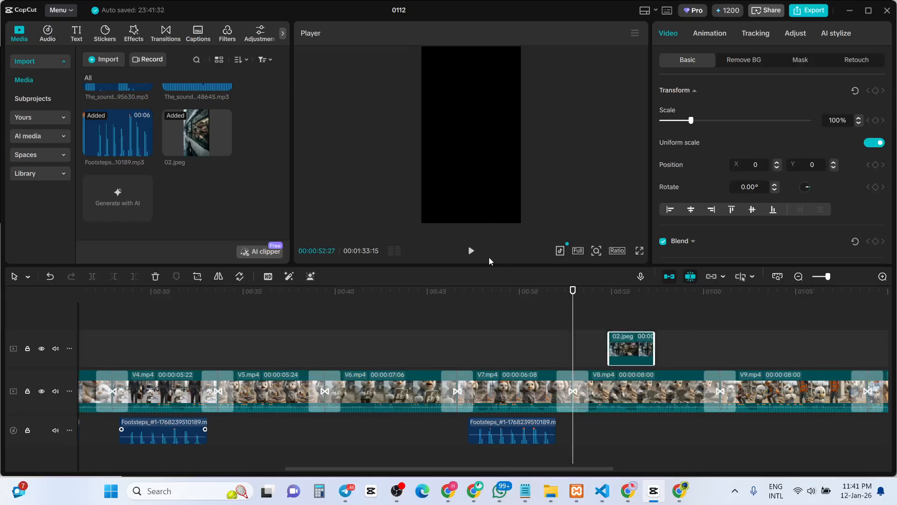
pyautogui.click(472, 254)
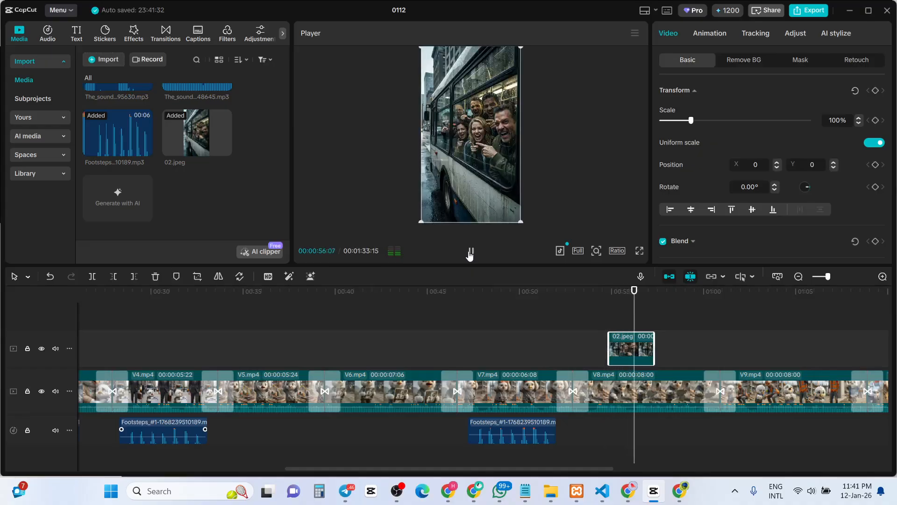
pyautogui.click(471, 251)
pyautogui.click(578, 327)
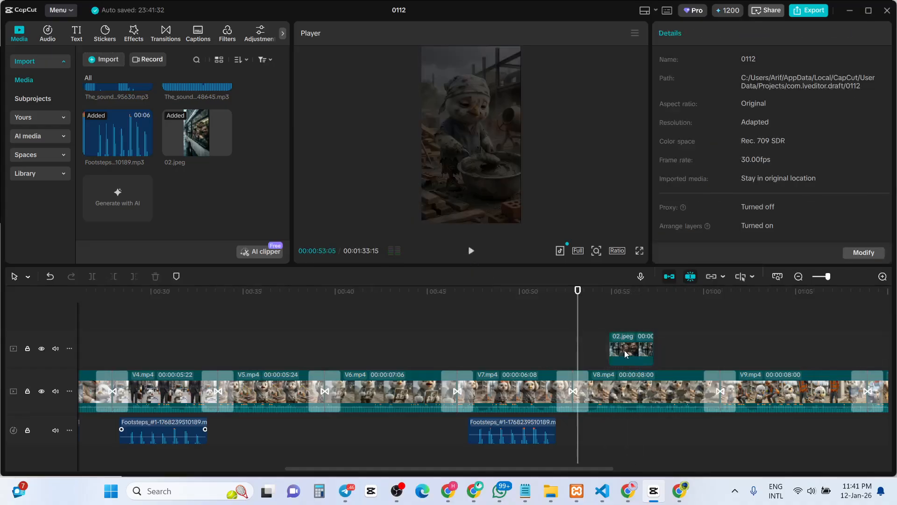
pyautogui.moveTo(624, 350); pyautogui.dragTo(628, 350)
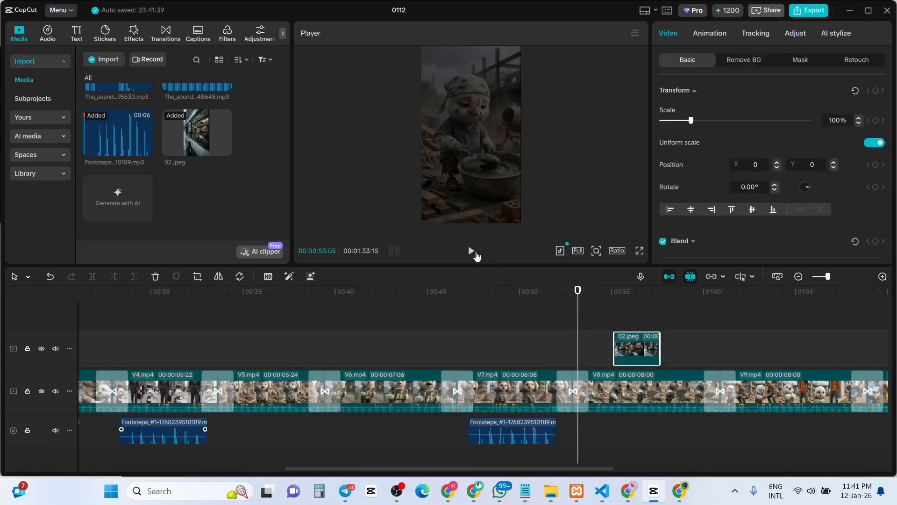
pyautogui.click(471, 253)
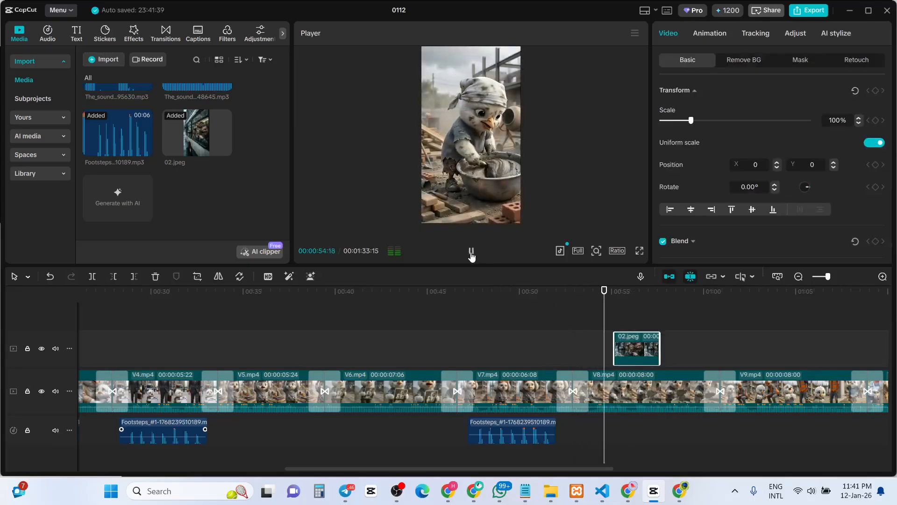
pyautogui.click(471, 252)
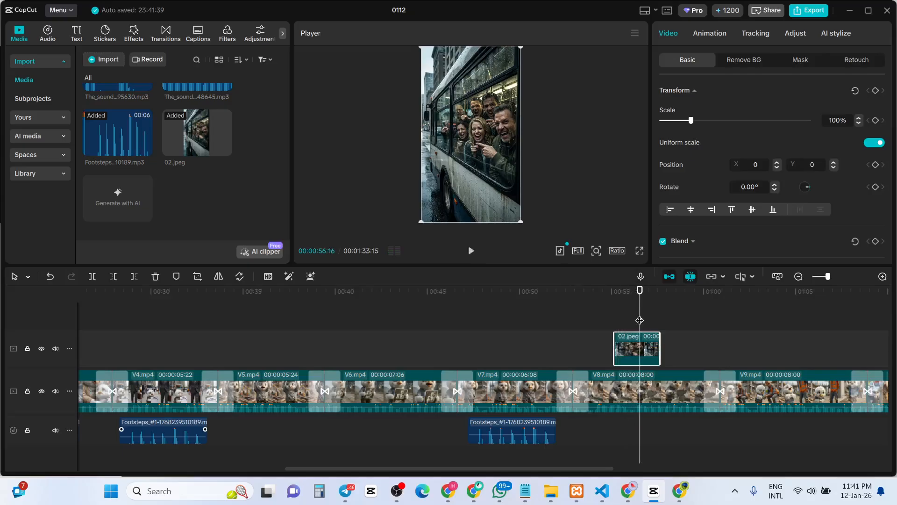
pyautogui.moveTo(638, 317); pyautogui.dragTo(617, 312)
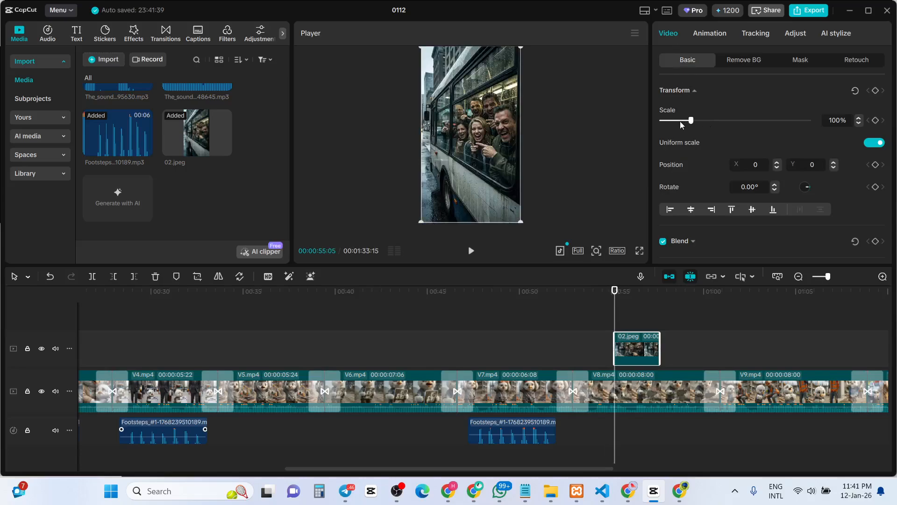
pyautogui.click(695, 339)
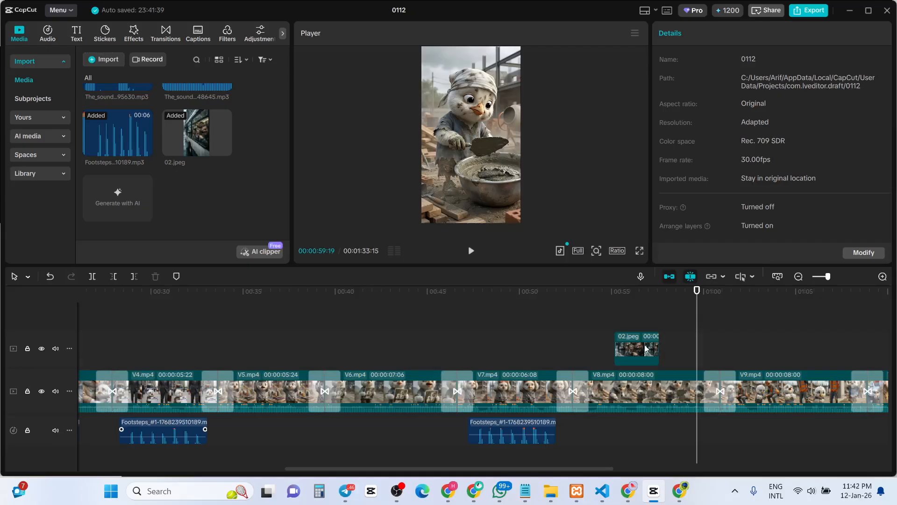
# Step: Animate the scale of 02.jpeg with keyframes, from 100% at 00:00:55:05 to 246% at its end at 00:00:57:18
pyautogui.click(647, 348)
pyautogui.moveTo(695, 313); pyautogui.dragTo(614, 314)
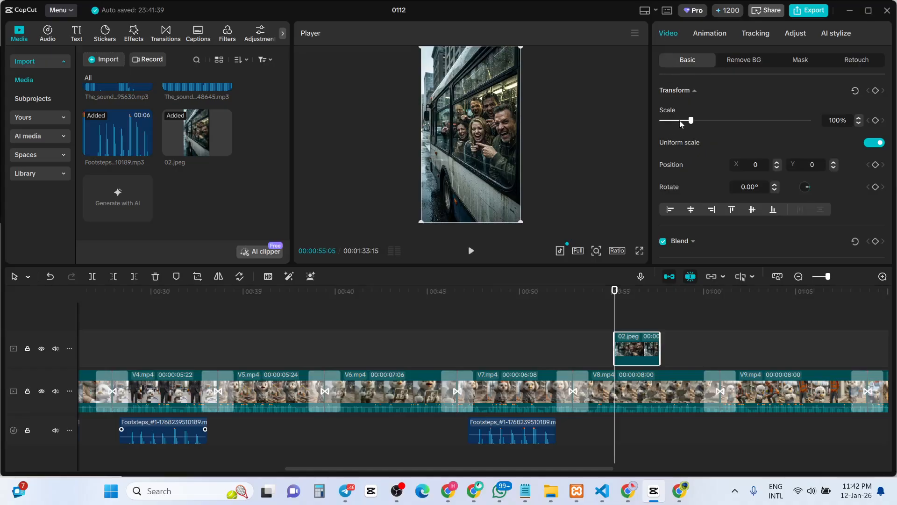
pyautogui.click(876, 120)
pyautogui.moveTo(617, 313); pyautogui.dragTo(659, 318)
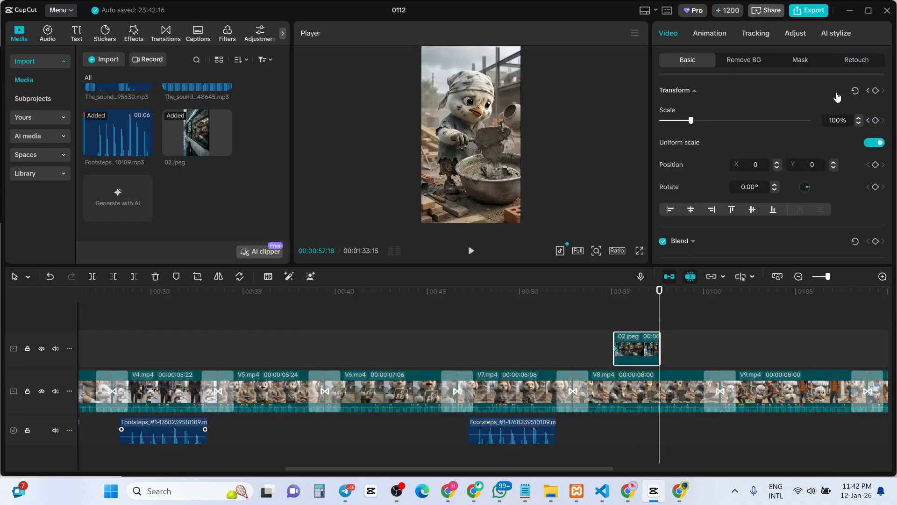
pyautogui.click(876, 120)
pyautogui.moveTo(704, 121); pyautogui.dragTo(733, 125)
# Step: Play back the zoom on 02.jpeg, scrub through the remaining clips and return to the start of the timeline
pyautogui.moveTo(597, 299); pyautogui.dragTo(603, 321)
pyautogui.click(469, 252)
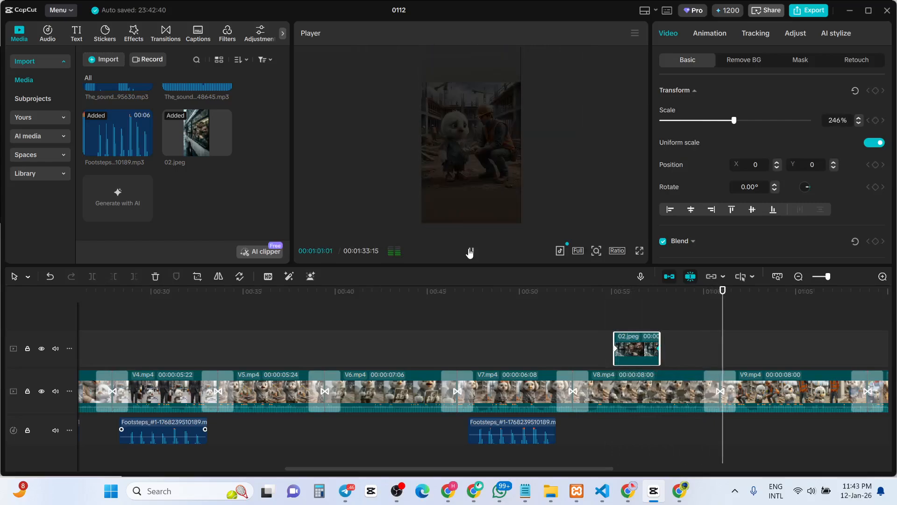
pyautogui.click(470, 251)
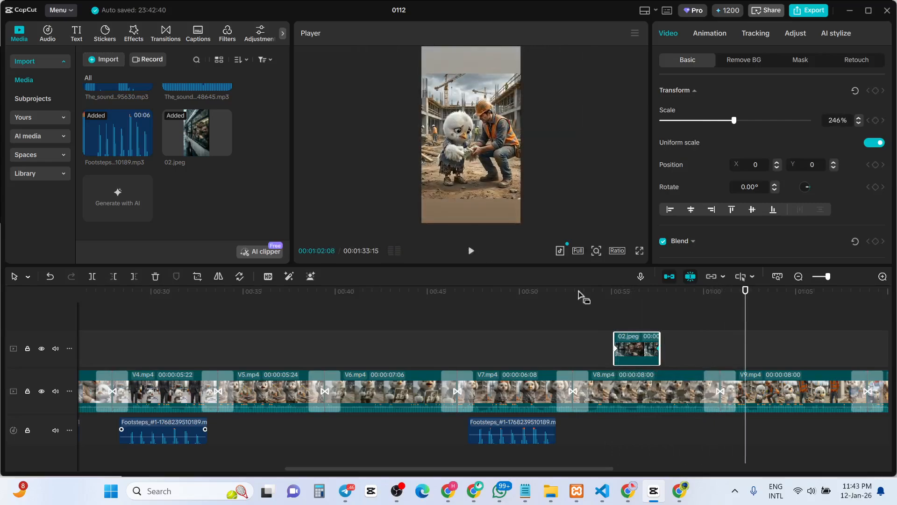
pyautogui.click(638, 307)
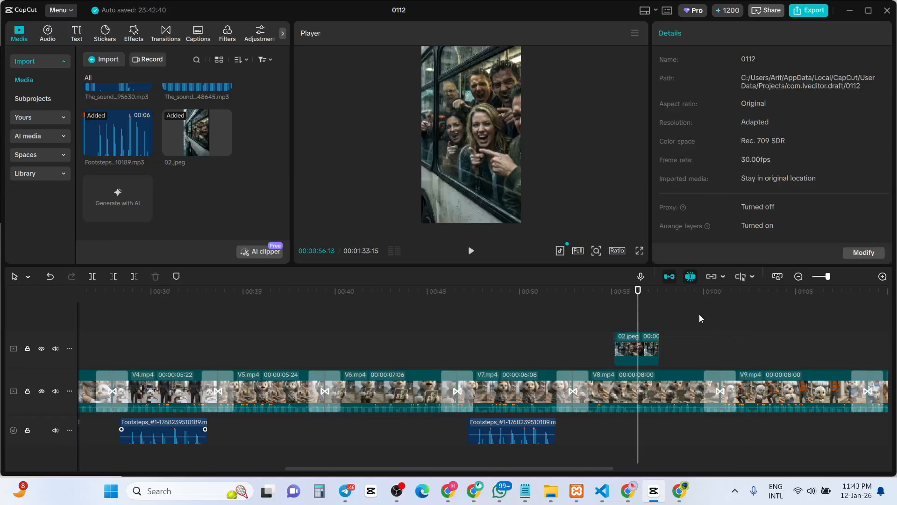
pyautogui.moveTo(639, 309); pyautogui.dragTo(590, 318)
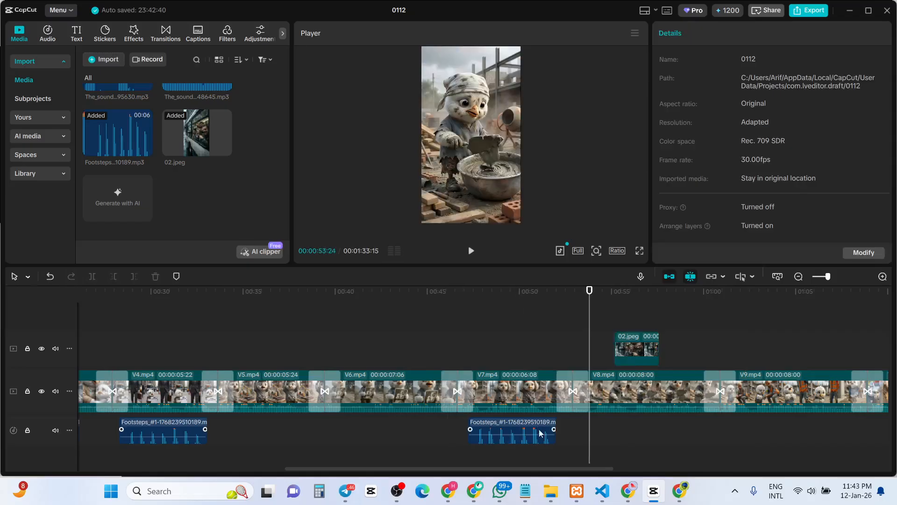
pyautogui.moveTo(518, 476); pyautogui.dragTo(716, 468)
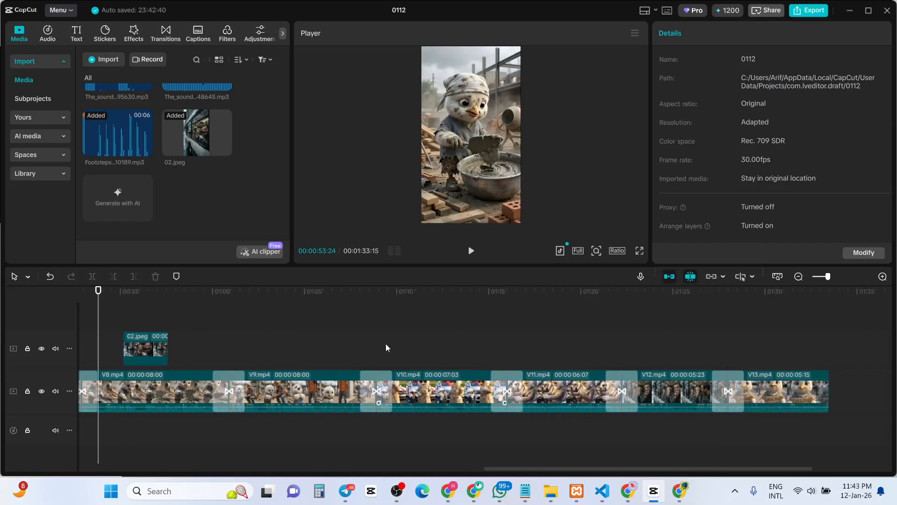
pyautogui.moveTo(98, 306); pyautogui.dragTo(581, 349)
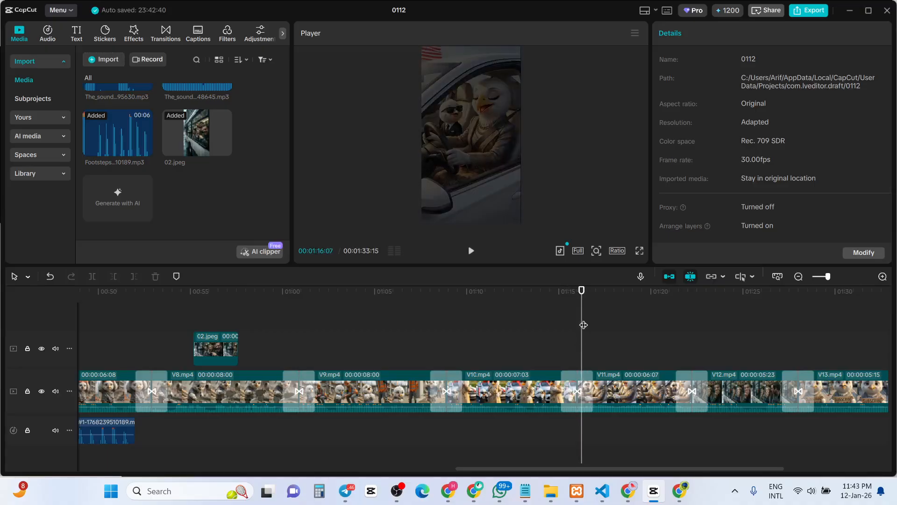
pyautogui.moveTo(584, 324); pyautogui.dragTo(80, 256)
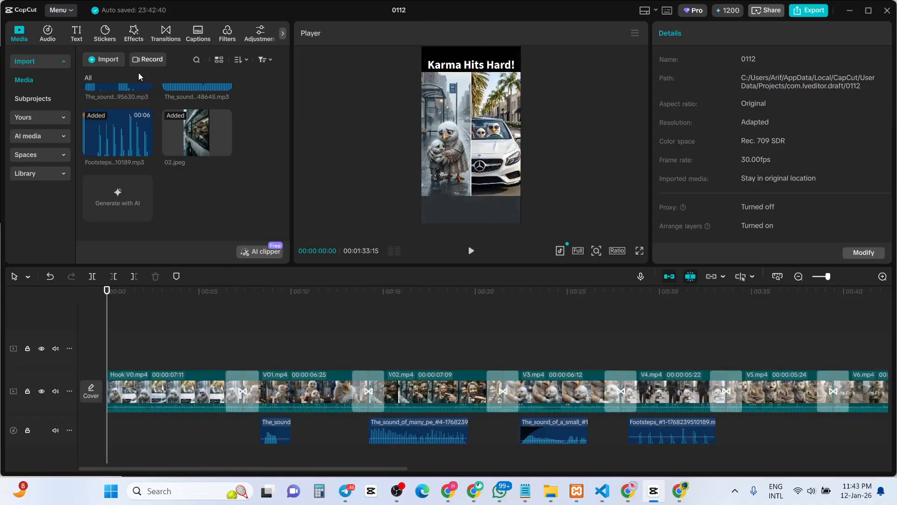
# Step: Import the track Deepest Pain (1) from the Sad Music Mp3 folder inside Free Course
pyautogui.click(108, 61)
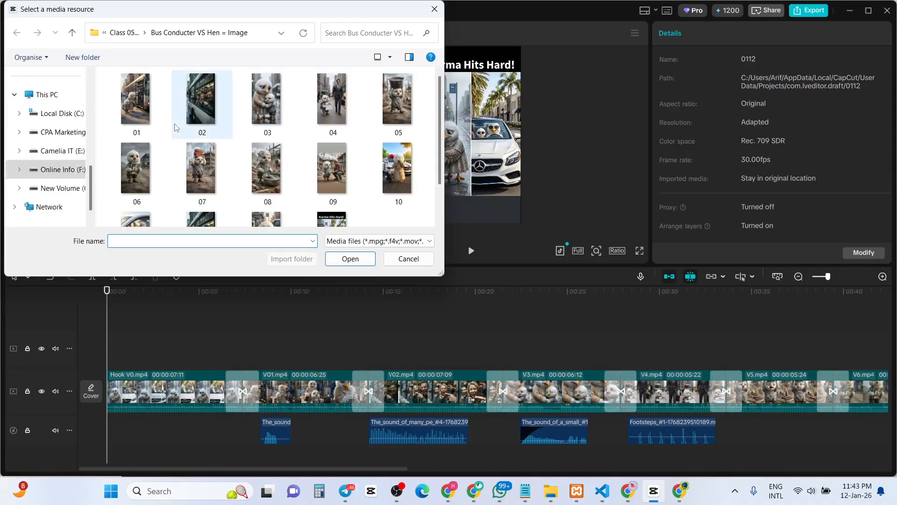
pyautogui.click(72, 32)
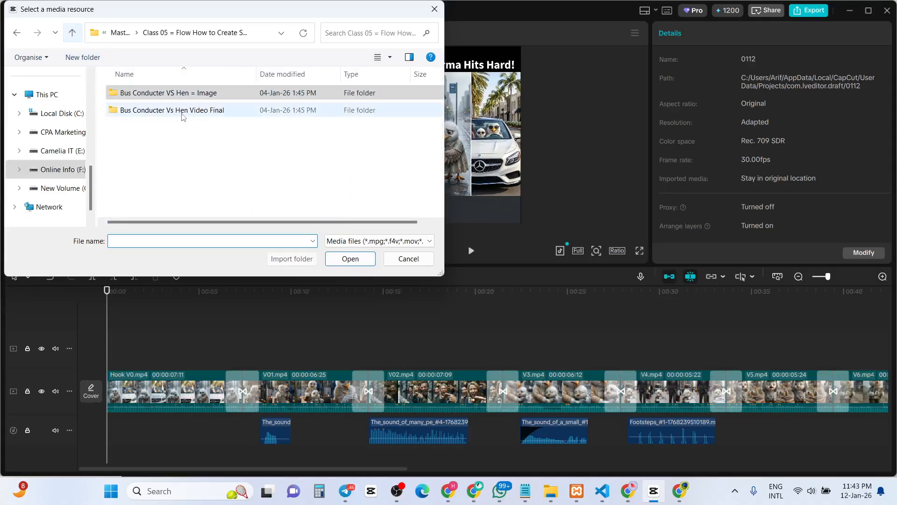
pyautogui.click(72, 32)
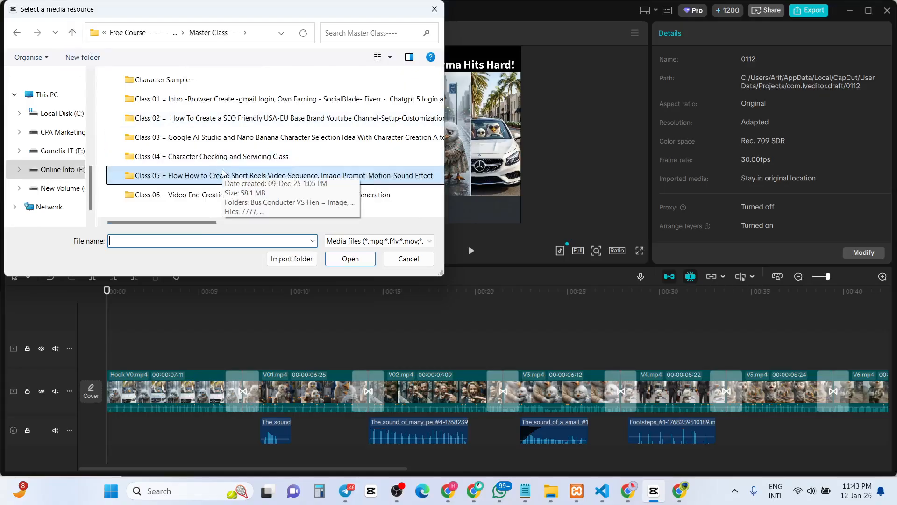
pyautogui.click(72, 33)
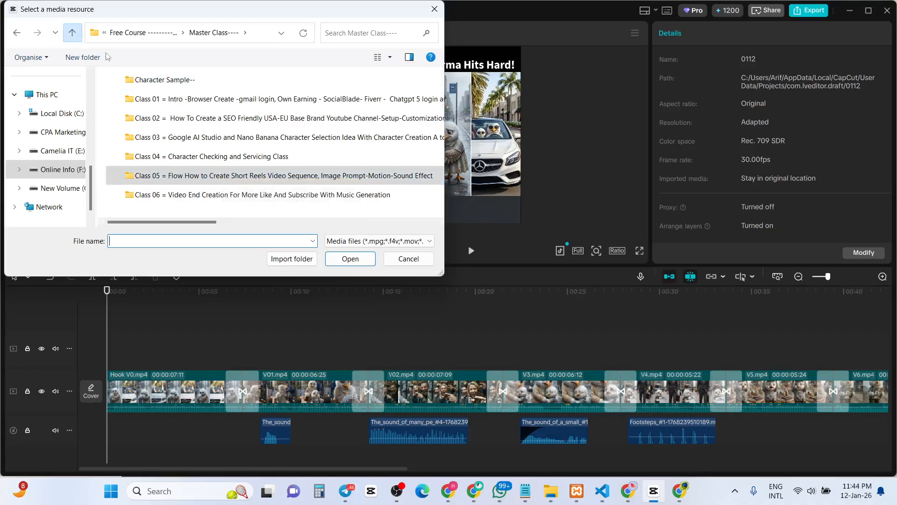
pyautogui.doubleClick(172, 123)
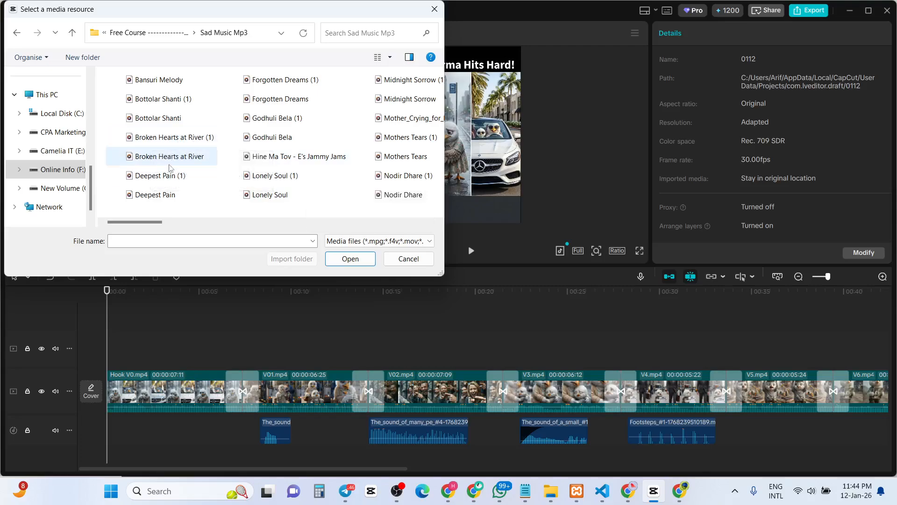
pyautogui.click(171, 180)
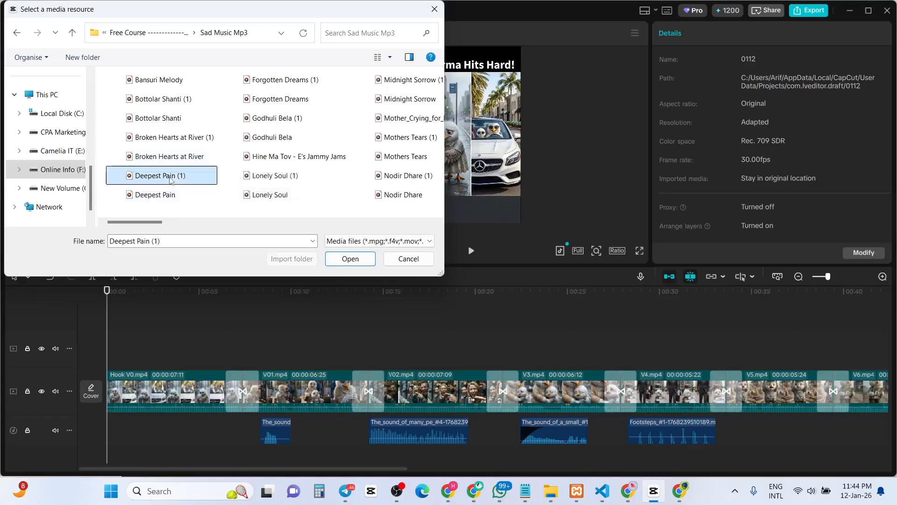
pyautogui.click(350, 258)
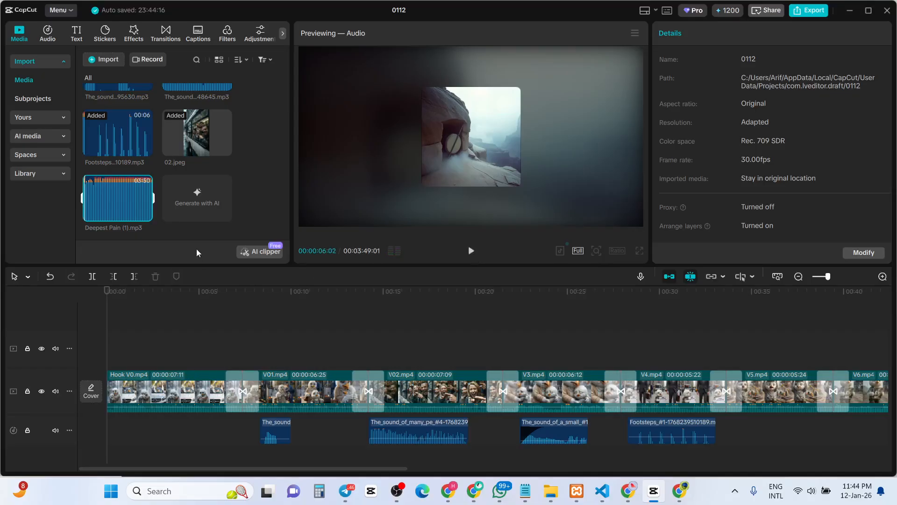
# Step: Place Deepest Pain (1).mp3 on its own audio track from 00:00, play it back and lower its volume to -9.3 dB
pyautogui.moveTo(127, 206); pyautogui.dragTo(105, 453)
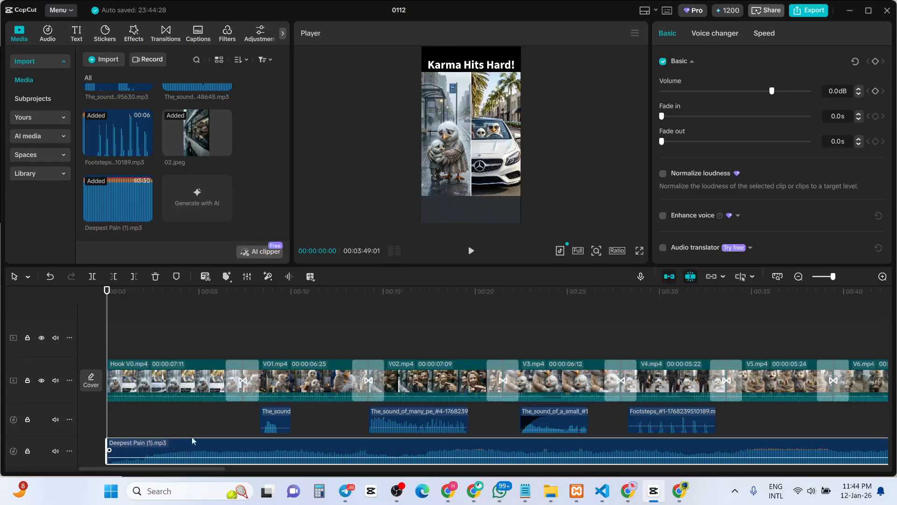
pyautogui.click(471, 252)
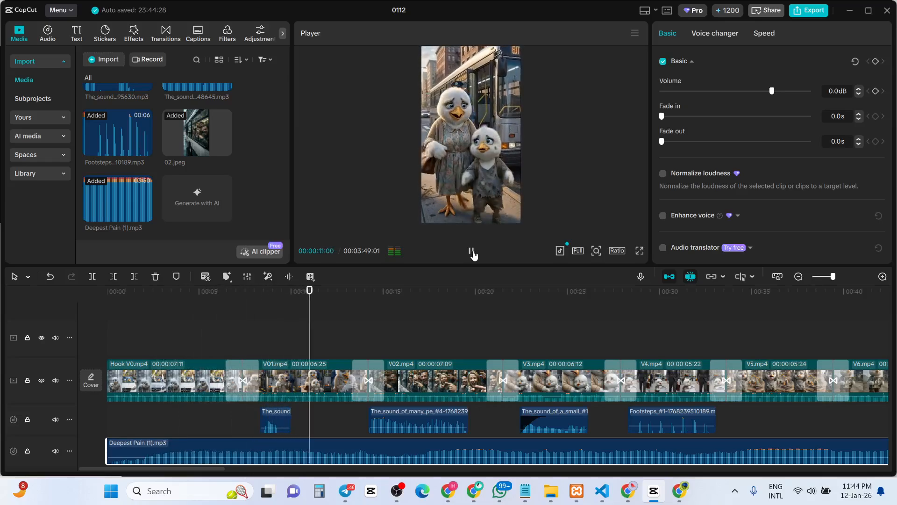
pyautogui.click(473, 255)
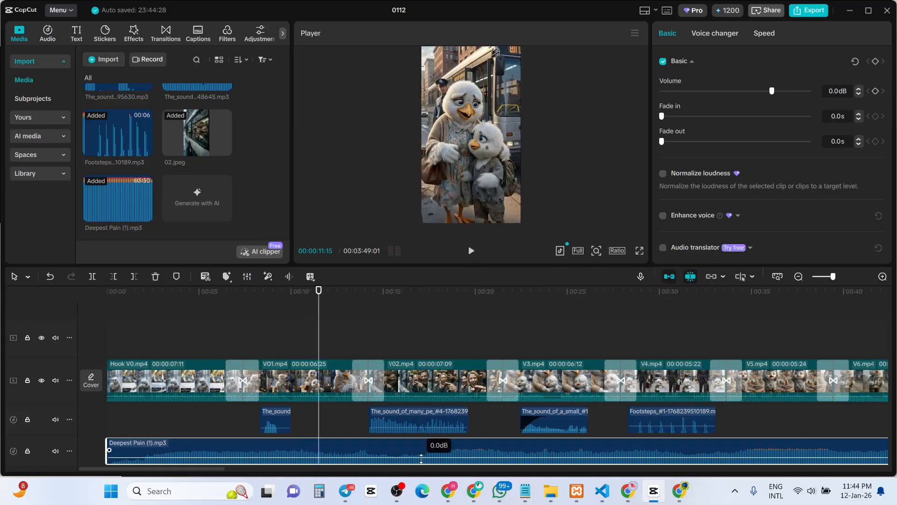
pyautogui.moveTo(422, 458); pyautogui.dragTo(423, 460)
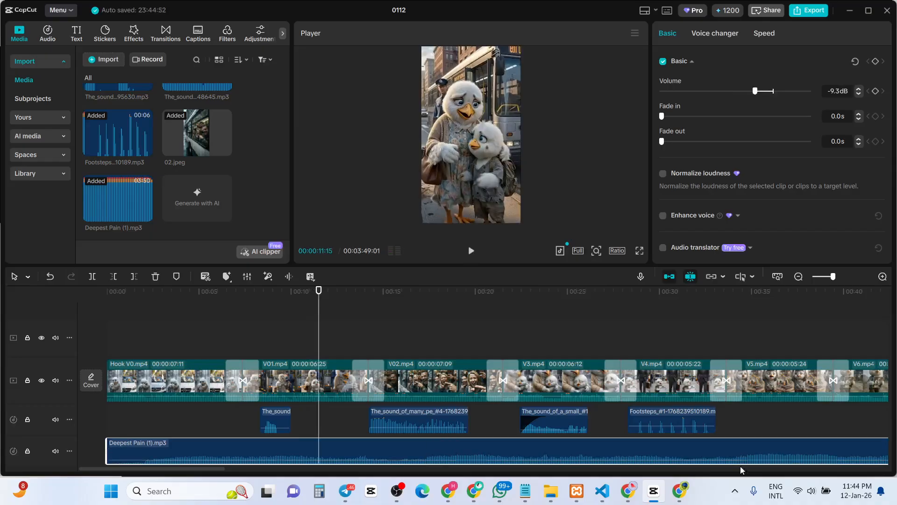
# Step: Lower the system volume slightly and play the video from about 00:00:04:22 to check the music against the sound effects
pyautogui.click(813, 491)
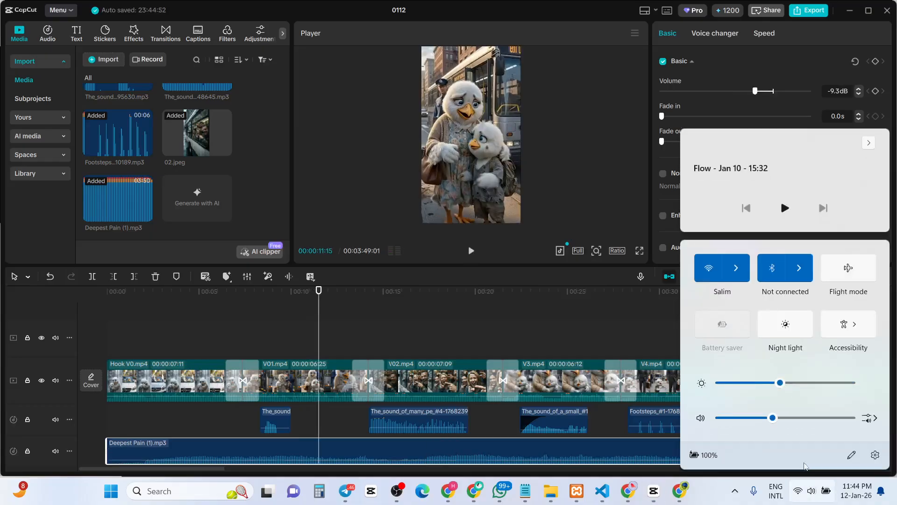
pyautogui.moveTo(766, 423); pyautogui.dragTo(751, 422)
pyautogui.click(380, 316)
pyautogui.moveTo(380, 316); pyautogui.dragTo(194, 316)
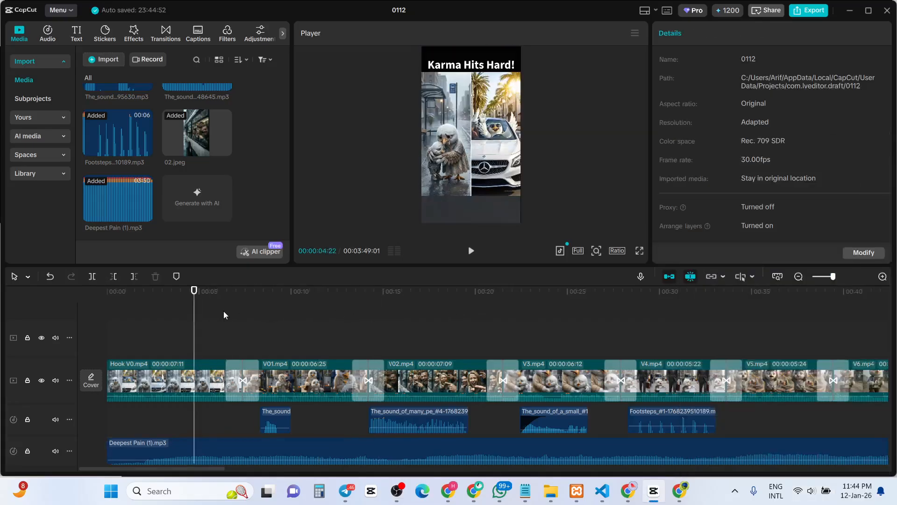
pyautogui.click(471, 253)
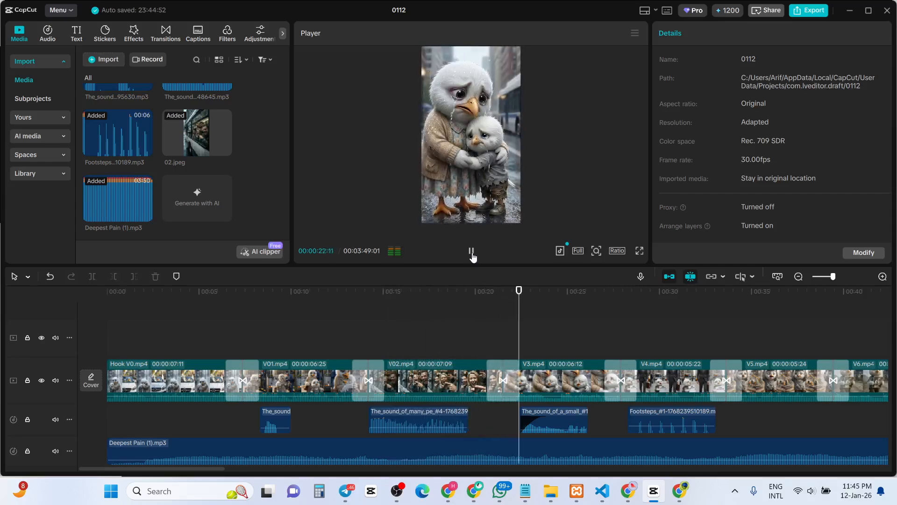
pyautogui.click(471, 252)
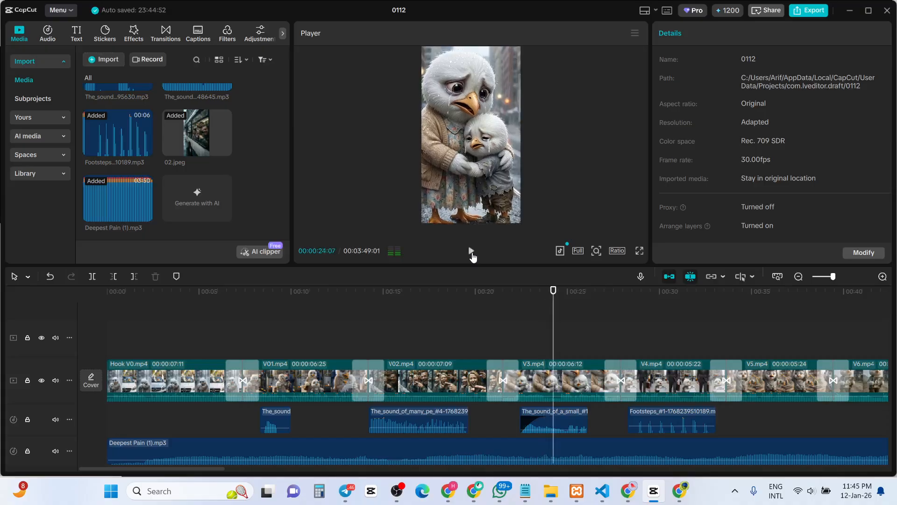
# Step: Set the volume of the The_sound_of_a_small effect under V3.mp4 to -12.8 dB and play the video from just before it
pyautogui.moveTo(563, 430); pyautogui.dragTo(563, 427)
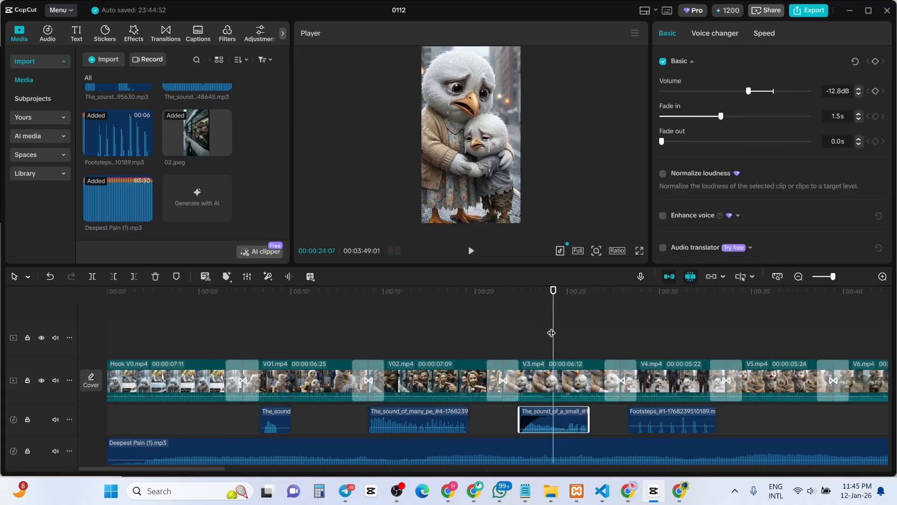
pyautogui.moveTo(551, 332); pyautogui.dragTo(509, 337)
pyautogui.click(470, 253)
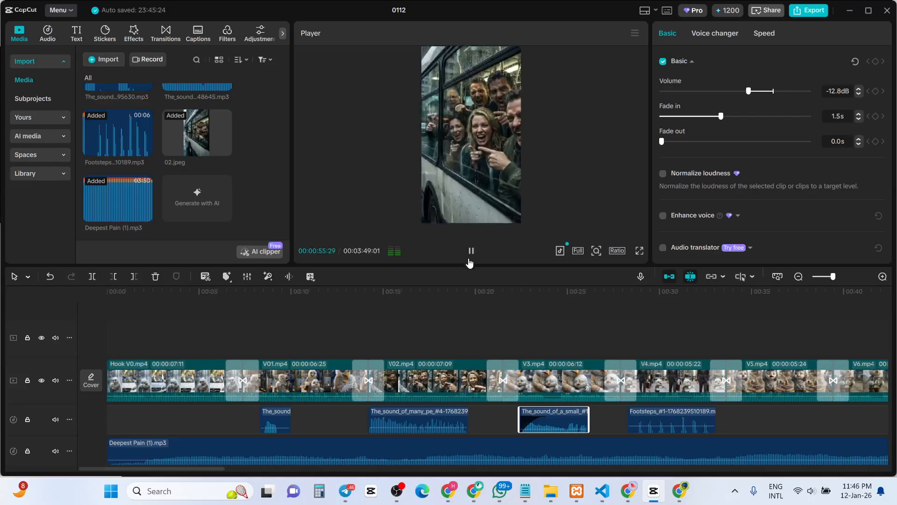
pyautogui.click(473, 254)
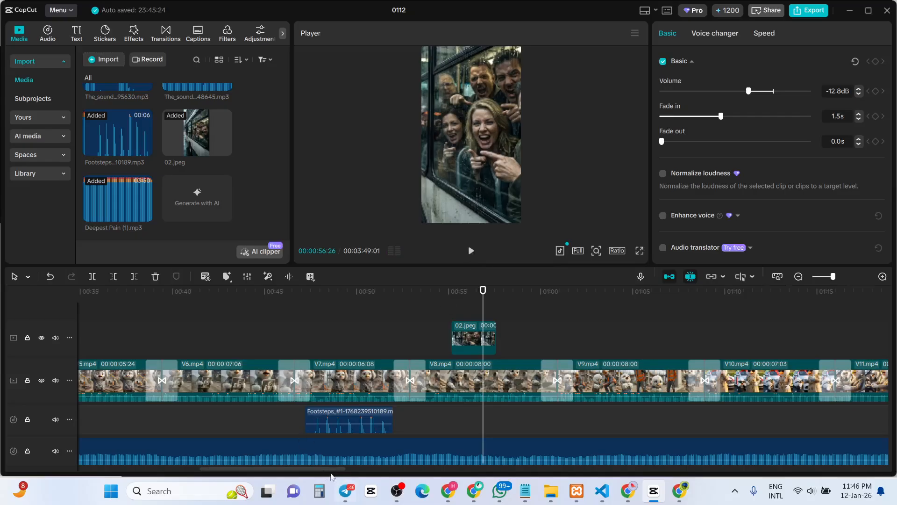
# Step: Trim off the part of Deepest Pain (1).mp3 that extends past the end of V13.mp4 at 00:01:33:15
pyautogui.moveTo(316, 472); pyautogui.dragTo(447, 440)
pyautogui.click(462, 299)
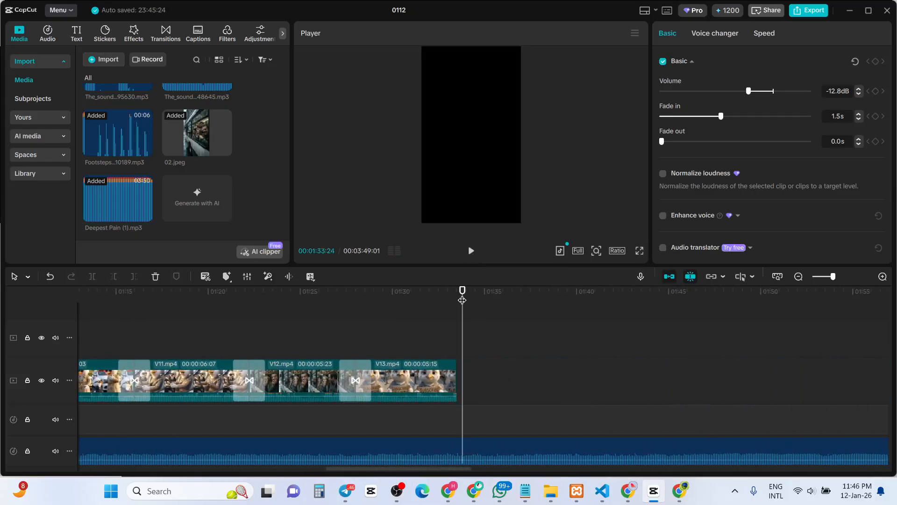
pyautogui.moveTo(461, 300); pyautogui.dragTo(459, 301)
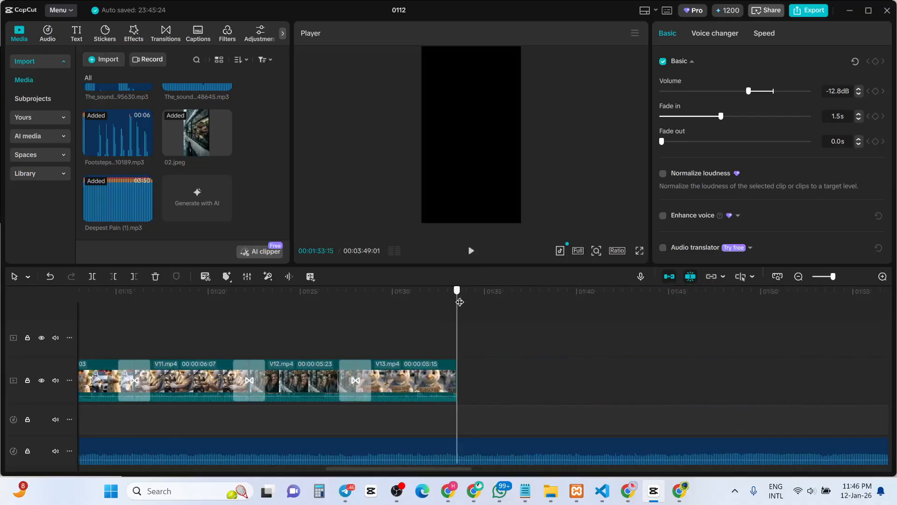
pyautogui.click(472, 456)
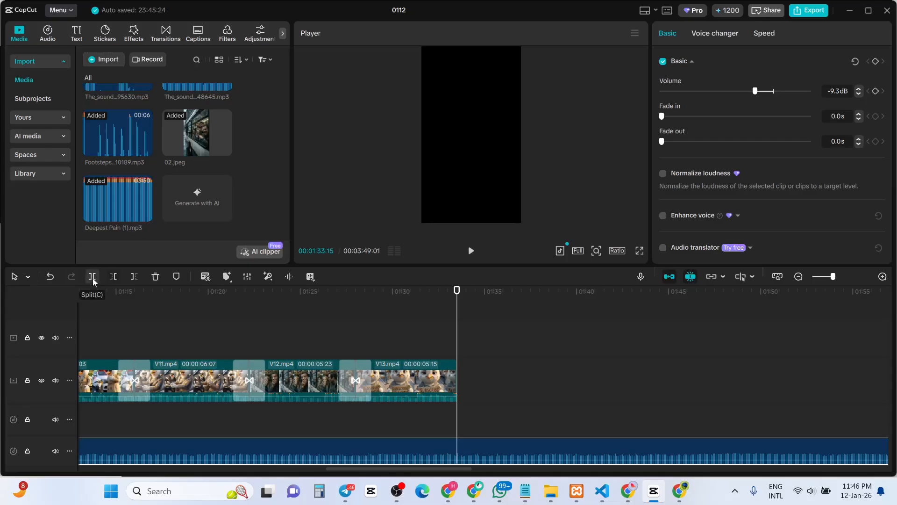
pyautogui.click(134, 277)
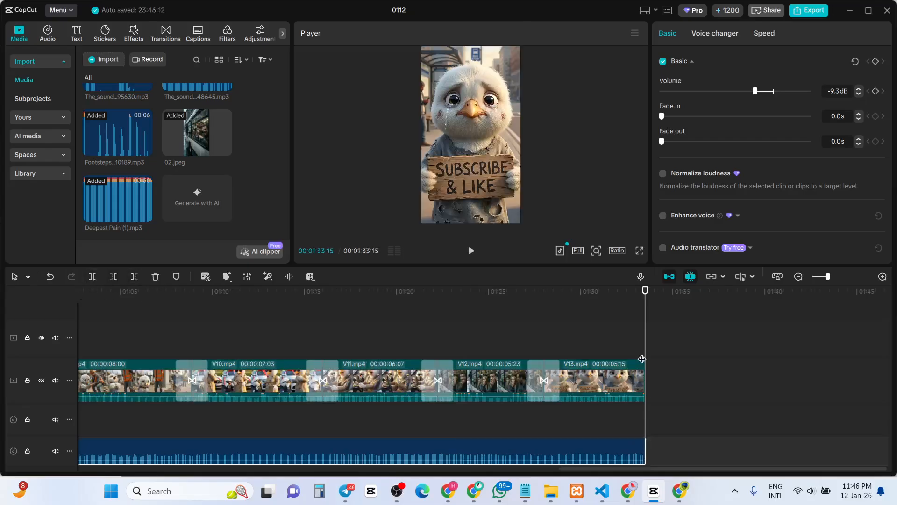
# Step: Add a 4.0-second fade-out to the end of Deepest Pain (1).mp3 and play the ending from about 00:01:30:06
pyautogui.click(609, 294)
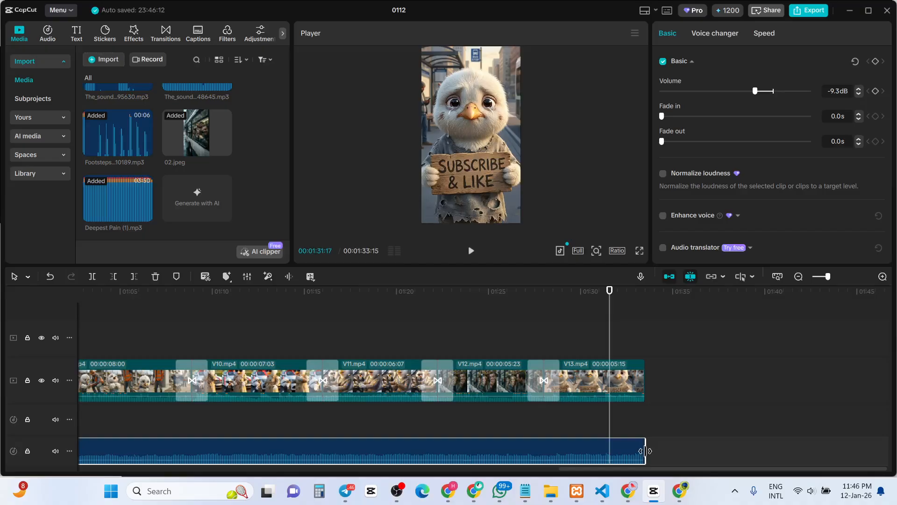
pyautogui.moveTo(641, 450); pyautogui.dragTo(581, 447)
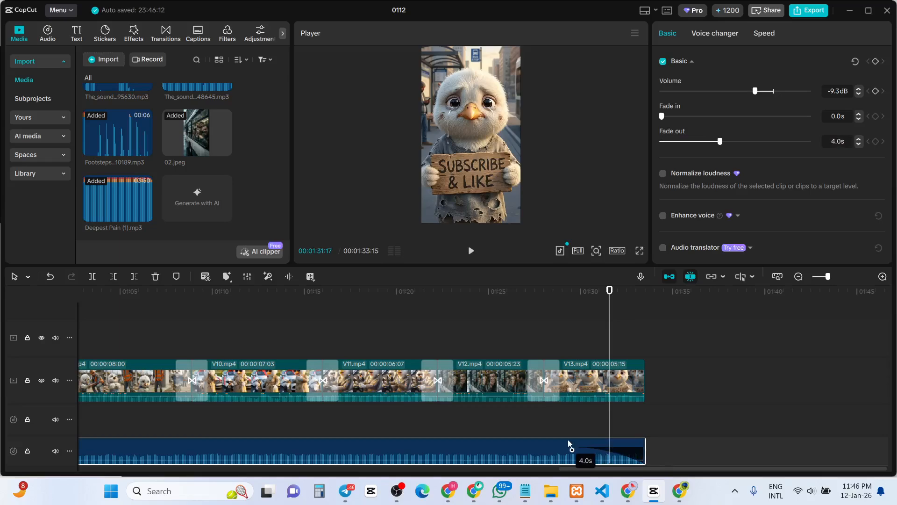
pyautogui.moveTo(610, 430); pyautogui.dragTo(584, 429)
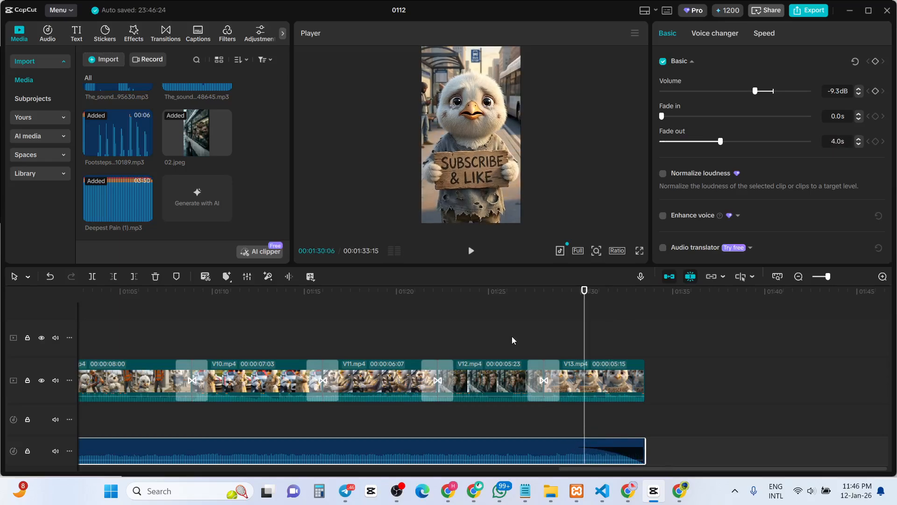
pyautogui.click(471, 251)
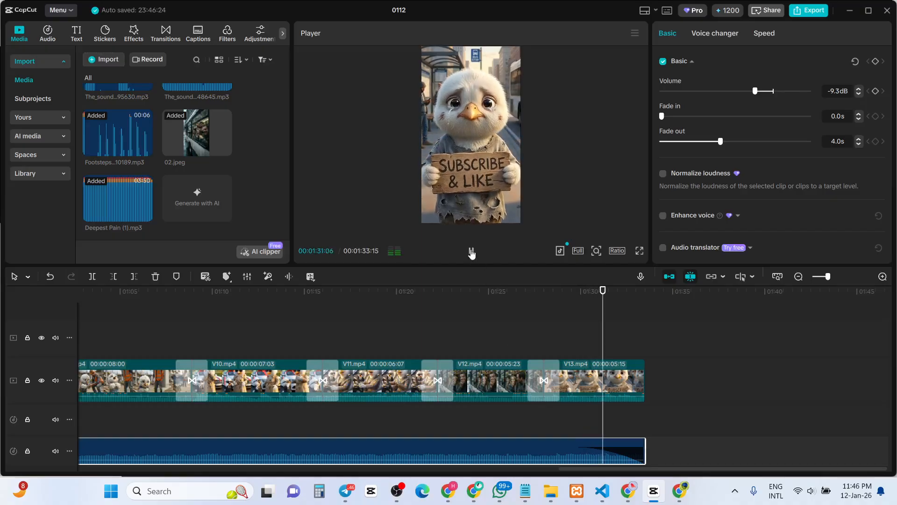
# Step: Stop the playback and raise the volume of Deepest Pain (1).mp3 to -3.7 dB
pyautogui.click(472, 252)
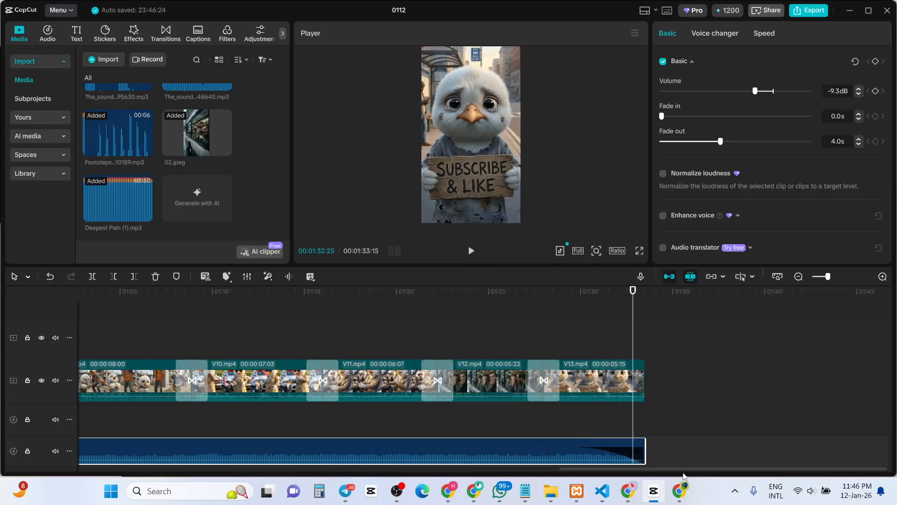
pyautogui.moveTo(677, 469); pyautogui.dragTo(158, 461)
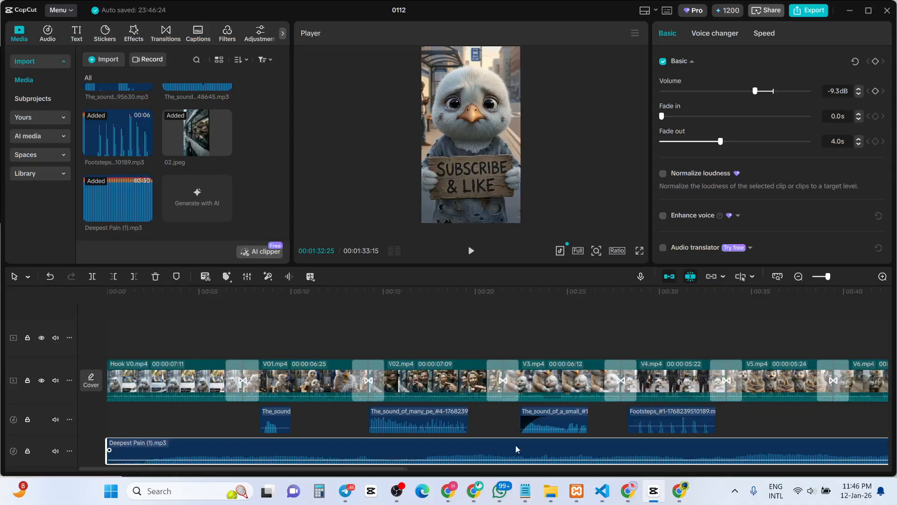
pyautogui.moveTo(518, 459)
pyautogui.mouseDown()
pyautogui.moveTo(520, 446)
pyautogui.moveTo(517, 460)
pyautogui.mouseUp()
pyautogui.click(276, 324)
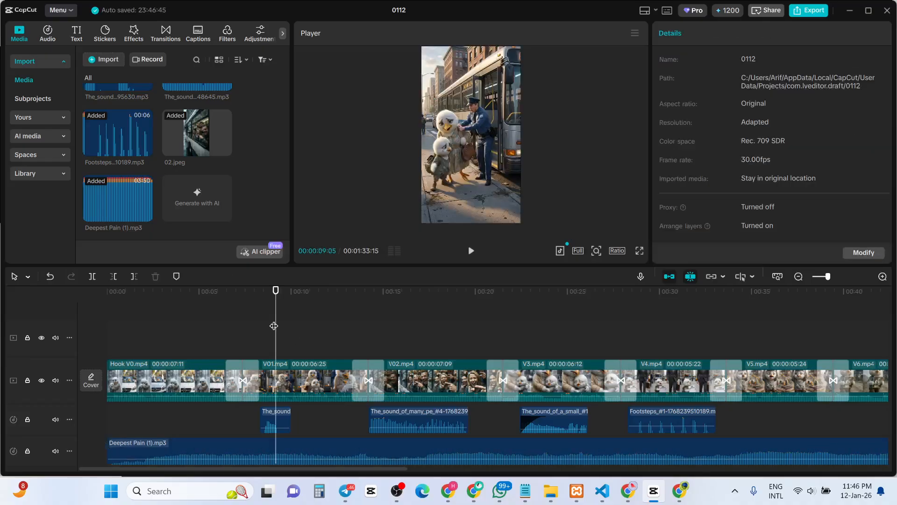
pyautogui.click(508, 458)
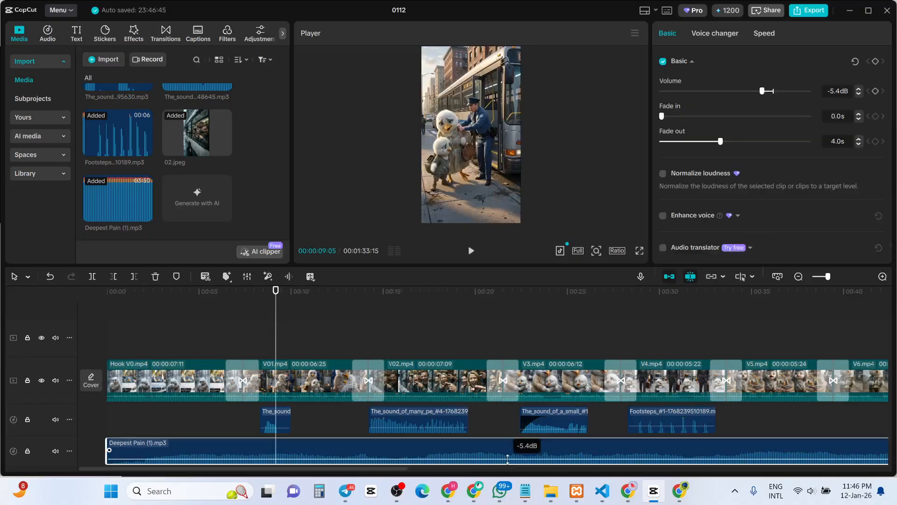
pyautogui.moveTo(509, 459); pyautogui.dragTo(513, 458)
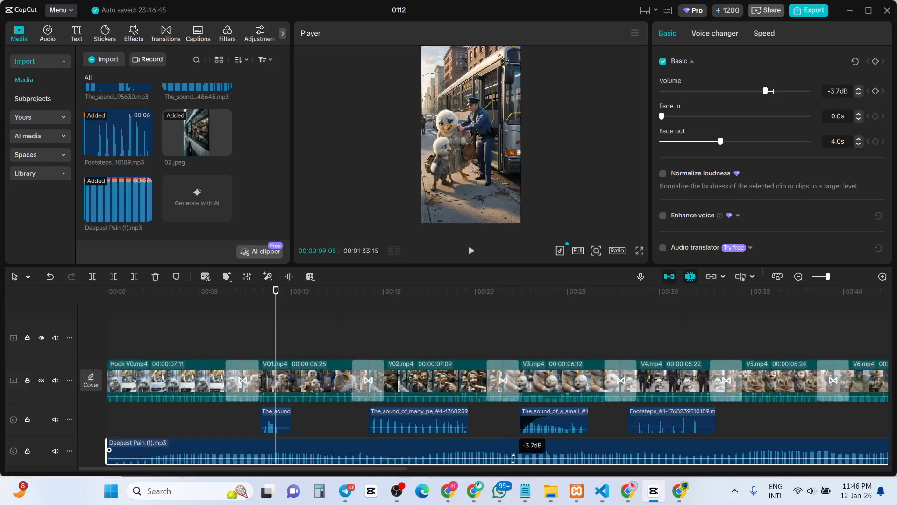
# Step: Play the video from 00:00:07:28 through V01.mp4 to check the music level against the sound effect
pyautogui.click(253, 315)
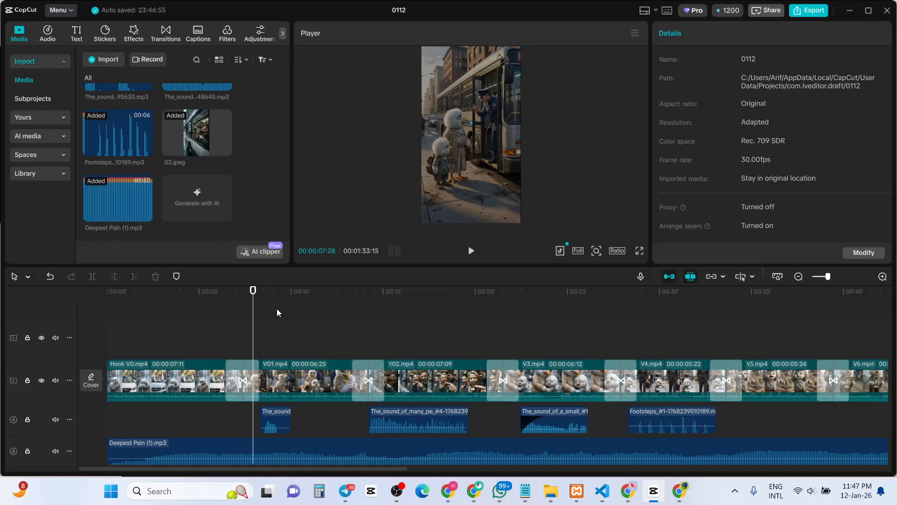
pyautogui.click(473, 255)
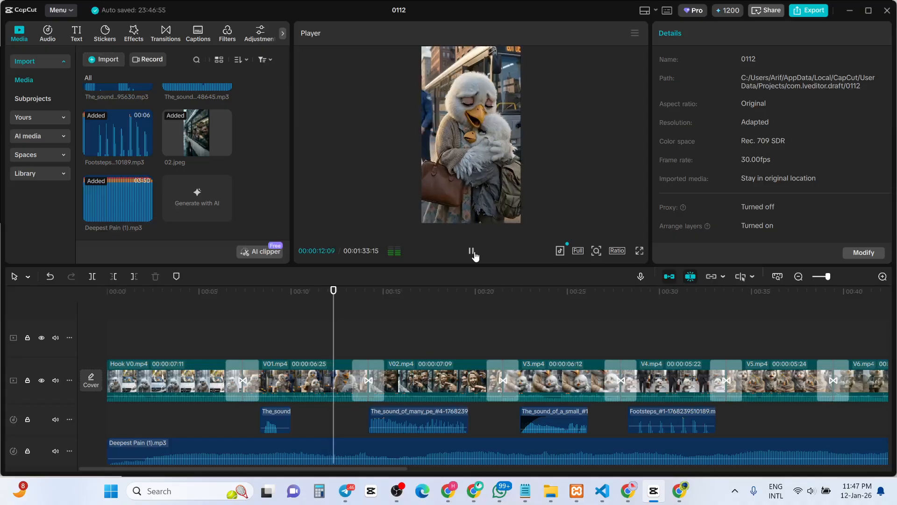
pyautogui.click(473, 253)
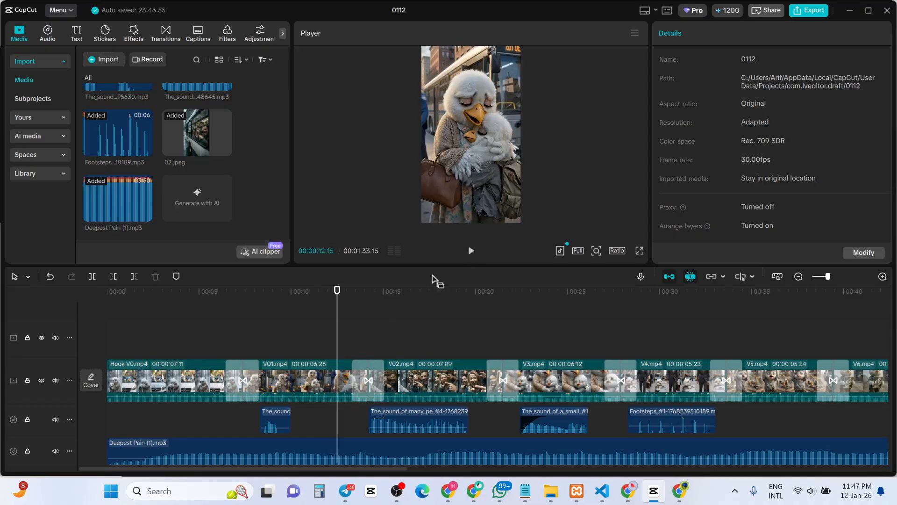
# Step: Import image 03 from the Bus Conducter VS Hen = Image folder of Class 05, with the playhead at the video's start
pyautogui.moveTo(338, 327); pyautogui.dragTo(74, 308)
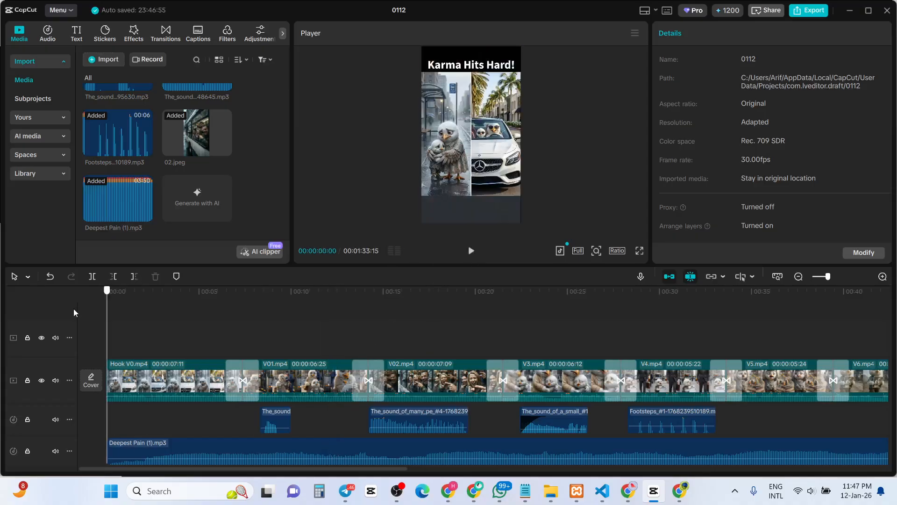
pyautogui.click(101, 60)
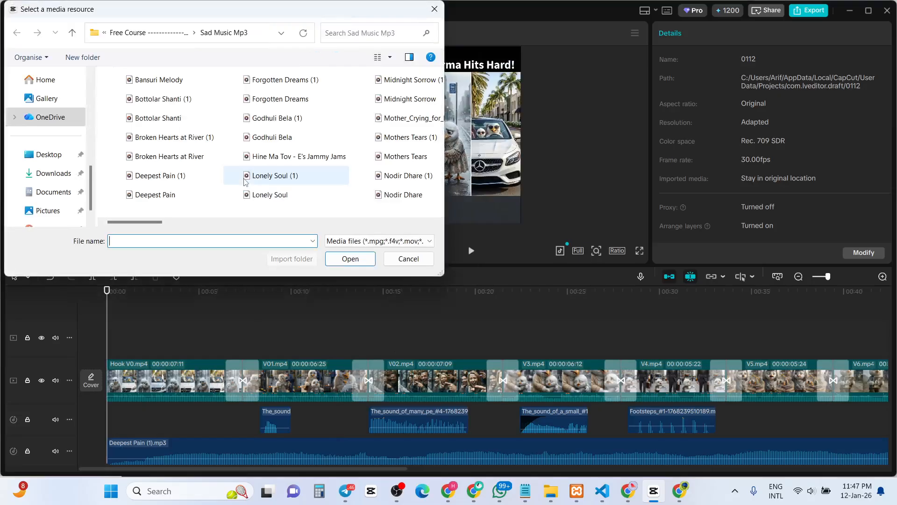
pyautogui.click(72, 32)
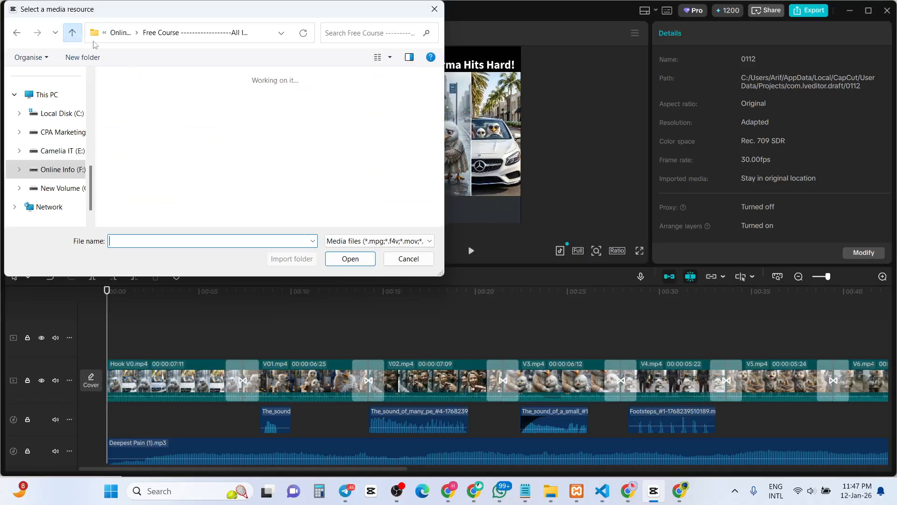
pyautogui.doubleClick(165, 100)
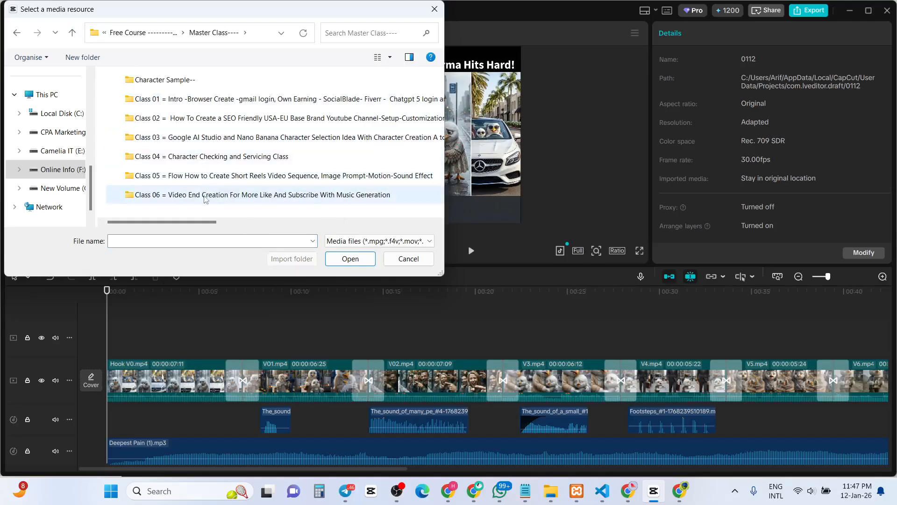
pyautogui.doubleClick(201, 176)
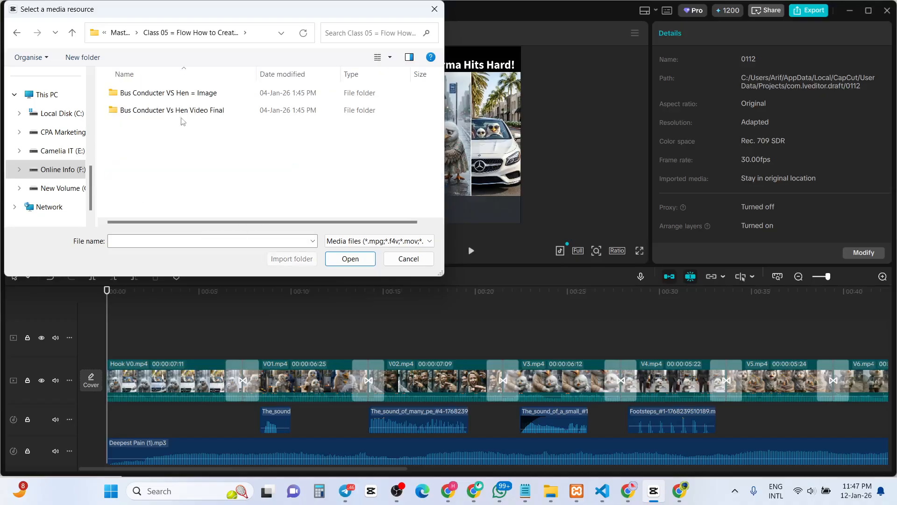
pyautogui.doubleClick(176, 92)
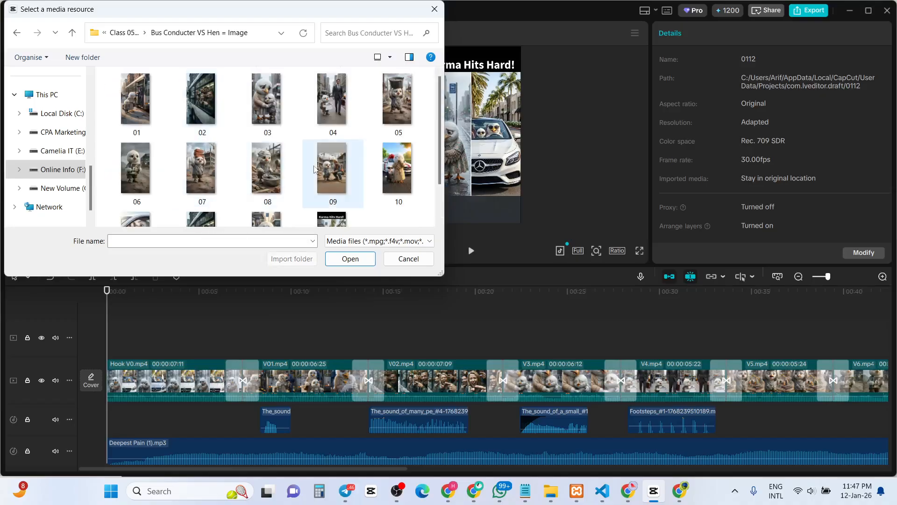
pyautogui.click(273, 112)
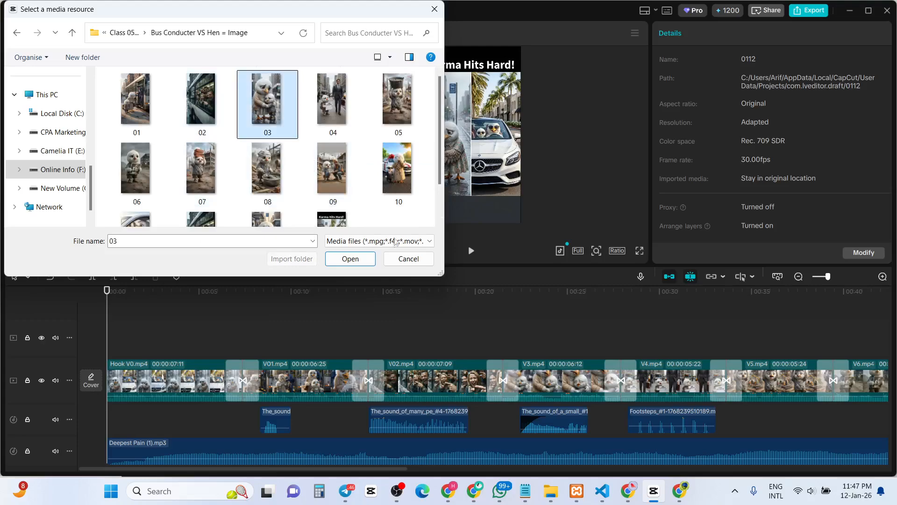
pyautogui.click(350, 259)
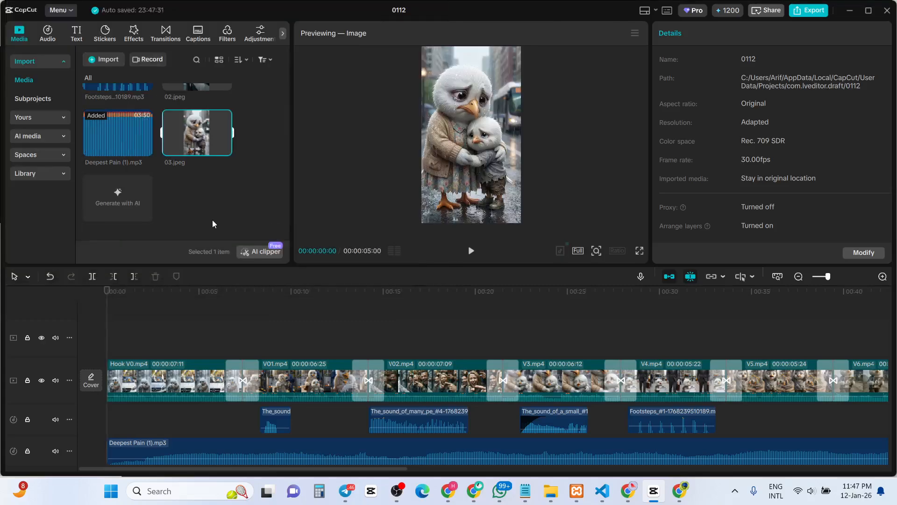
# Step: Place 03.jpeg on the track above Hook V0.mp4 at 00:00:00:00 and shorten it to about 1 second
pyautogui.moveTo(175, 154)
pyautogui.moveTo(195, 138); pyautogui.dragTo(140, 345)
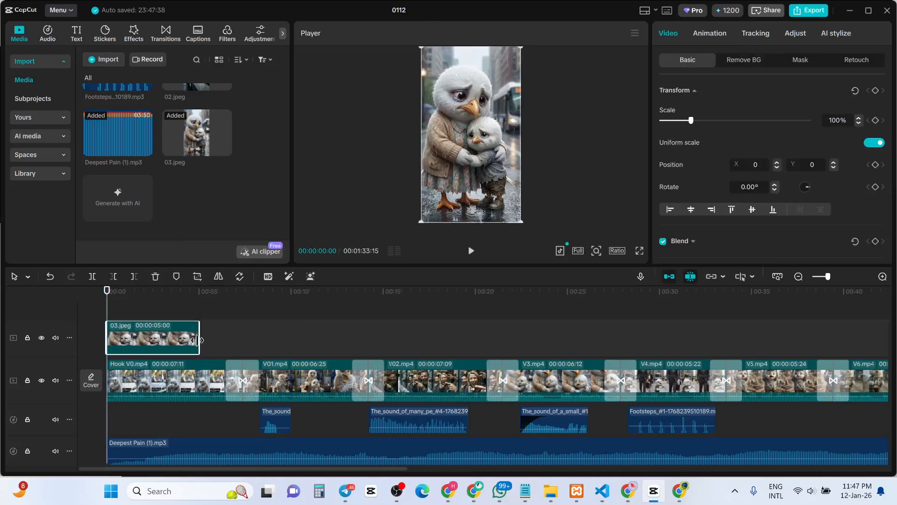
pyautogui.moveTo(196, 343); pyautogui.dragTo(123, 340)
# Step: Play the opening from 00:00:00:00 twice to check the cut from 03.jpeg to Hook V0.mp4, and return to the start
pyautogui.click(116, 311)
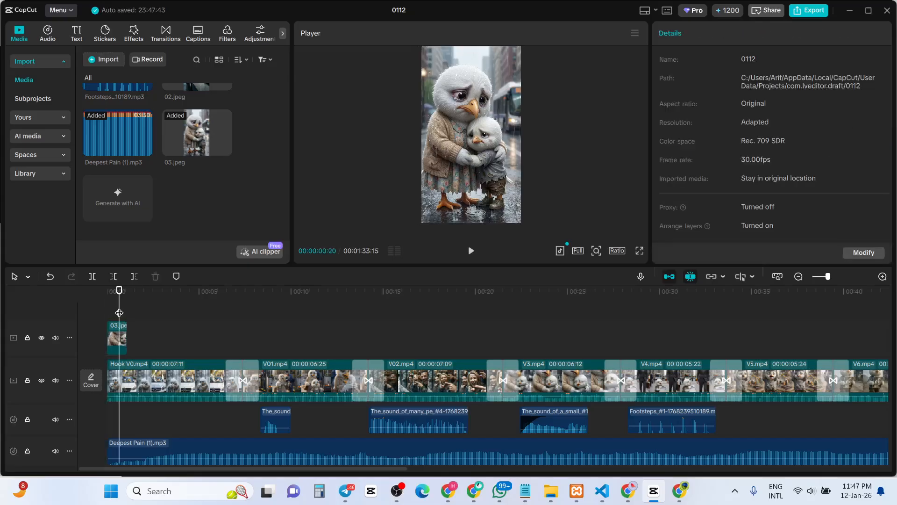
pyautogui.click(102, 311)
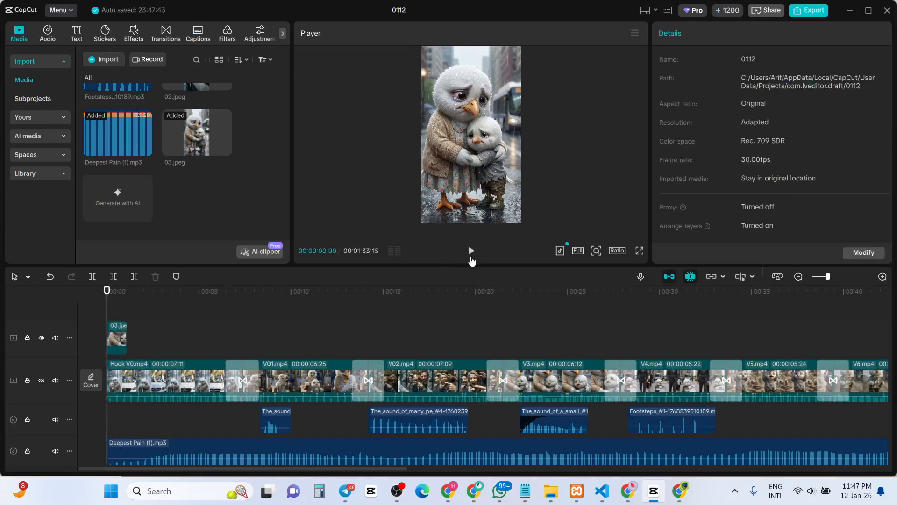
pyautogui.click(471, 252)
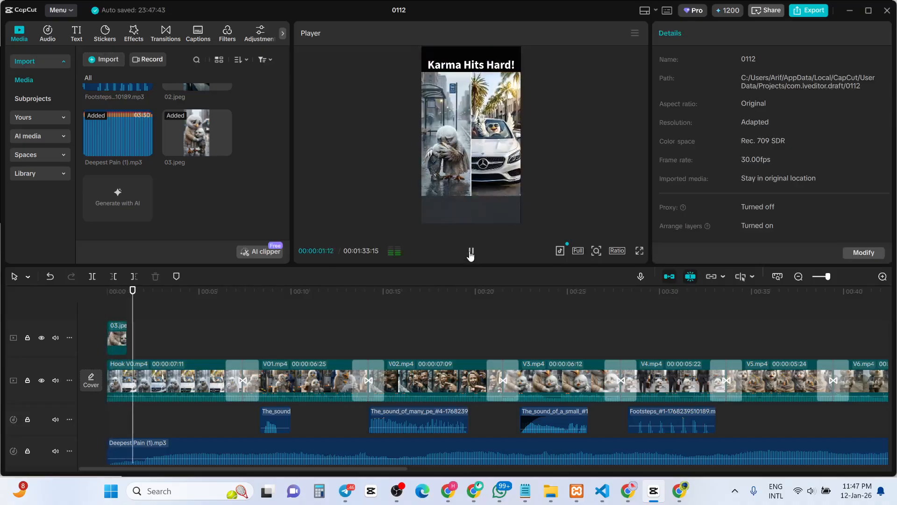
pyautogui.click(470, 252)
pyautogui.moveTo(144, 306); pyautogui.dragTo(98, 302)
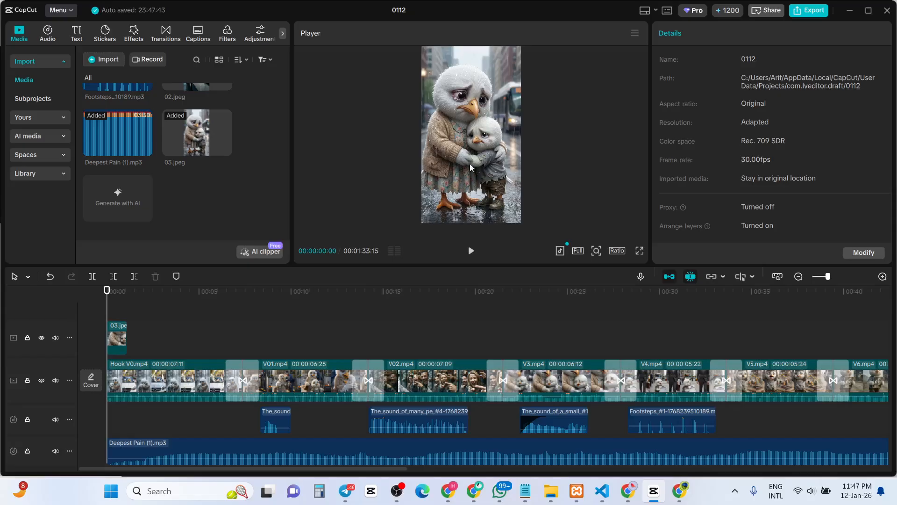
pyautogui.click(472, 252)
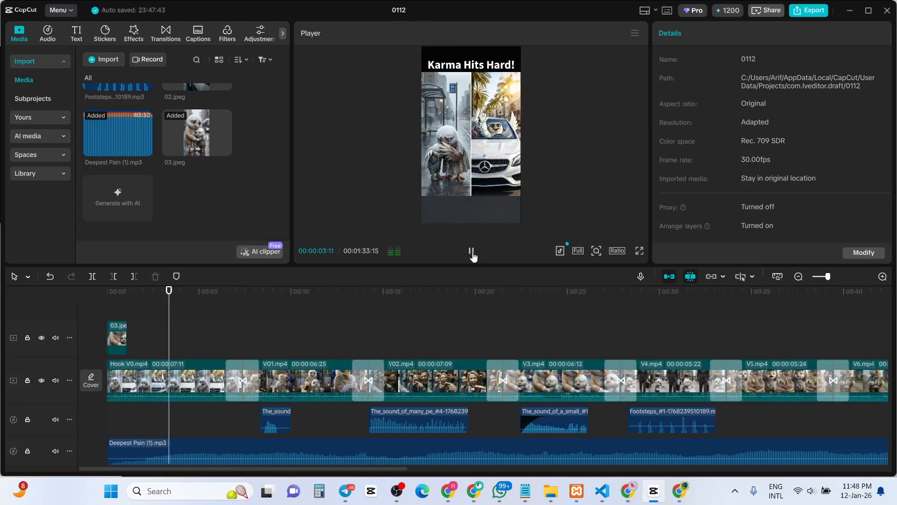
pyautogui.click(472, 252)
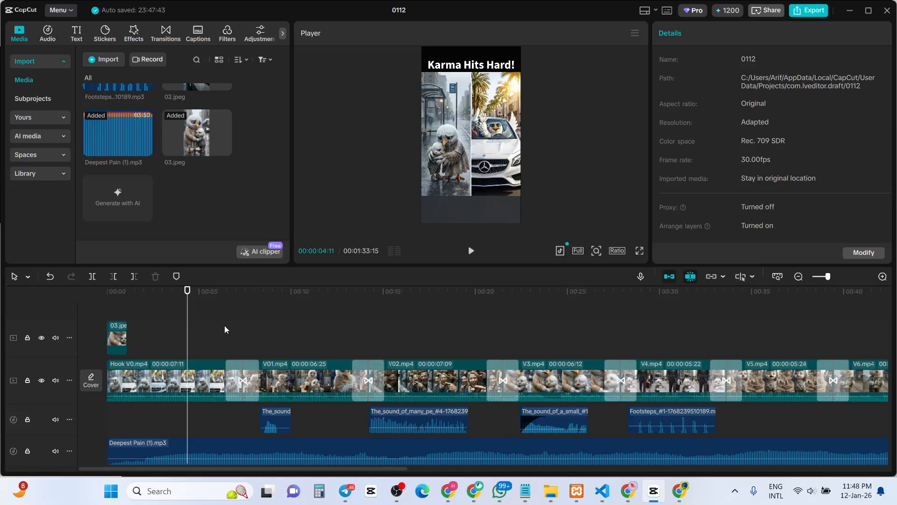
pyautogui.moveTo(188, 315); pyautogui.dragTo(86, 308)
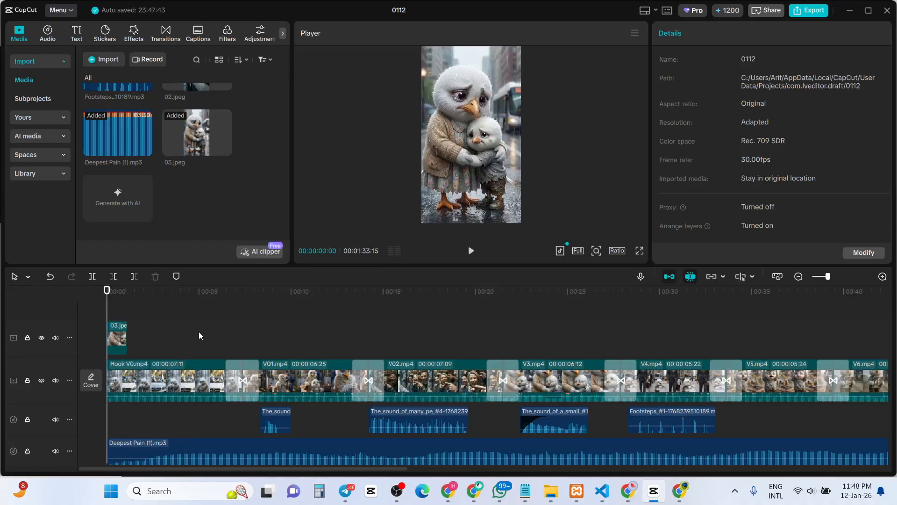
# Step: Import the plain green image historical world (6) from the A Own Background Sound folder on the Online Info (F:) drive
pyautogui.click(108, 60)
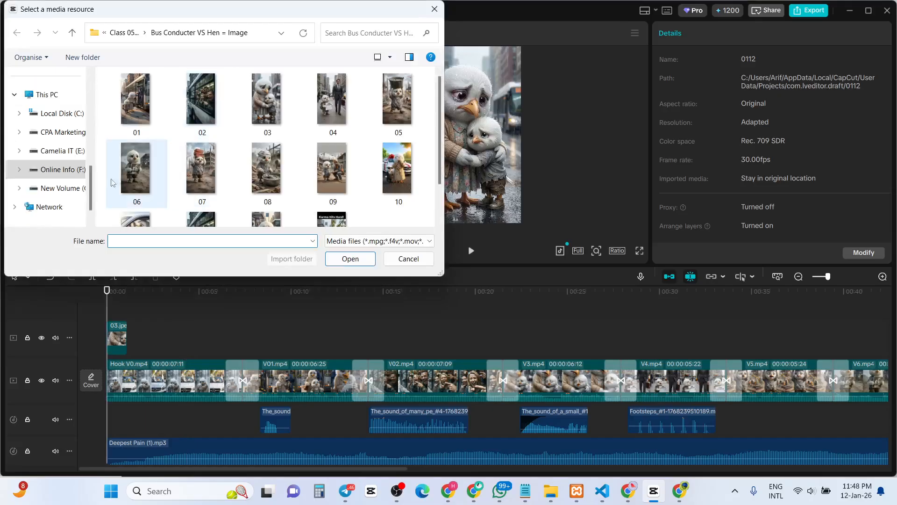
pyautogui.click(65, 188)
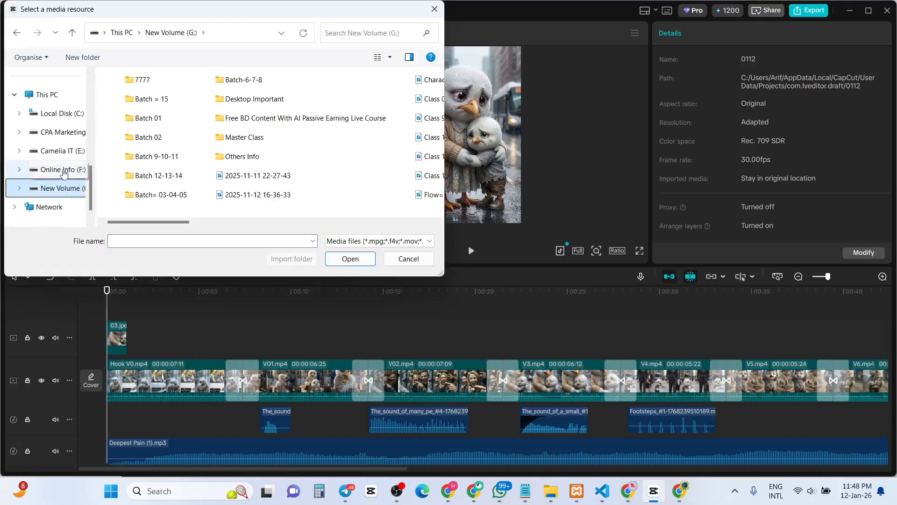
pyautogui.click(64, 172)
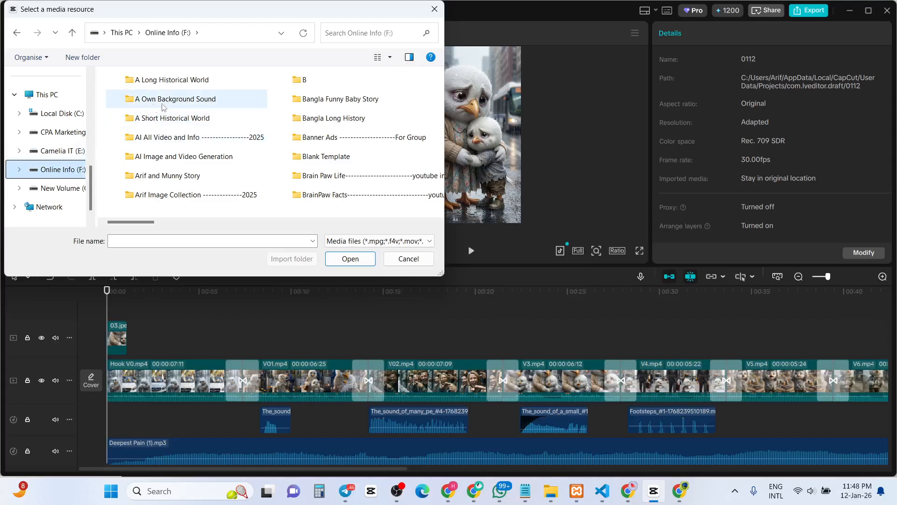
pyautogui.doubleClick(190, 103)
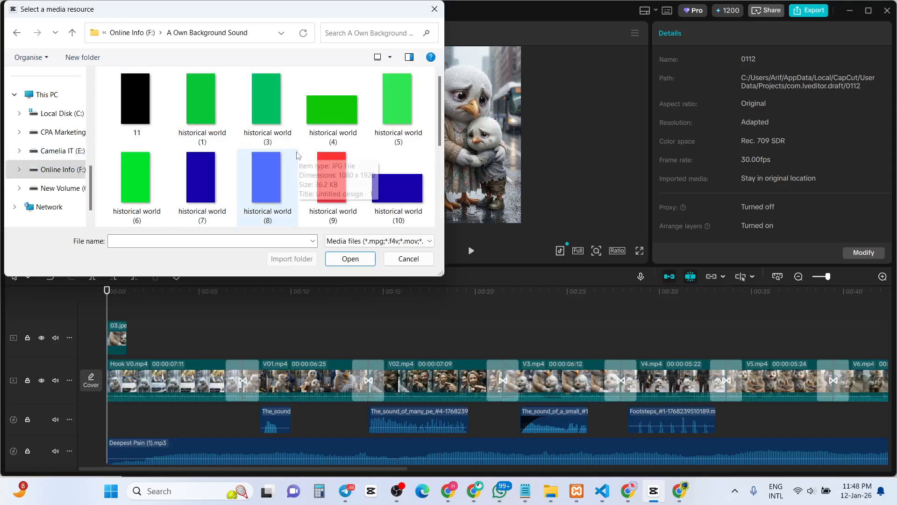
pyautogui.scroll(-3, 300, 156)
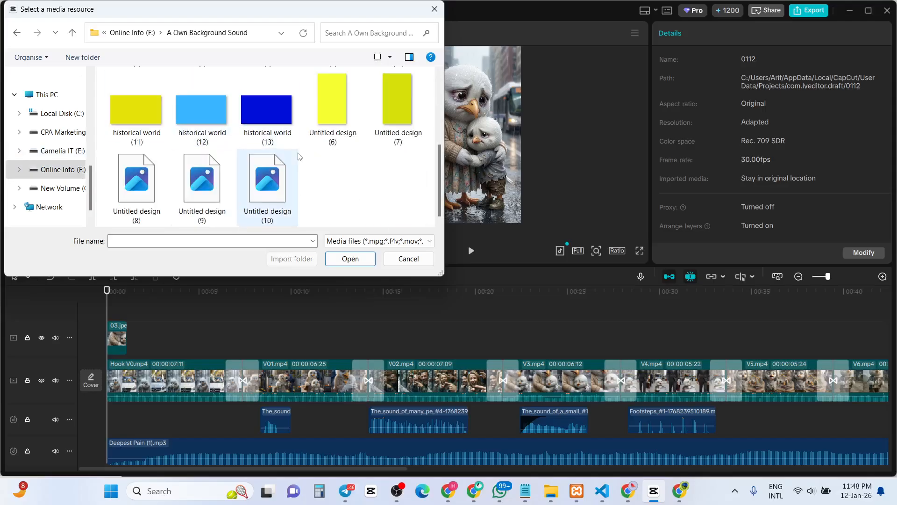
pyautogui.scroll(3, 299, 157)
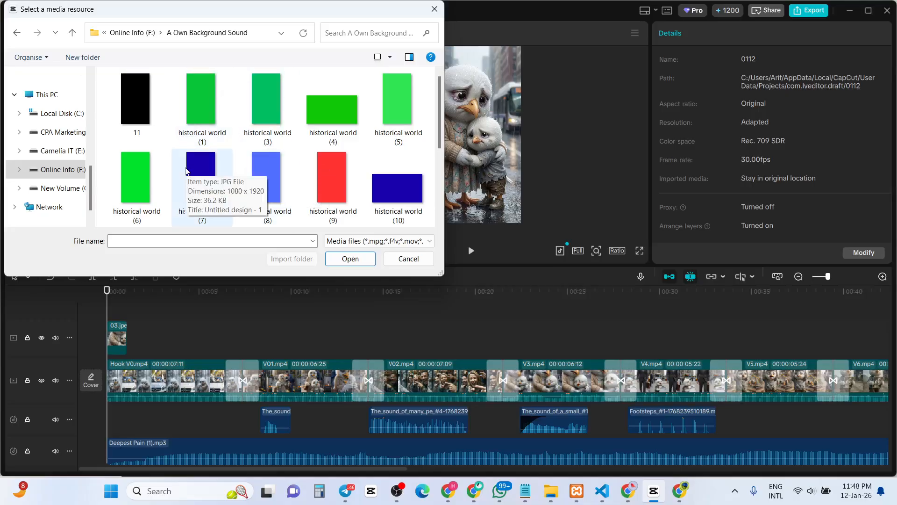
pyautogui.click(152, 178)
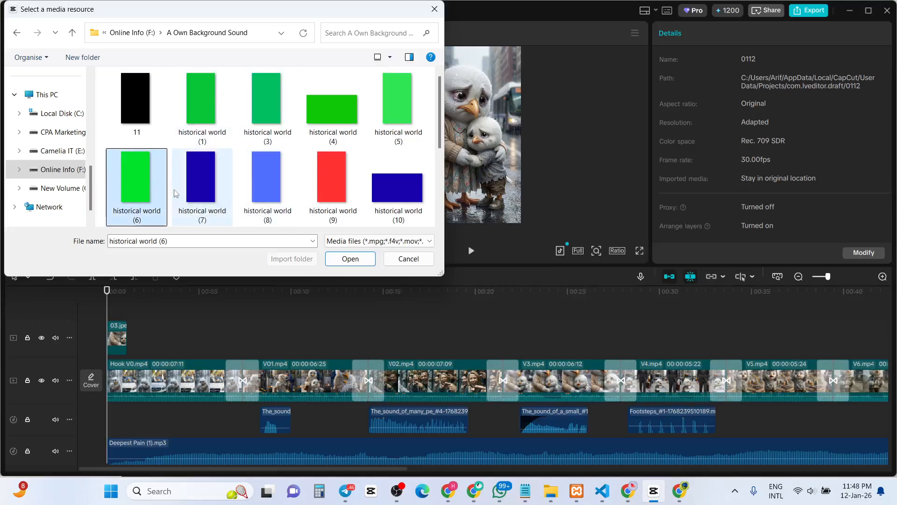
pyautogui.click(364, 257)
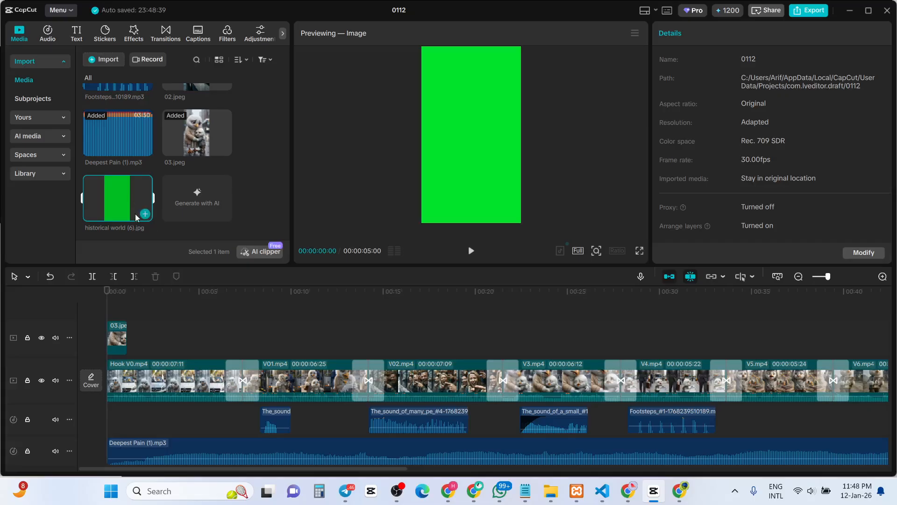
# Step: Place historical world (6).jpg on a new track above 03.jpeg from 00:00:00:00 and stretch it to 00:01:33:15
pyautogui.moveTo(136, 214); pyautogui.dragTo(125, 310)
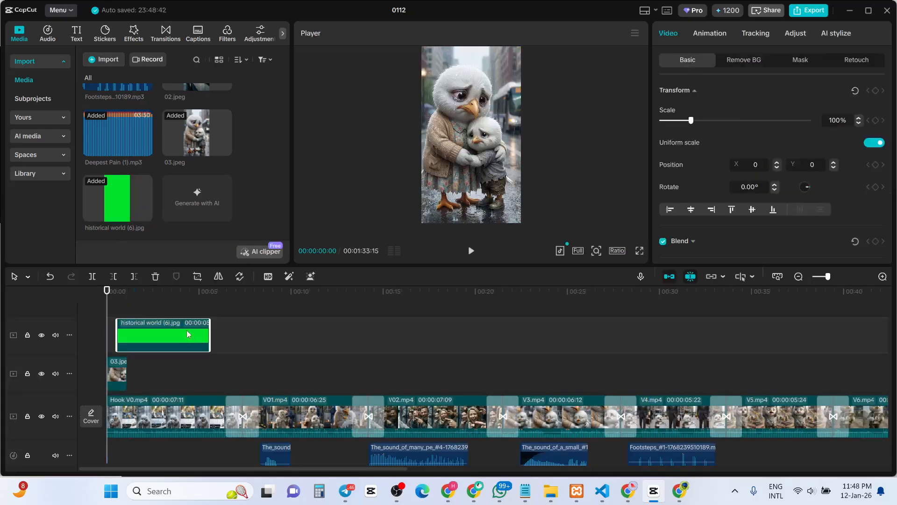
pyautogui.click(798, 277)
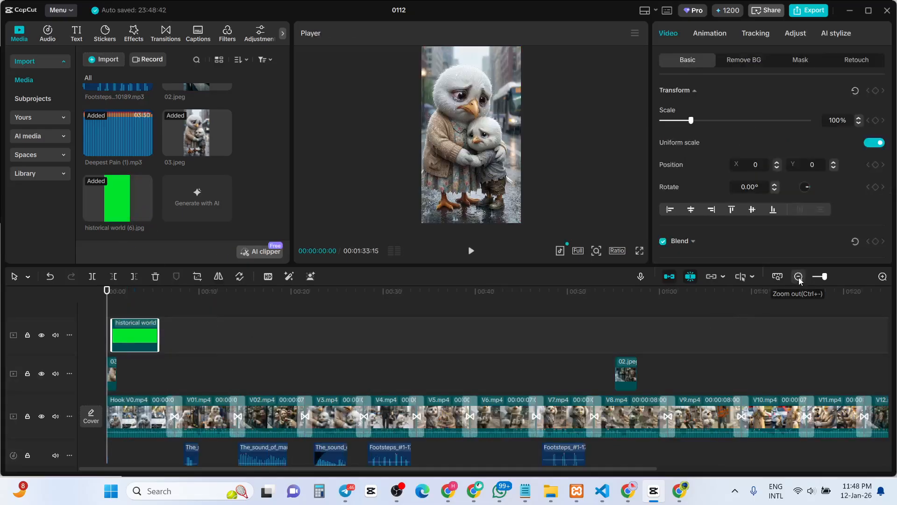
pyautogui.click(798, 277)
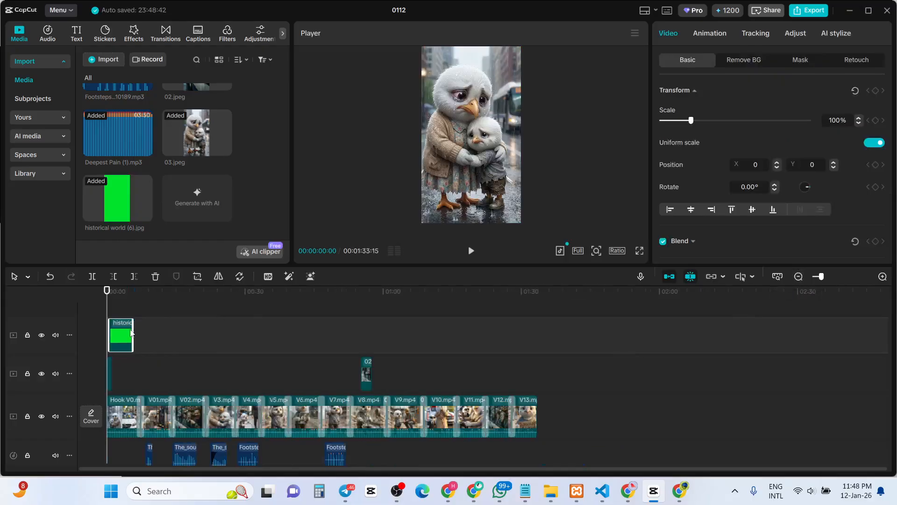
pyautogui.moveTo(134, 330); pyautogui.dragTo(535, 344)
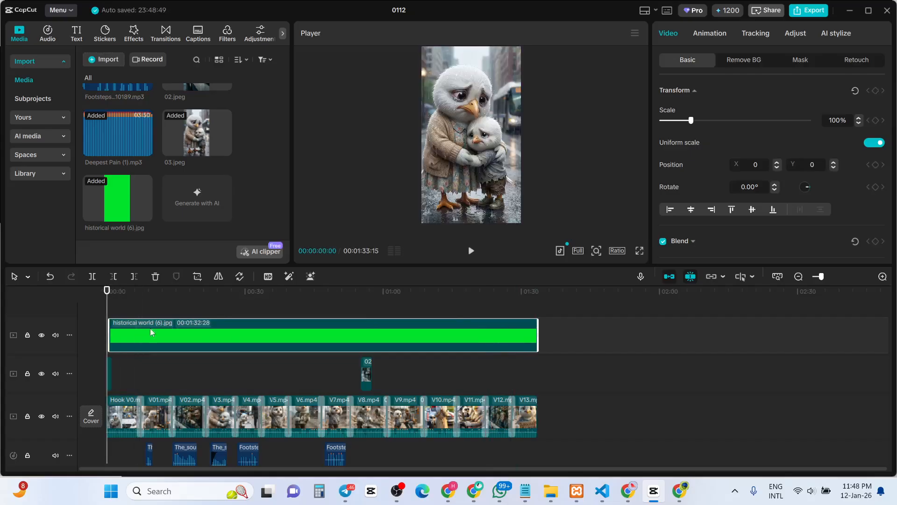
pyautogui.moveTo(150, 328); pyautogui.dragTo(134, 329)
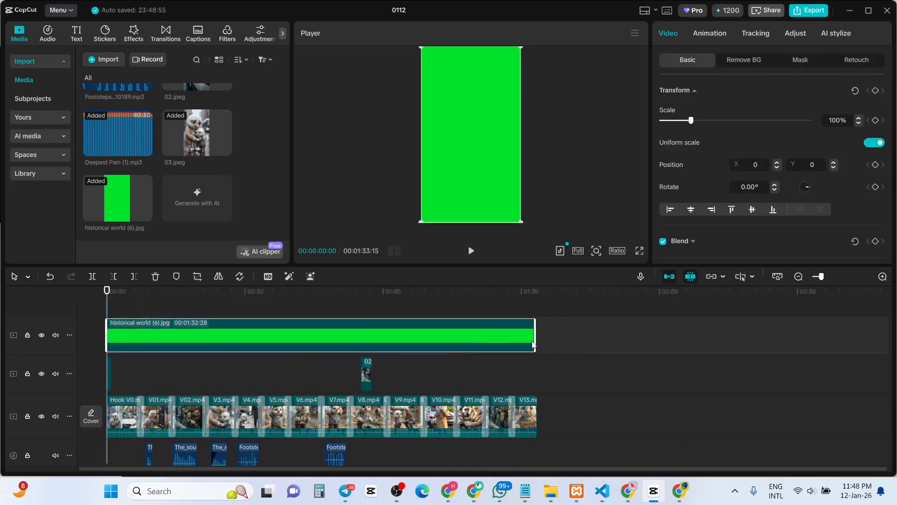
pyautogui.moveTo(534, 345); pyautogui.dragTo(538, 344)
# Step: Lower the green image's blend opacity to about 4%, keeping the Default mode, and return the playhead to the start
pyautogui.scroll(-1, 686, 183)
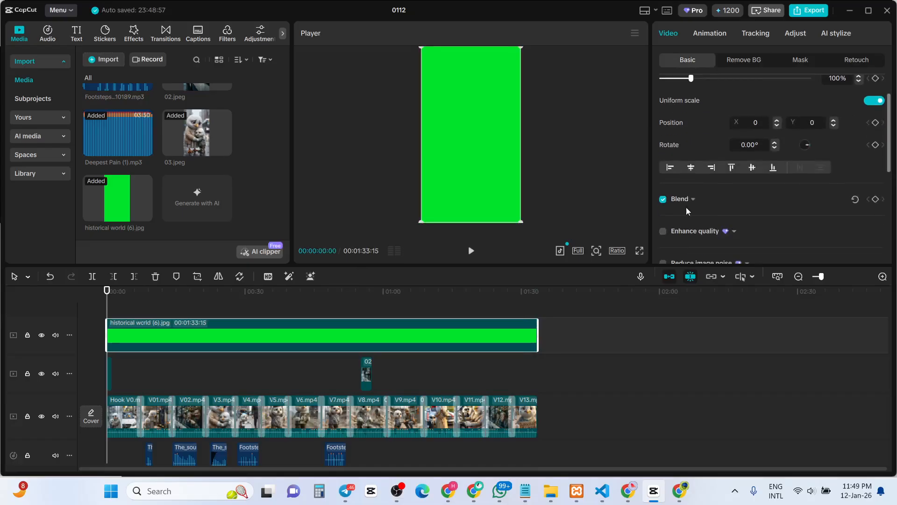
pyautogui.click(695, 204)
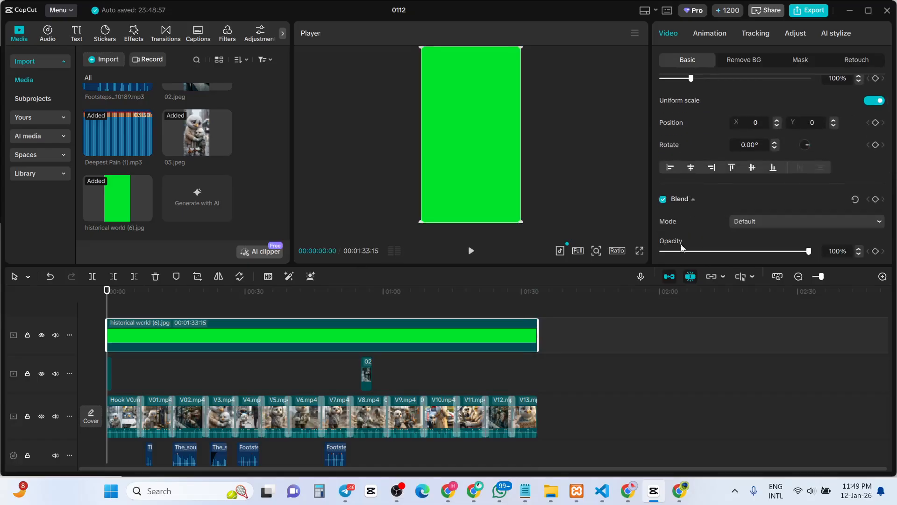
pyautogui.moveTo(683, 251); pyautogui.dragTo(669, 254)
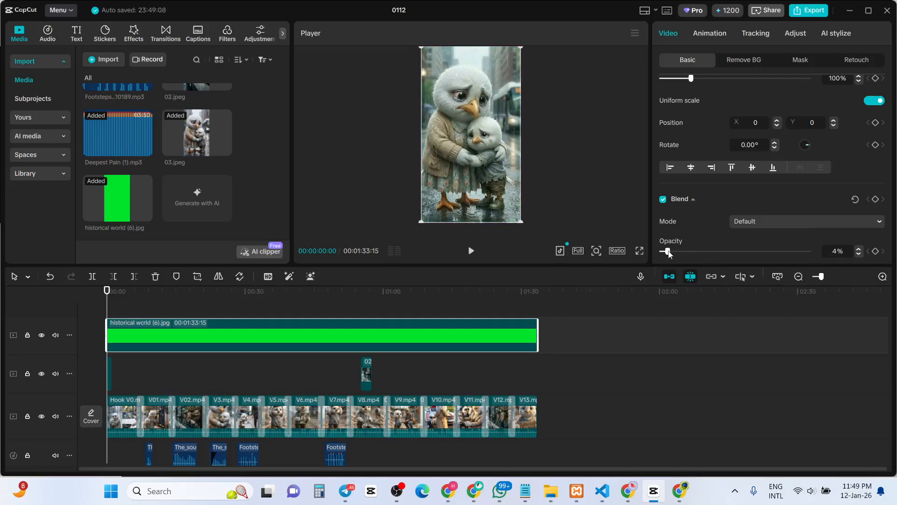
pyautogui.moveTo(669, 253); pyautogui.dragTo(667, 253)
pyautogui.click(158, 303)
pyautogui.moveTo(158, 304); pyautogui.dragTo(87, 318)
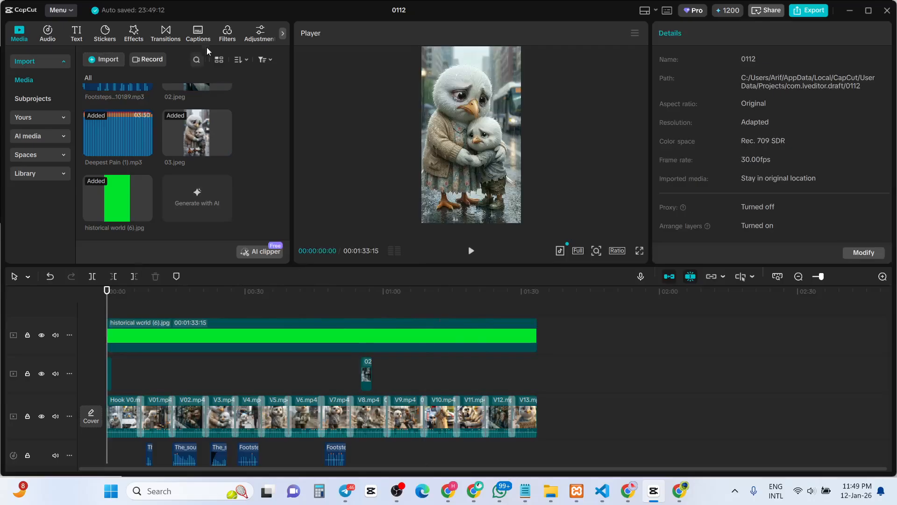
# Step: Search the filter library for "afternoon"
pyautogui.click(229, 37)
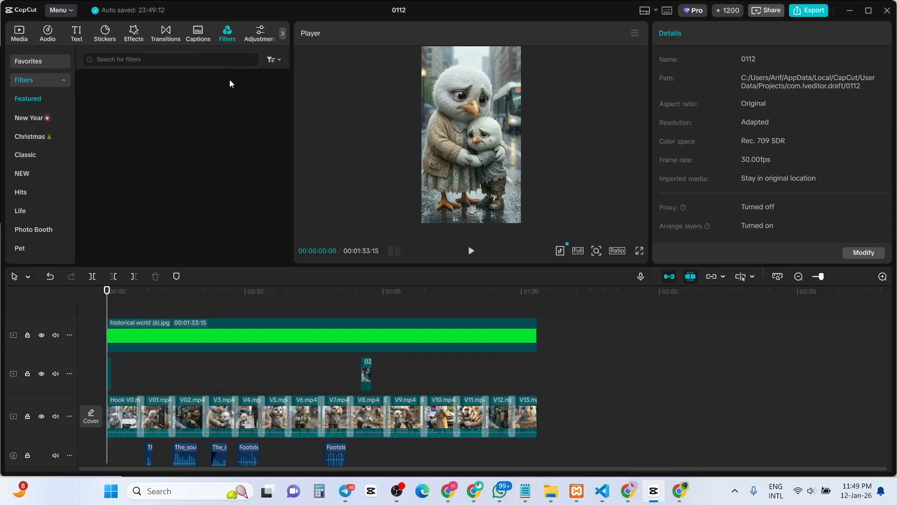
pyautogui.click(28, 157)
pyautogui.click(133, 41)
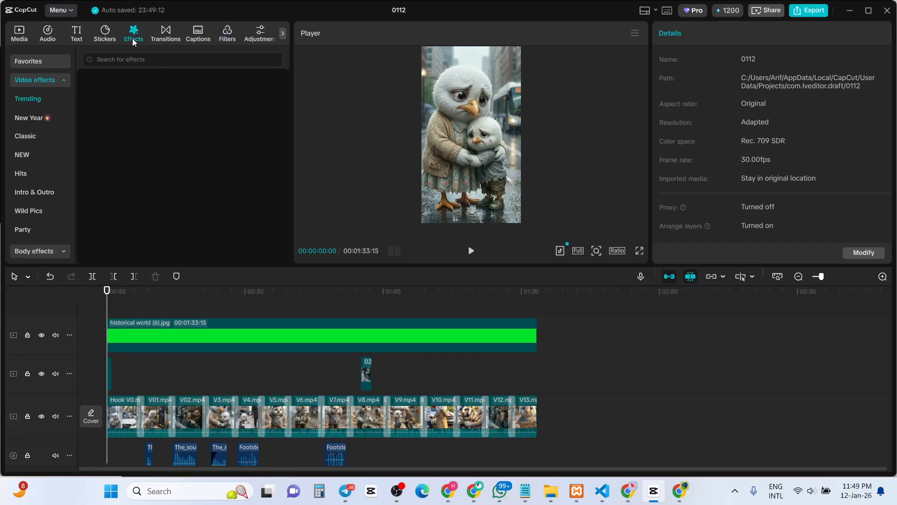
pyautogui.click(116, 60)
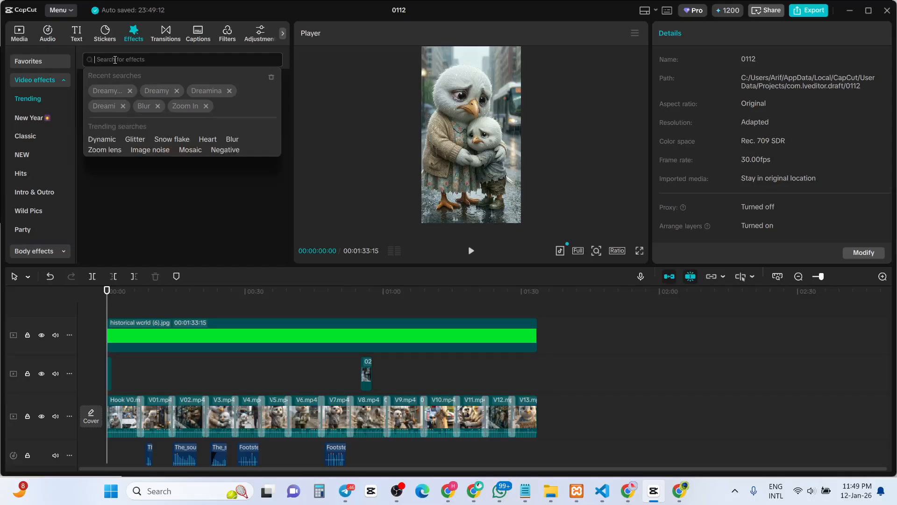
pyautogui.click(229, 38)
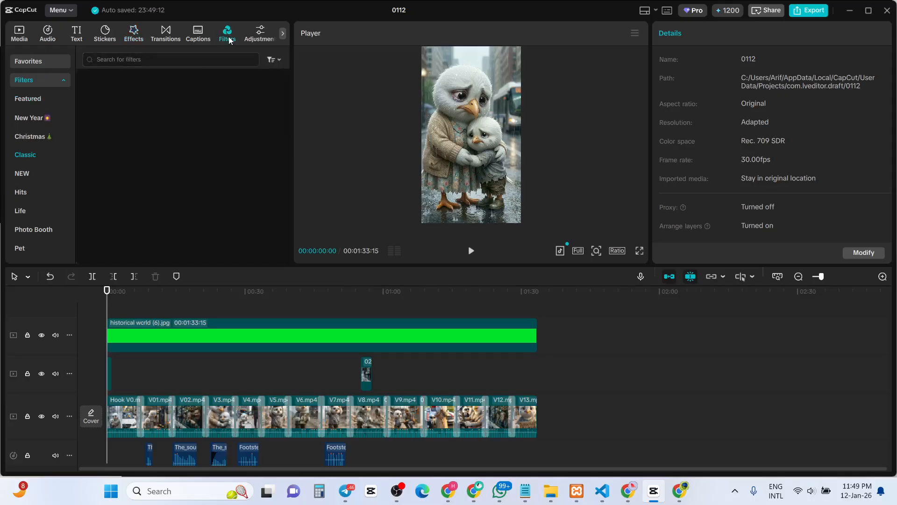
pyautogui.click(278, 64)
pyautogui.click(227, 82)
pyautogui.click(126, 61)
pyautogui.click(111, 92)
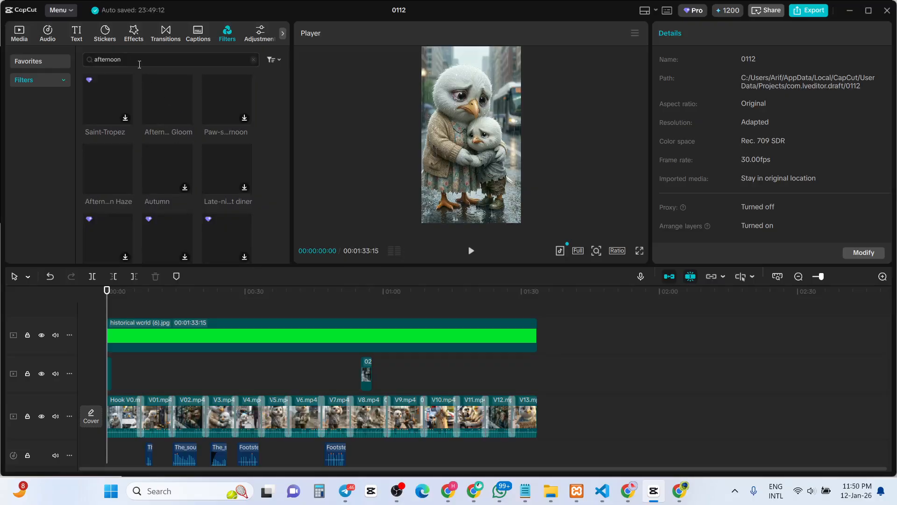
pyautogui.moveTo(150, 111)
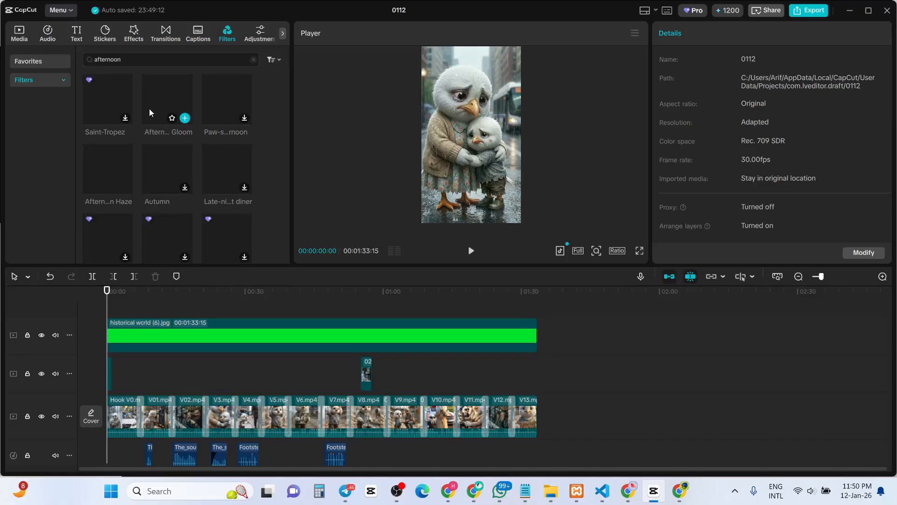
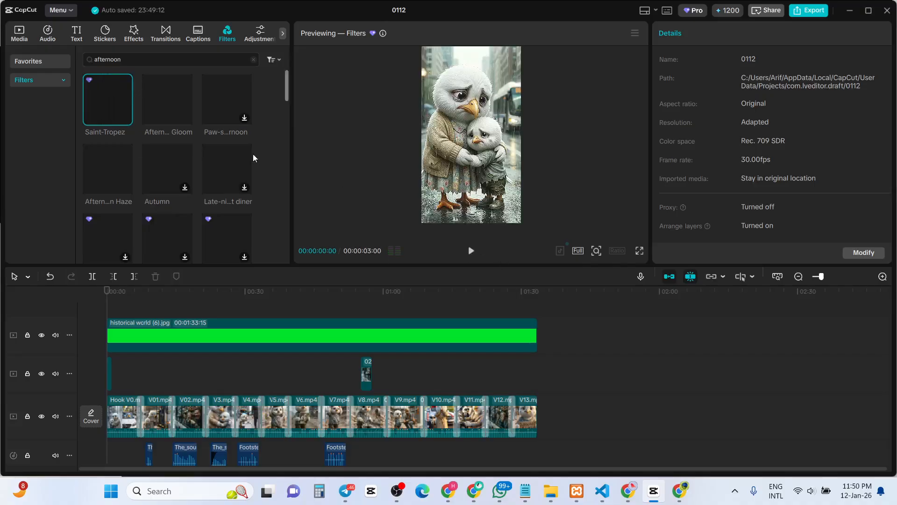
# Step: Compare the Saint-Tropez and Afternoon Gloom filters, and apply Afternoon Gloom above the green image across the full length of the video
pyautogui.click(161, 105)
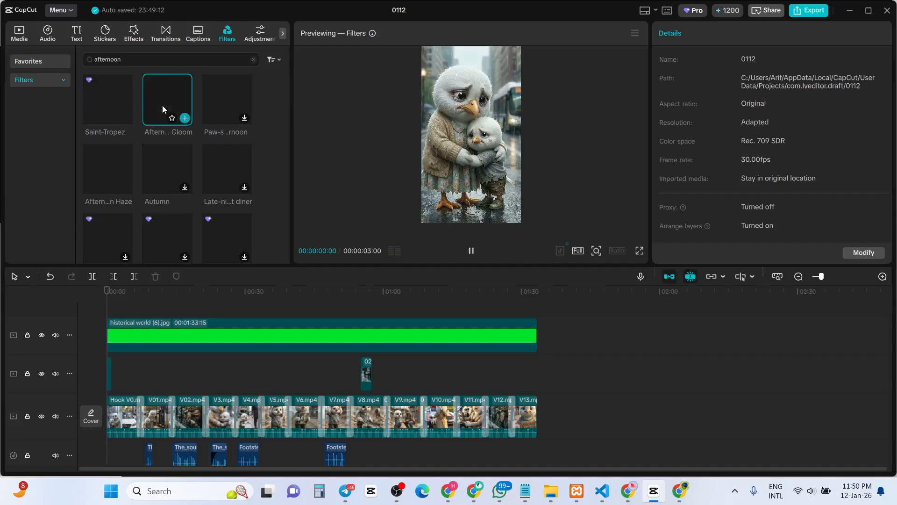
pyautogui.click(103, 105)
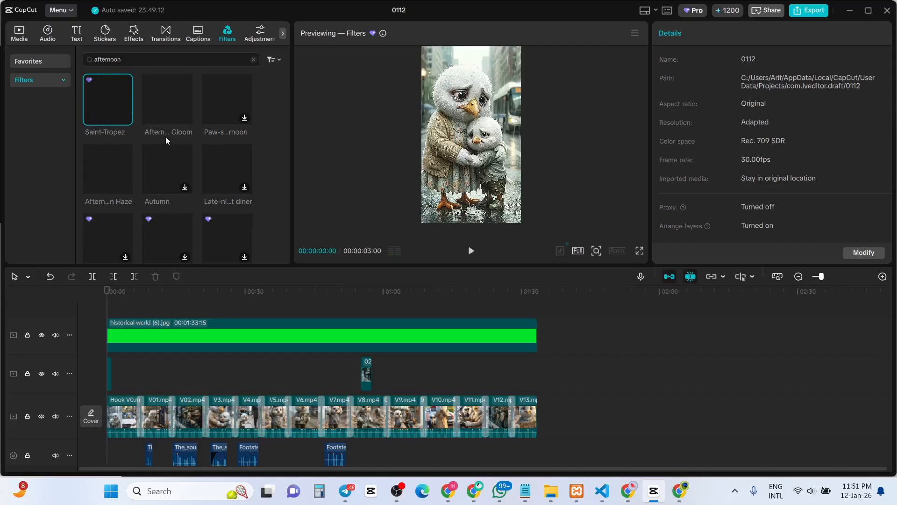
pyautogui.click(168, 112)
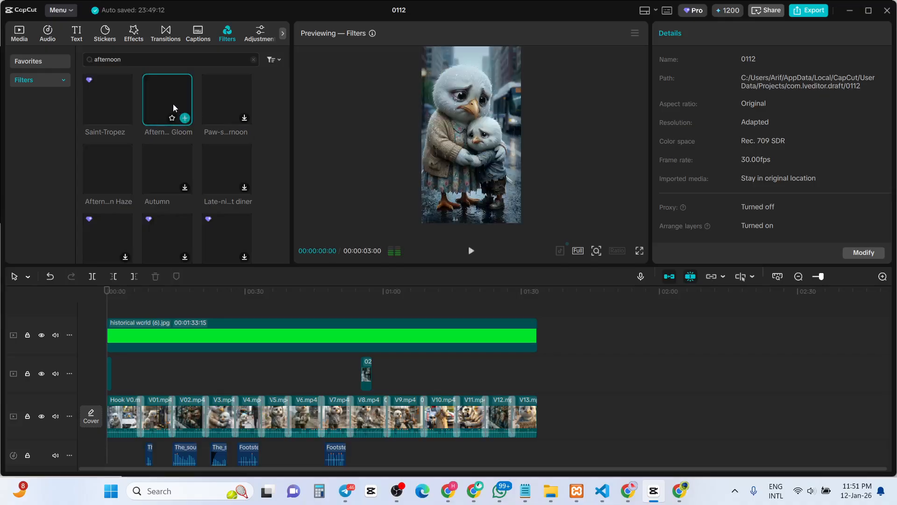
pyautogui.moveTo(173, 104); pyautogui.dragTo(537, 324)
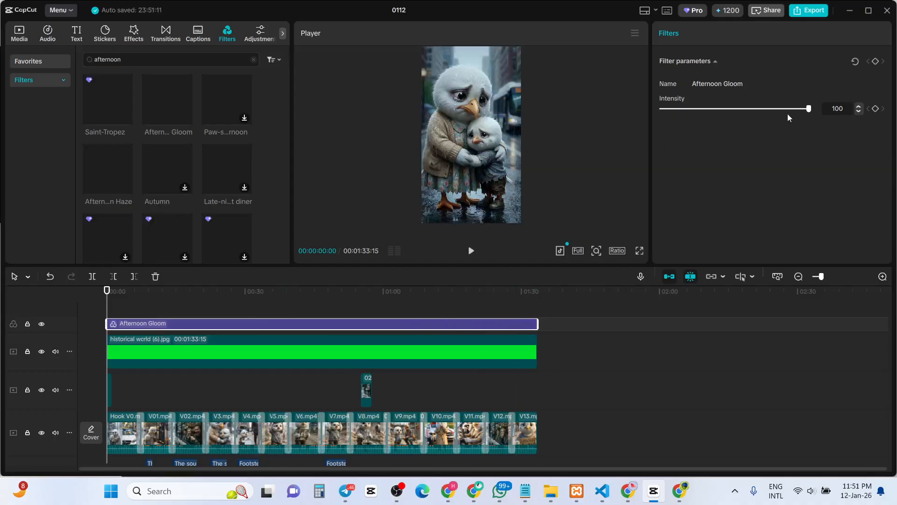
# Step: Set the Afternoon Gloom filter's intensity to 26, and check the look on the opening and on V02.mp4 before returning to the start
pyautogui.moveTo(805, 113); pyautogui.dragTo(632, 113)
pyautogui.moveTo(664, 113); pyautogui.dragTo(701, 114)
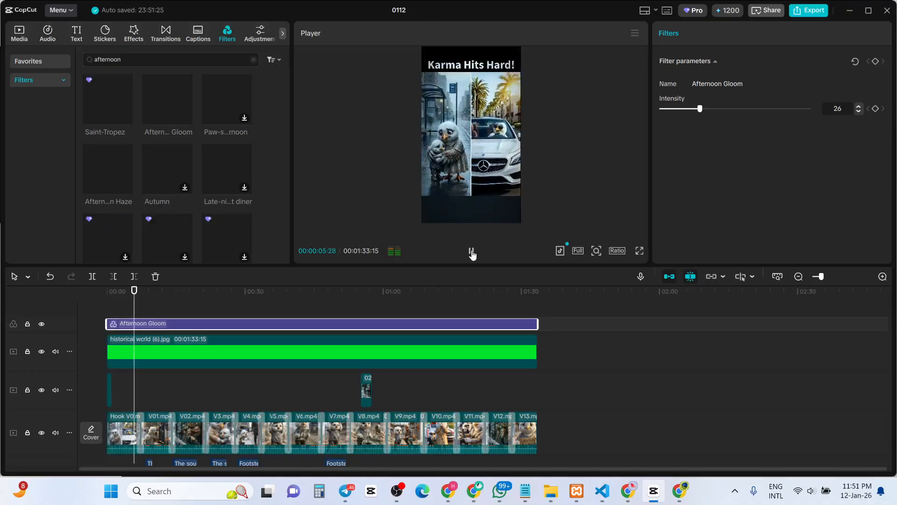
pyautogui.click(472, 254)
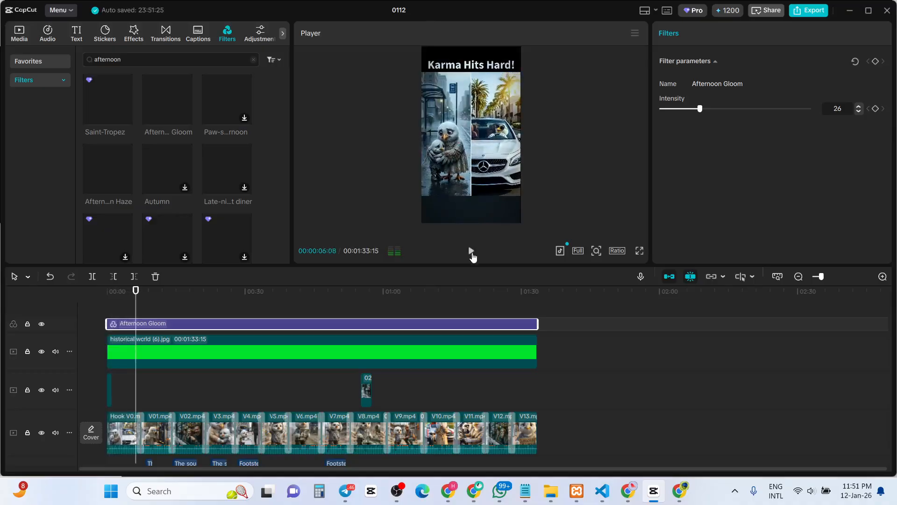
pyautogui.click(202, 312)
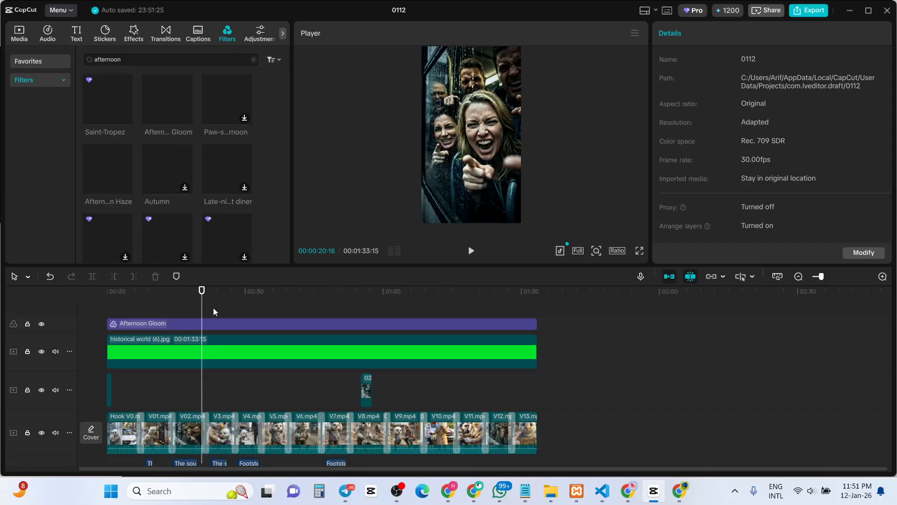
pyautogui.moveTo(201, 308); pyautogui.dragTo(39, 317)
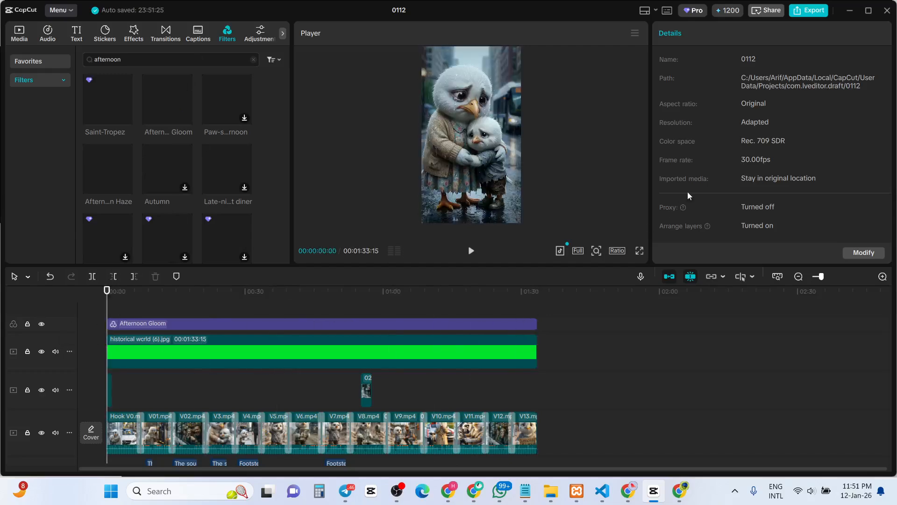
# Step: Switch to File Explorer and open the Class 7 CapCut video editing text file from the Class 07 folder inside Master Class----
pyautogui.click(850, 12)
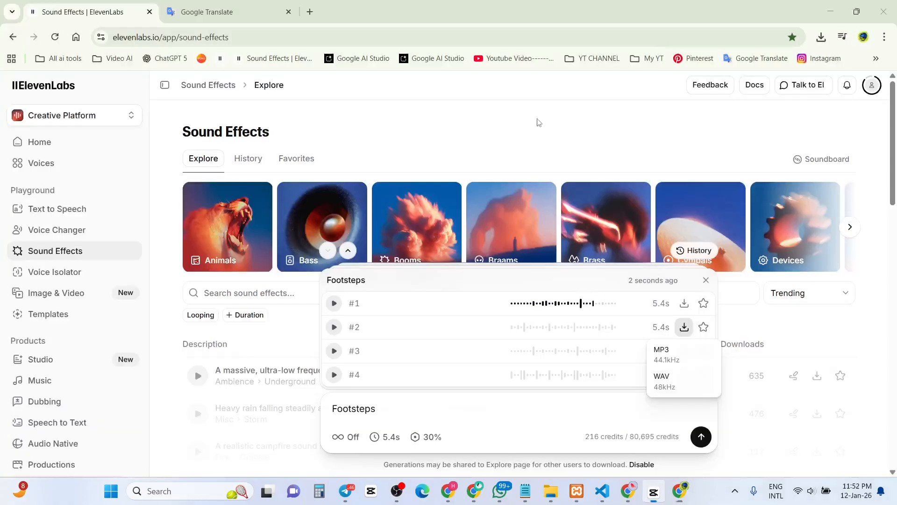
pyautogui.click(831, 11)
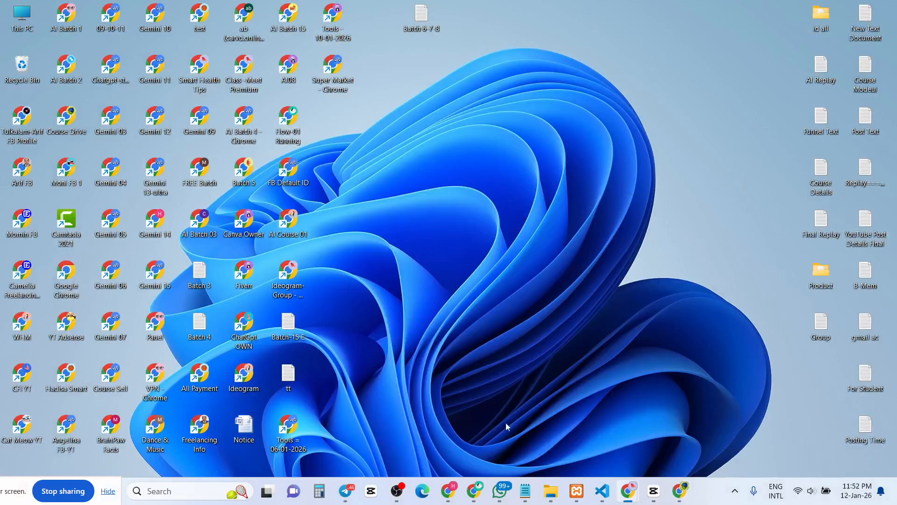
pyautogui.click(550, 491)
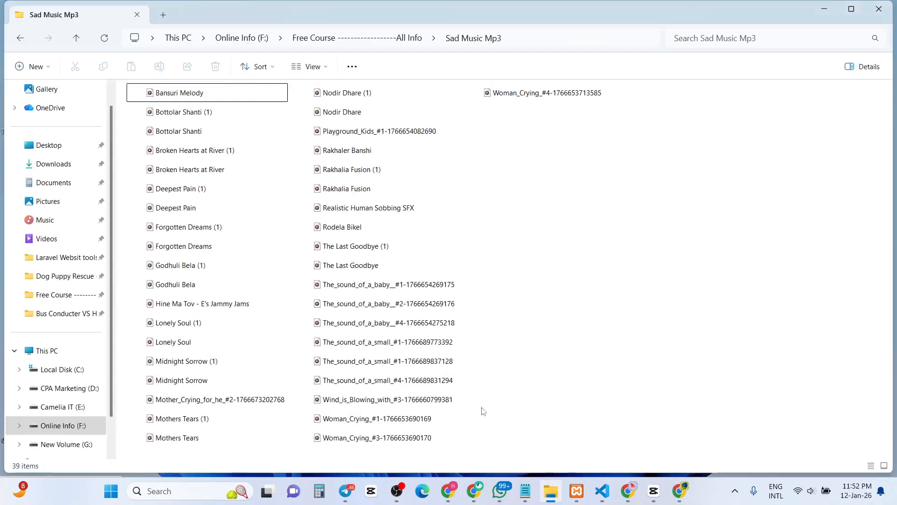
pyautogui.click(76, 39)
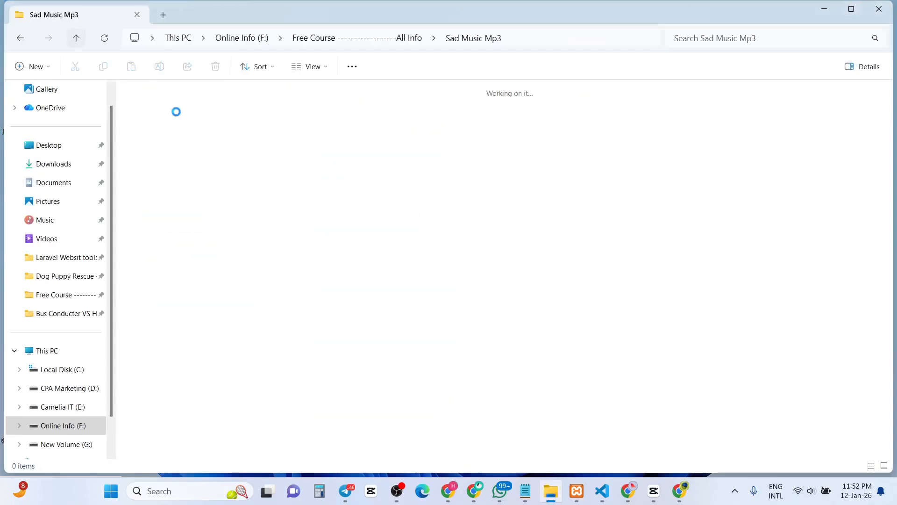
pyautogui.doubleClick(187, 114)
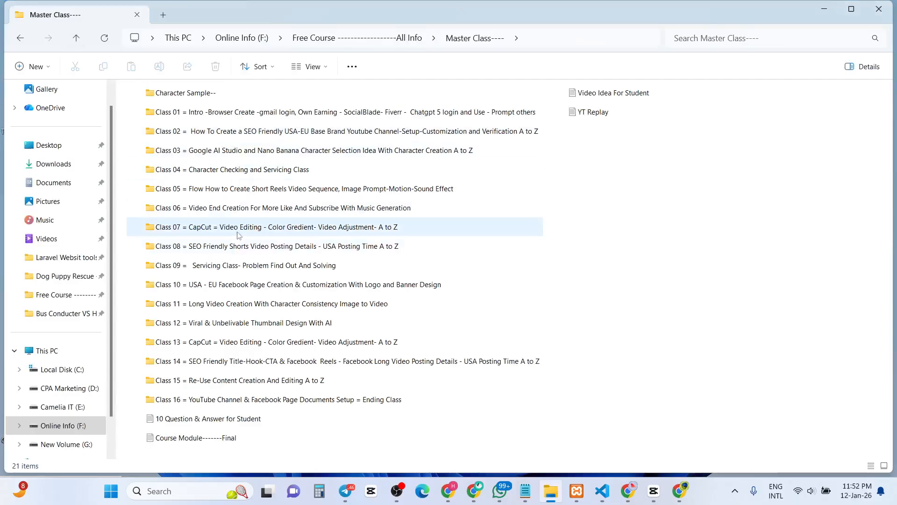
pyautogui.click(238, 233)
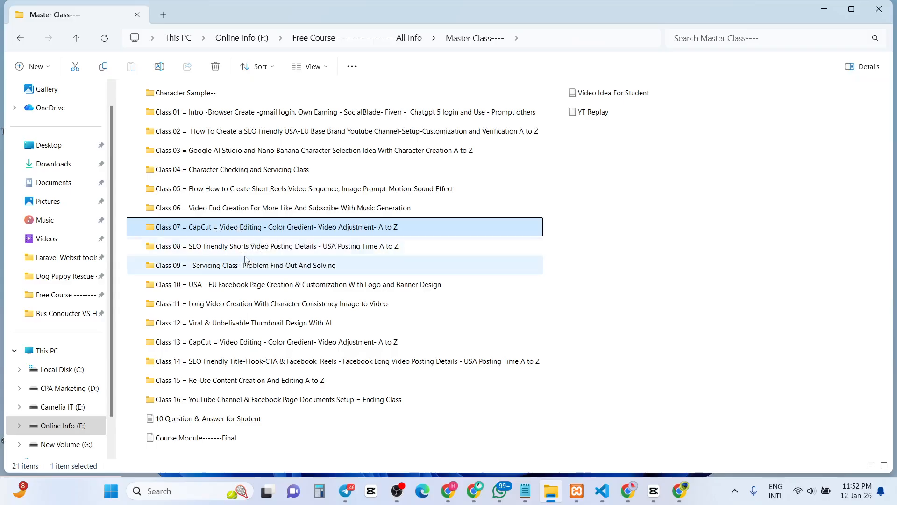
pyautogui.doubleClick(238, 232)
pyautogui.doubleClick(178, 105)
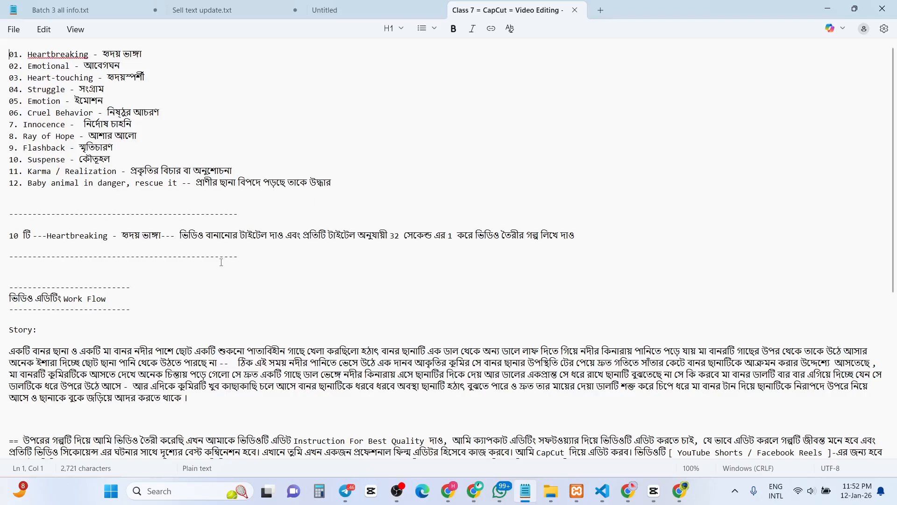
# Step: Examine the video editing Work Flow section of the notes, including its story paragraph and the editing-instruction prompt
pyautogui.scroll(-4, 220, 235)
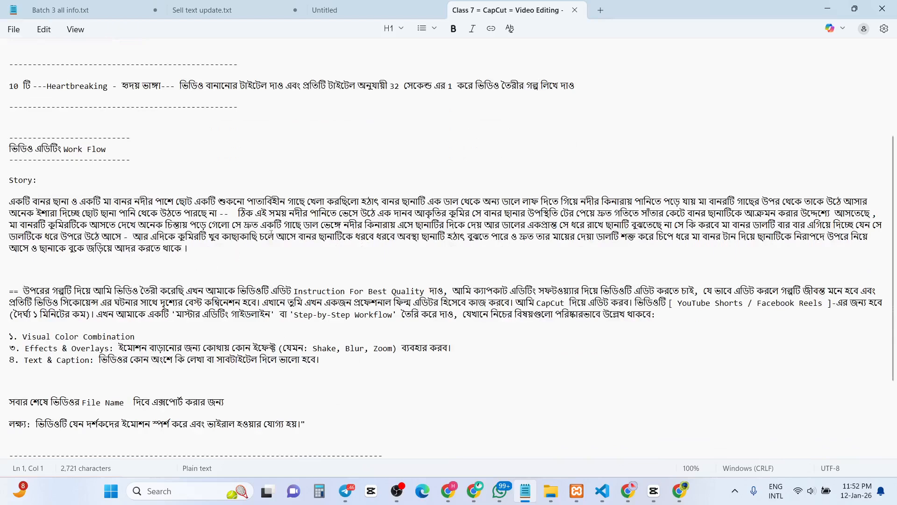
pyautogui.scroll(1, 140, 211)
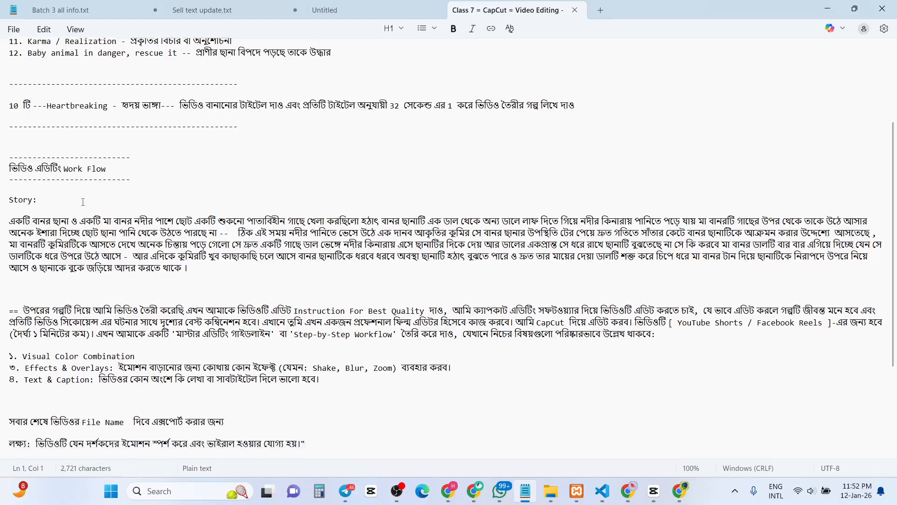
pyautogui.scroll(-1, 197, 260)
pyautogui.moveTo(202, 249); pyautogui.dragTo(7, 201)
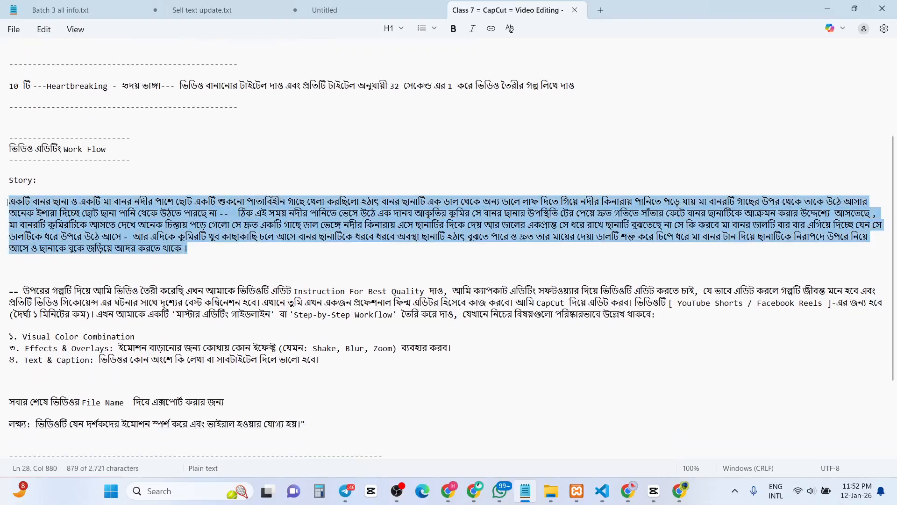
pyautogui.click(136, 249)
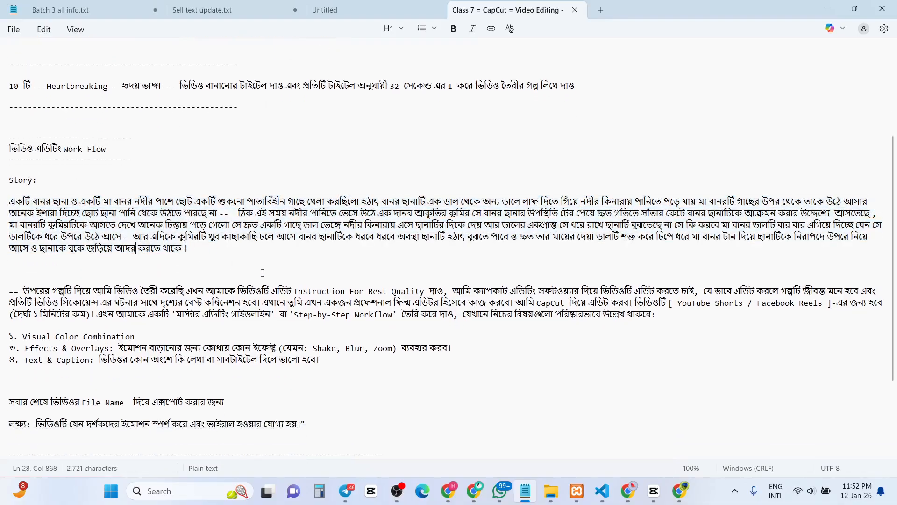
# Step: Copy the story together with the full editing-instruction prompt from the Work Flow section of the Class 7 notes
pyautogui.moveTo(189, 249); pyautogui.dragTo(8, 202)
pyautogui.scroll(-2, 128, 279)
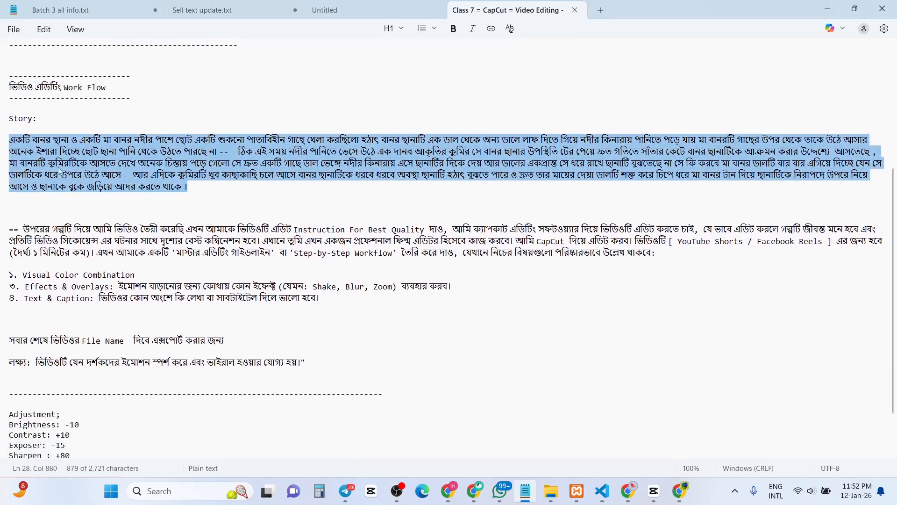
pyautogui.click(37, 154)
pyautogui.moveTo(11, 110); pyautogui.dragTo(309, 370)
pyautogui.scroll(-2, 237, 344)
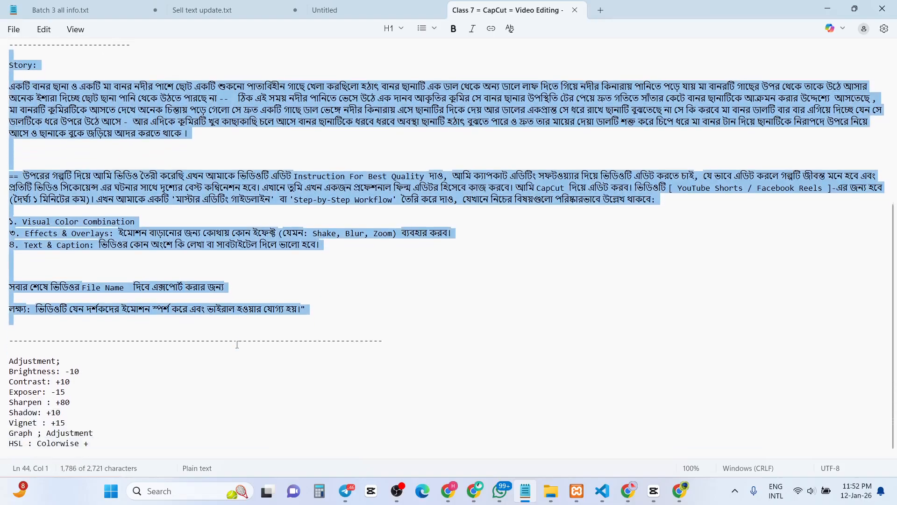
pyautogui.rightClick(164, 191)
pyautogui.click(232, 206)
# Step: Switch to Chrome, open a new Google AI Studio Playground chat in a separate tab, and choose the Gemini 3 Pro Preview model
pyautogui.click(448, 421)
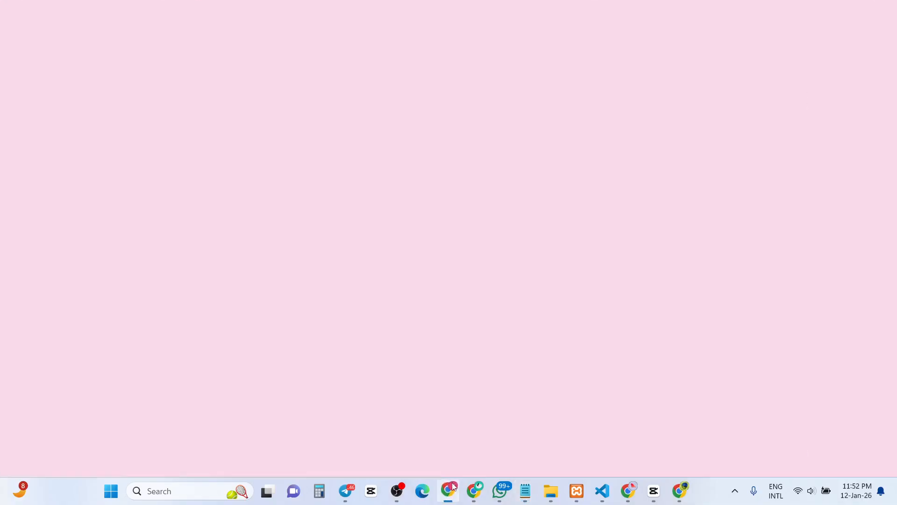
pyautogui.click(262, 17)
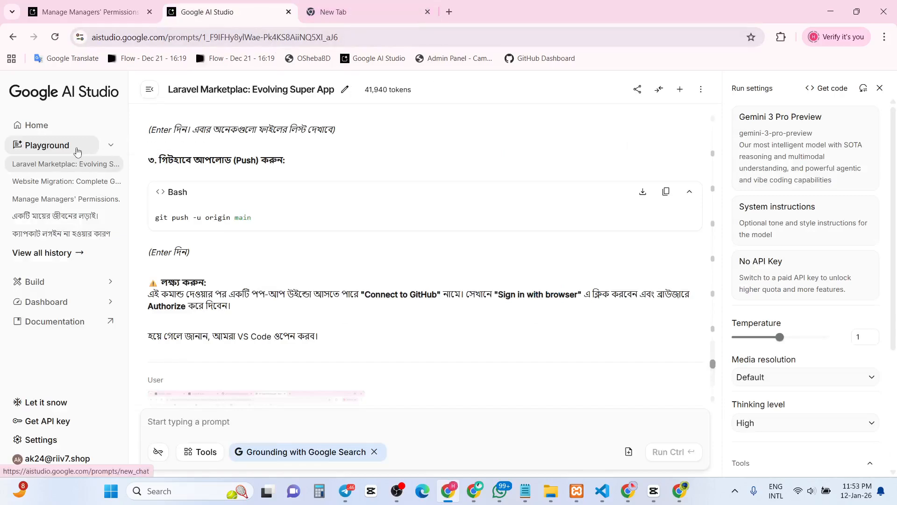
pyautogui.rightClick(78, 152)
pyautogui.click(104, 165)
pyautogui.click(341, 13)
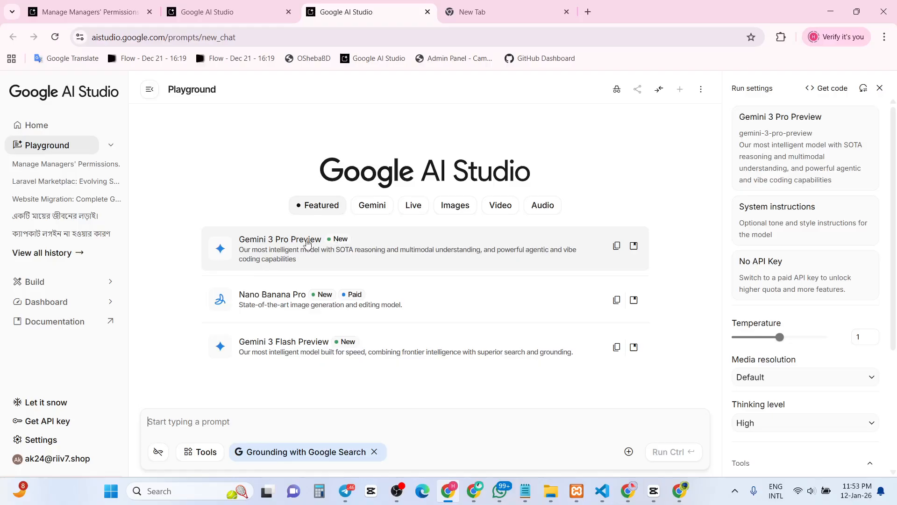
pyautogui.click(305, 243)
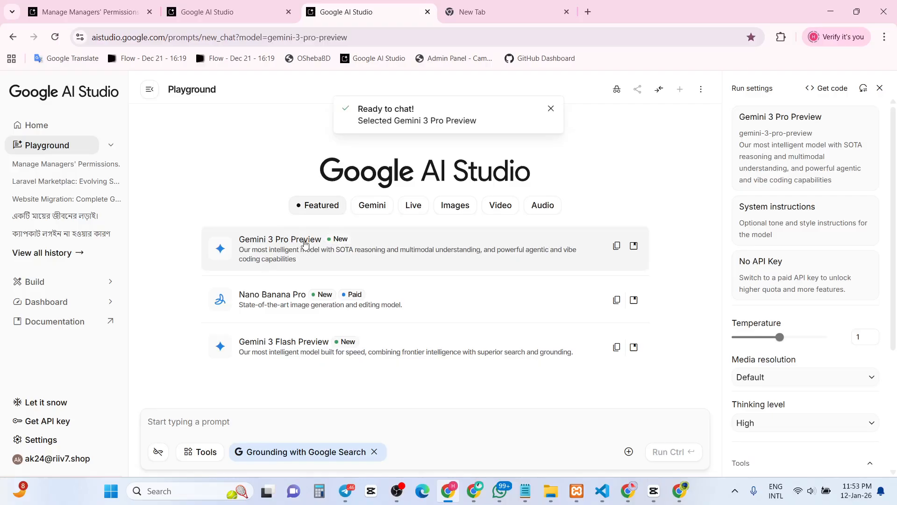
# Step: Paste the copied story and editing-instruction prompt into the chat, run it, and check the response and the submitted story
pyautogui.click(285, 421)
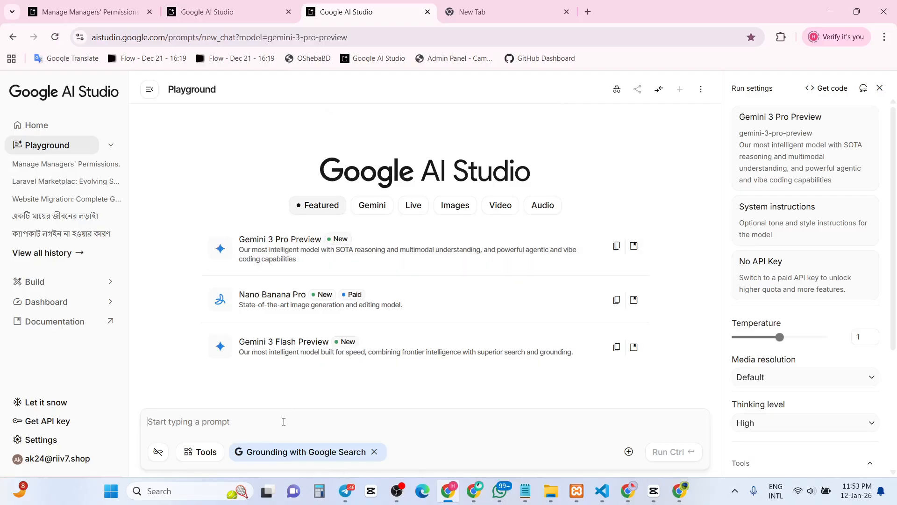
pyautogui.hotkey('ctrl', 'v')
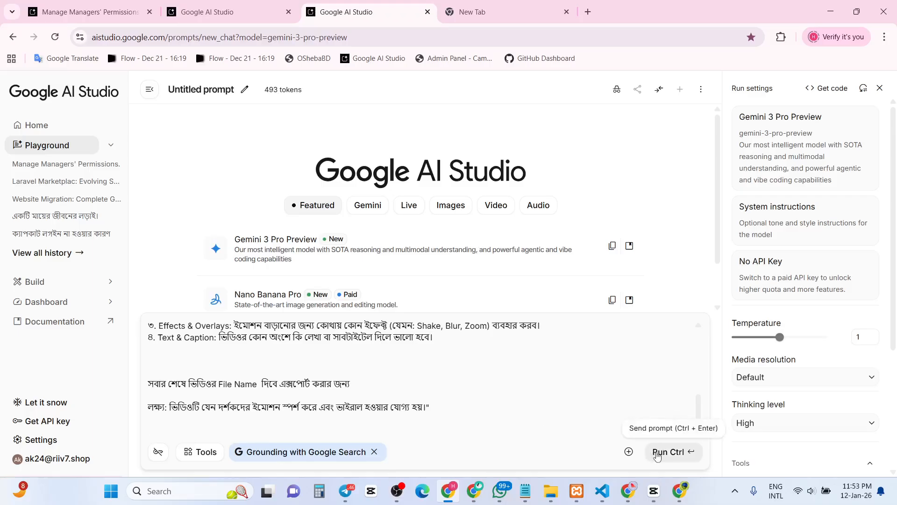
pyautogui.click(666, 451)
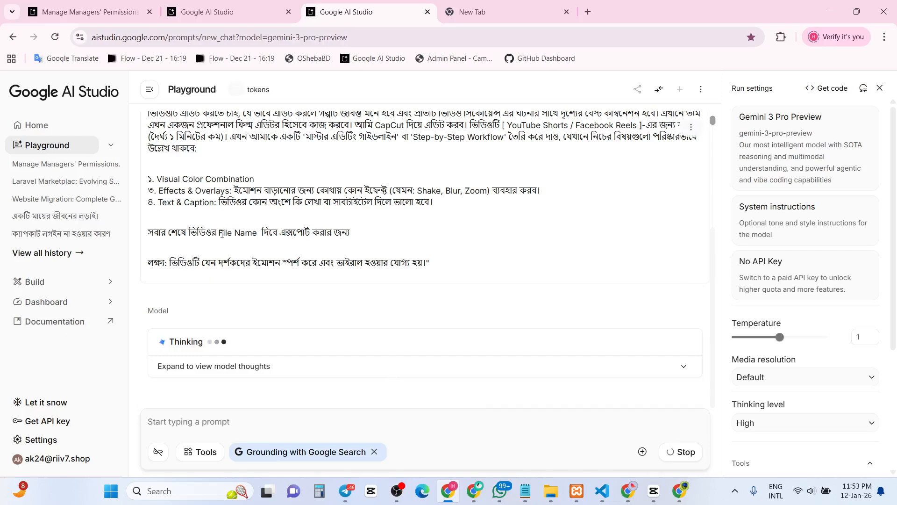
pyautogui.moveTo(222, 234); pyautogui.dragTo(264, 234)
pyautogui.click(300, 284)
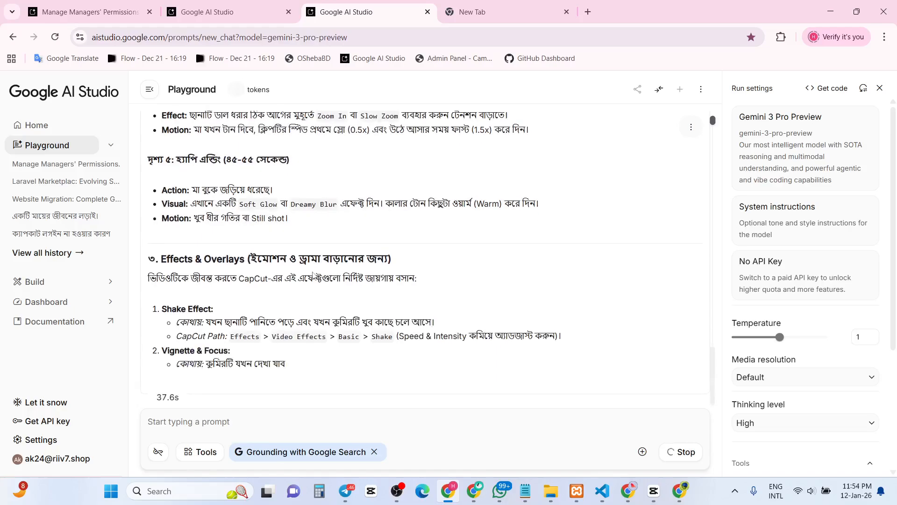
pyautogui.scroll(5, 338, 337)
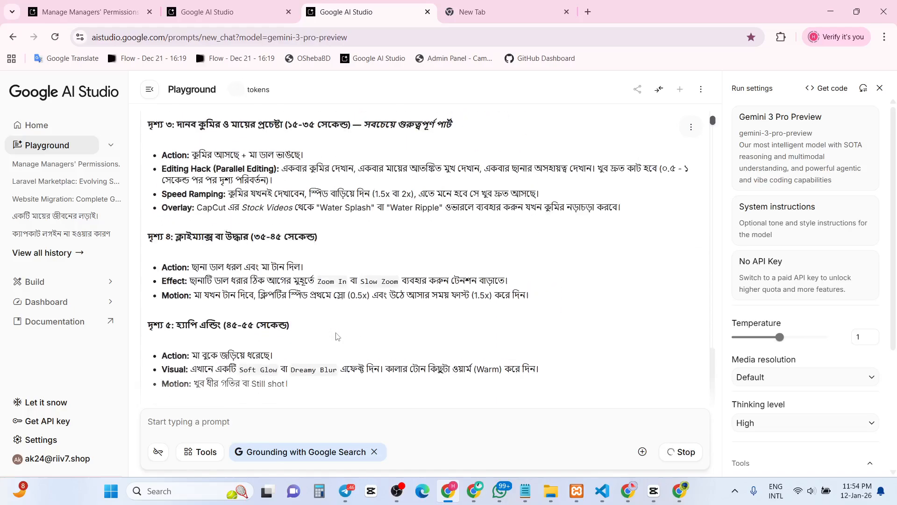
pyautogui.scroll(15, 338, 336)
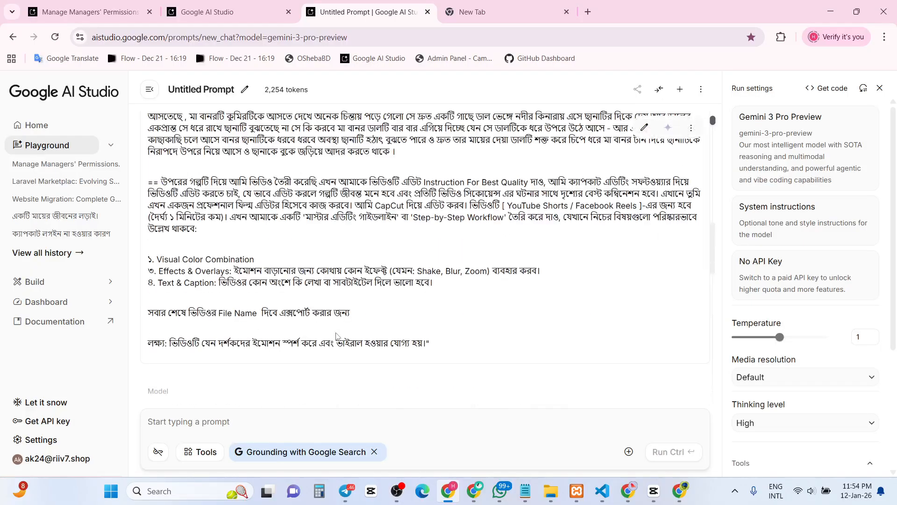
pyautogui.scroll(1, 337, 335)
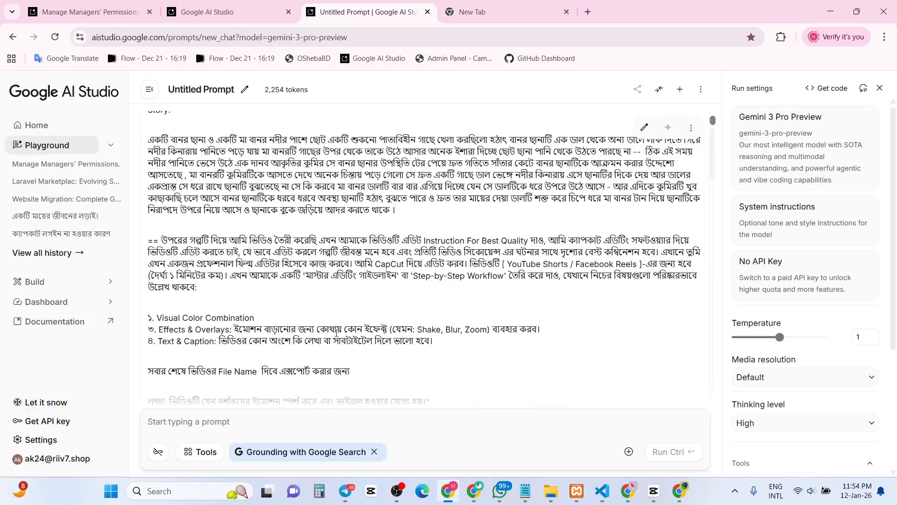
pyautogui.scroll(1, 336, 332)
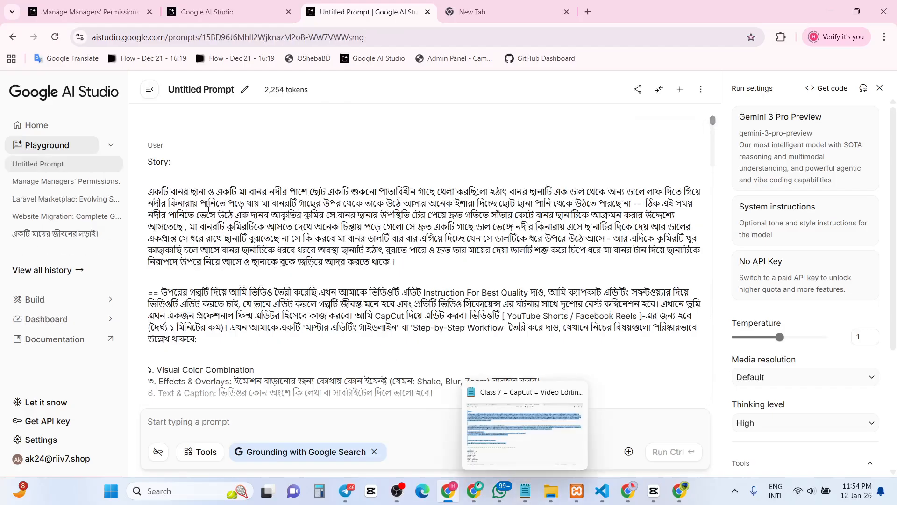
pyautogui.scroll(-5, 253, 266)
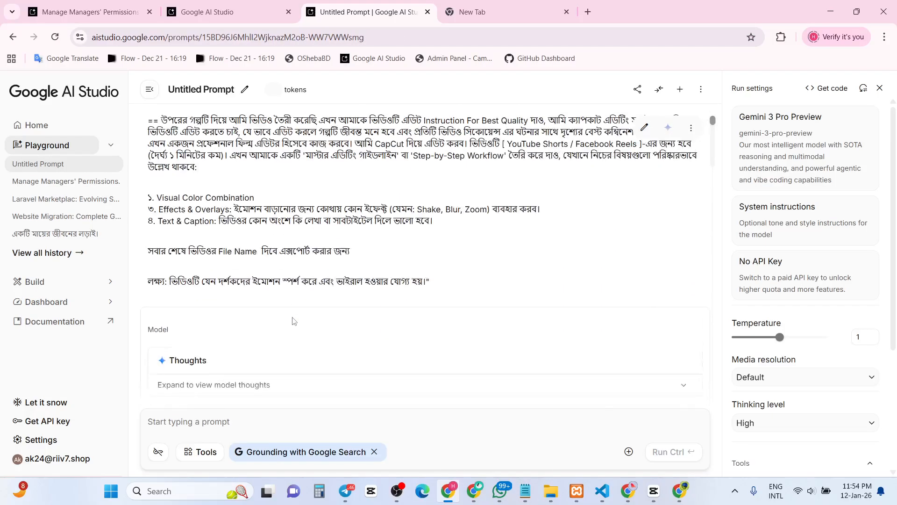
# Step: Switch to File Explorer and open the Class 05 text file from the Class 05 folder inside Master Class----
pyautogui.click(525, 490)
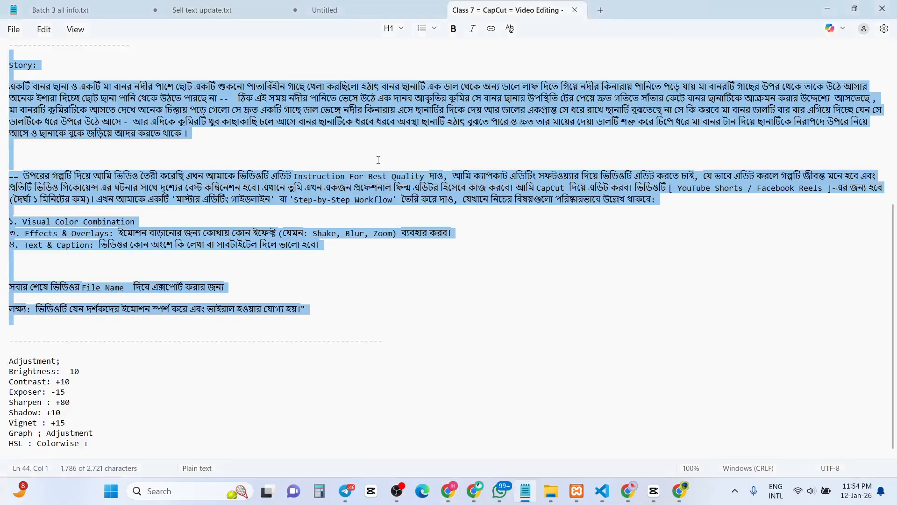
pyautogui.click(550, 491)
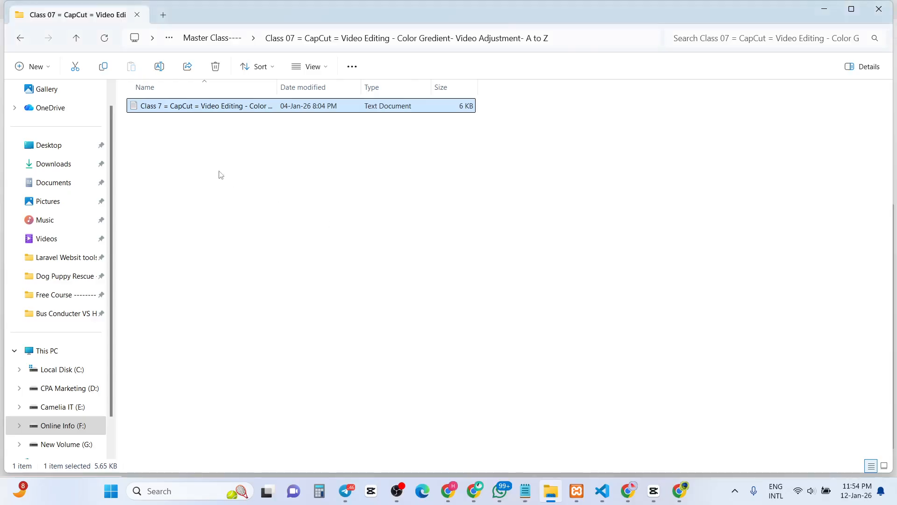
pyautogui.click(77, 38)
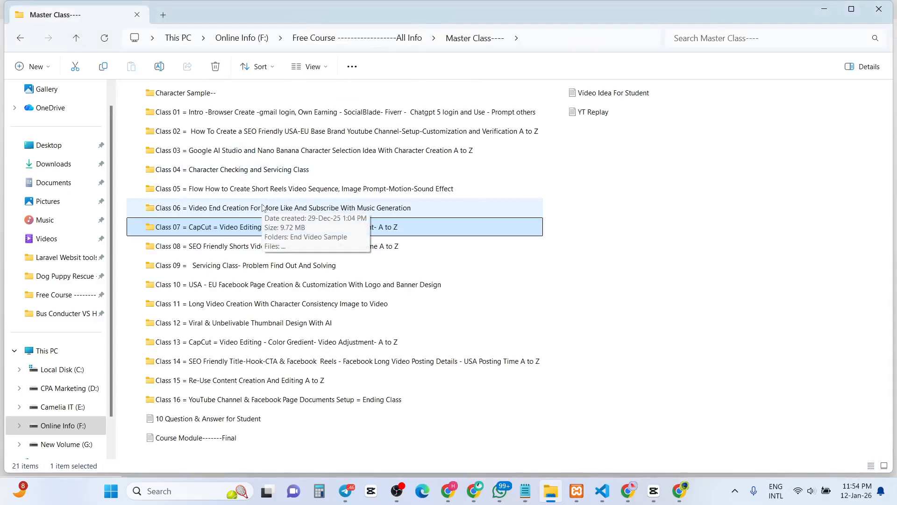
pyautogui.doubleClick(263, 194)
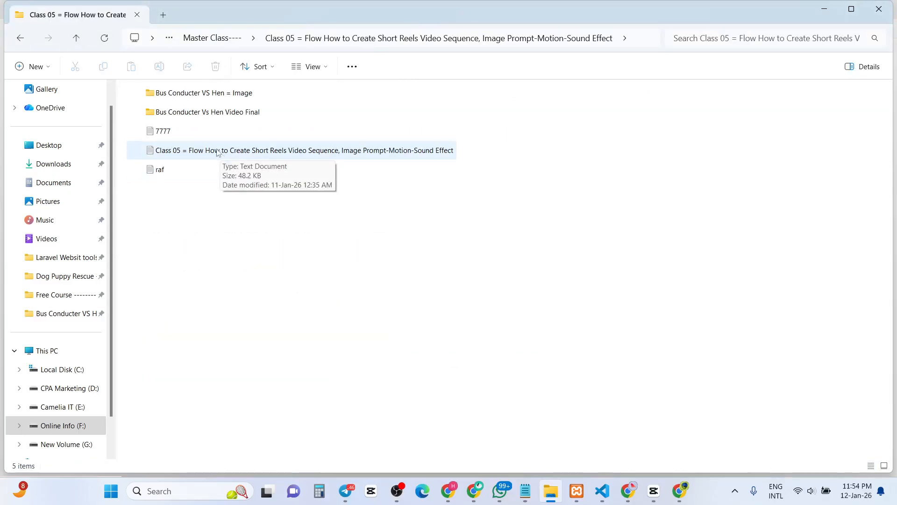
pyautogui.doubleClick(217, 150)
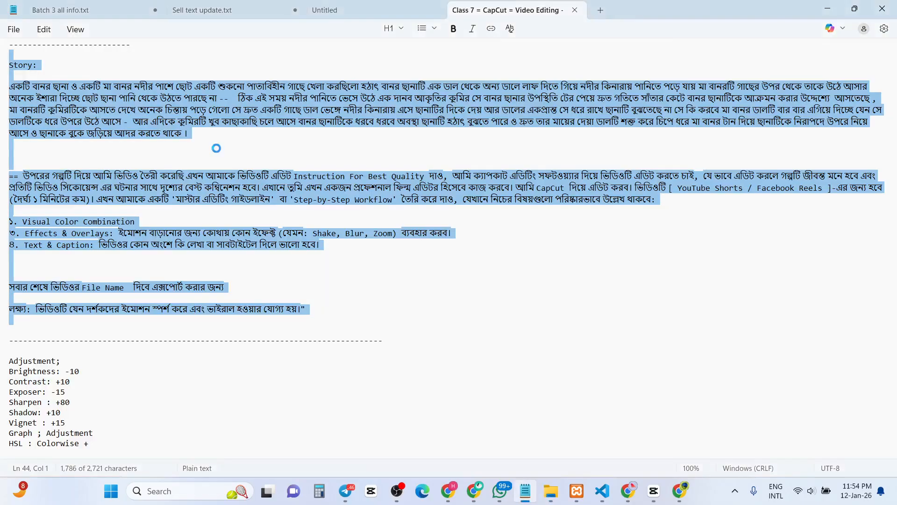
# Step: Copy the quoted bus conductor and mother bird story from the Class 05 notes, and close that file
pyautogui.scroll(-20, 254, 215)
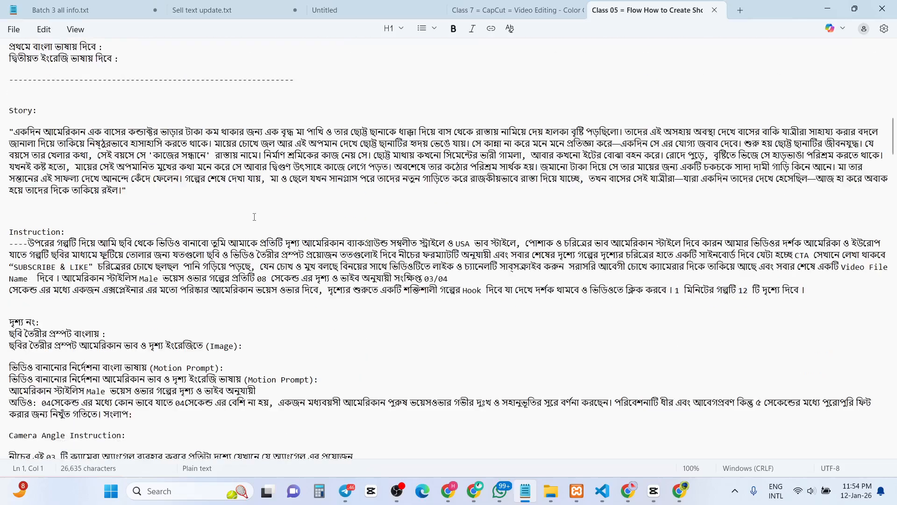
pyautogui.moveTo(135, 196); pyautogui.dragTo(3, 134)
pyautogui.hotkey('ctrl', 'c')
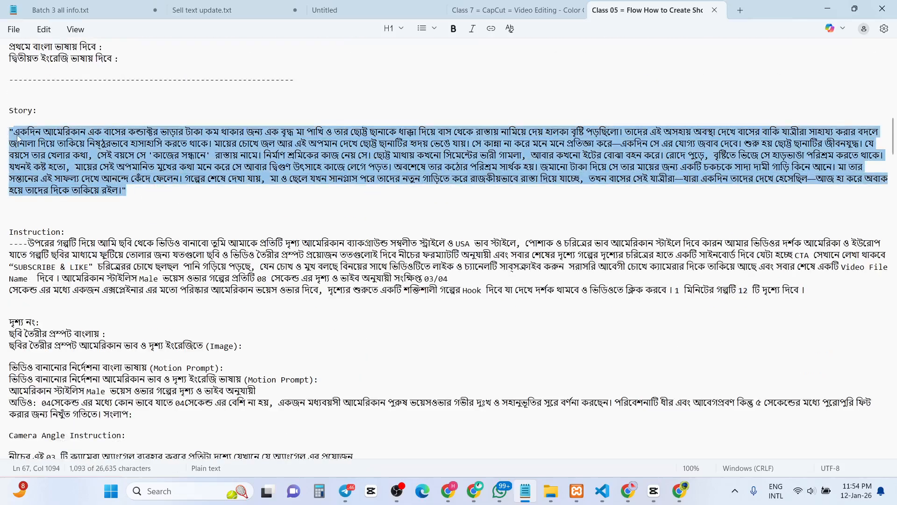
pyautogui.click(714, 10)
# Step: Replace the monkey story in the Class 7 Work Flow section with the copied bus conductor story, and save the file
pyautogui.click(455, 163)
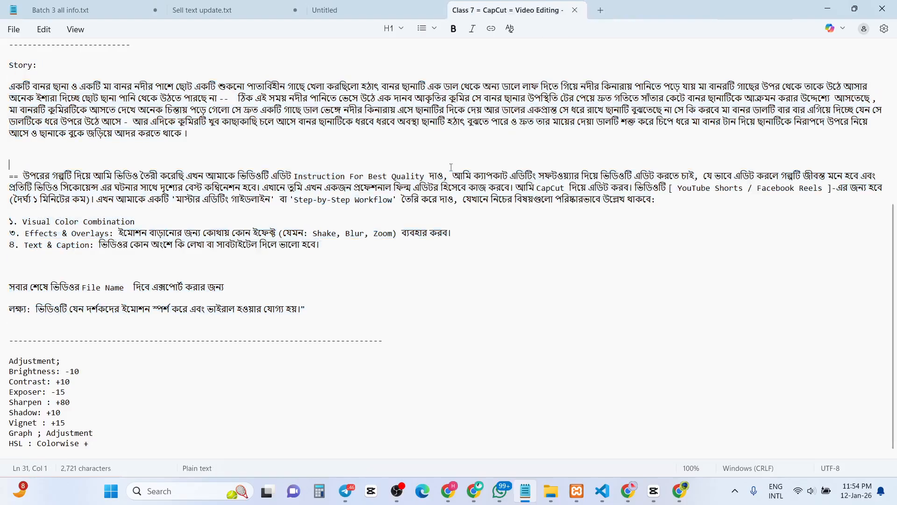
pyautogui.scroll(3, 422, 201)
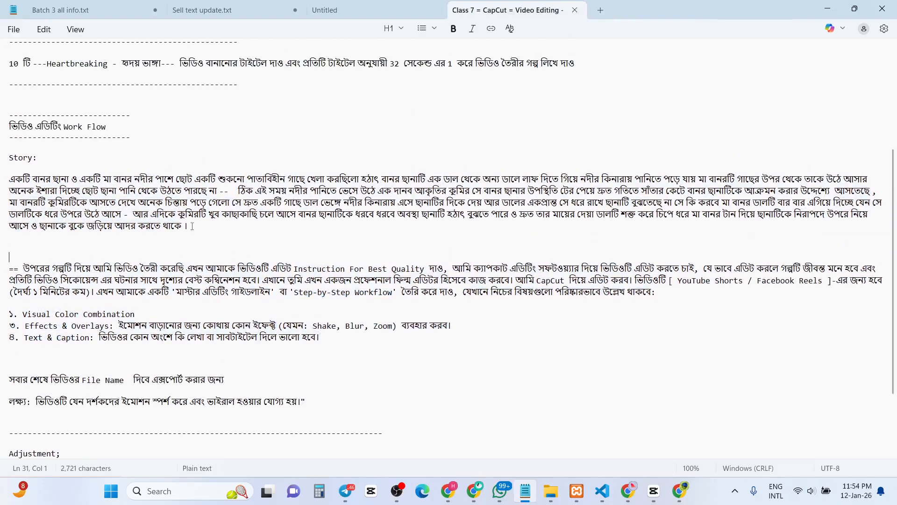
pyautogui.moveTo(228, 227); pyautogui.dragTo(100, 170)
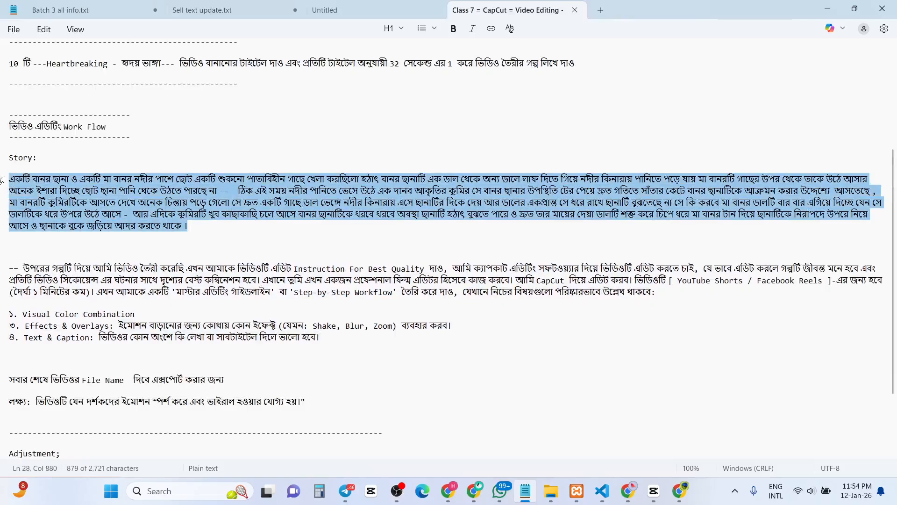
pyautogui.hotkey('ctrl', 'v')
pyautogui.click(20, 33)
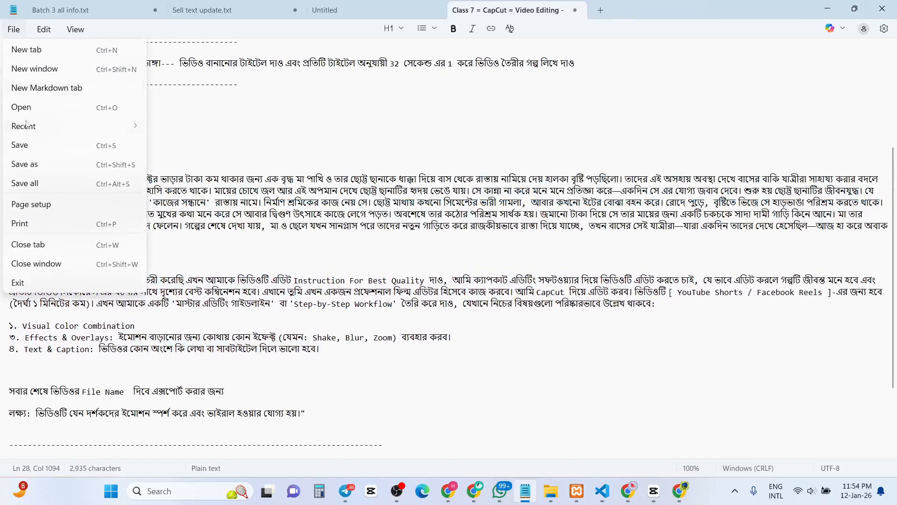
pyautogui.click(28, 148)
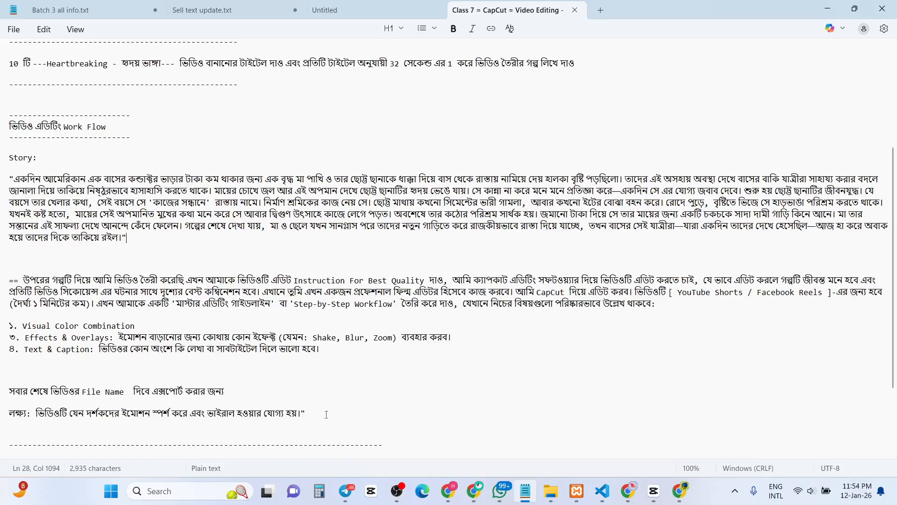
# Step: Copy the updated story and editing prompt from the notes, and run them as a new prompt in the Google AI Studio chat
pyautogui.moveTo(326, 415); pyautogui.dragTo(24, 163)
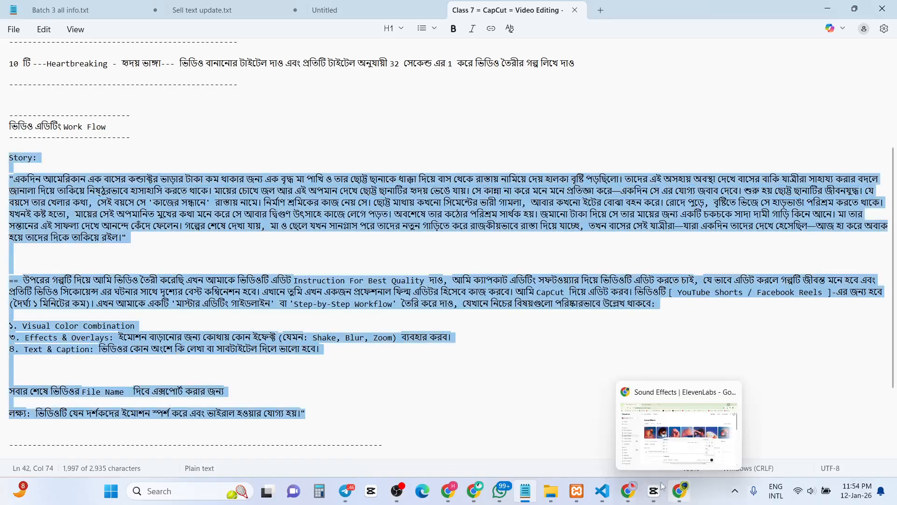
pyautogui.click(452, 494)
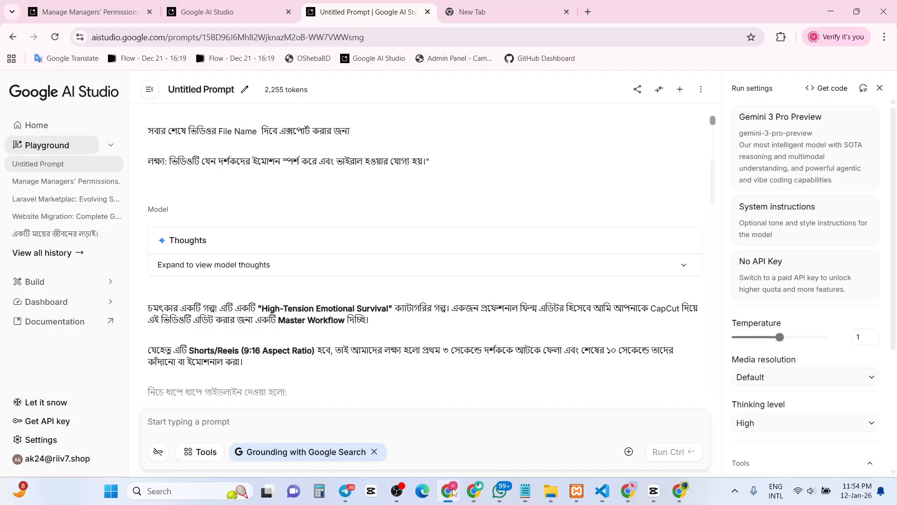
pyautogui.scroll(-5, 265, 398)
pyautogui.click(249, 423)
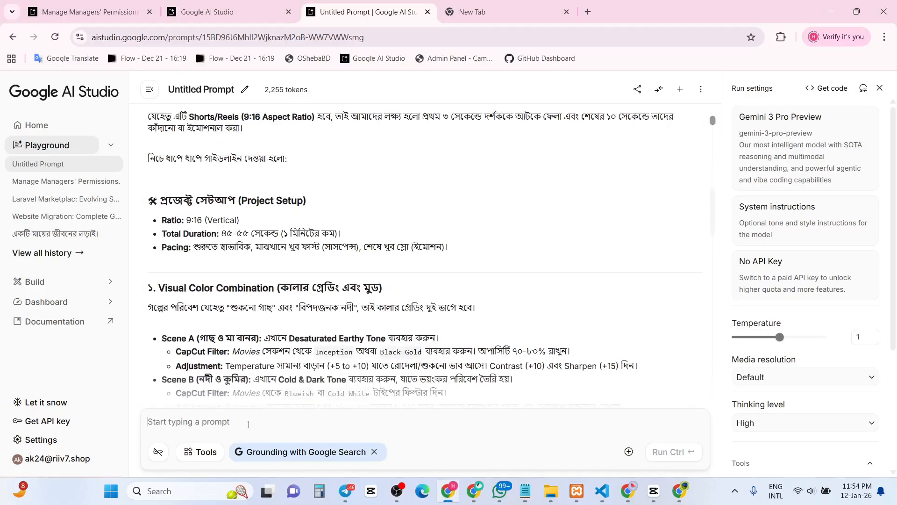
pyautogui.hotkey('ctrl', 'v')
pyautogui.click(660, 457)
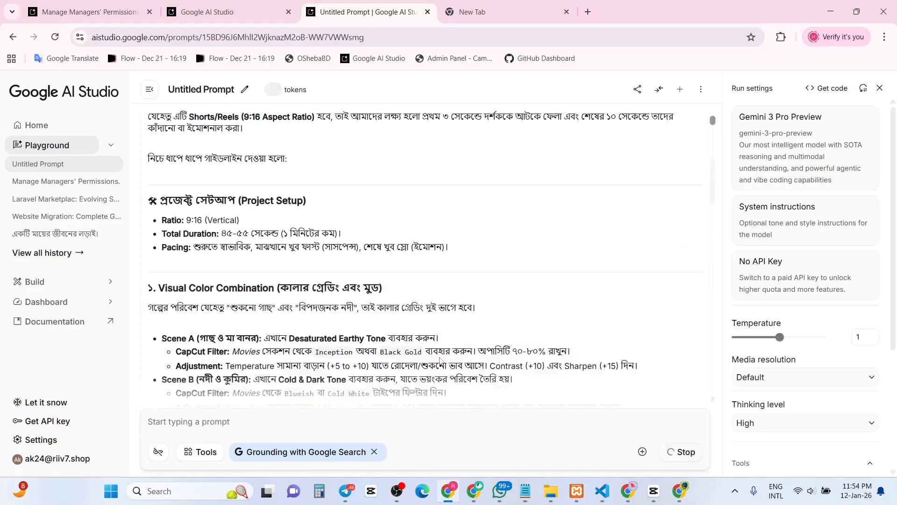
# Step: Review the generated editing guidelines down to the sound design section and the export file name
pyautogui.scroll(-15, 389, 275)
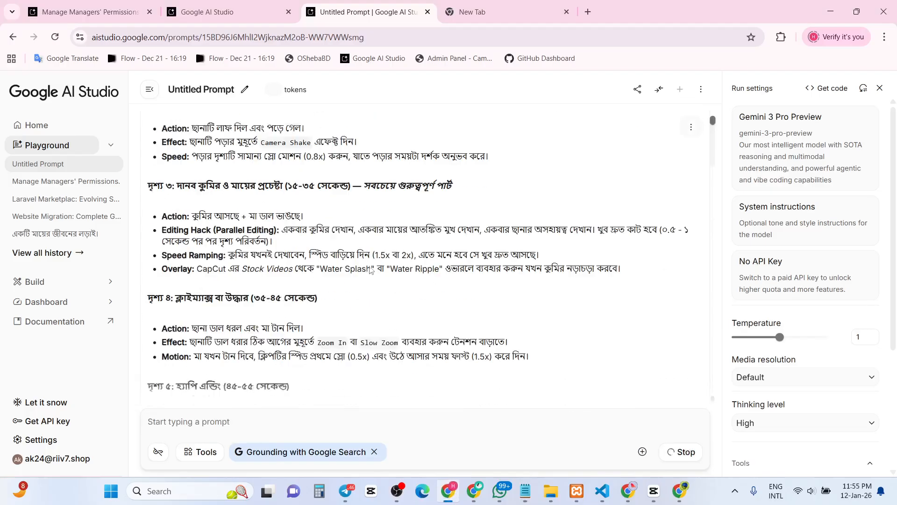
pyautogui.scroll(-5, 373, 268)
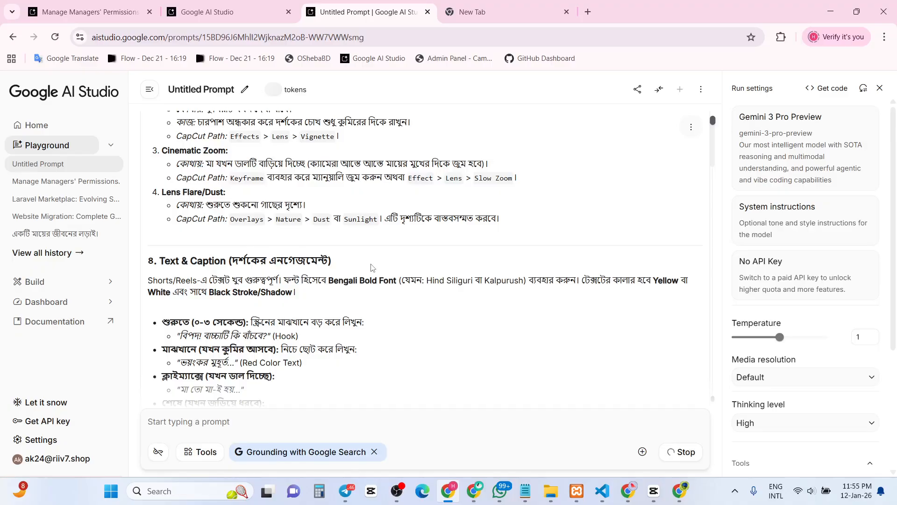
pyautogui.scroll(-6, 376, 275)
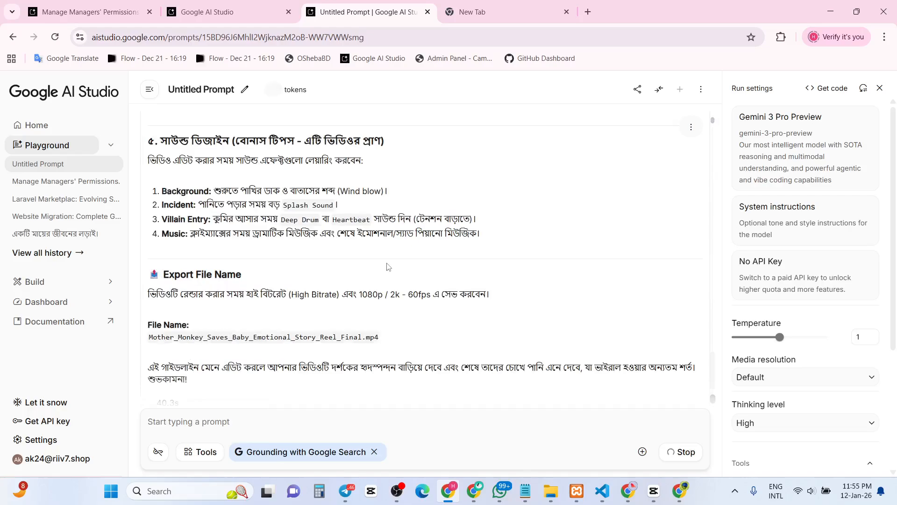
pyautogui.scroll(-5, 387, 266)
pyautogui.scroll(-2, 387, 266)
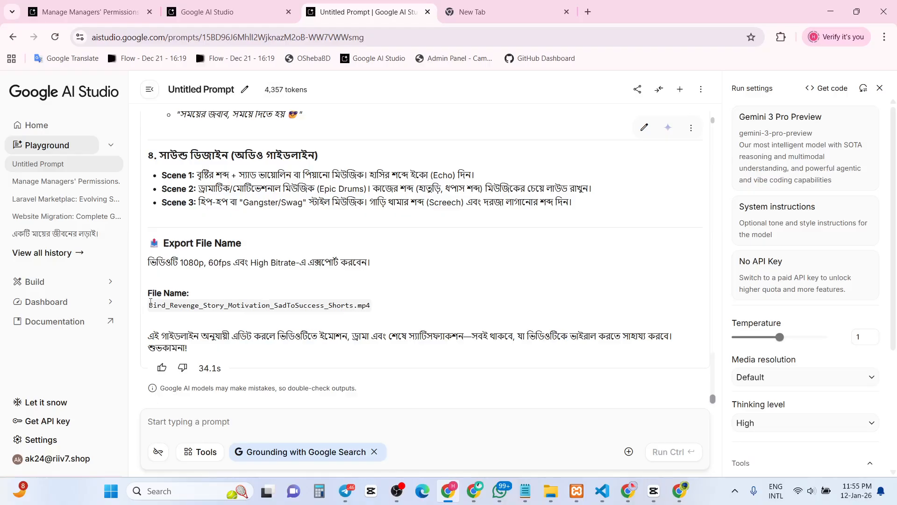
# Step: Copy the generated file name Bird_Revenge_Story_Motivation_SadToSuccess_Shorts.mp4, switch to CapCut and open the export settings for project 0112
pyautogui.moveTo(150, 305); pyautogui.dragTo(361, 312)
pyautogui.rightClick(362, 312)
pyautogui.click(382, 325)
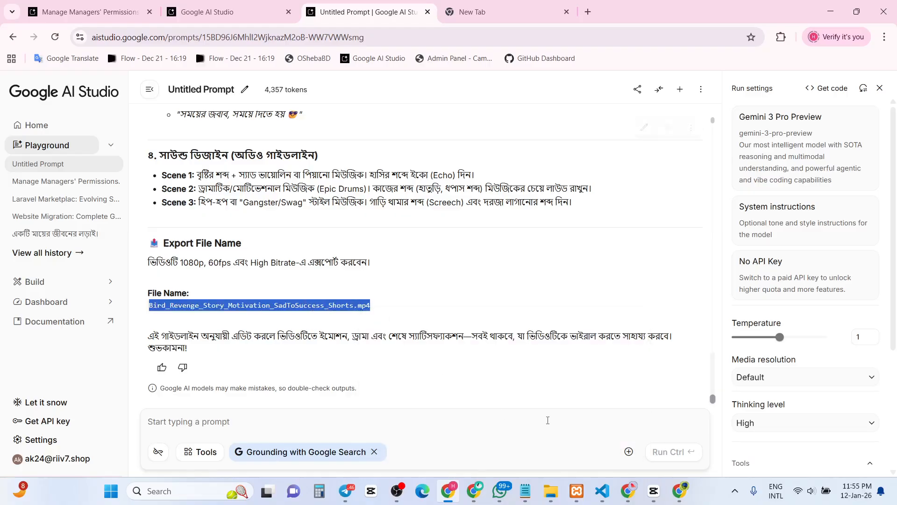
pyautogui.click(654, 491)
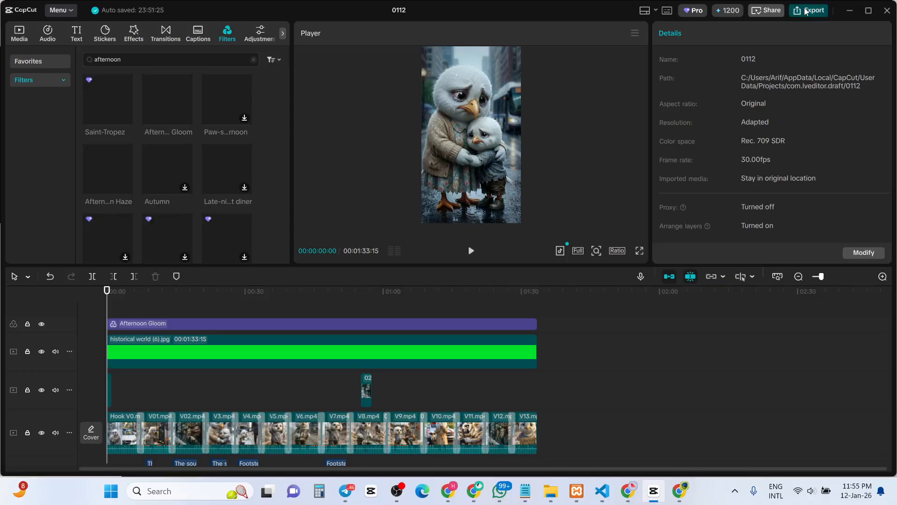
pyautogui.click(809, 17)
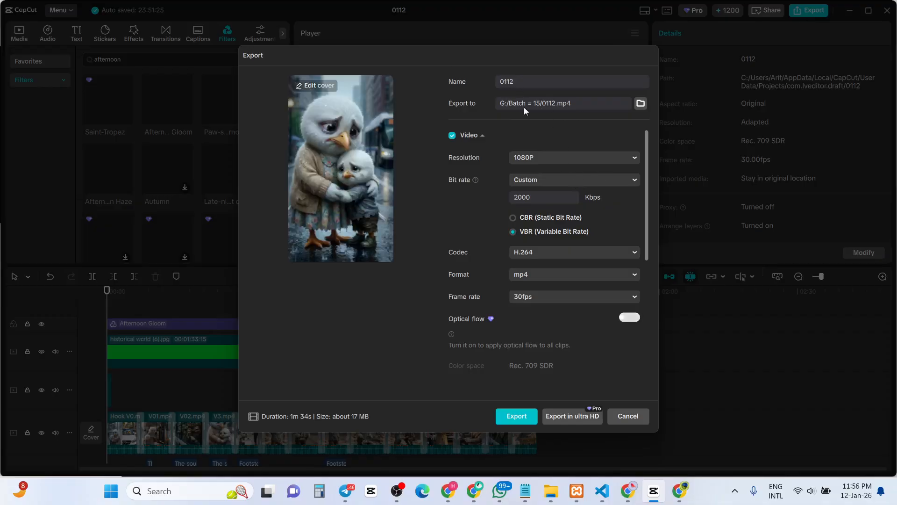
# Step: Set the export folder to Downloads and paste the copied Bird_Revenge_Story_Motivation_SadToSuccess_Shorts file name as the video's name
pyautogui.click(641, 104)
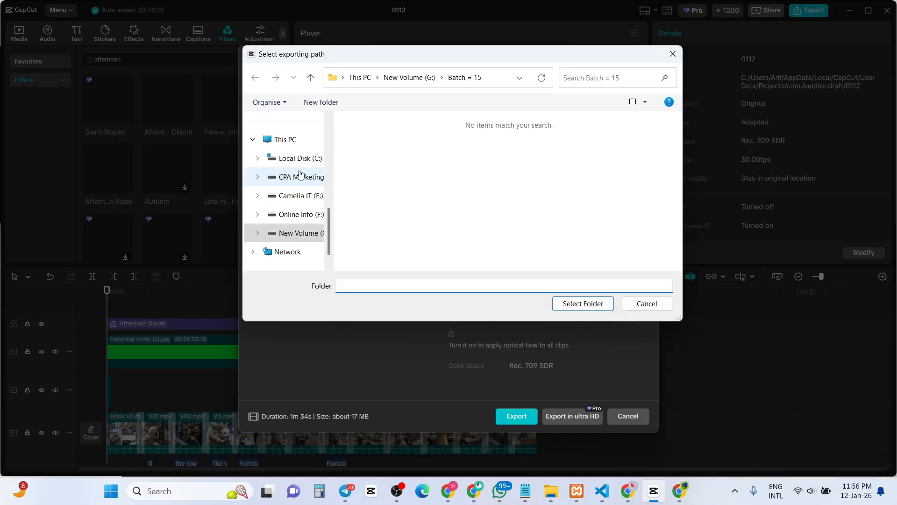
pyautogui.scroll(5, 309, 233)
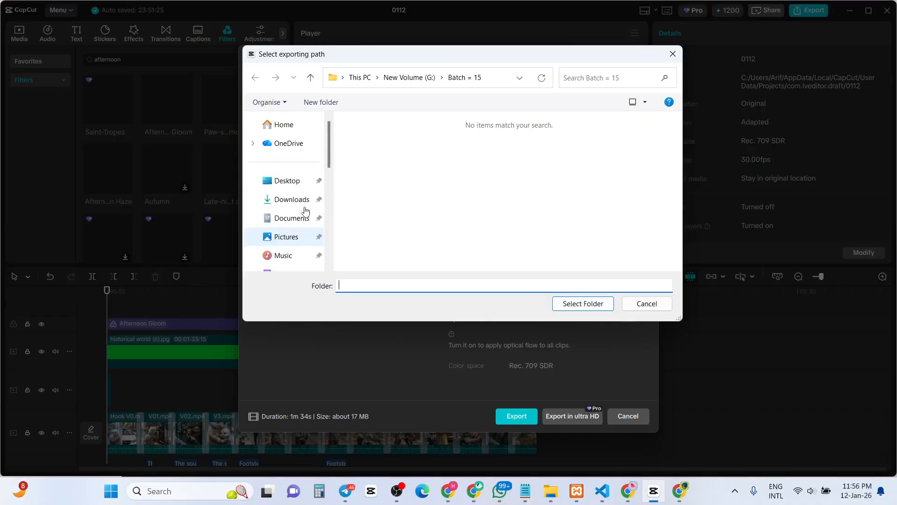
pyautogui.click(299, 200)
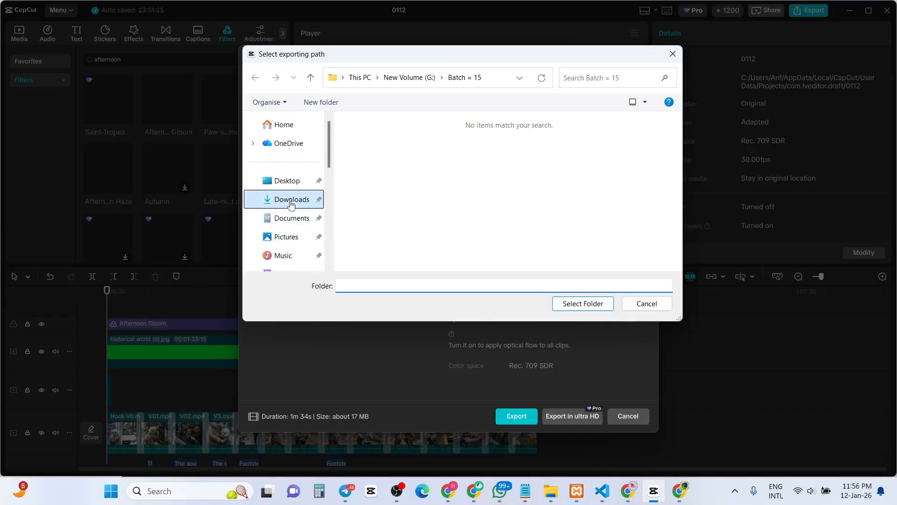
pyautogui.click(584, 304)
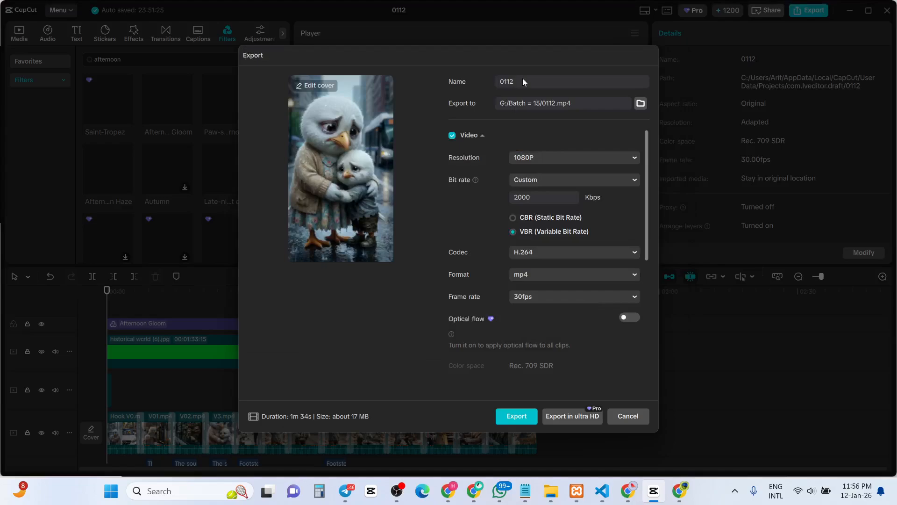
pyautogui.hotkey('ctrl', 'v')
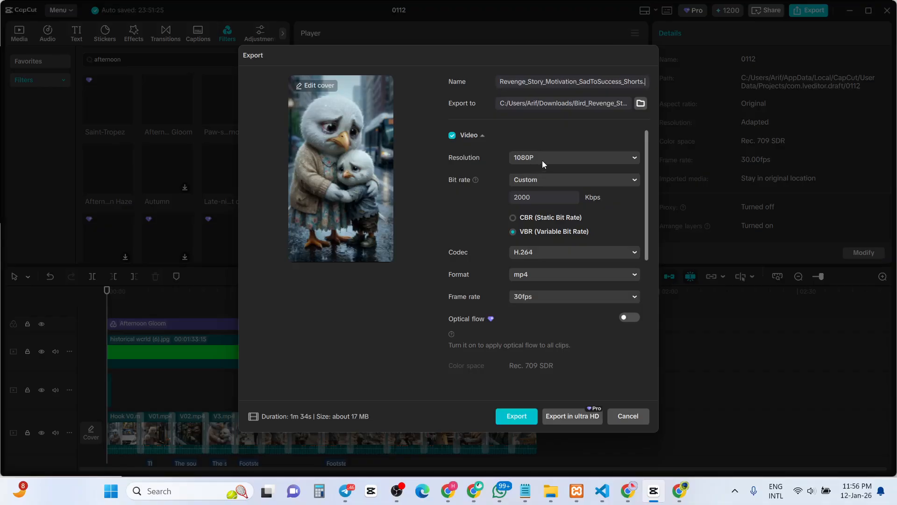
# Step: Try the Higher, Recommended and Lower bit rates for the export, and return the bit rate to Custom
pyautogui.click(550, 184)
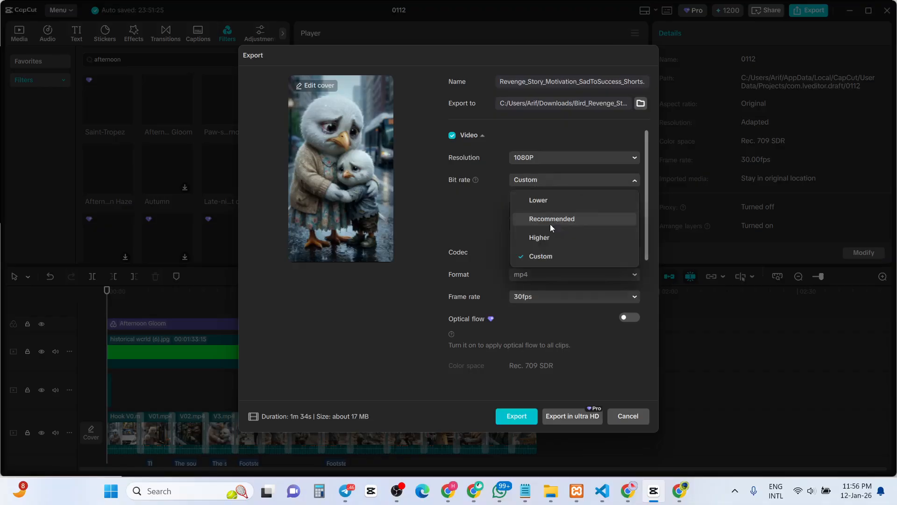
pyautogui.click(542, 238)
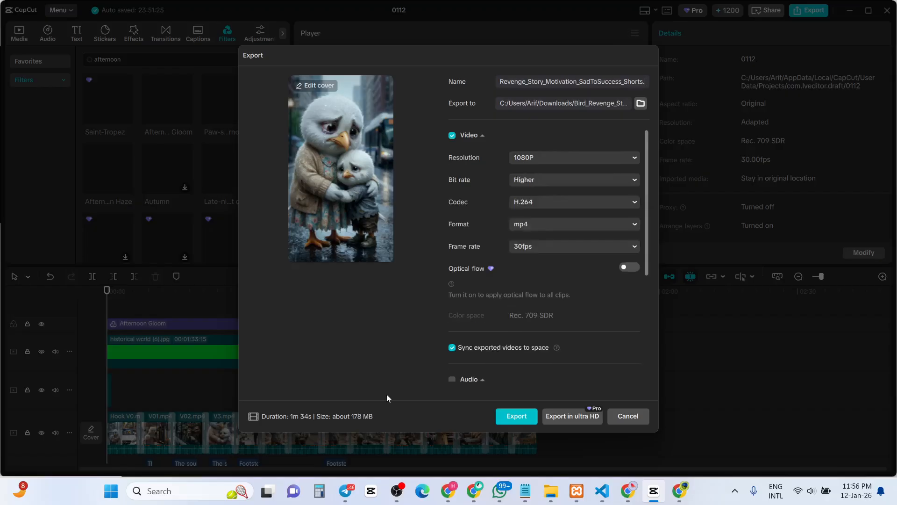
pyautogui.click(532, 181)
pyautogui.click(539, 220)
pyautogui.click(540, 180)
pyautogui.click(543, 204)
pyautogui.click(528, 181)
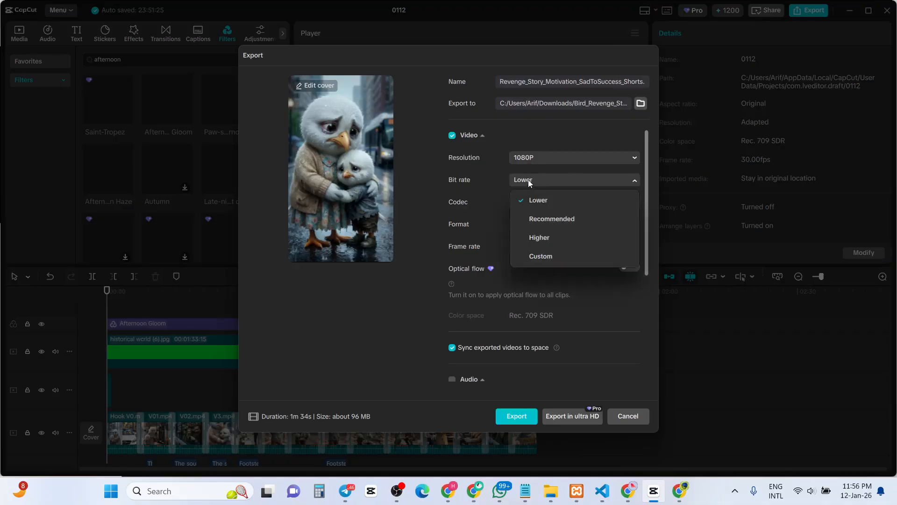
pyautogui.click(539, 258)
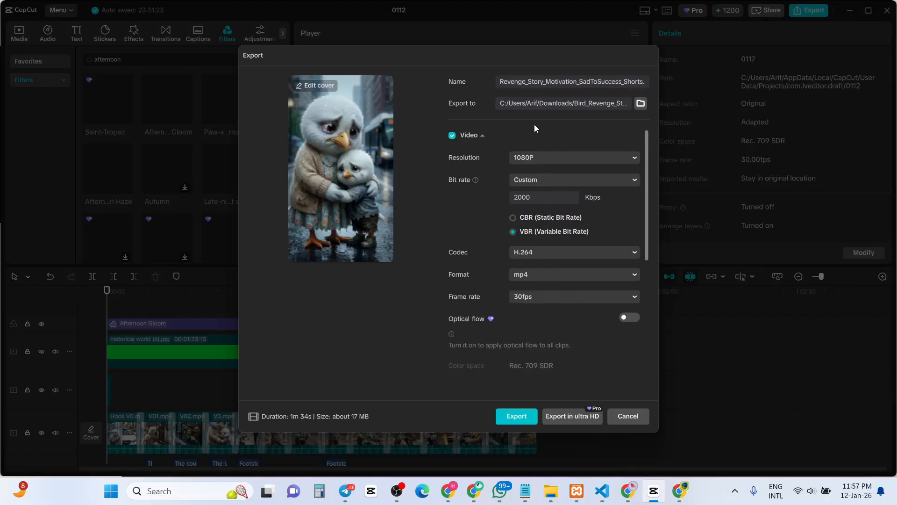
# Step: Export the video as a 1080P, 30fps mp4 at the custom 2000 Kbps bit rate
pyautogui.click(515, 419)
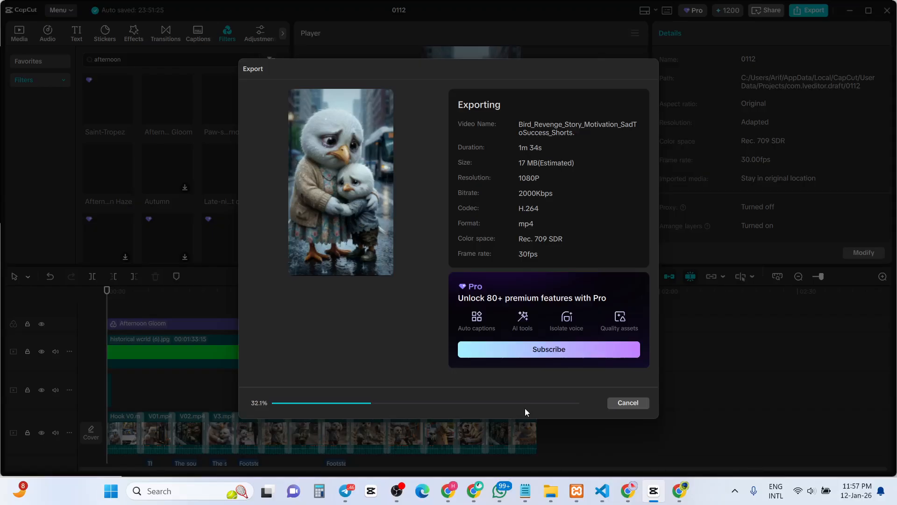
# Step: Switch to Google AI Studio and look back through the generated guidelines from the export file name to the project setup section
pyautogui.click(452, 491)
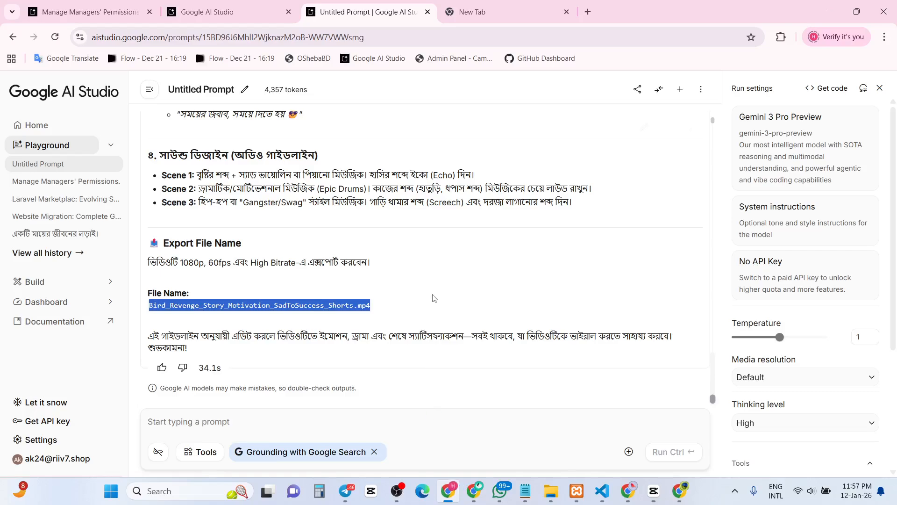
pyautogui.scroll(3, 414, 280)
pyautogui.scroll(-1, 341, 310)
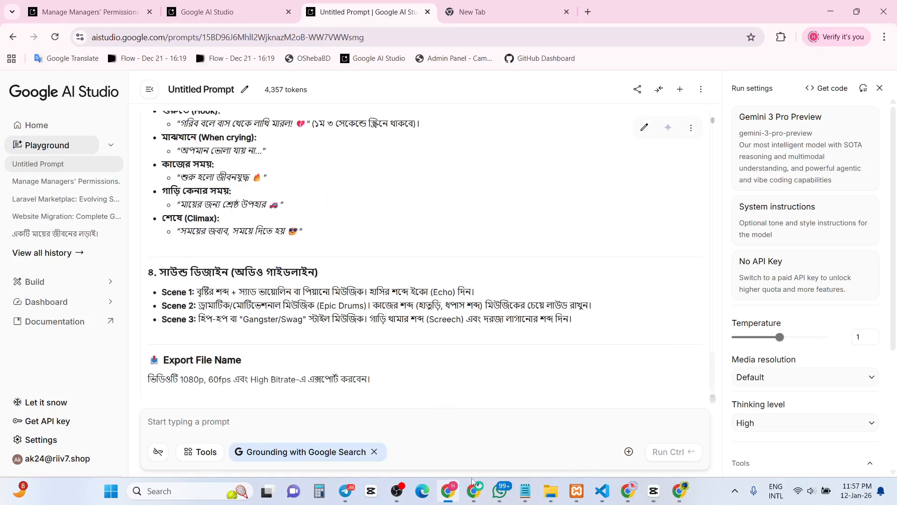
pyautogui.scroll(-3, 341, 310)
pyautogui.tripleClick(345, 306)
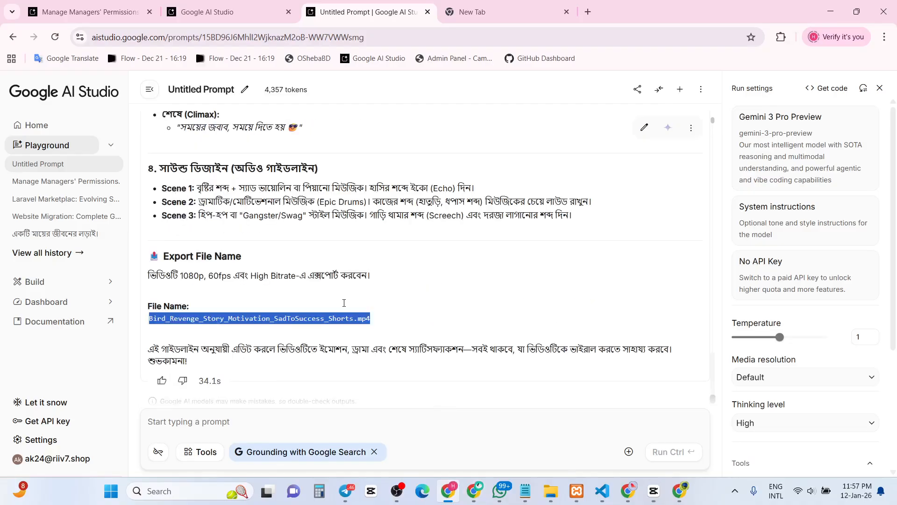
pyautogui.scroll(1, 345, 307)
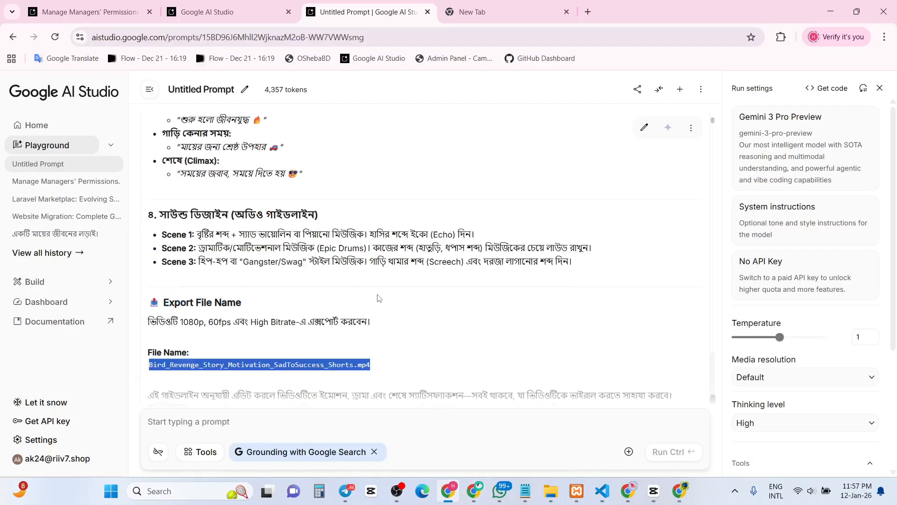
pyautogui.scroll(5, 386, 285)
pyautogui.scroll(5, 387, 286)
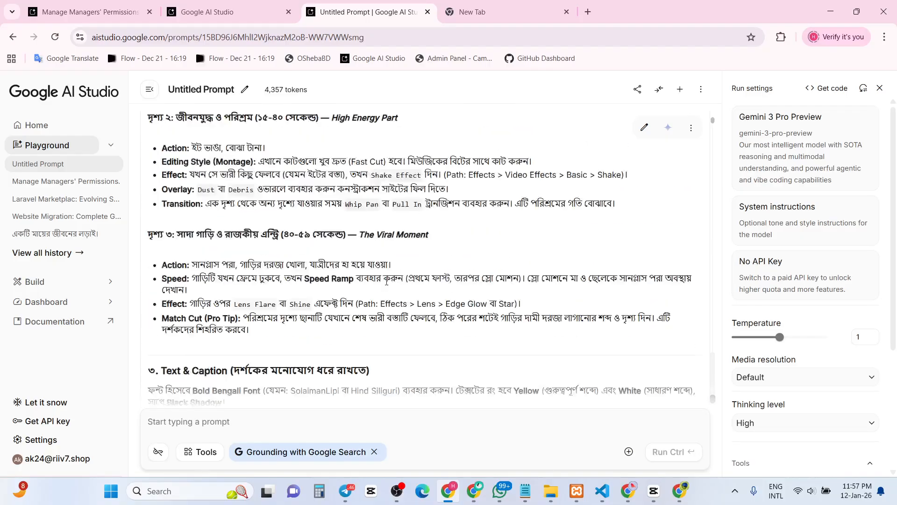
pyautogui.scroll(6, 401, 290)
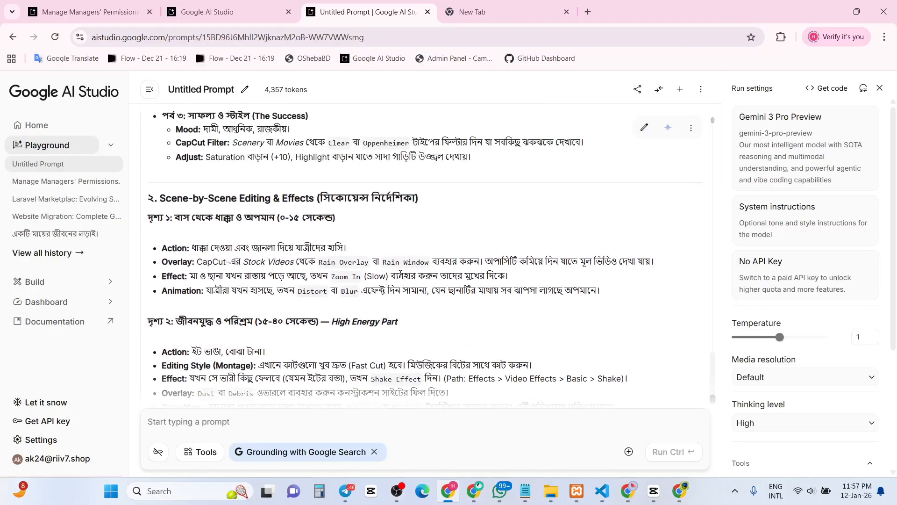
pyautogui.scroll(1, 401, 278)
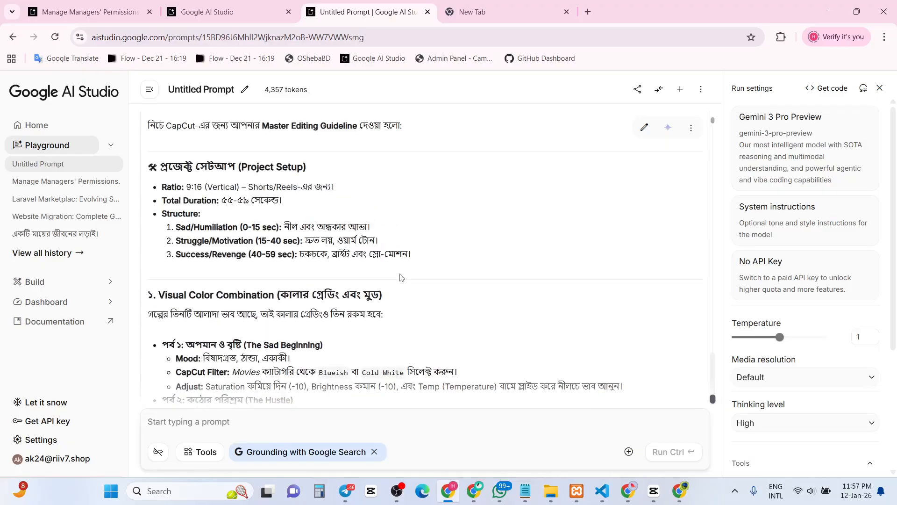
pyautogui.scroll(1, 380, 277)
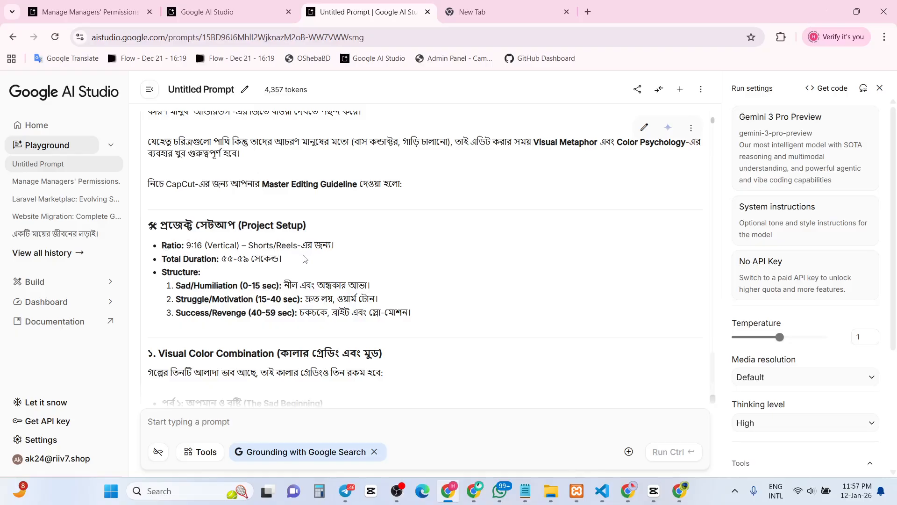
# Step: Examine the guideline's project structure and its CapCut filter and color adjustment advice for each story part
pyautogui.moveTo(167, 245); pyautogui.dragTo(280, 285)
pyautogui.click(284, 285)
pyautogui.moveTo(175, 286); pyautogui.dragTo(272, 286)
pyautogui.click(341, 308)
pyautogui.scroll(-3, 215, 208)
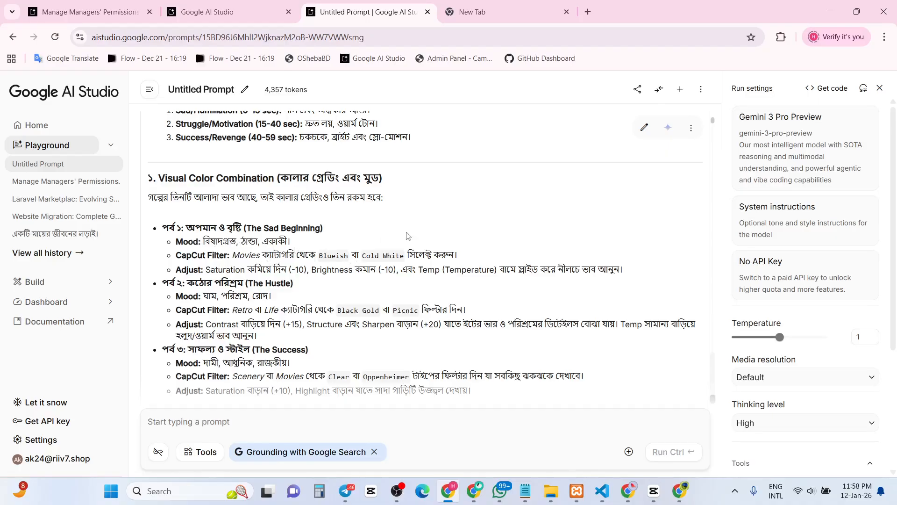
pyautogui.moveTo(320, 256); pyautogui.dragTo(349, 256)
pyautogui.moveTo(406, 256); pyautogui.dragTo(261, 257)
pyautogui.moveTo(176, 256); pyautogui.dragTo(372, 354)
pyautogui.click(306, 292)
pyautogui.scroll(-4, 306, 293)
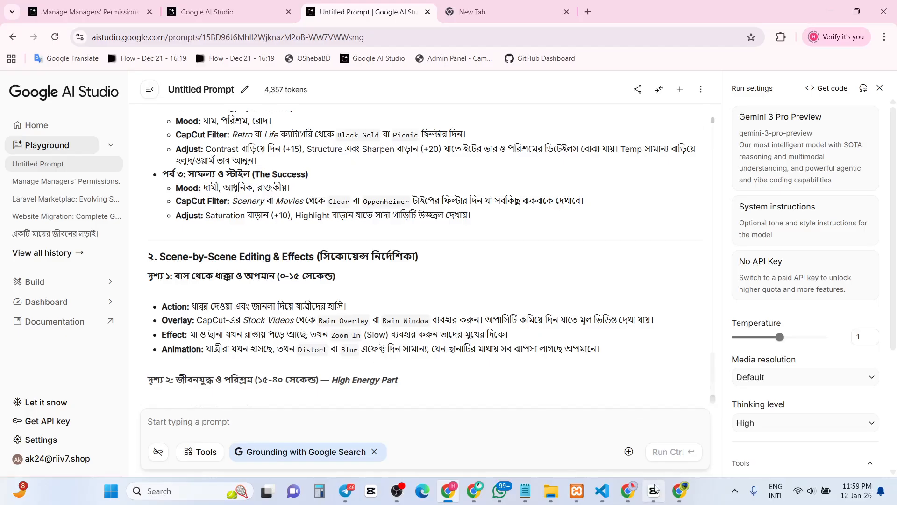
# Step: Switch to CapCut, dismiss the finished export's sharing dialog without sharing, and minimize the editor
pyautogui.click(654, 490)
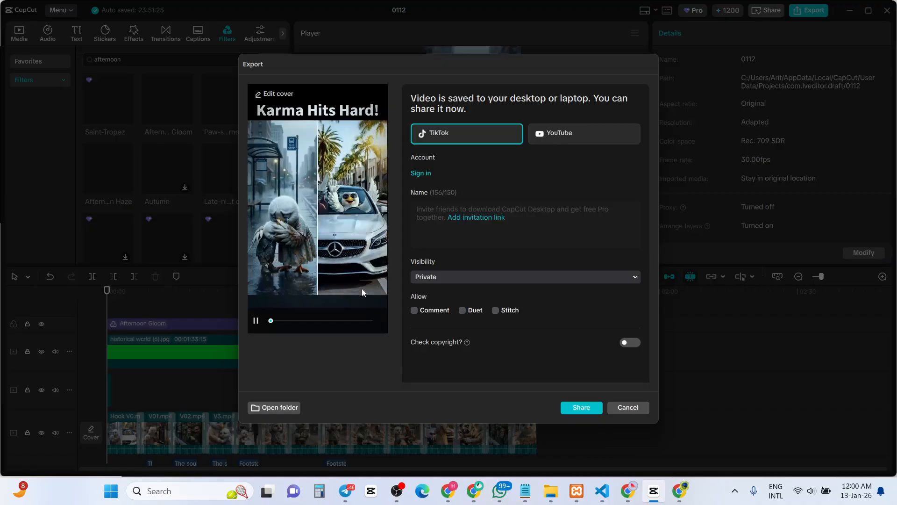
pyautogui.click(633, 408)
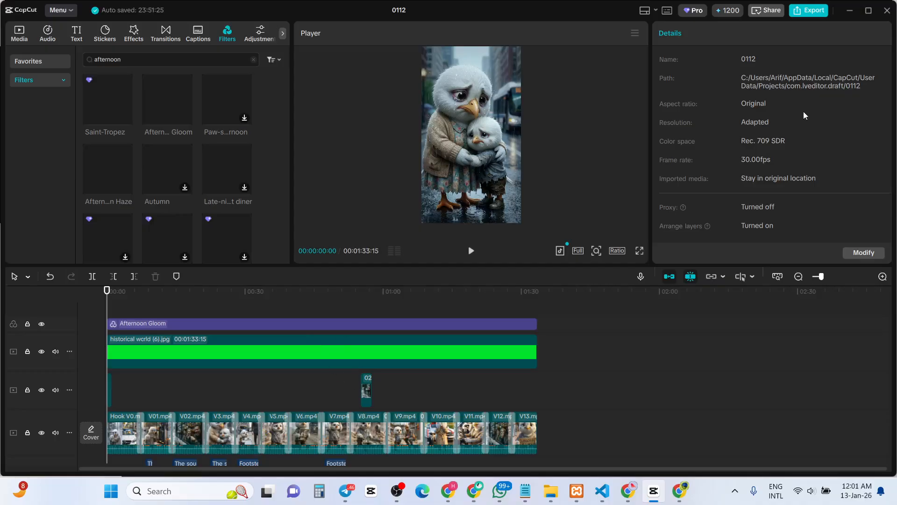
pyautogui.click(849, 14)
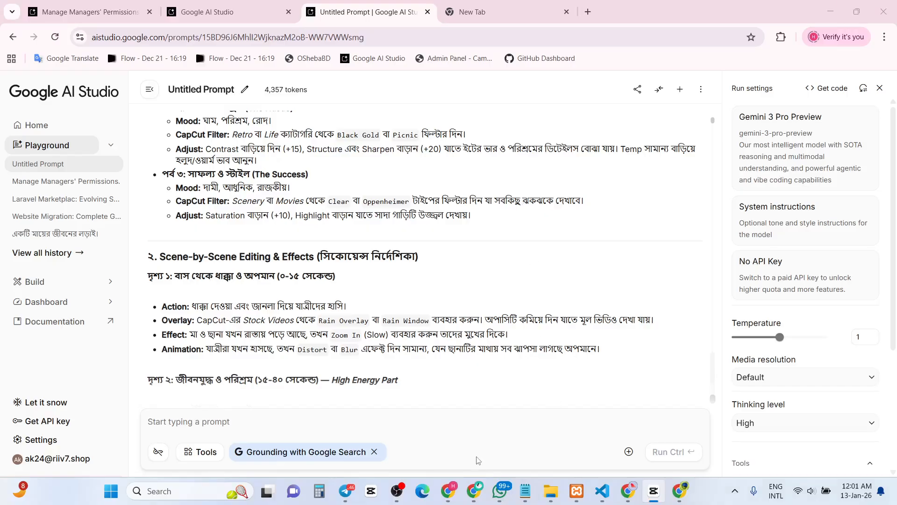
# Step: Switch to Telegram and send the exported Bird_Revenge_Story_Motivation_SadToSuccess_Shorts video from Downloads to the Batch: 15 course channel
pyautogui.click(350, 488)
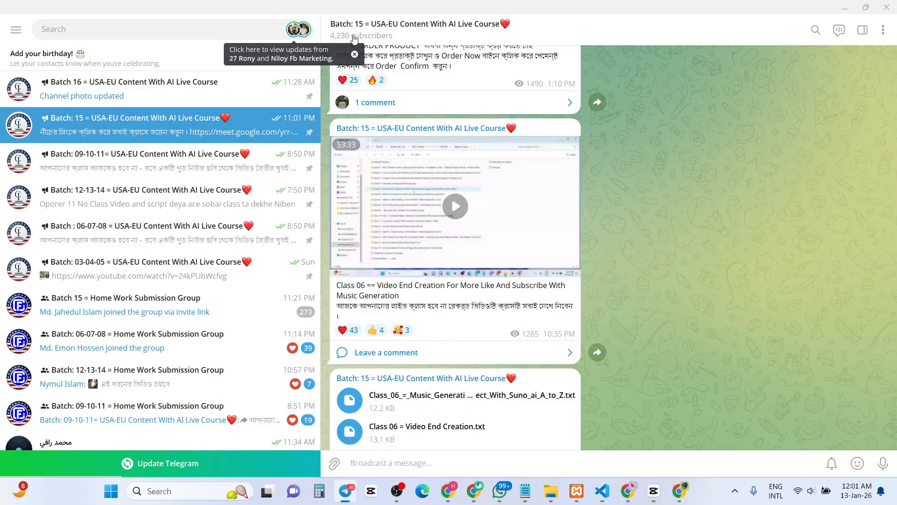
pyautogui.click(338, 463)
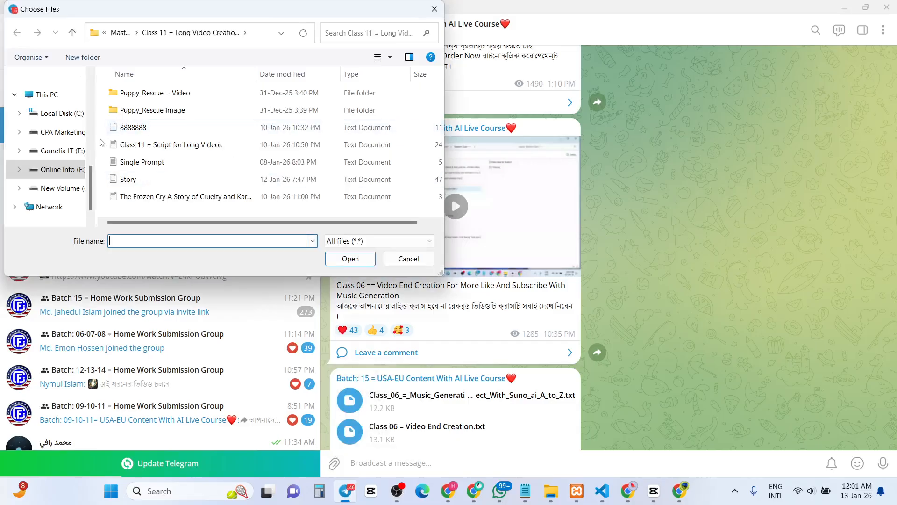
pyautogui.scroll(6, 58, 154)
pyautogui.click(54, 173)
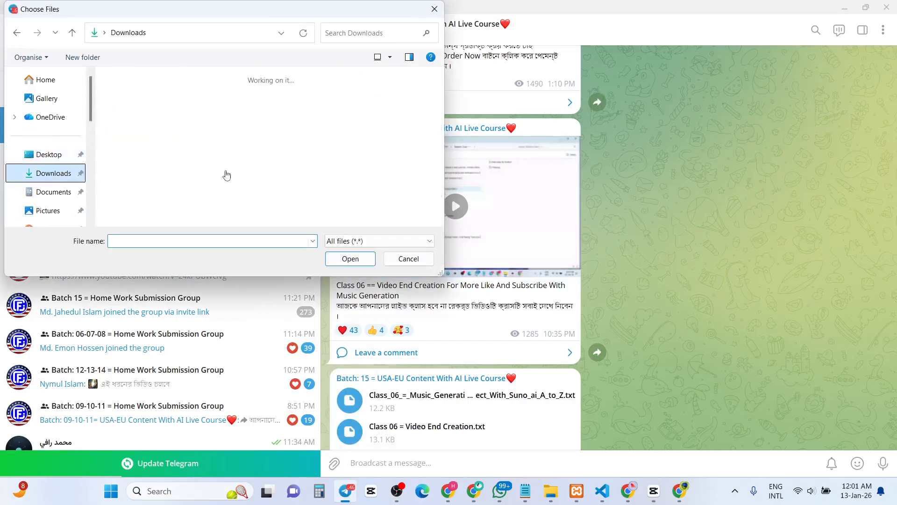
pyautogui.click(148, 141)
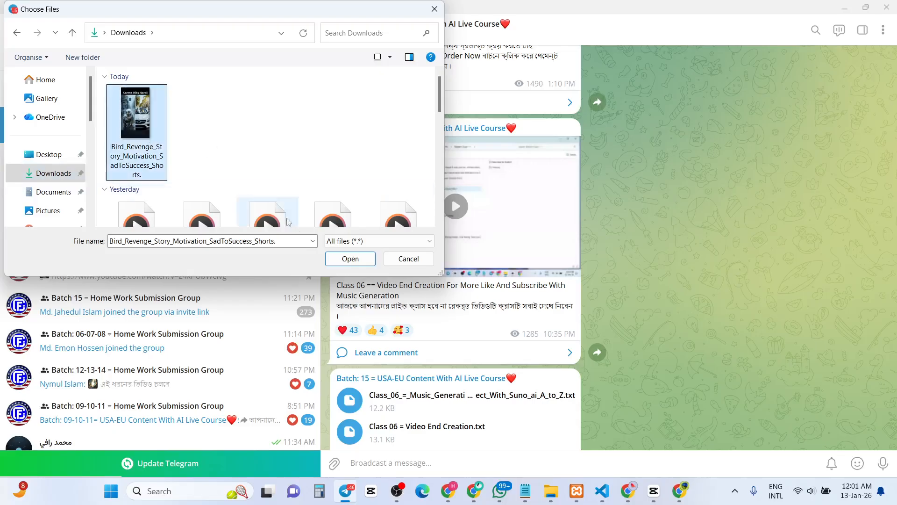
pyautogui.click(347, 258)
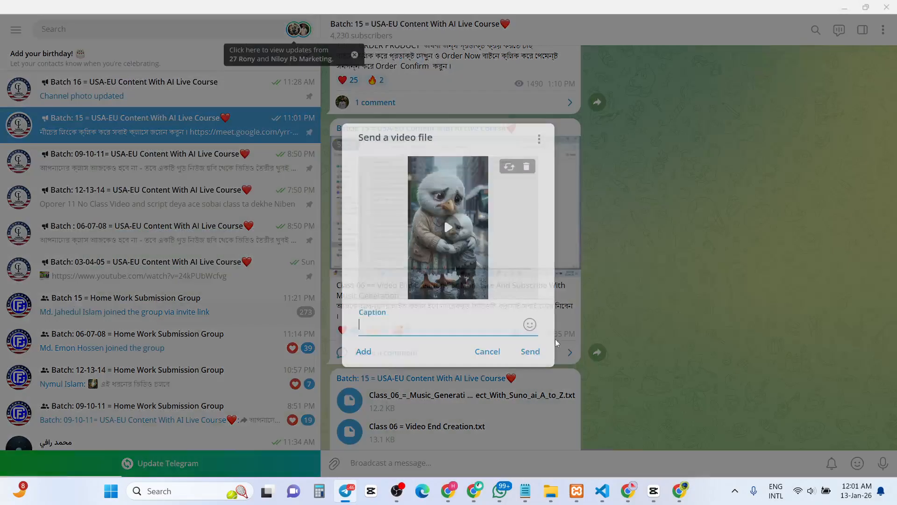
pyautogui.click(585, 353)
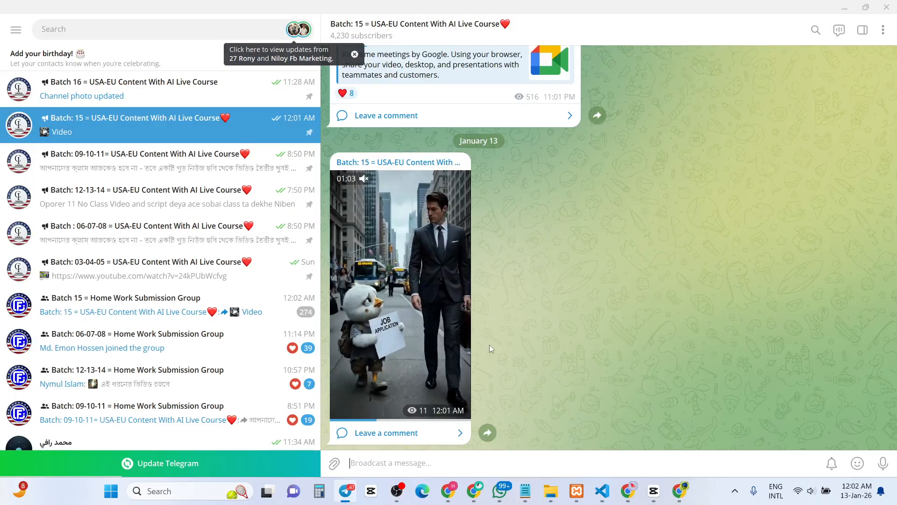
# Step: Play the posted bird story video in the Batch: 15 channel, close the player, and minimize Telegram
pyautogui.click(366, 179)
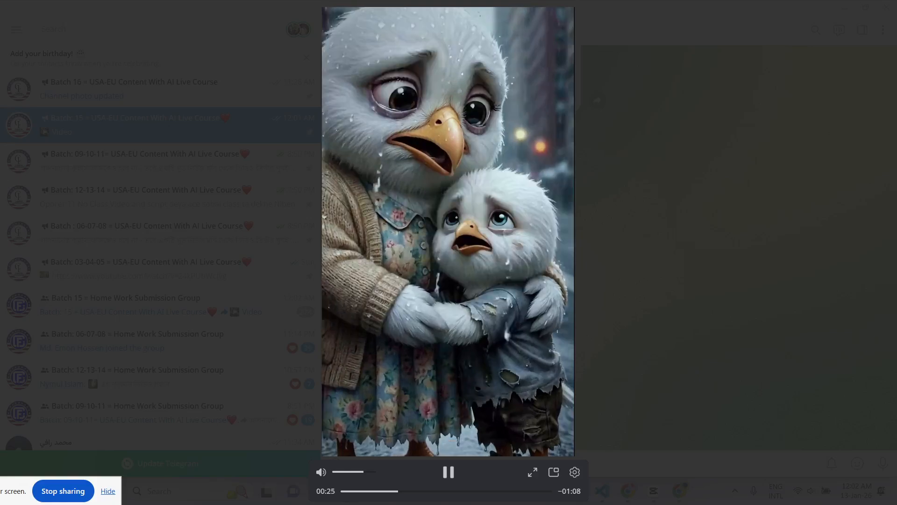
pyautogui.click(731, 211)
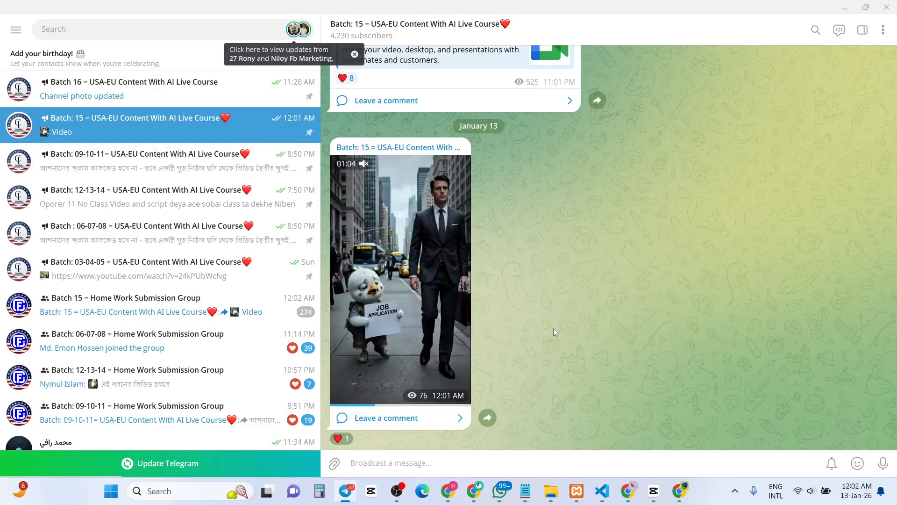
pyautogui.click(845, 8)
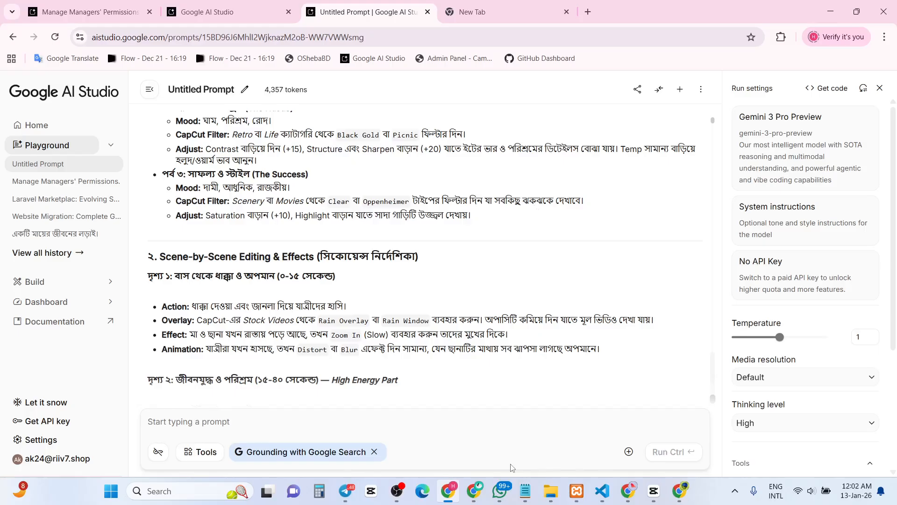
pyautogui.click(679, 490)
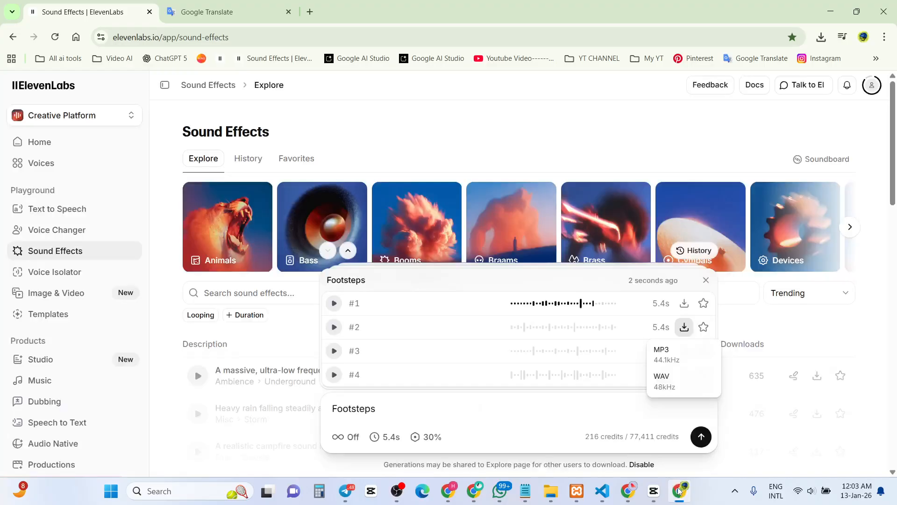
pyautogui.click(679, 490)
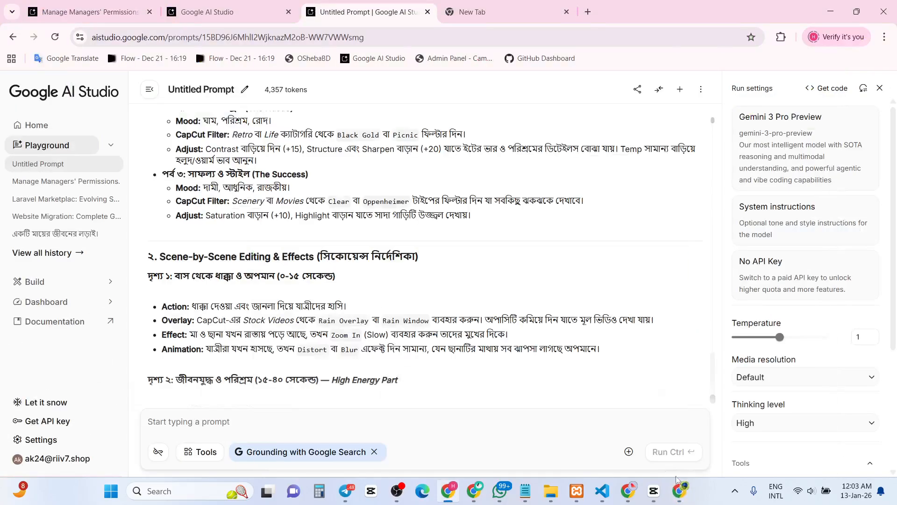
pyautogui.click(602, 491)
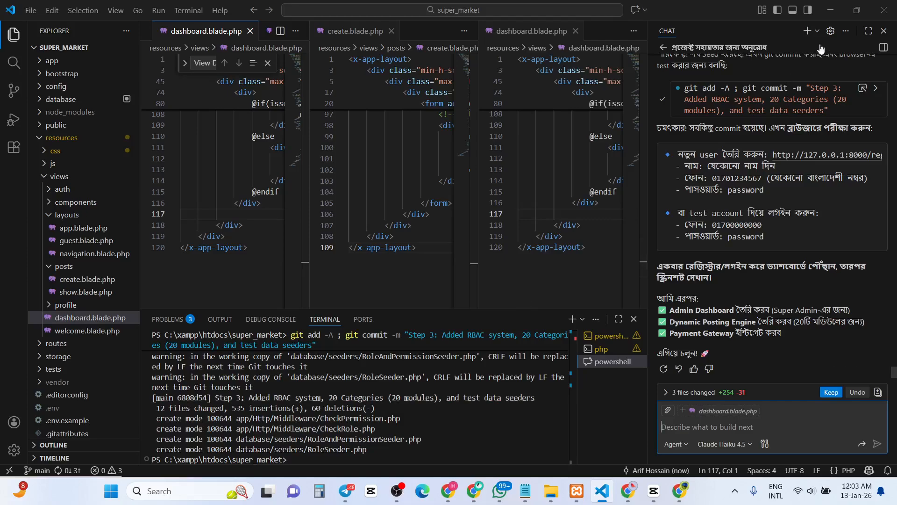
pyautogui.click(832, 14)
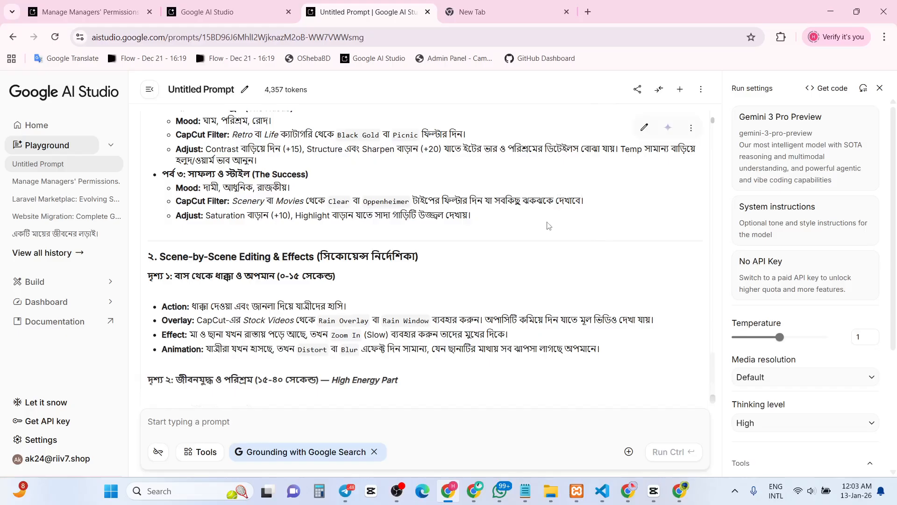
# Step: Minimize the AI Studio browser, Notepad and File Explorer windows to reach the desktop
pyautogui.click(831, 12)
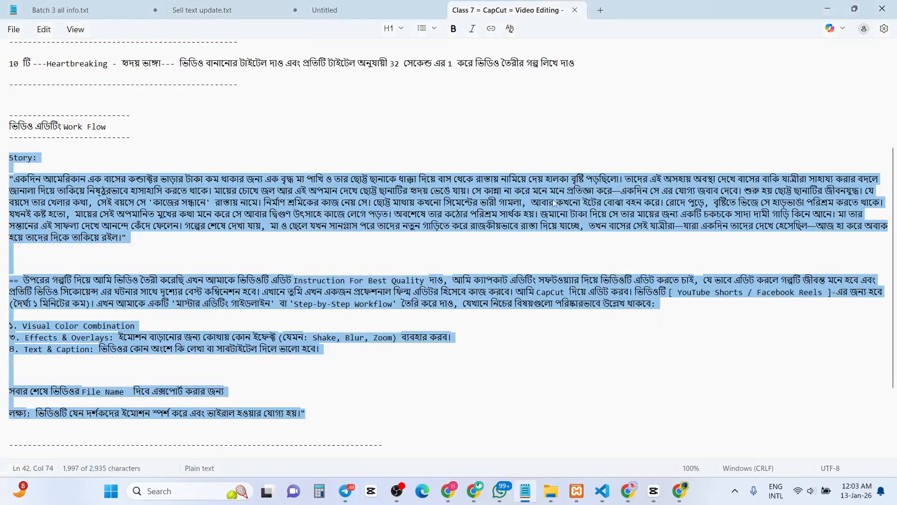
pyautogui.click(828, 9)
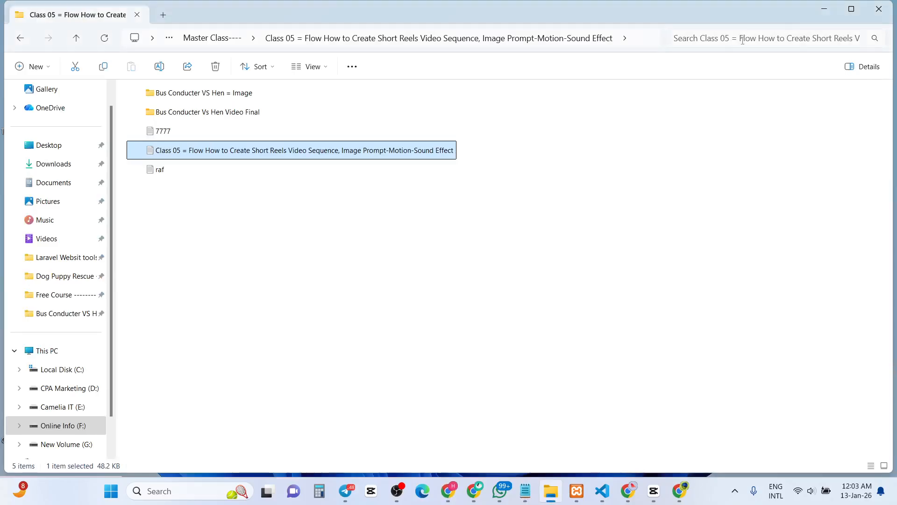
pyautogui.click(828, 8)
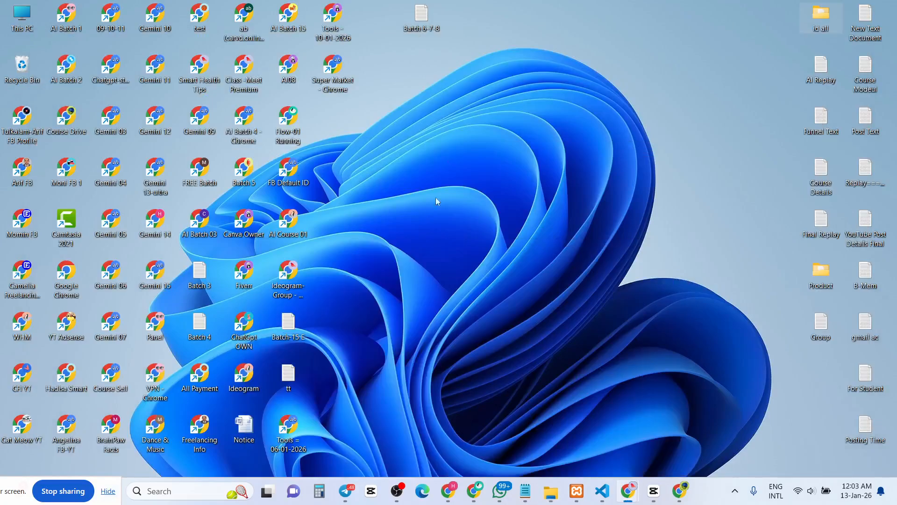
pyautogui.rightClick(463, 249)
pyautogui.click(520, 124)
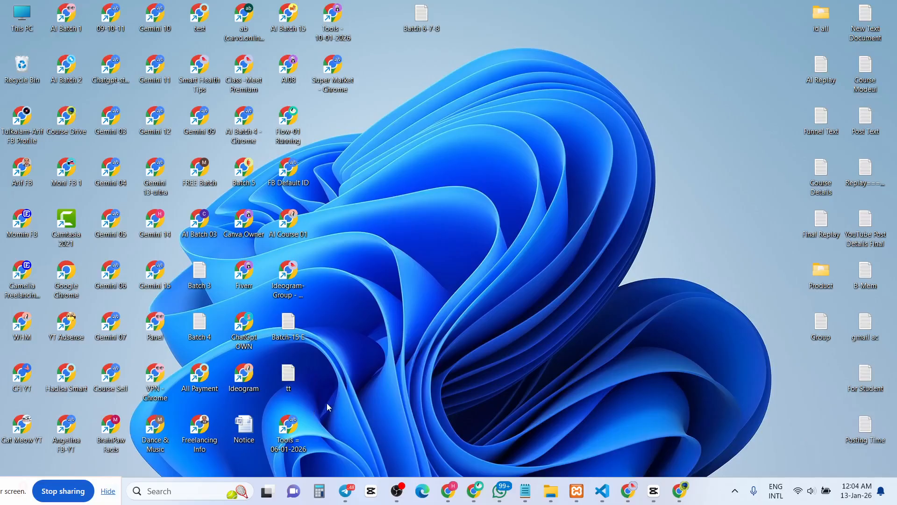
# Step: Log in to the Camelia IT admin panel from the Tools = 06-01-2026 desktop shortcut and list the admin-assigned users
pyautogui.doubleClick(297, 424)
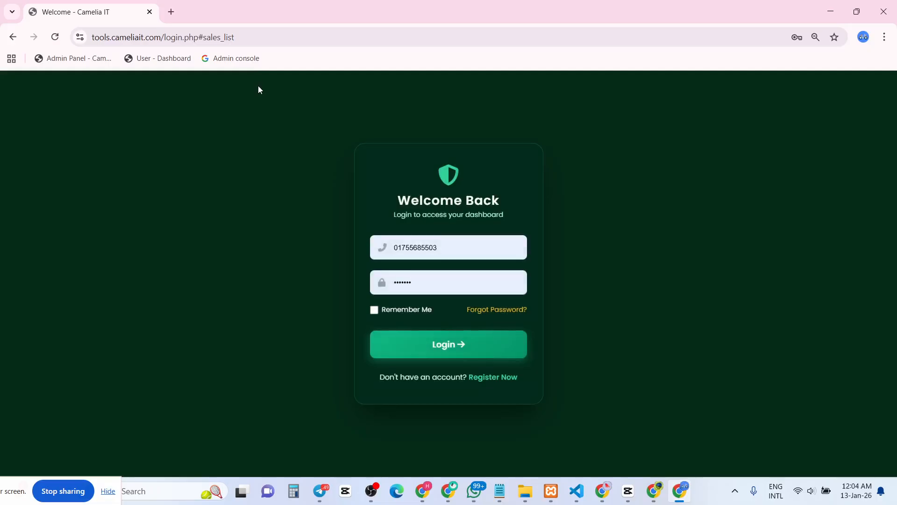
pyautogui.click(459, 345)
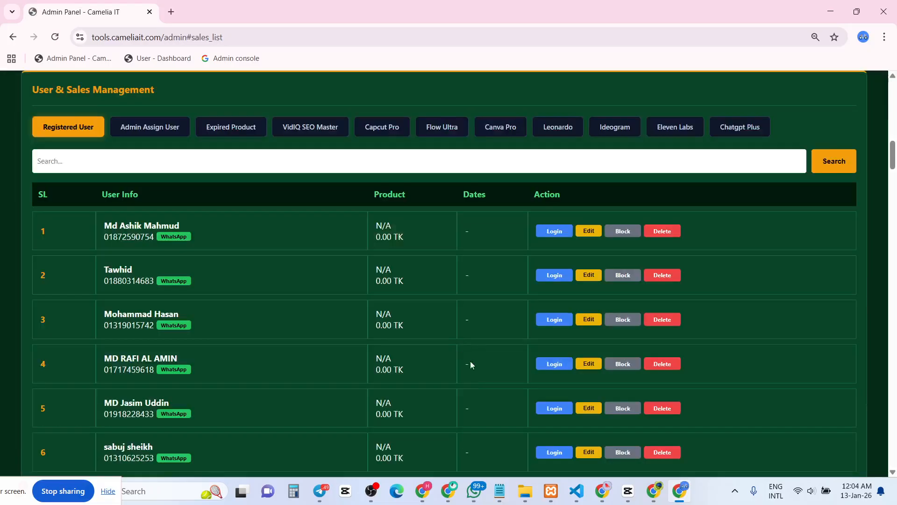
pyautogui.click(152, 128)
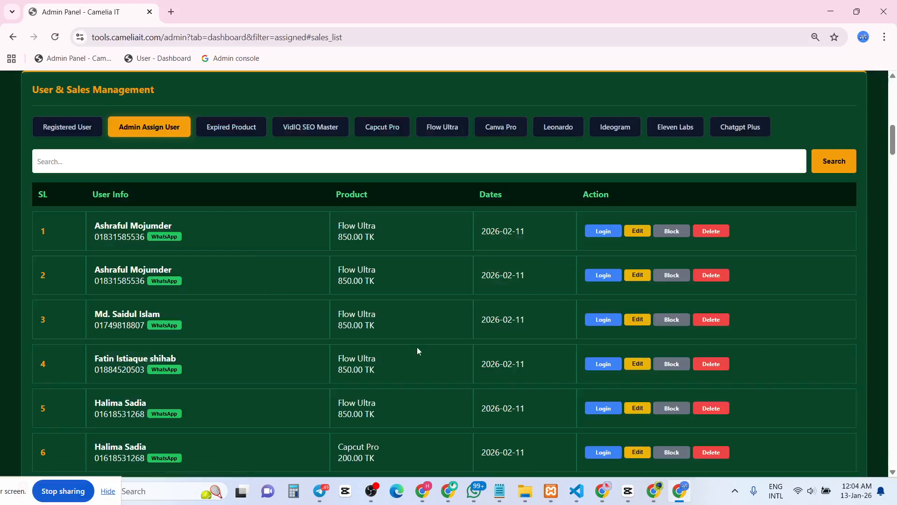
# Step: Examine the active purchased tools on the second assigned user's dashboard, and close the dashboard and the admin panel browser
pyautogui.click(603, 275)
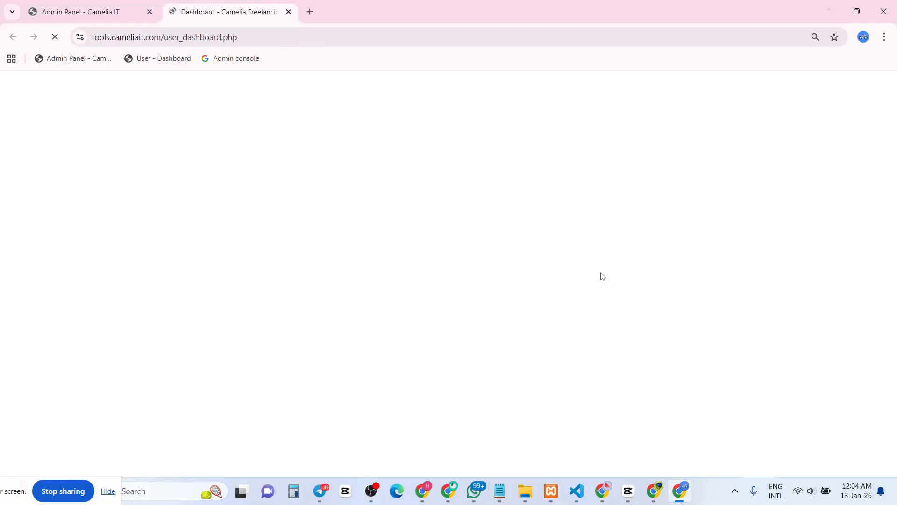
pyautogui.scroll(-5, 384, 277)
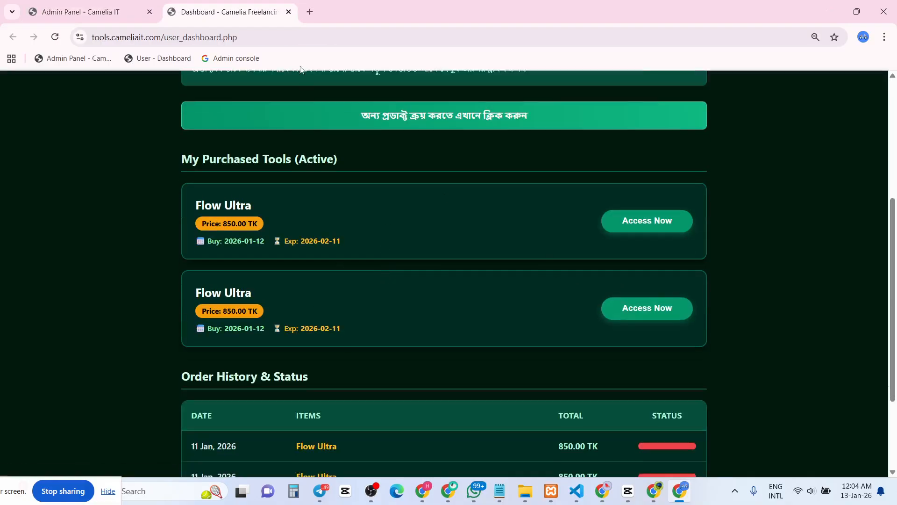
pyautogui.click(288, 12)
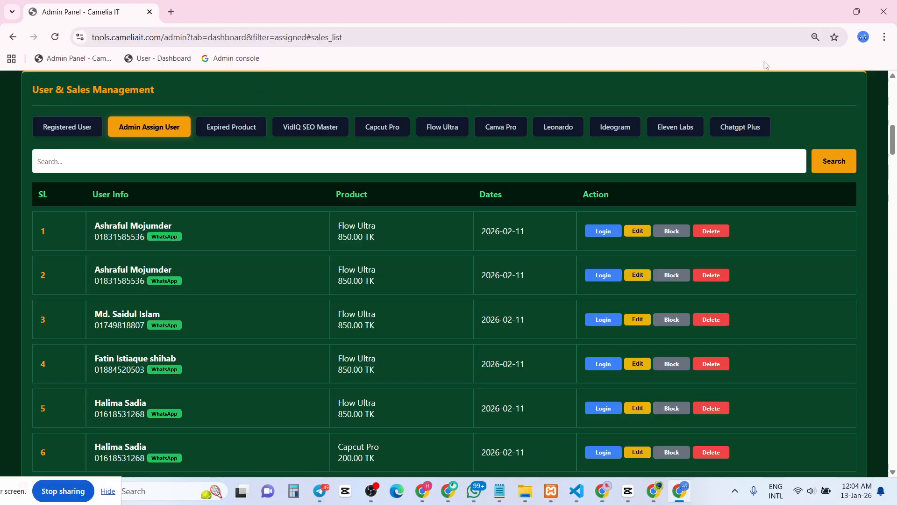
pyautogui.click(884, 11)
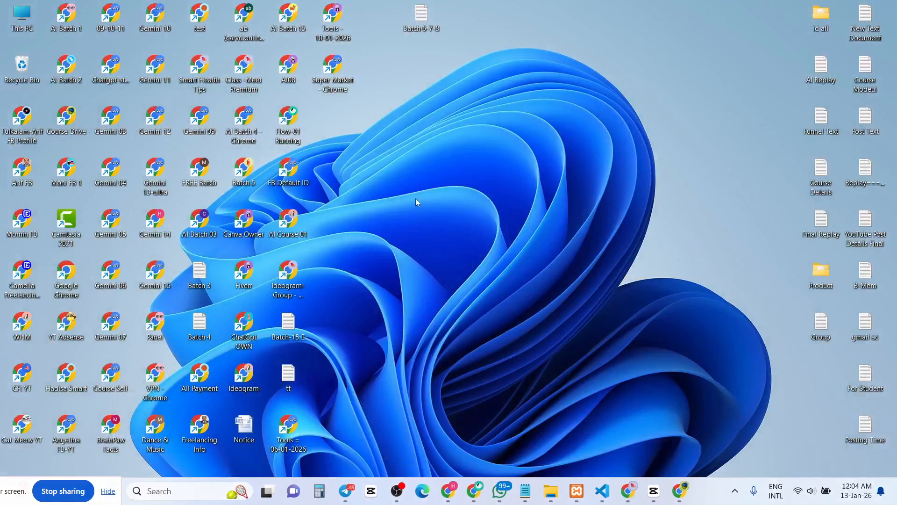
# Step: Switch back to the AI Studio browser window and open the Flow project Dec 21 - 16:19 in the empty tab
pyautogui.rightClick(416, 199)
pyautogui.click(450, 248)
pyautogui.click(448, 491)
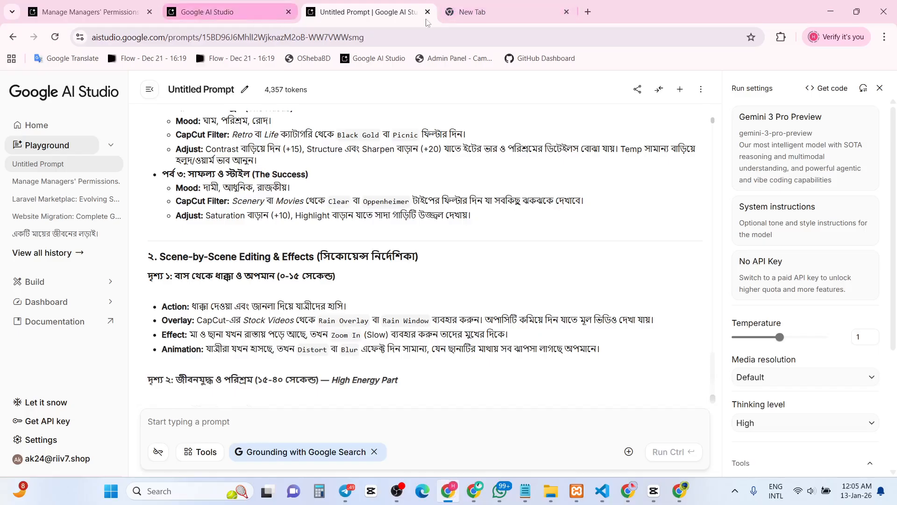
pyautogui.click(550, 11)
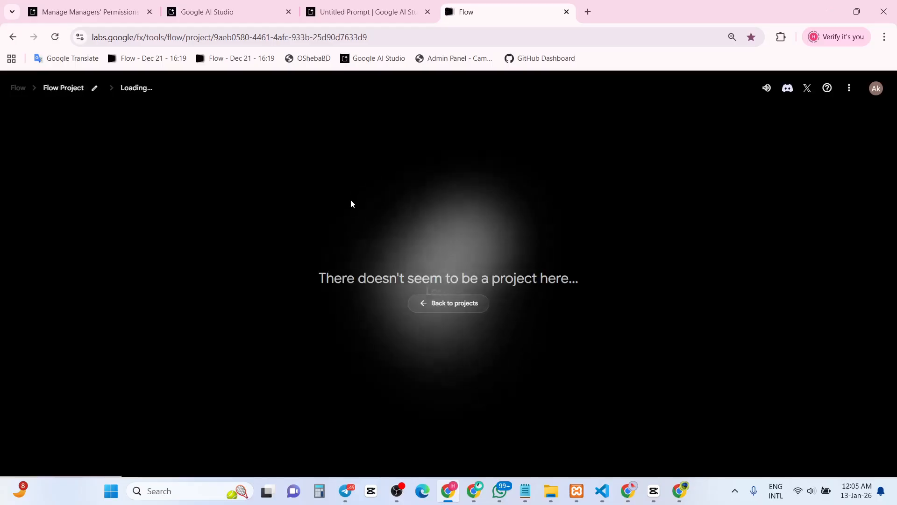
pyautogui.click(447, 304)
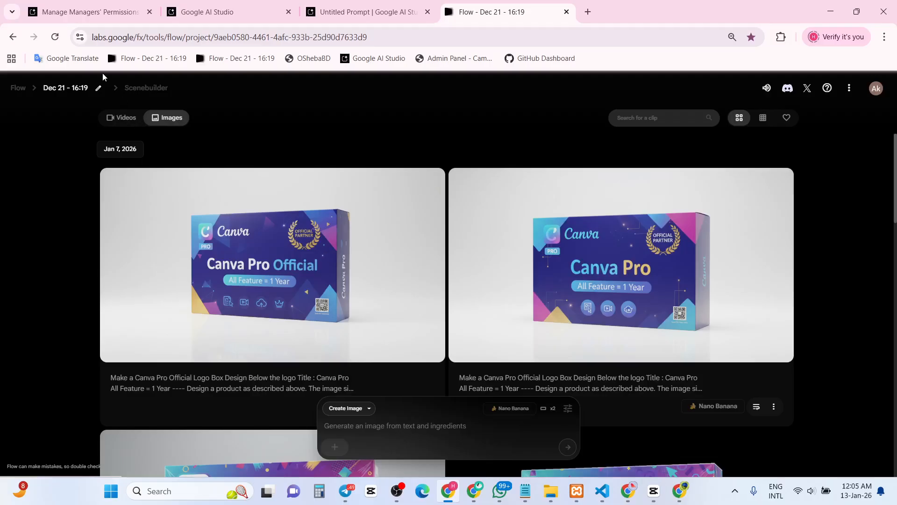
# Step: Delete the on-device site data stored for labs.google and reload the Flow project page
pyautogui.click(80, 38)
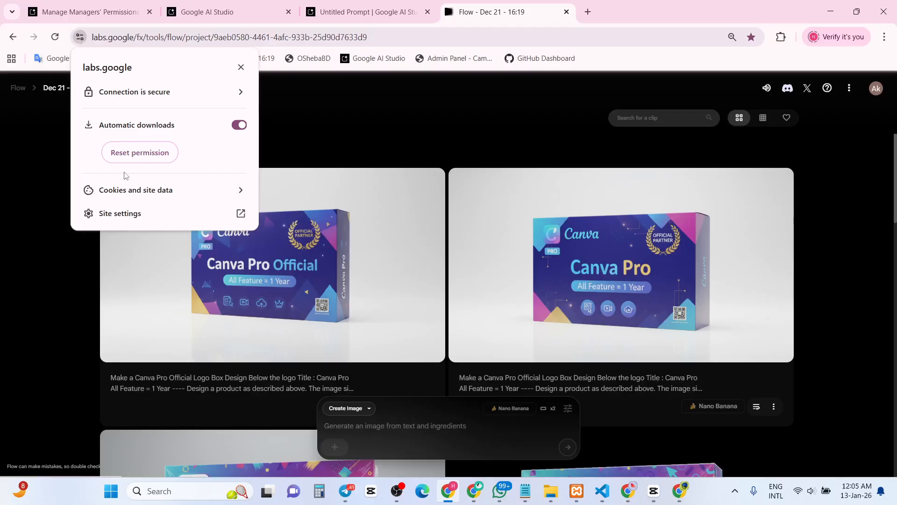
pyautogui.click(235, 192)
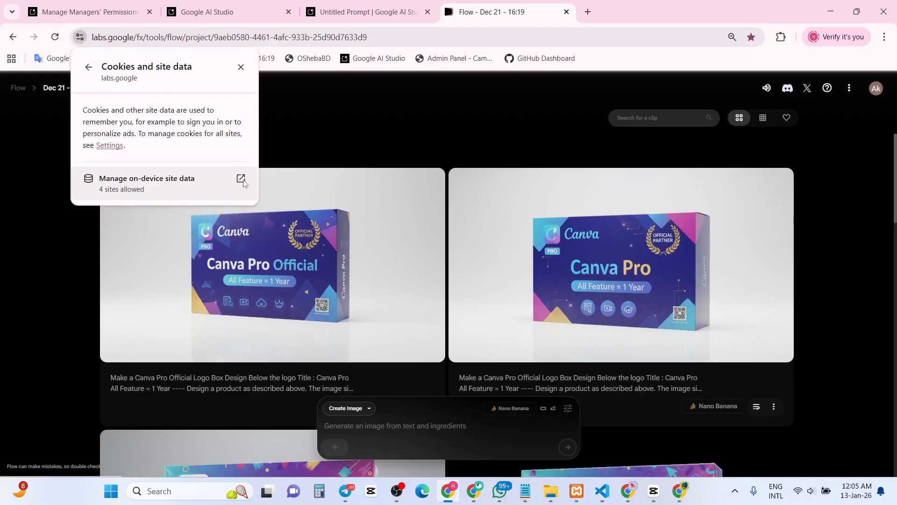
pyautogui.click(241, 178)
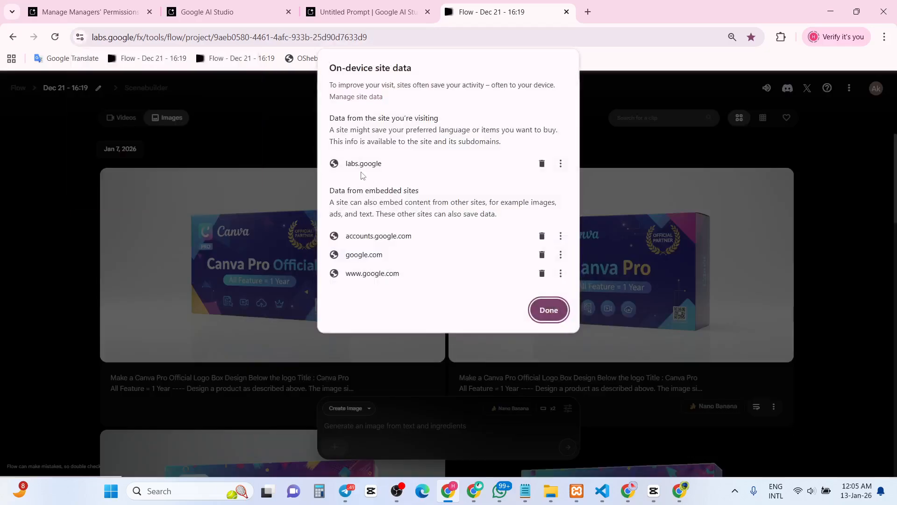
pyautogui.click(542, 164)
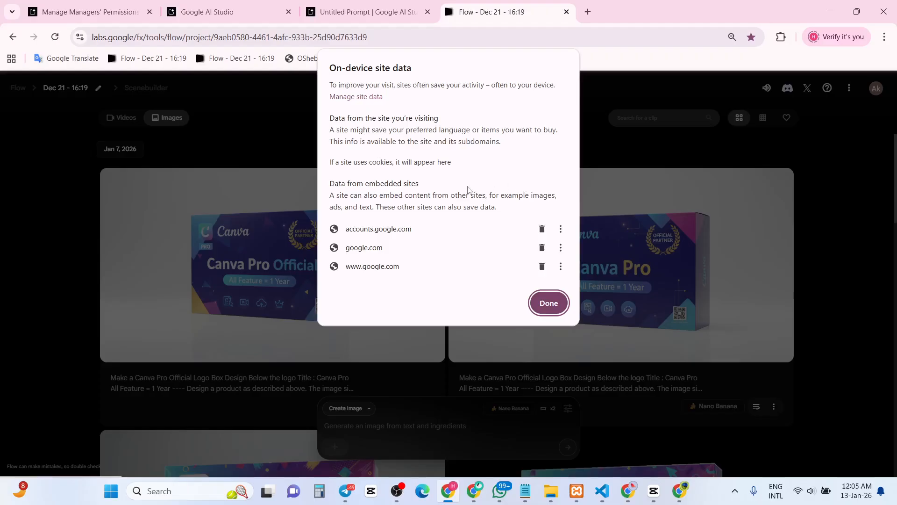
pyautogui.click(549, 303)
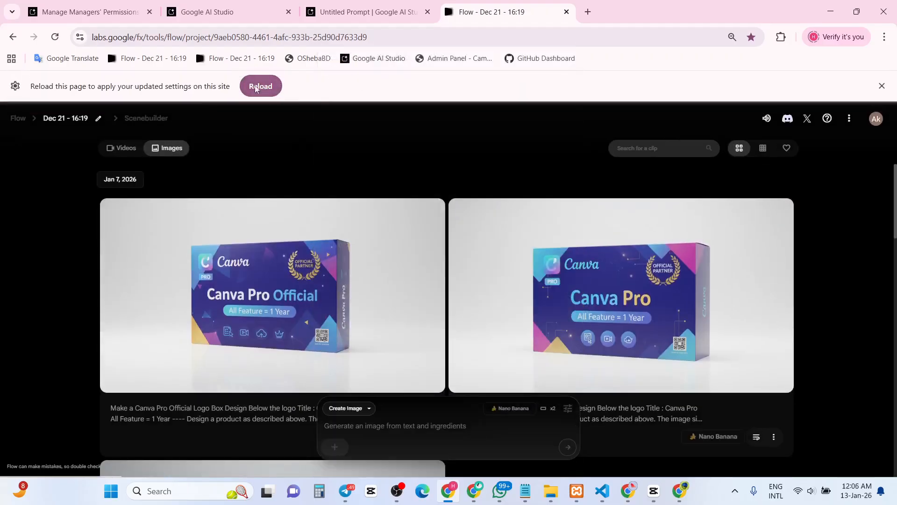
pyautogui.click(261, 87)
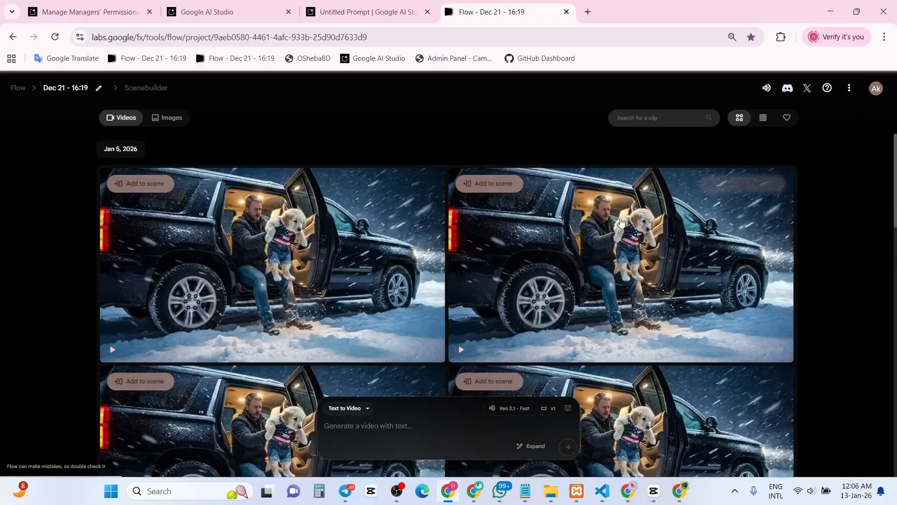
# Step: Take a near full-screen screenshot of the Flow videos page, draw a red diagonal arrow on it, and copy it
pyautogui.press('super+shift+s')
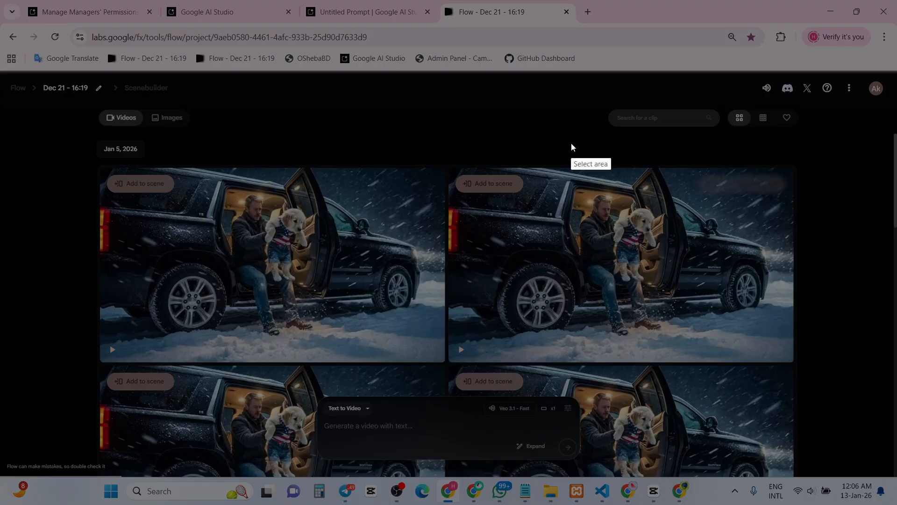
pyautogui.moveTo(2, 1)
pyautogui.mouseDown()
pyautogui.moveTo(874, 462)
pyautogui.moveTo(896, 504)
pyautogui.mouseUp()
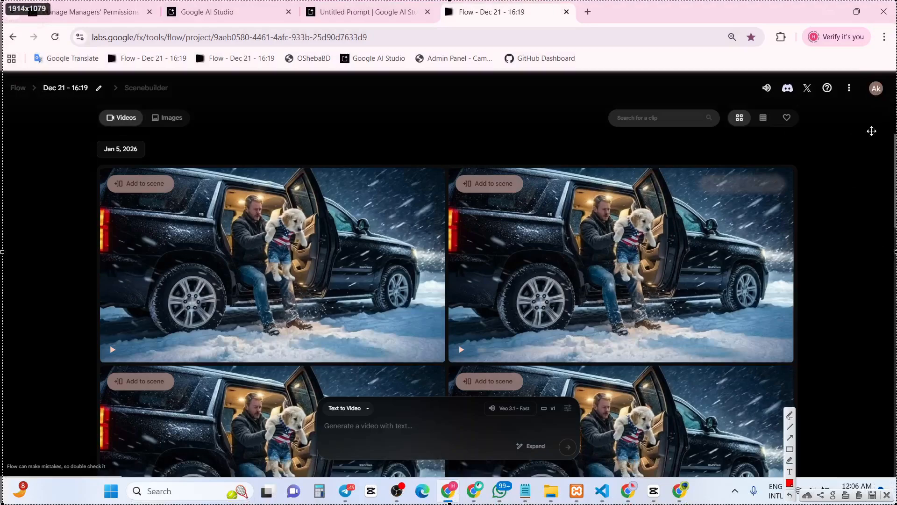
pyautogui.click(789, 438)
pyautogui.moveTo(611, 389); pyautogui.dragTo(810, 129)
pyautogui.rightClick(818, 164)
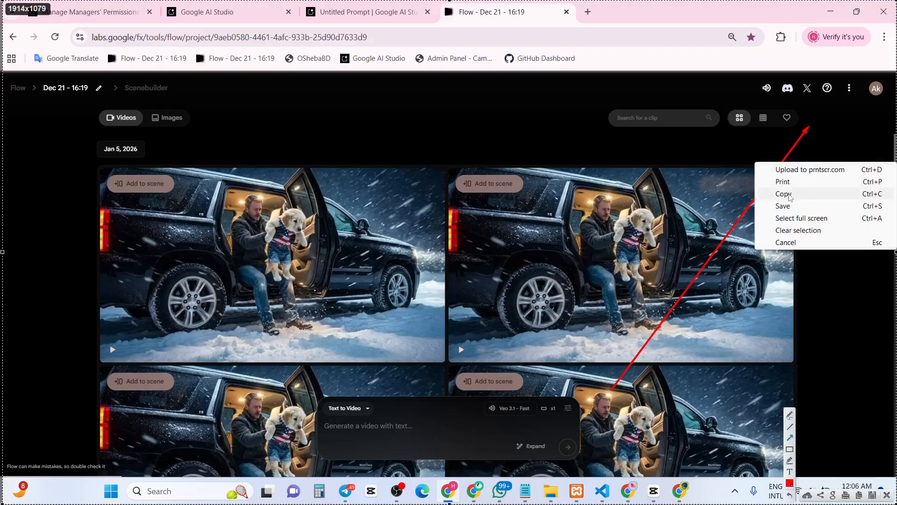
pyautogui.click(818, 194)
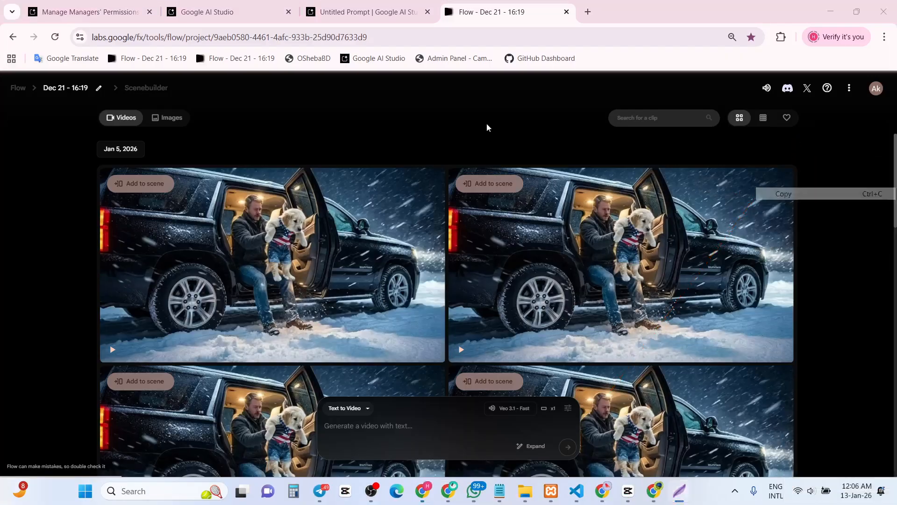
# Step: Return to the Untitled Prompt chat in Google AI Studio and paste the annotated screenshot into the prompt
pyautogui.click(255, 12)
pyautogui.click(388, 14)
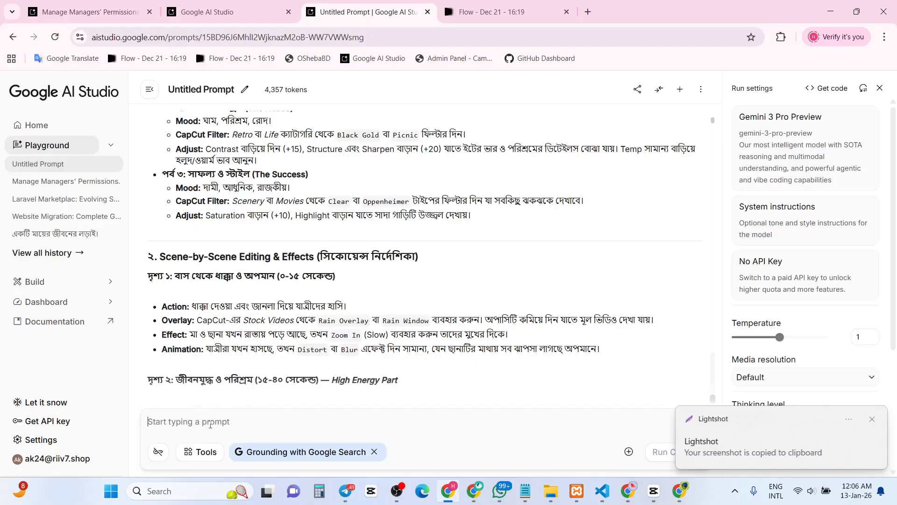
pyautogui.hotkey('ctrl', 'v')
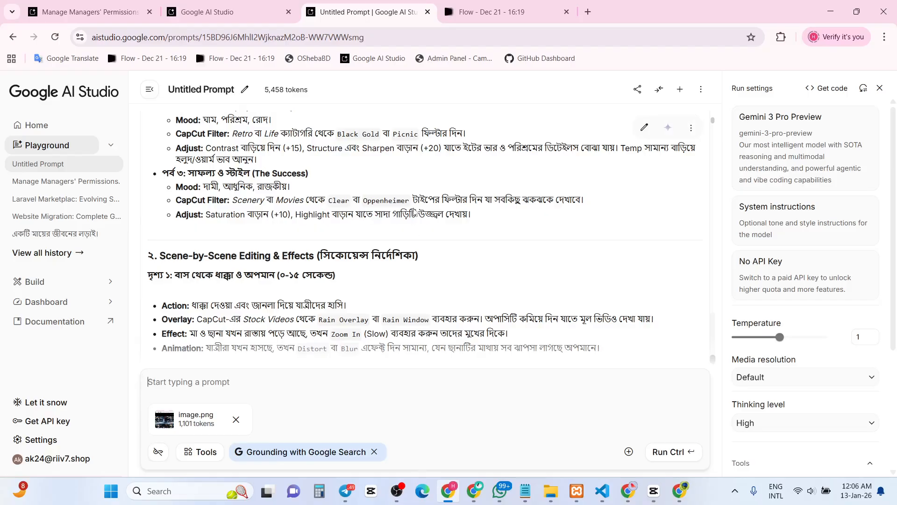
# Step: Copy the first scene's Action, Overlay, Effect and Animation bullets from the response into the prompt beside the screenshot
pyautogui.scroll(-1, 411, 216)
pyautogui.moveTo(600, 291); pyautogui.dragTo(157, 251)
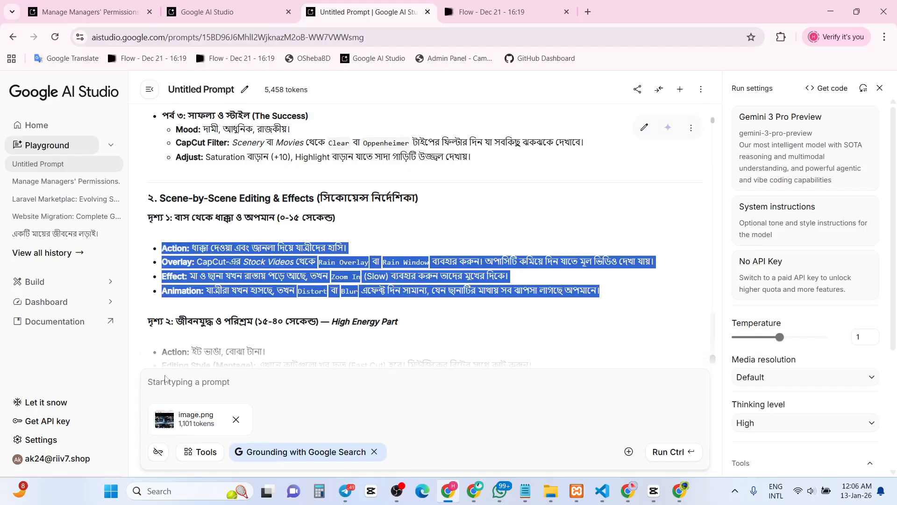
pyautogui.click(169, 381)
pyautogui.hotkey('ctrl', 'v')
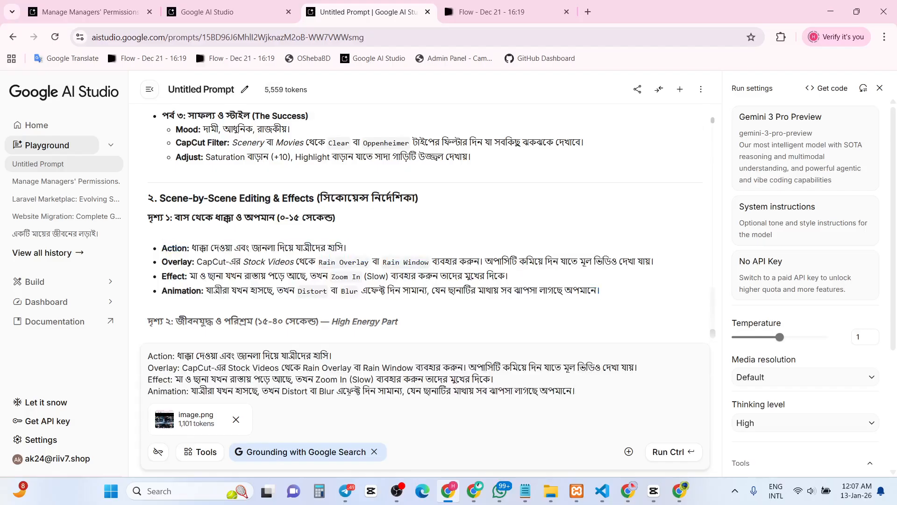
pyautogui.press('Return')
pyautogui.press('Return')
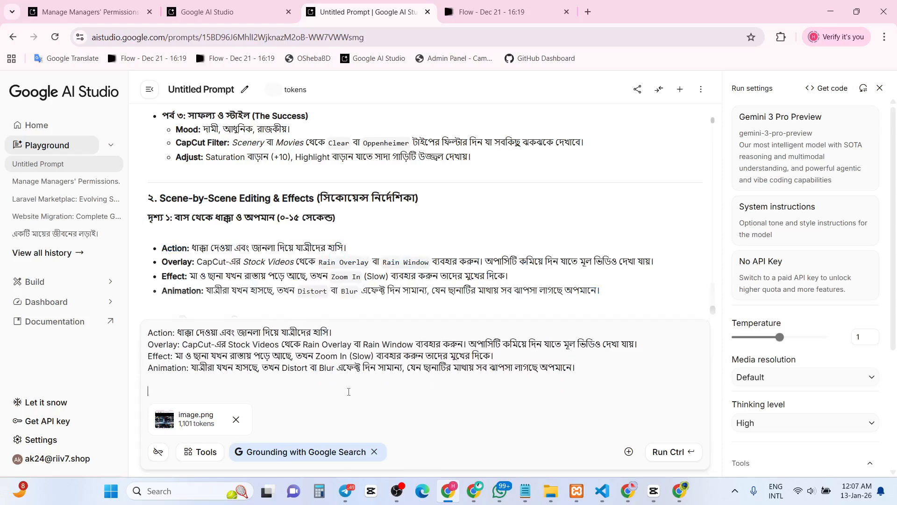
pyautogui.write('----')
pyautogui.write(' তততততততত')
pyautogui.write('ত')
pyautogui.press('BackSpace')
pyautogui.press('BackSpace')
pyautogui.press('BackSpace')
pyautogui.press('BackSpace')
pyautogui.press('BackSpace')
pyautogui.press('BackSpace')
pyautogui.press('BackSpace')
pyautogui.press('BackSpace')
pyautogui.press('BackSpace')
pyautogui.press('BackSpace')
pyautogui.press('BackSpace')
pyautogui.press('BackSpace')
pyautogui.press('BackSpace')
pyautogui.press('BackSpace')
pyautogui.press('BackSpace')
pyautogui.press('BackSpace')
pyautogui.press('BackSpace')
pyautogui.press('BackSpace')
pyautogui.press('BackSpace')
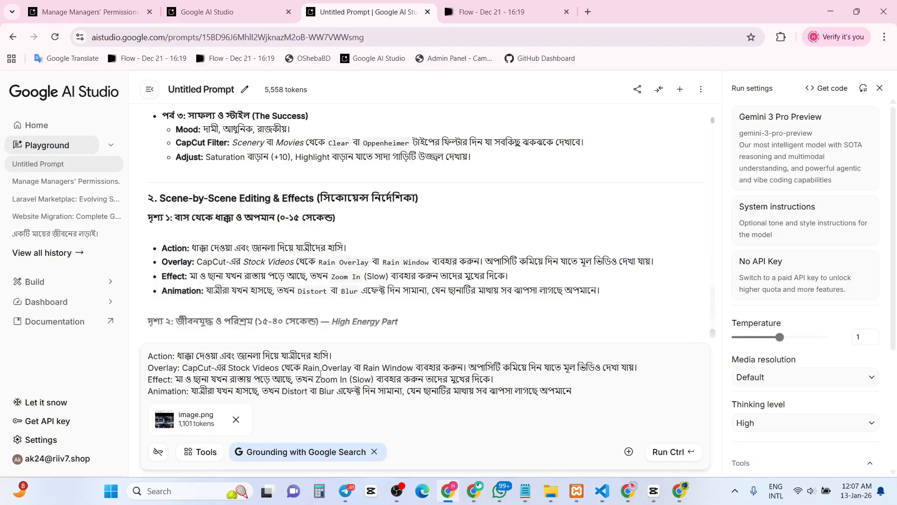
# Step: Delete the pasted scene text from the prompt, remove the attached image.png, and go to the end of the response
pyautogui.moveTo(571, 391); pyautogui.dragTo(126, 352)
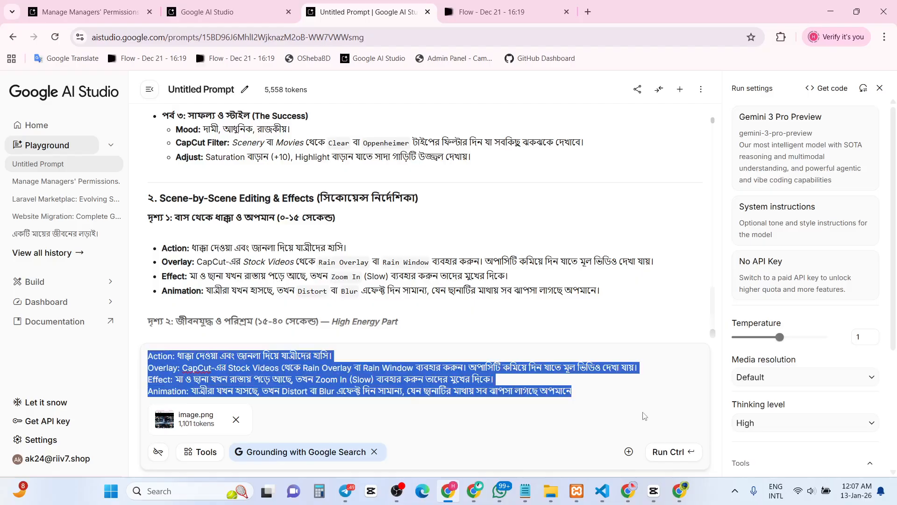
pyautogui.press('BackSpace')
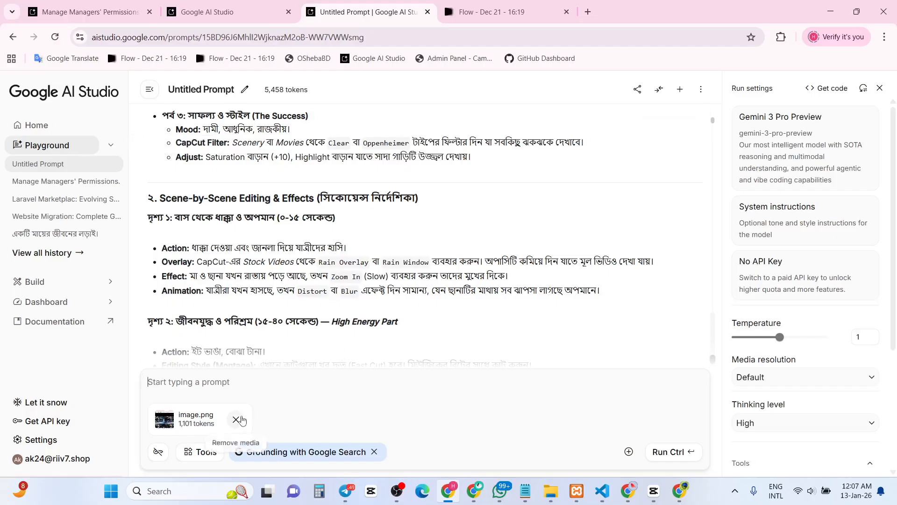
pyautogui.click(236, 419)
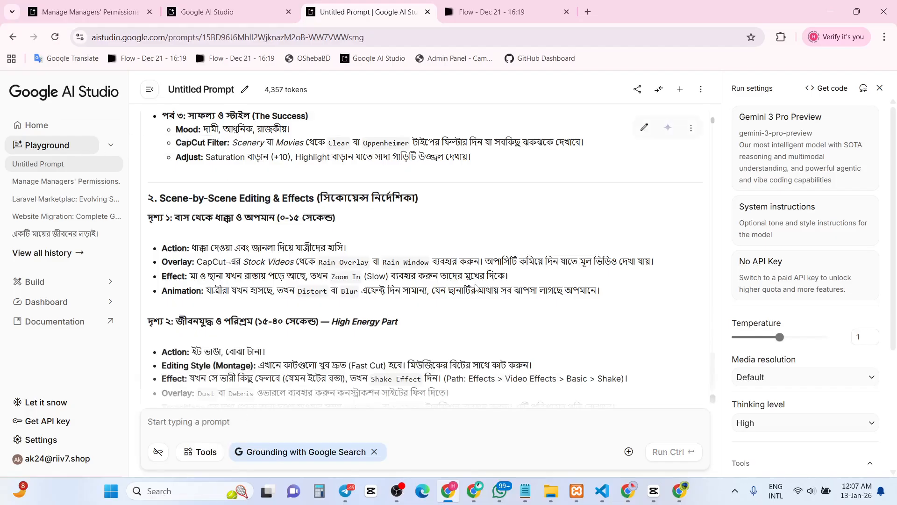
pyautogui.scroll(-8, 477, 286)
pyautogui.scroll(-5, 477, 286)
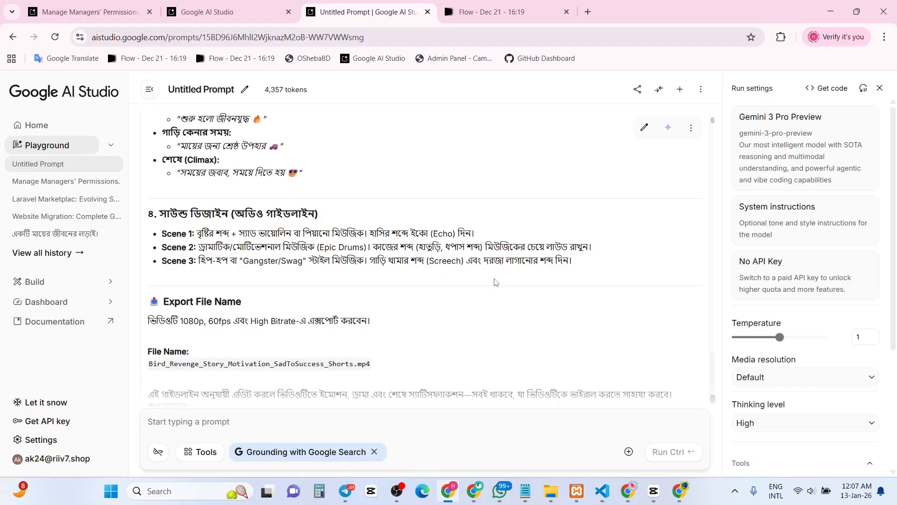
pyautogui.scroll(-2, 497, 282)
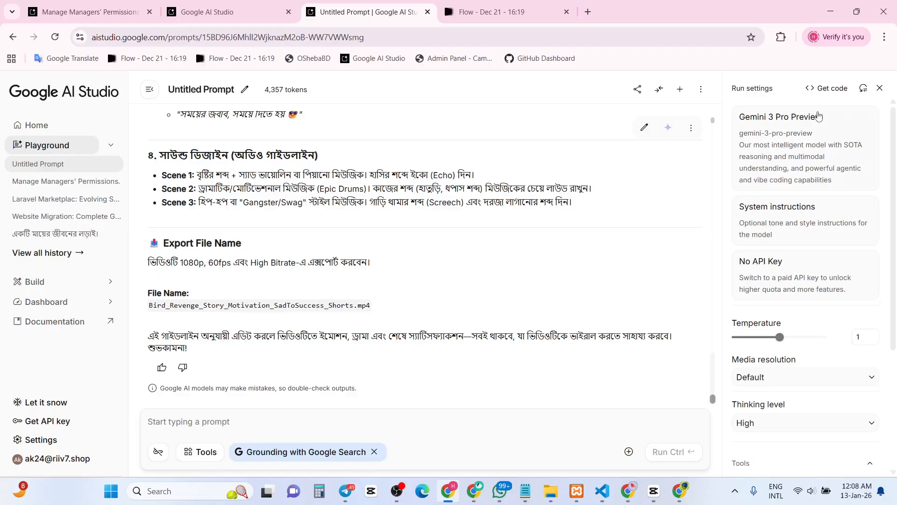
pyautogui.click(884, 37)
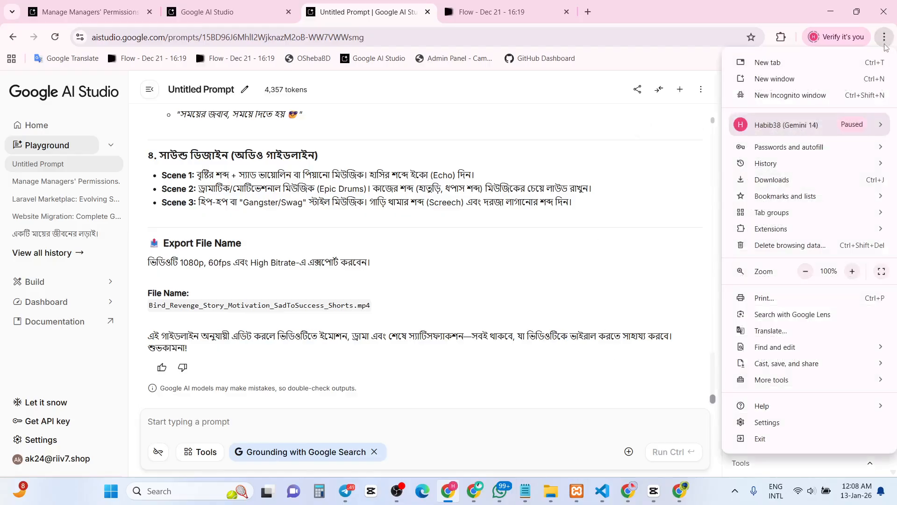
pyautogui.moveTo(787, 164)
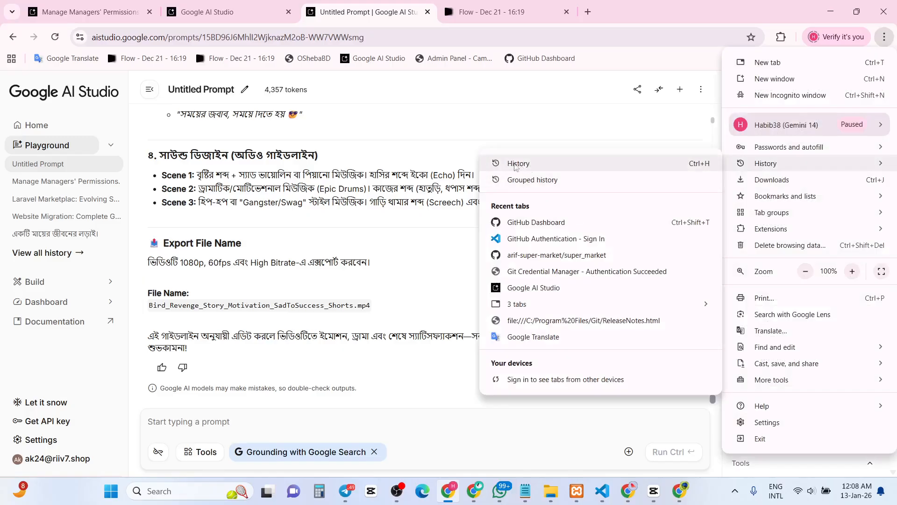
pyautogui.click(443, 279)
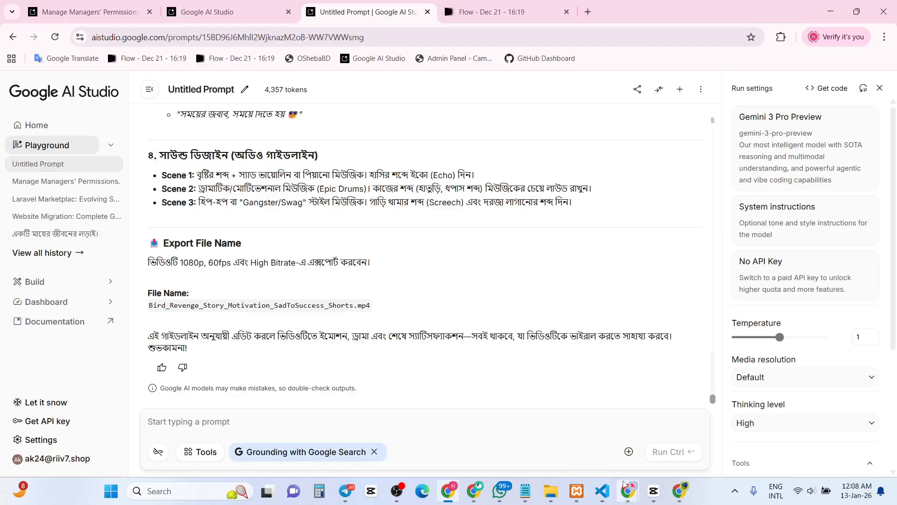
# Step: Switch to the Chrome window with the ongoing Google Meet call
pyautogui.moveTo(629, 491)
pyautogui.click(604, 442)
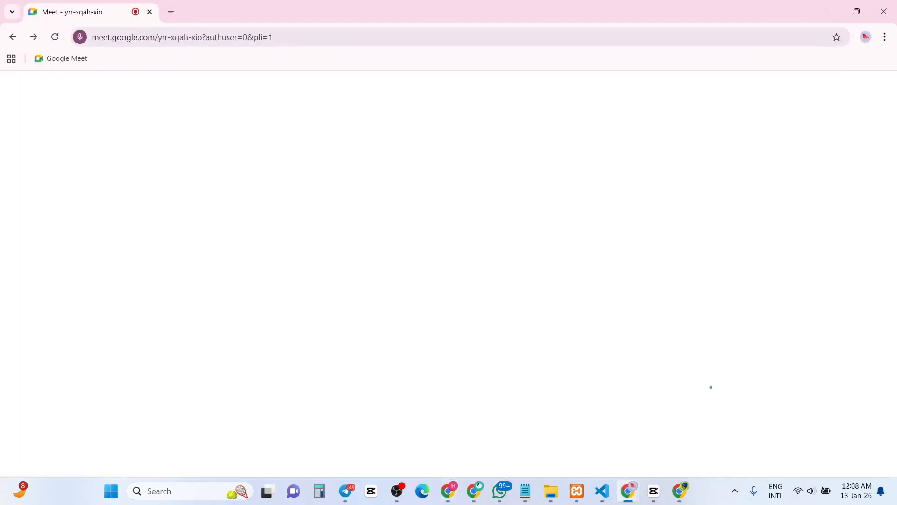